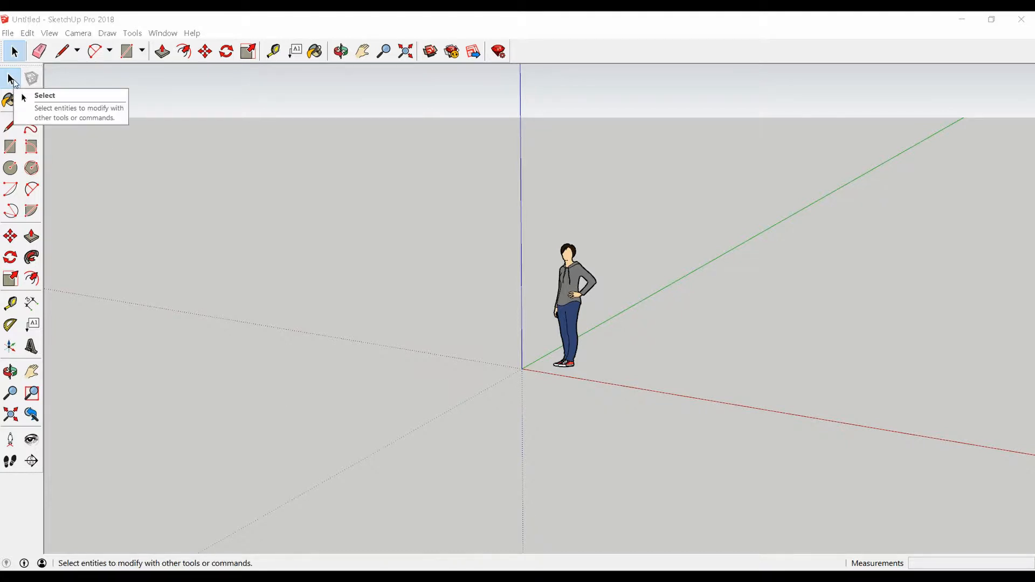
Practise selecting and deselecting the standing figure near the origin
{"action": "left_click", "coordinate": [567, 311]}
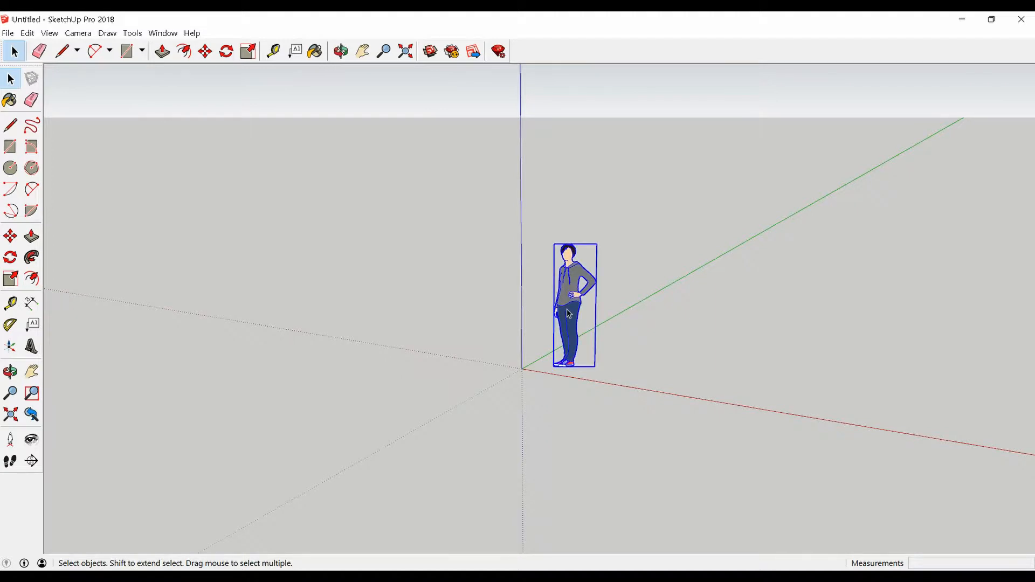
{"action": "left_click", "coordinate": [524, 339]}
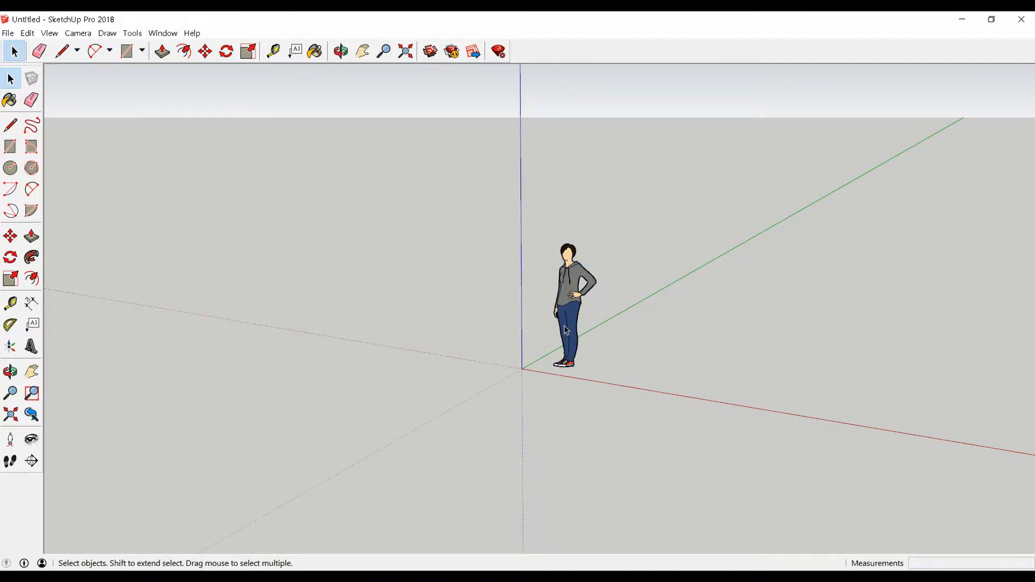
{"action": "key", "text": "h"}
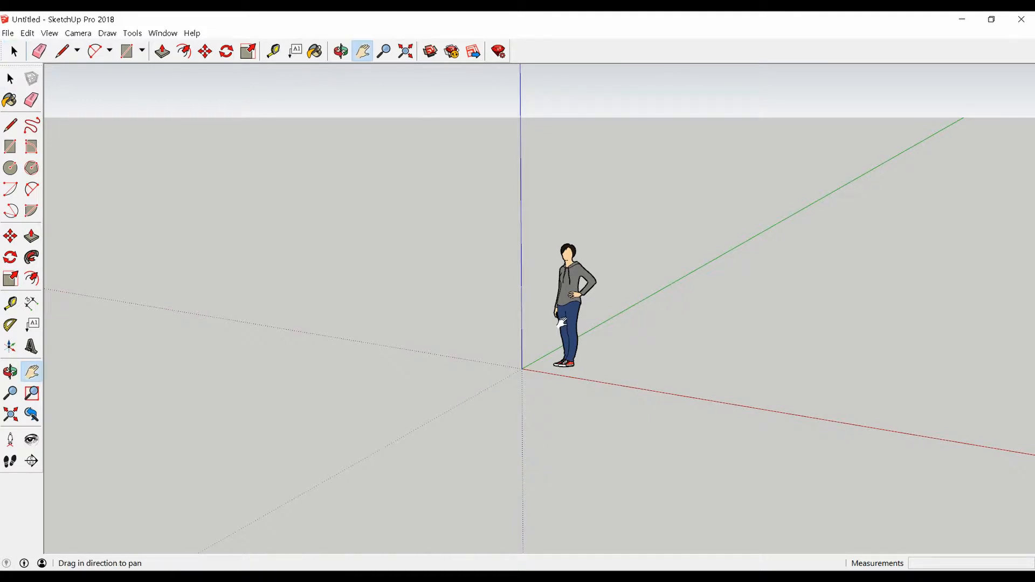
{"action": "middle_click_drag", "start_coordinate": [562, 322], "coordinate": [598, 330]}
{"action": "mouse_move", "coordinate": [577, 321]}
{"action": "left_mouse_down"}
{"action": "mouse_move", "coordinate": [487, 364]}
{"action": "mouse_move", "coordinate": [573, 329]}
{"action": "left_mouse_up"}
{"action": "key", "text": "space"}
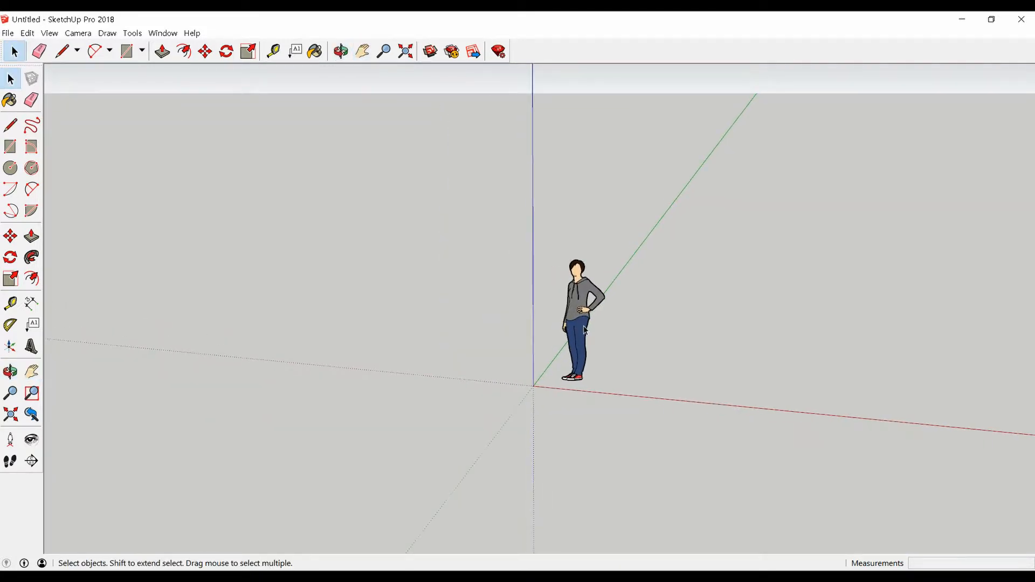
{"action": "left_click", "coordinate": [585, 330]}
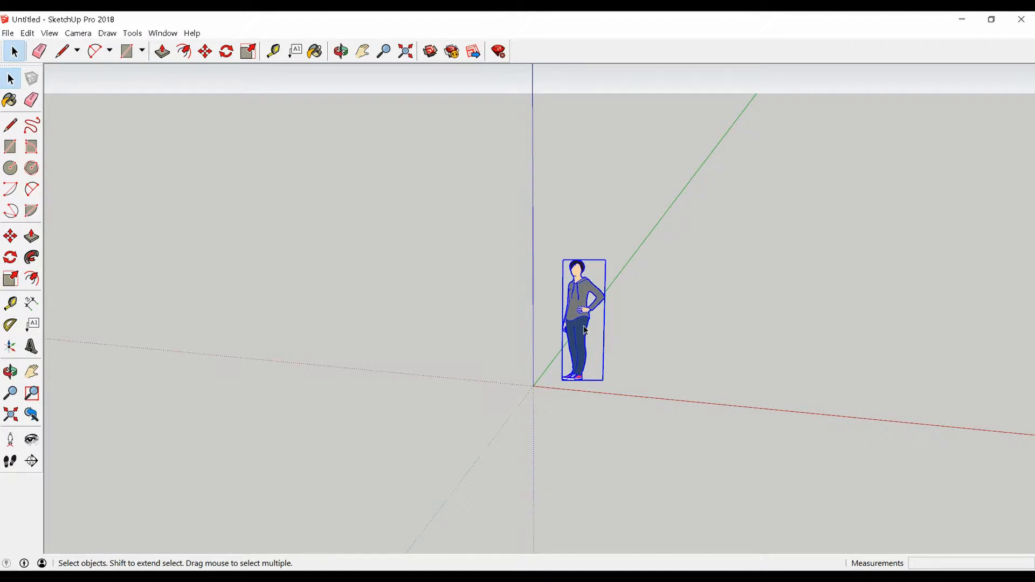
{"action": "left_click", "coordinate": [629, 330]}
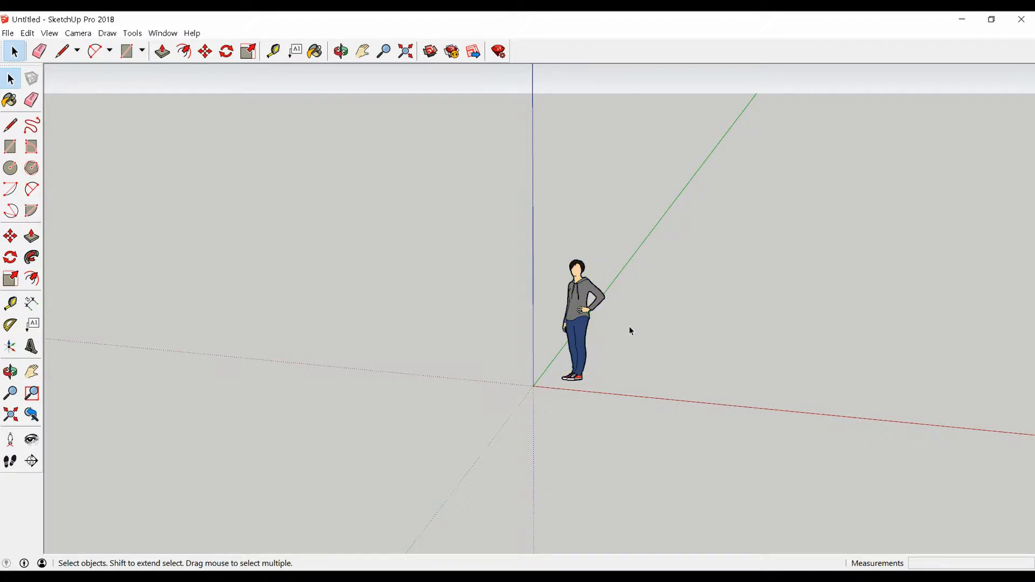
Select everything in the model and clear the selection
{"action": "key", "text": "h"}
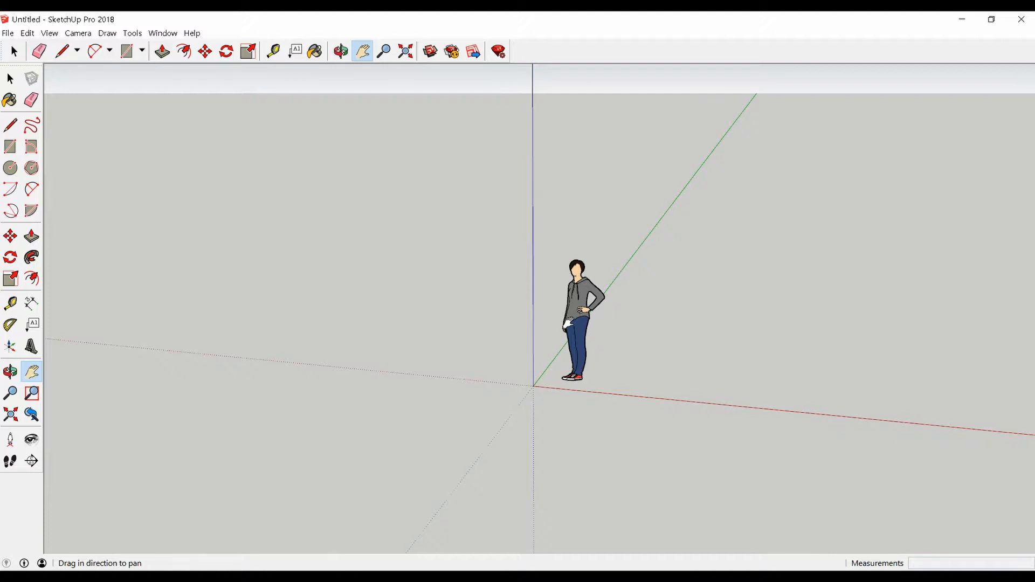
{"action": "key", "text": "ctrl+a"}
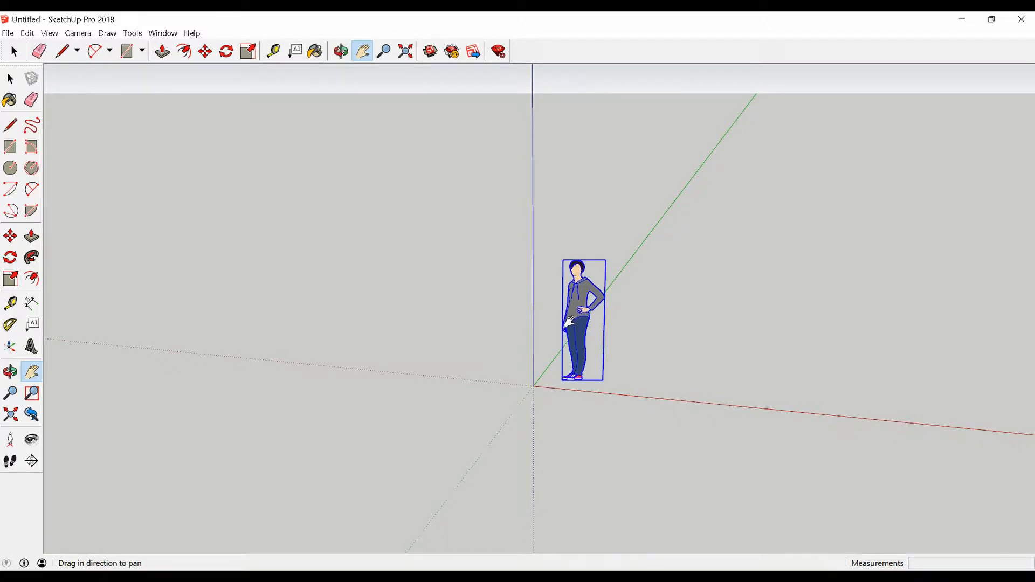
{"action": "key", "text": "space"}
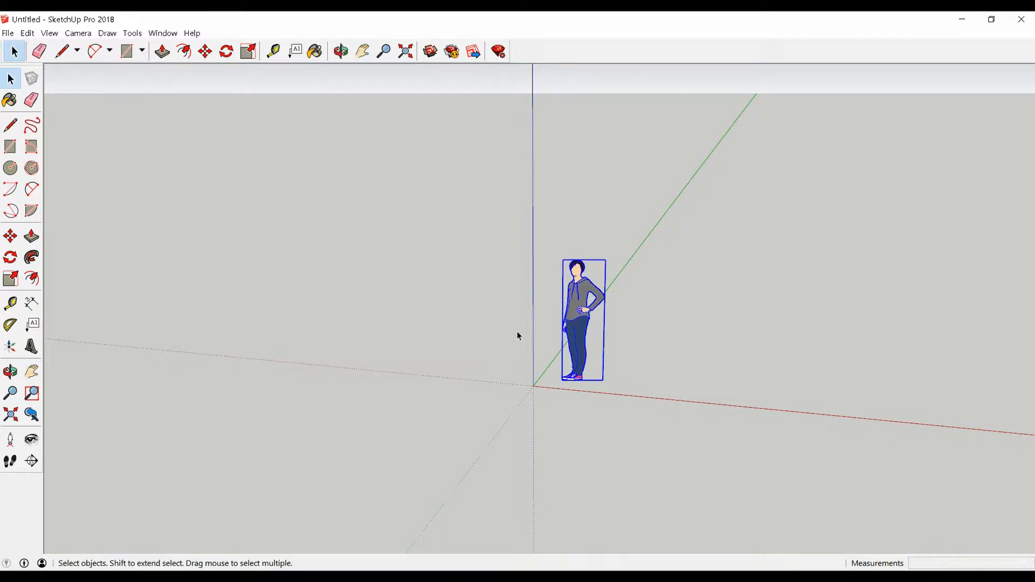
{"action": "left_click", "coordinate": [509, 334]}
Delete the standing figure from the model
{"action": "scroll", "coordinate": [603, 335], "scroll_direction": "up", "scroll_amount": 4}
{"action": "mouse_move", "coordinate": [603, 335]}
{"action": "middle_mouse_down"}
{"action": "mouse_move", "coordinate": [649, 308]}
{"action": "mouse_move", "coordinate": [604, 331]}
{"action": "middle_mouse_up"}
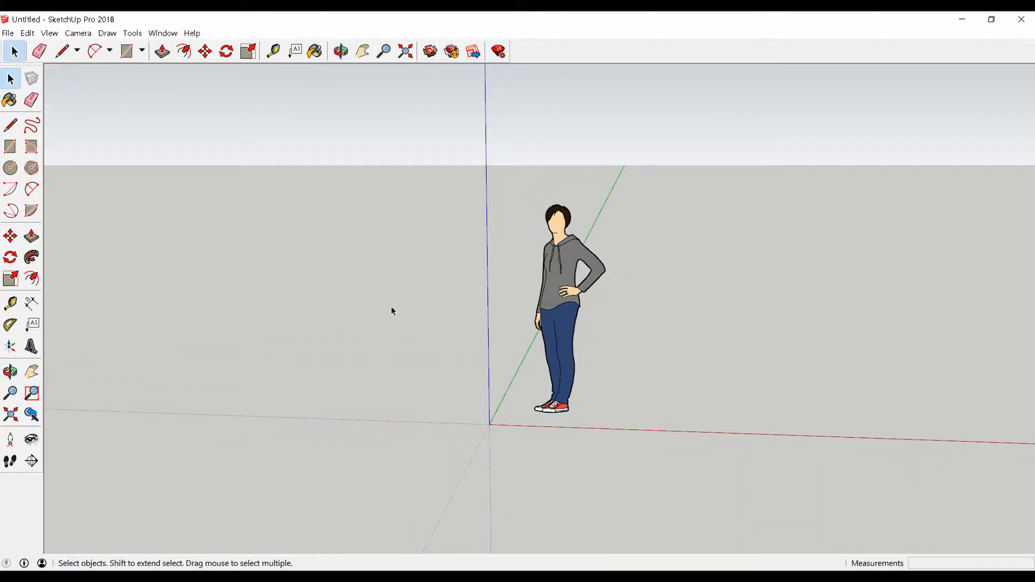
{"action": "left_click", "coordinate": [555, 279]}
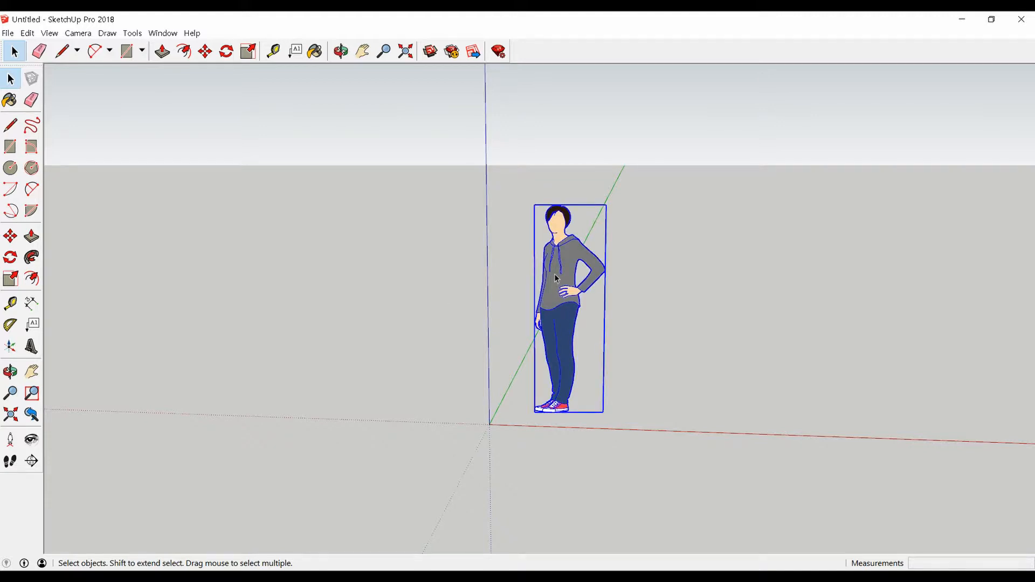
{"action": "key", "text": "Delete"}
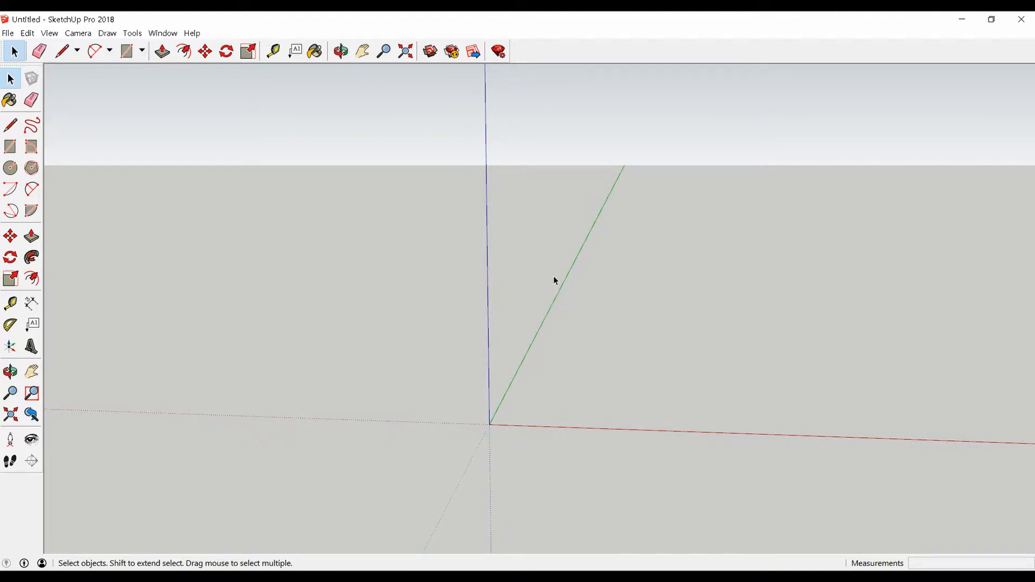
Draw a closed four-sided outline freehand with the Line tool from the origin, about 1710 mm along the red axis
{"action": "left_click", "coordinate": [11, 125]}
{"action": "left_click", "coordinate": [11, 126]}
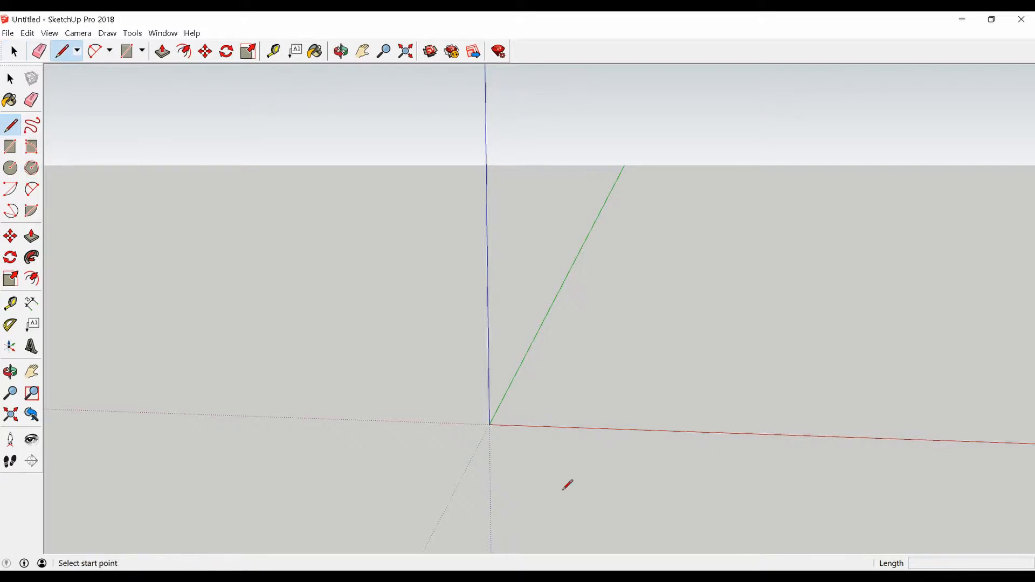
{"action": "left_click", "coordinate": [490, 424]}
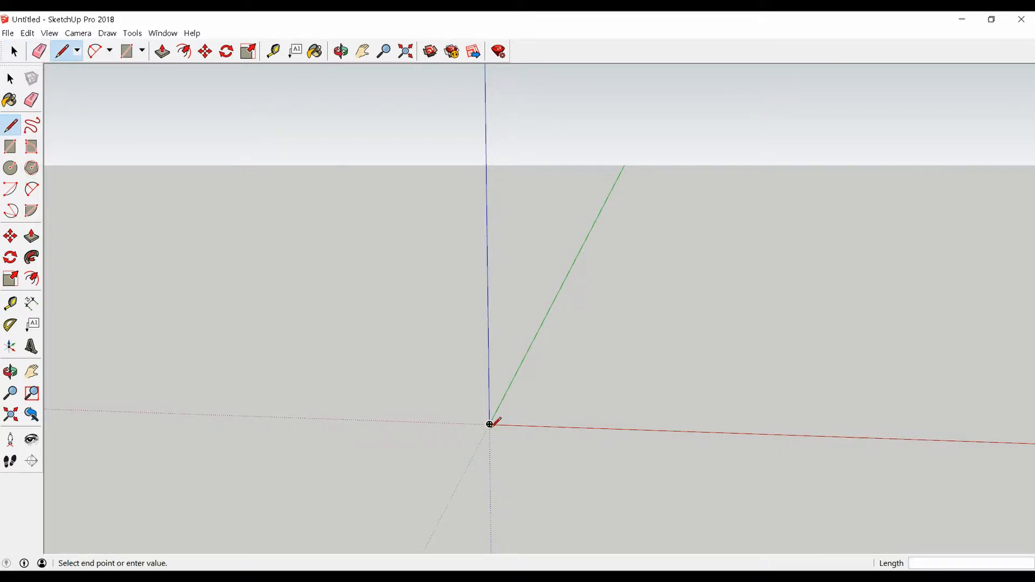
{"action": "left_click", "coordinate": [715, 431]}
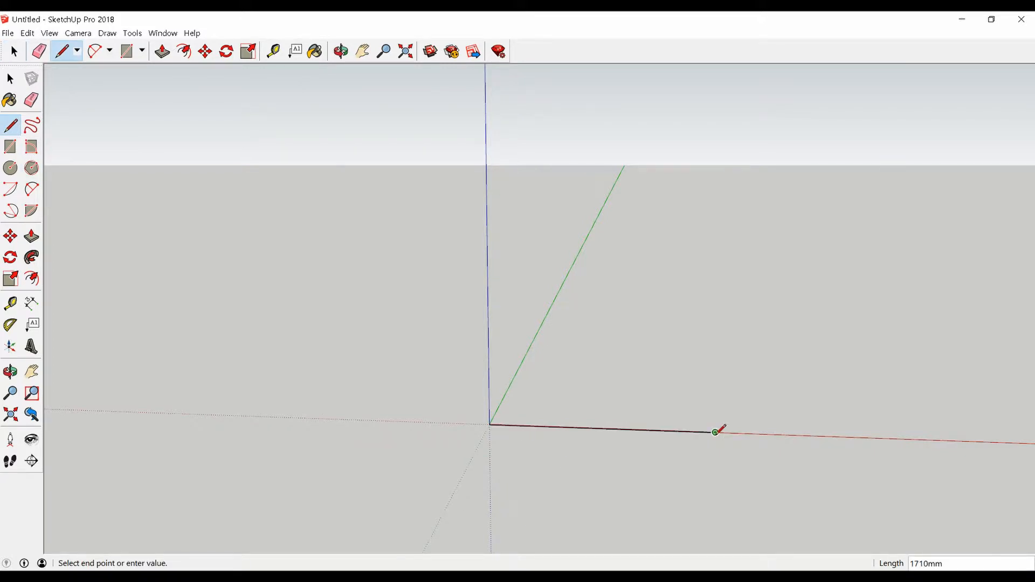
{"action": "left_click", "coordinate": [718, 351]}
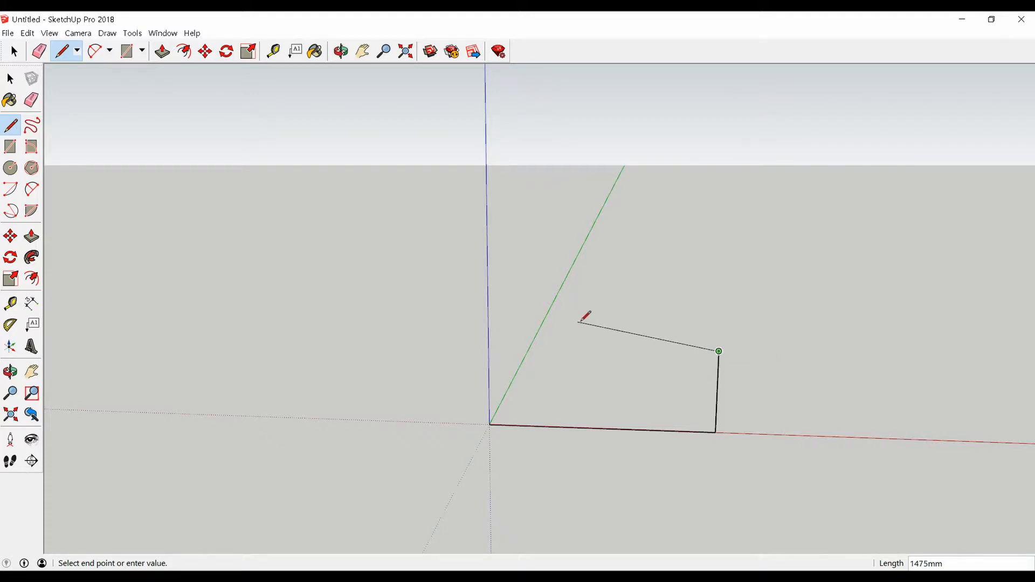
{"action": "left_click", "coordinate": [533, 347]}
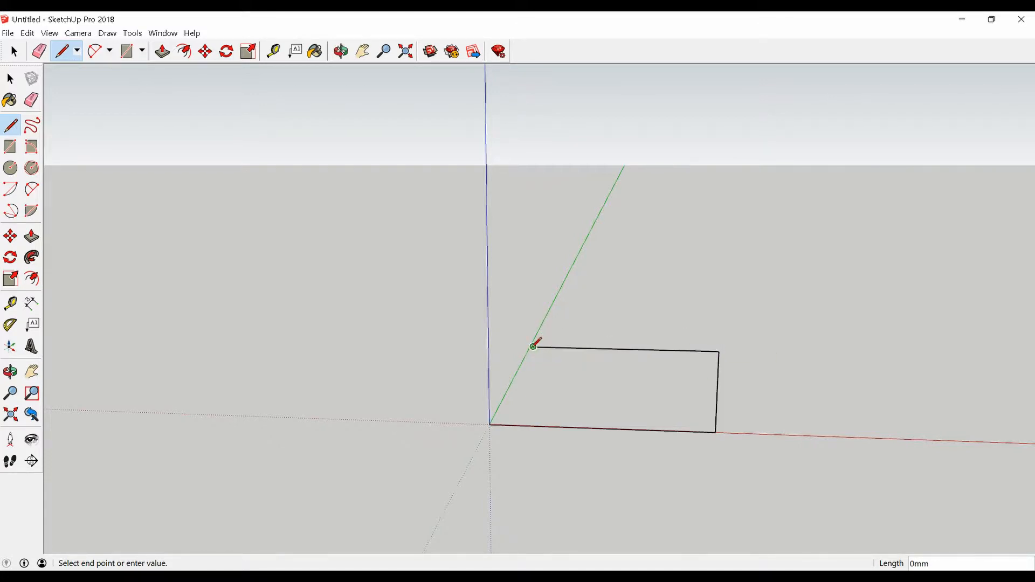
{"action": "left_click", "coordinate": [489, 424]}
Select the whole freehand four-sided shape and delete it
{"action": "middle_click_drag", "start_coordinate": [489, 424], "coordinate": [474, 477]}
{"action": "middle_click_drag", "start_coordinate": [480, 254], "coordinate": [682, 353]}
{"action": "key", "text": "space"}
{"action": "left_click_drag", "start_coordinate": [684, 372], "coordinate": [425, 271]}
{"action": "middle_click_drag", "start_coordinate": [593, 302], "coordinate": [555, 312]}
{"action": "key", "text": "Delete"}
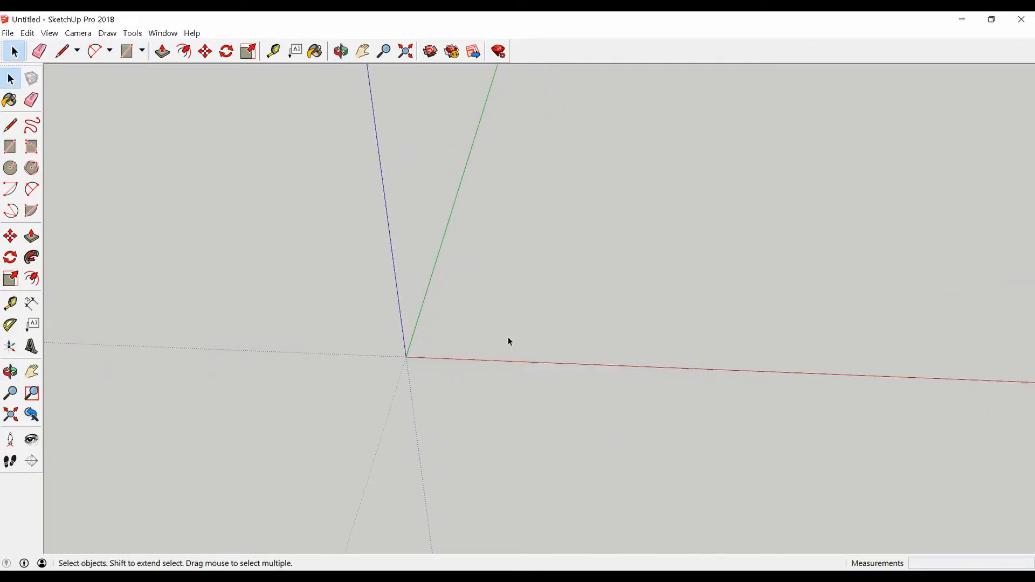
Draw a 100 mm line from the origin along the red axis
{"action": "key", "text": "l"}
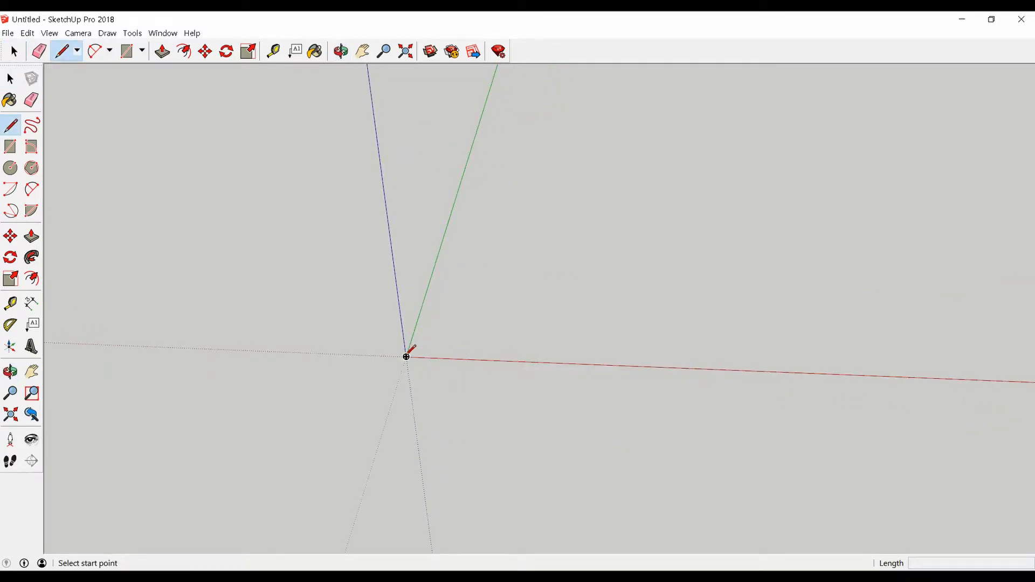
{"action": "left_click", "coordinate": [406, 356]}
{"action": "type", "text": "1"}
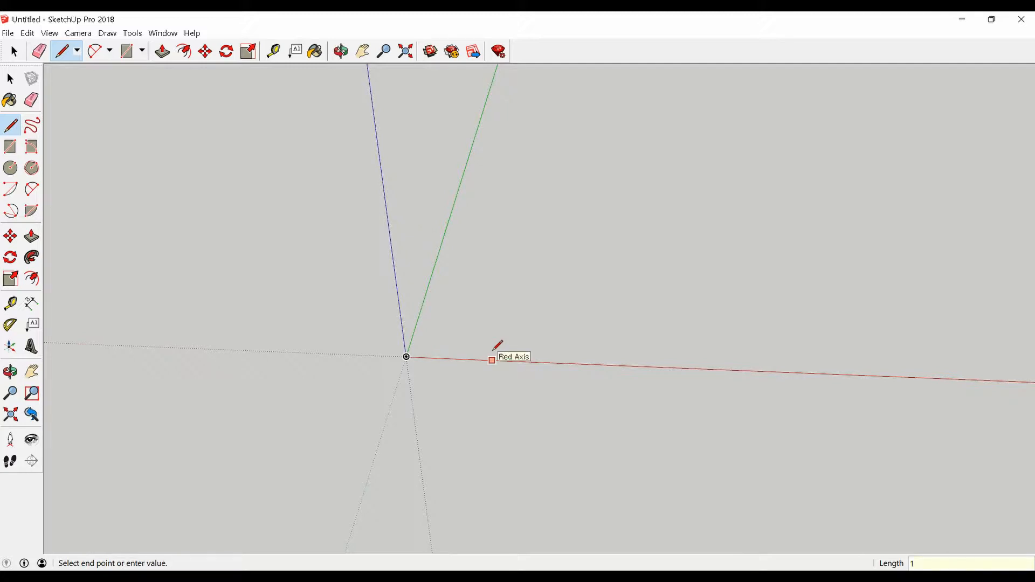
{"action": "type", "text": "00"}
{"action": "key", "text": "Return"}
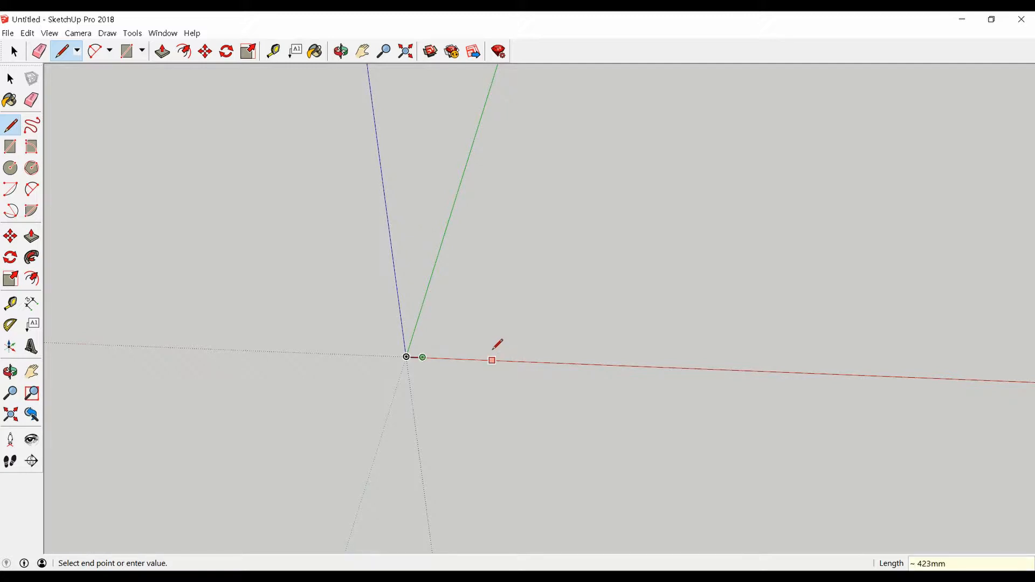
Continue with a 100 mm line parallel to the green axis from the first line's end
{"action": "scroll", "coordinate": [439, 319], "scroll_direction": "up", "scroll_amount": 2}
{"action": "scroll", "coordinate": [440, 317], "scroll_direction": "up", "scroll_amount": 1}
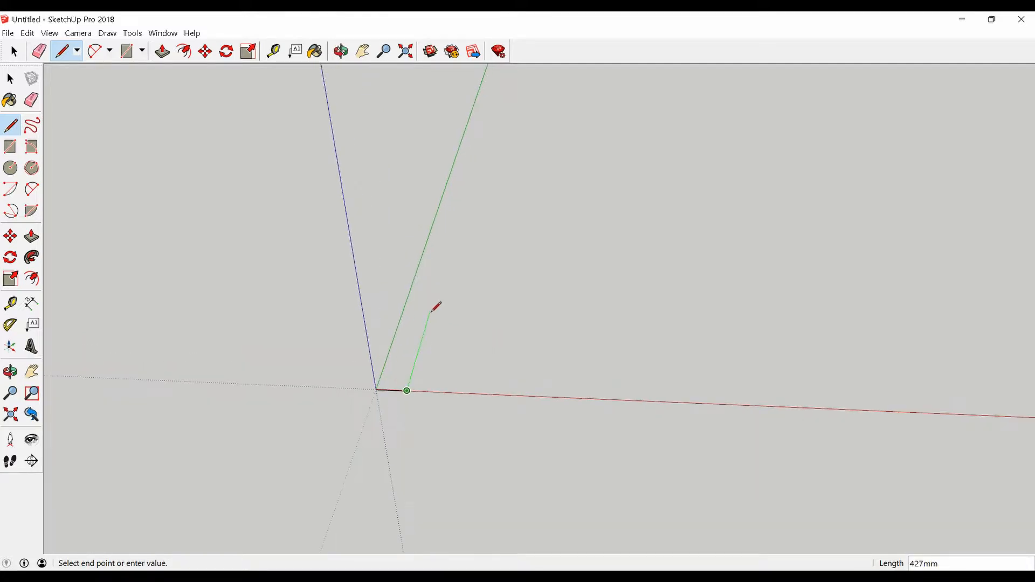
{"action": "type", "text": "1"}
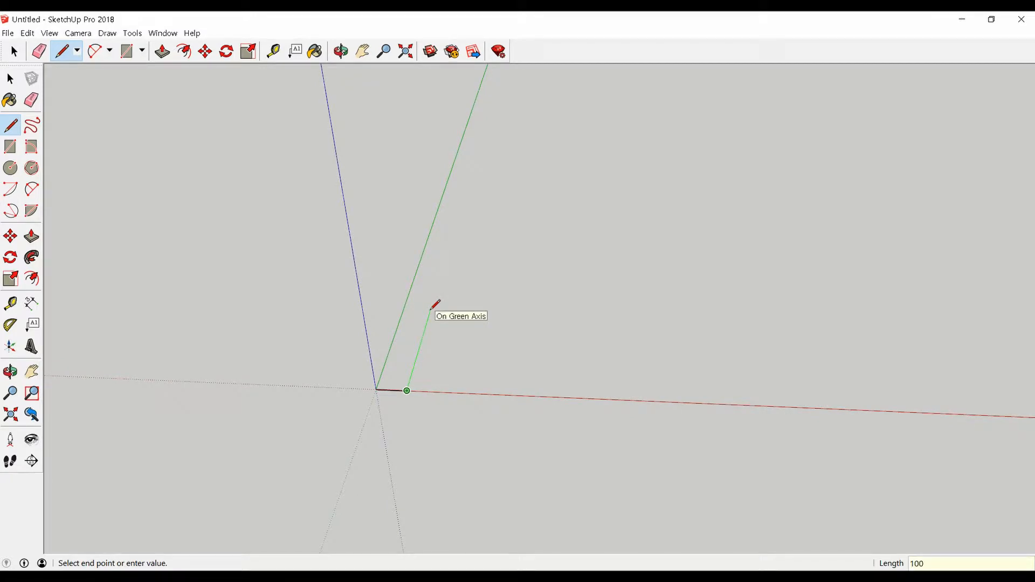
{"action": "type", "text": "00"}
{"action": "key", "text": "Return"}
Draw the 100 mm third side back parallel to the red axis and close the square at the origin
{"action": "scroll", "coordinate": [351, 363], "scroll_direction": "up", "scroll_amount": 2}
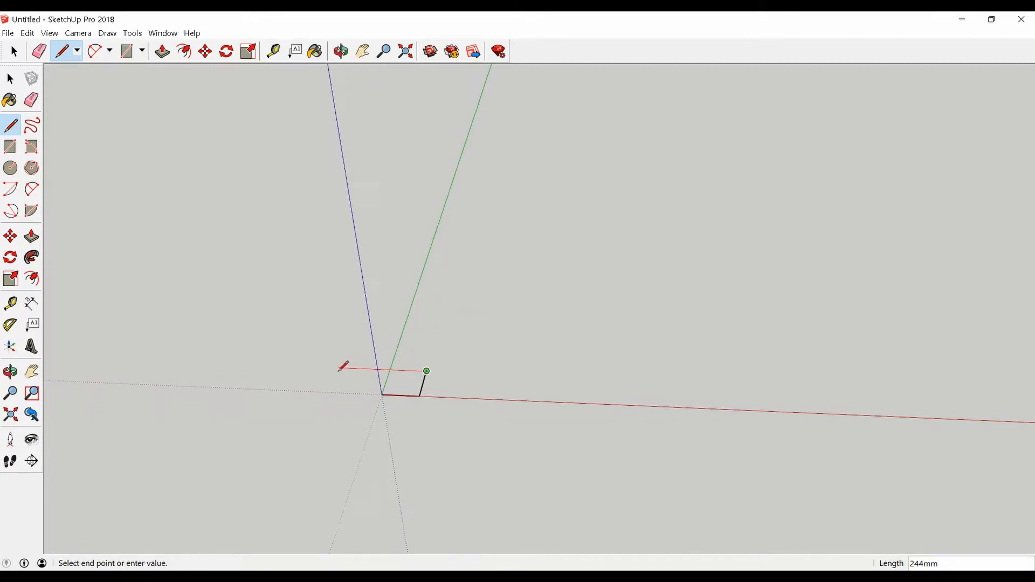
{"action": "type", "text": "10"}
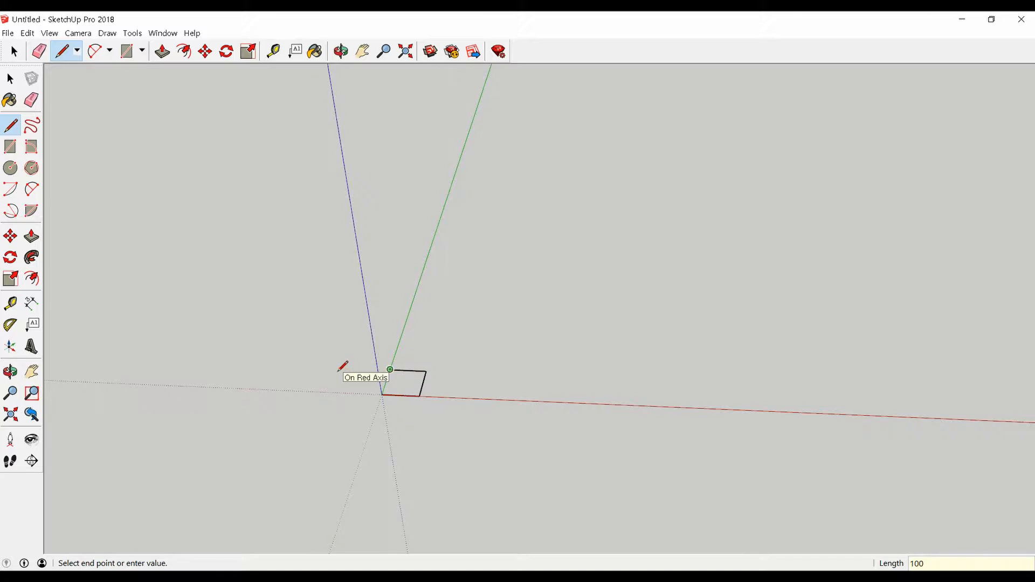
{"action": "type", "text": "0"}
{"action": "key", "text": "Return"}
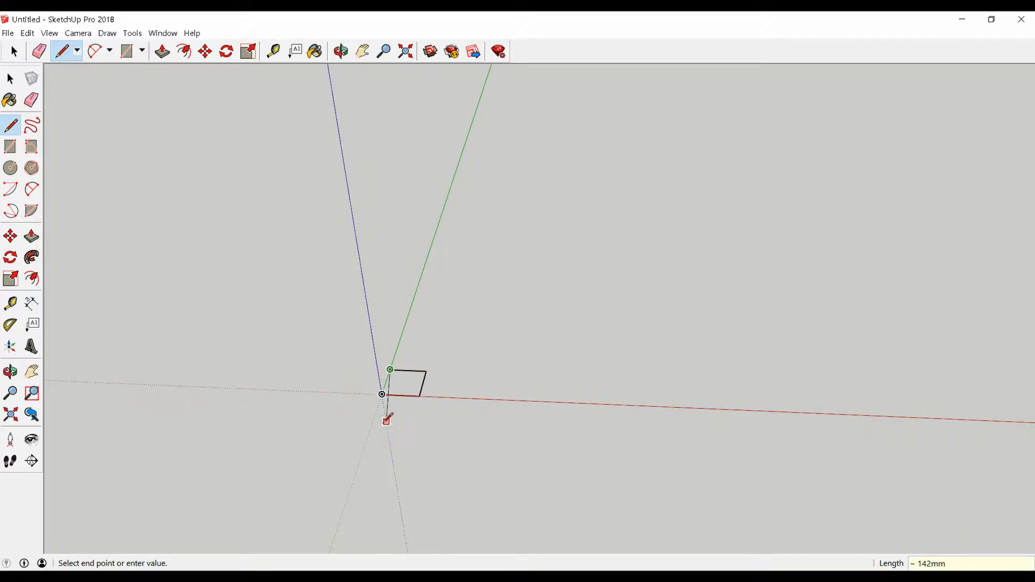
{"action": "left_click", "coordinate": [382, 394]}
{"action": "key", "text": "space"}
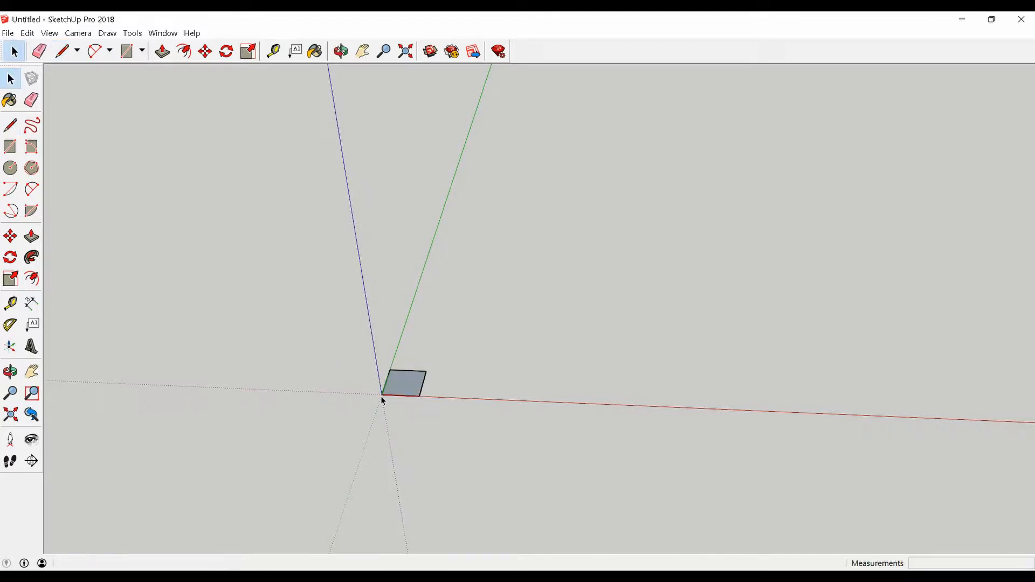
Draw a 1000 mm line from the origin along the red axis, overlapping the small square's edge
{"action": "scroll", "coordinate": [394, 399], "scroll_direction": "up", "scroll_amount": 5}
{"action": "middle_click_drag", "start_coordinate": [404, 401], "coordinate": [451, 411]}
{"action": "scroll", "coordinate": [441, 326], "scroll_direction": "down", "scroll_amount": 3}
{"action": "middle_click_drag", "start_coordinate": [441, 327], "coordinate": [445, 386]}
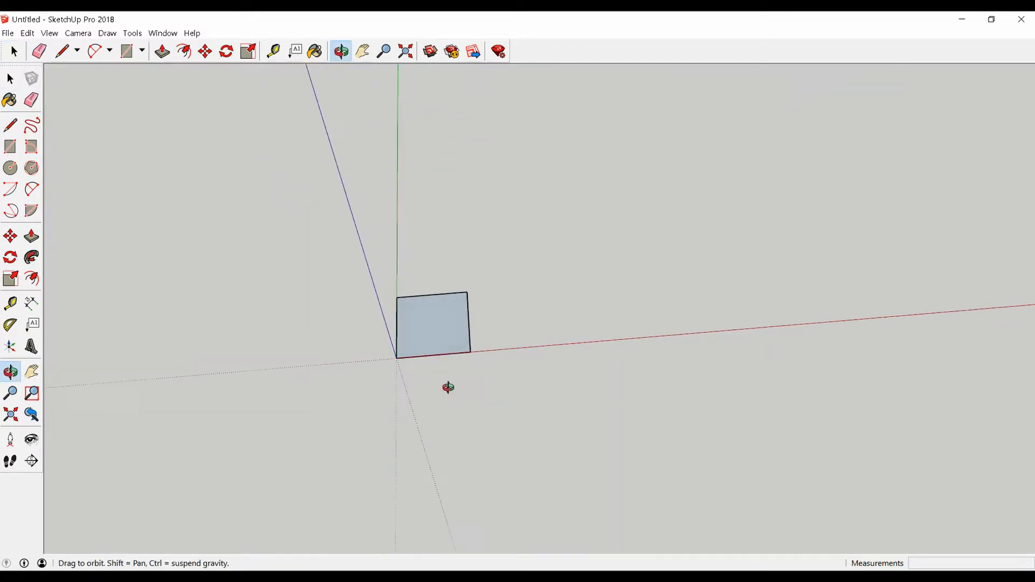
{"action": "scroll", "coordinate": [446, 386], "scroll_direction": "up", "scroll_amount": 4}
{"action": "key", "text": "l"}
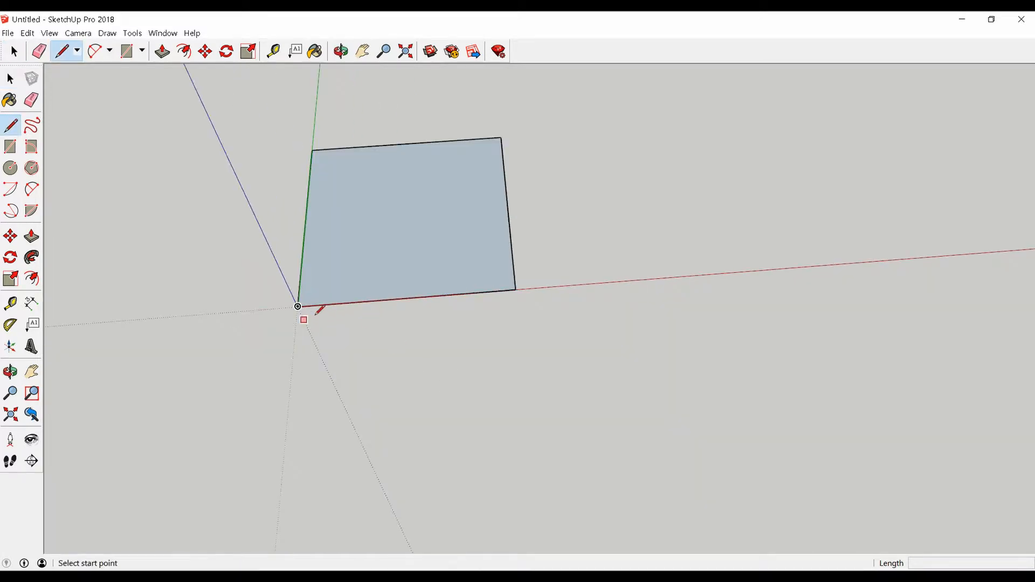
{"action": "left_click", "coordinate": [298, 307]}
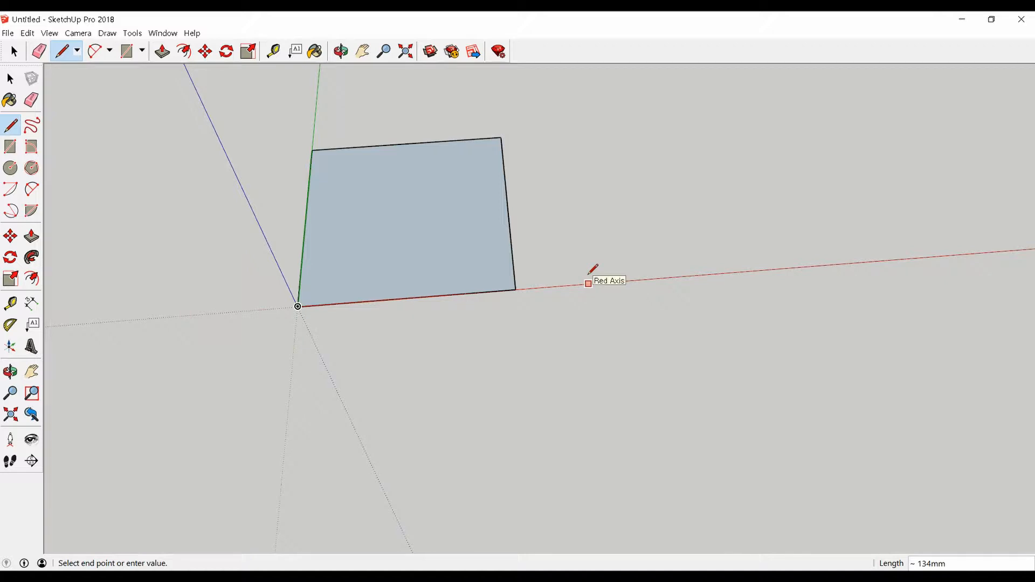
{"action": "type", "text": "1000"}
{"action": "key", "text": "Return"}
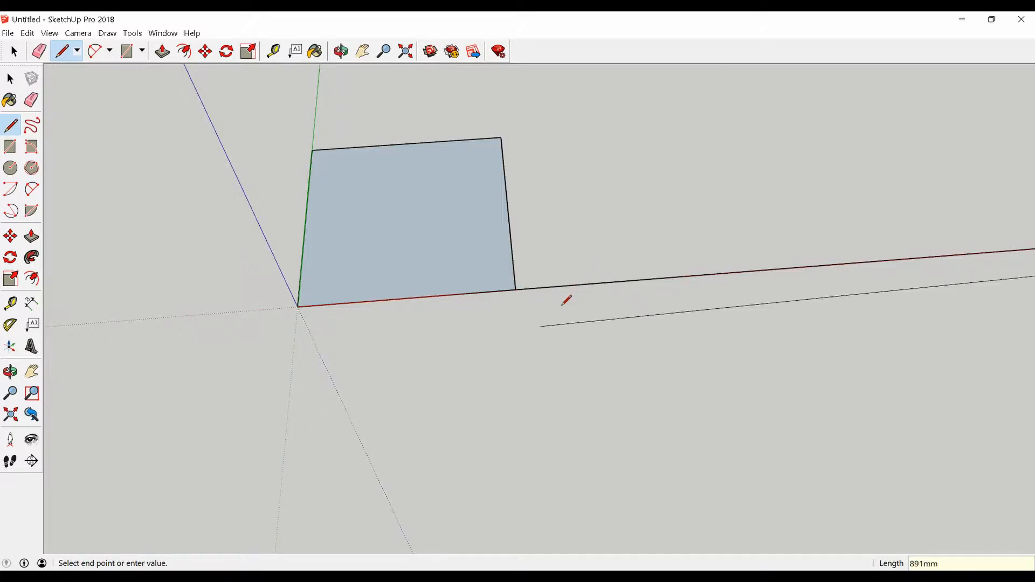
Continue with a 1000 mm line in the green-axis direction from the end of the long red-axis line
{"action": "scroll", "coordinate": [437, 421], "scroll_direction": "down", "scroll_amount": 5}
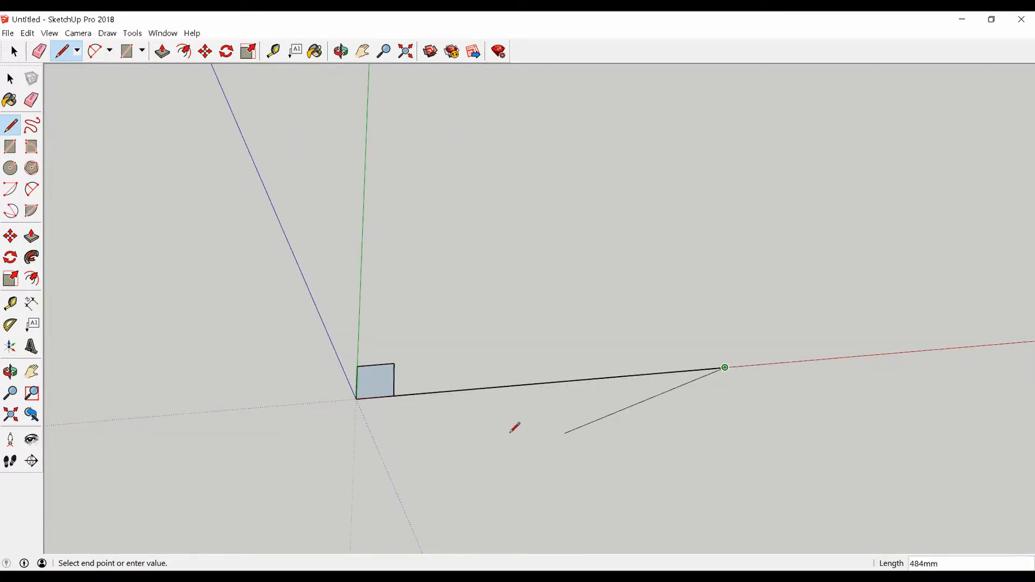
{"action": "scroll", "coordinate": [727, 417], "scroll_direction": "up", "scroll_amount": 2}
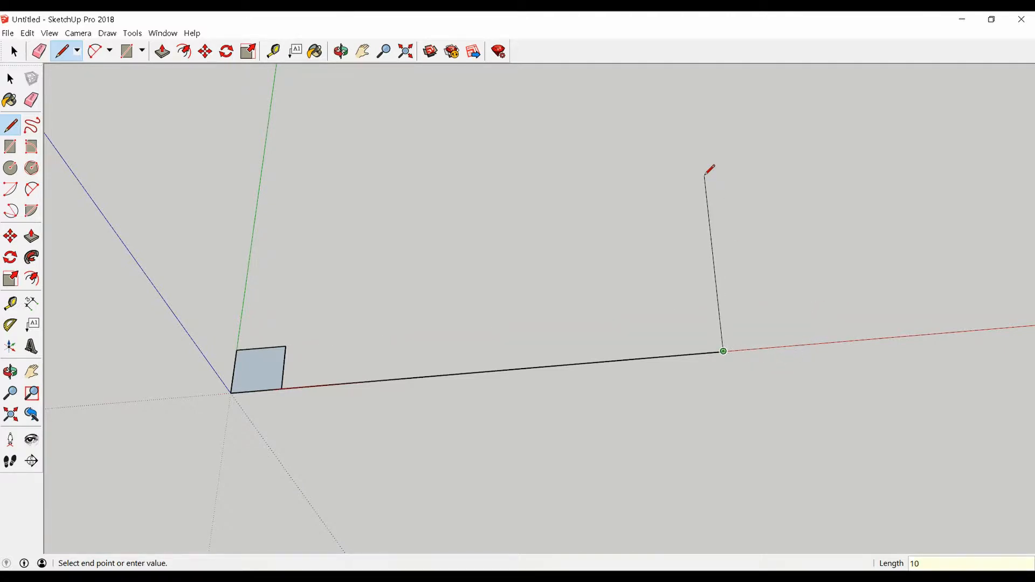
{"action": "type", "text": "1000"}
{"action": "key", "text": "Return"}
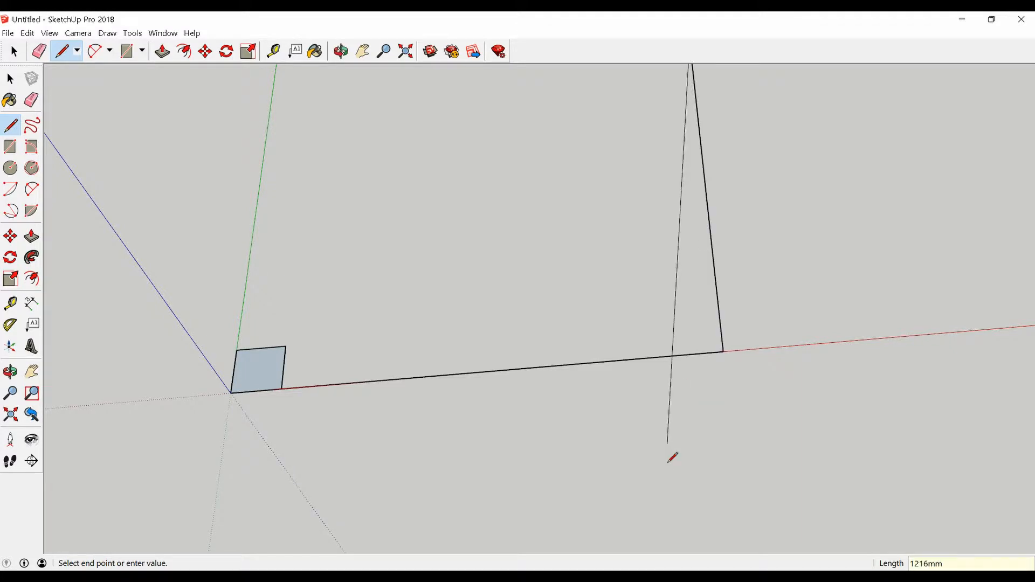
{"action": "scroll", "coordinate": [665, 399], "scroll_direction": "down", "scroll_amount": 3}
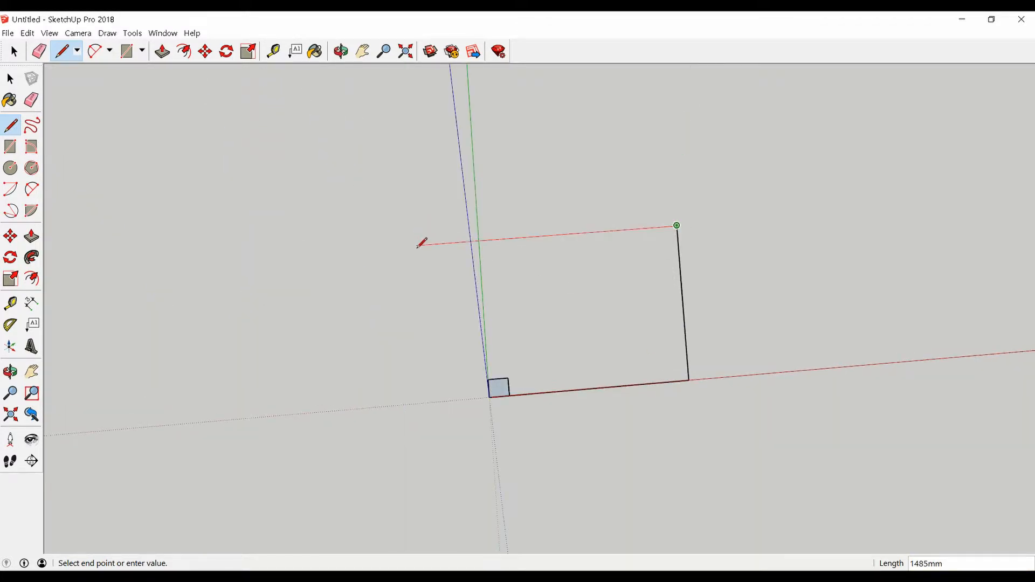
Draw a 1000 mm line back parallel to the red axis and a 1000 mm return line along the green axis to enclose the large square
{"action": "type", "text": "1000"}
{"action": "key", "text": "Return"}
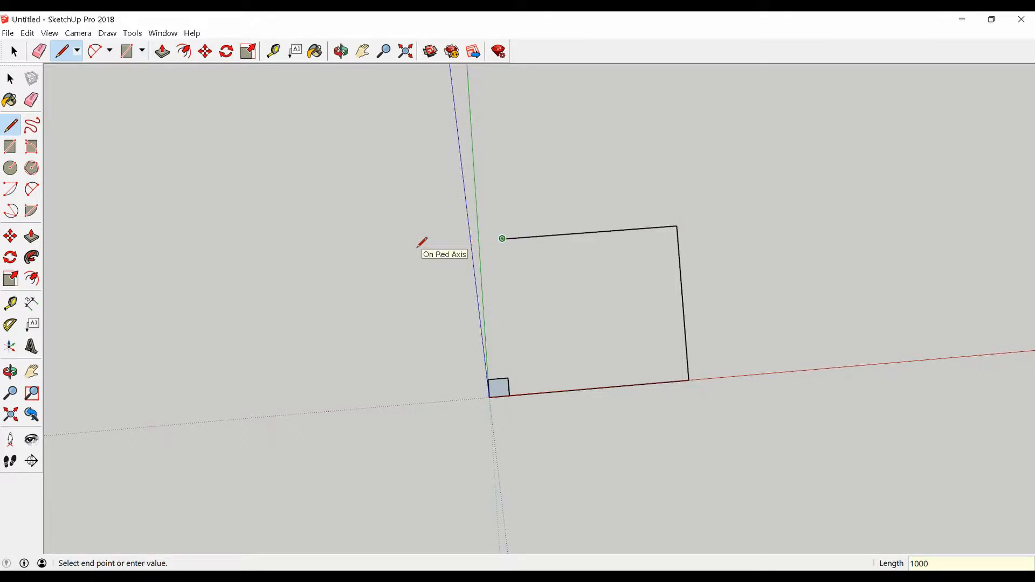
{"action": "scroll", "coordinate": [515, 409], "scroll_direction": "up", "scroll_amount": 1}
{"action": "type", "text": "1"}
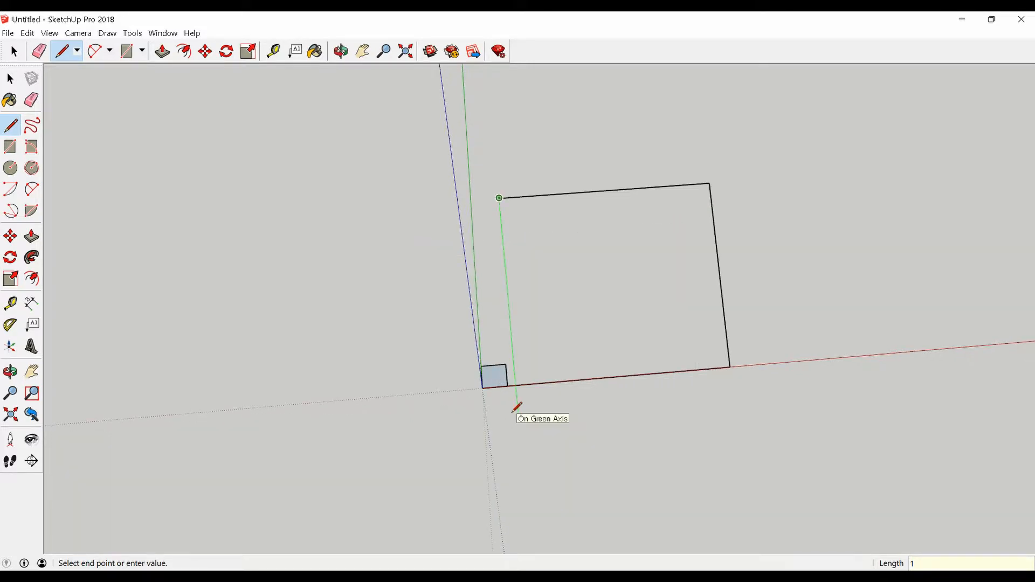
{"action": "key", "text": "Return"}
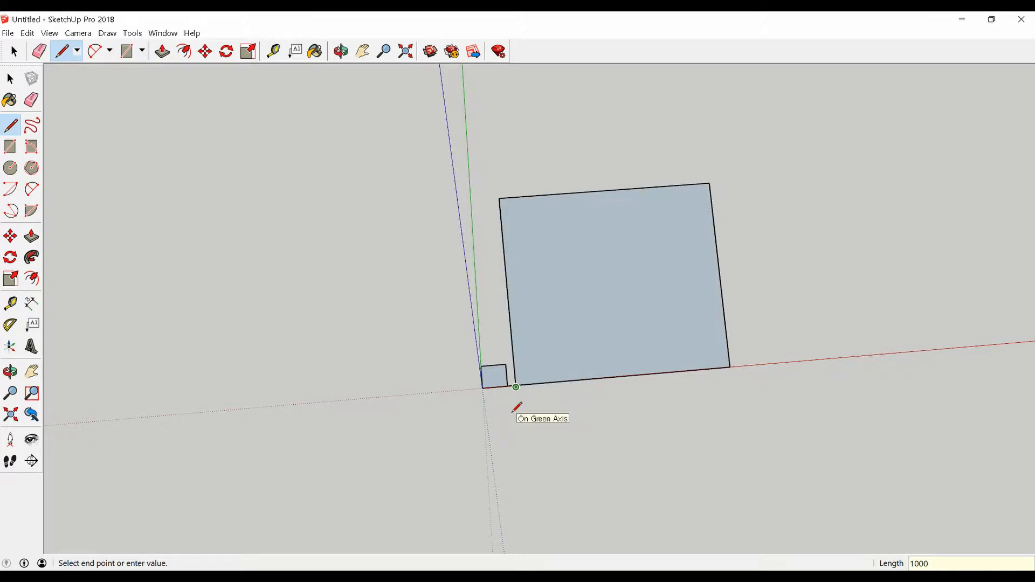
Delete the edge segment between the two squares and the short line end projecting past the large square's base edge
{"action": "key", "text": "space"}
{"action": "scroll", "coordinate": [575, 369], "scroll_direction": "up", "scroll_amount": 2}
{"action": "scroll", "coordinate": [519, 398], "scroll_direction": "up", "scroll_amount": 2}
{"action": "scroll", "coordinate": [470, 399], "scroll_direction": "up", "scroll_amount": 2}
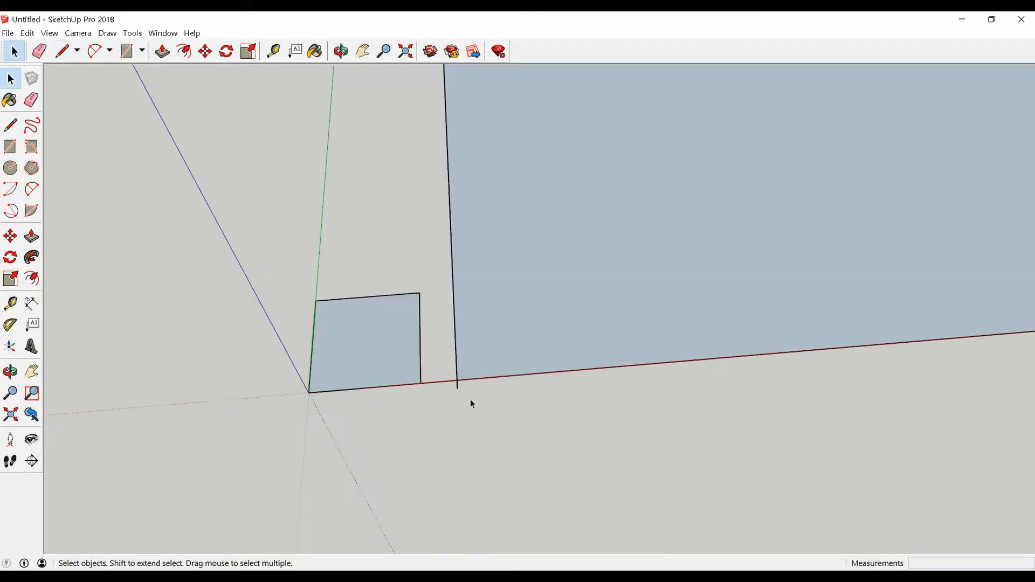
{"action": "scroll", "coordinate": [458, 388], "scroll_direction": "down", "scroll_amount": 2}
{"action": "scroll", "coordinate": [444, 403], "scroll_direction": "up", "scroll_amount": 4}
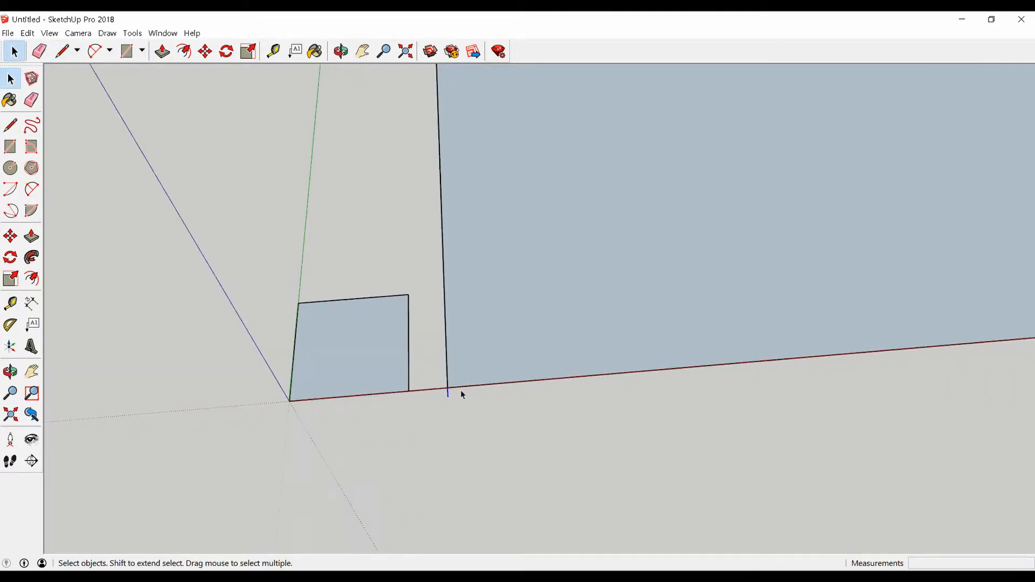
{"action": "scroll", "coordinate": [446, 392], "scroll_direction": "up", "scroll_amount": 4}
{"action": "scroll", "coordinate": [409, 356], "scroll_direction": "down", "scroll_amount": 2}
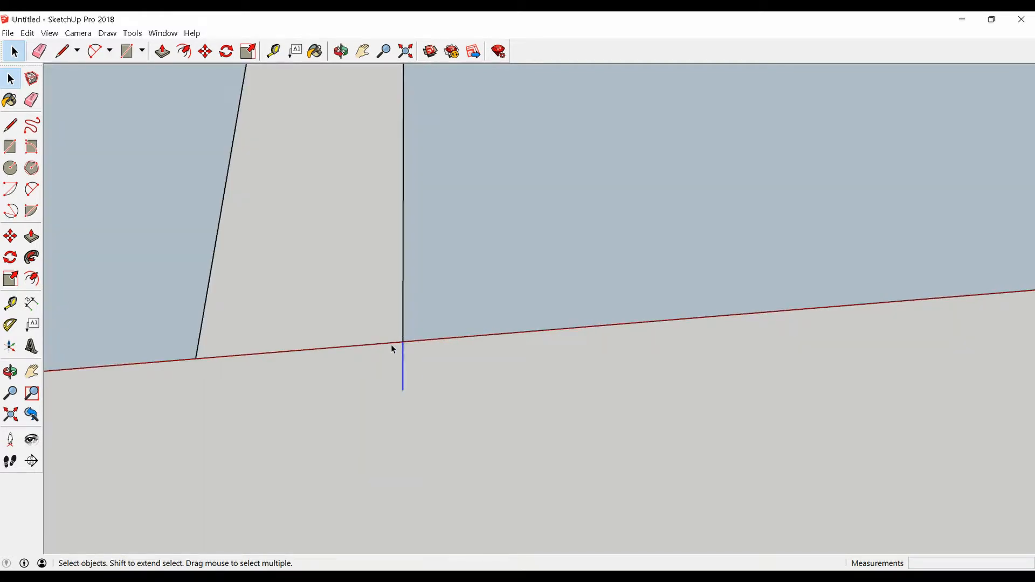
{"action": "left_click", "coordinate": [399, 357]}
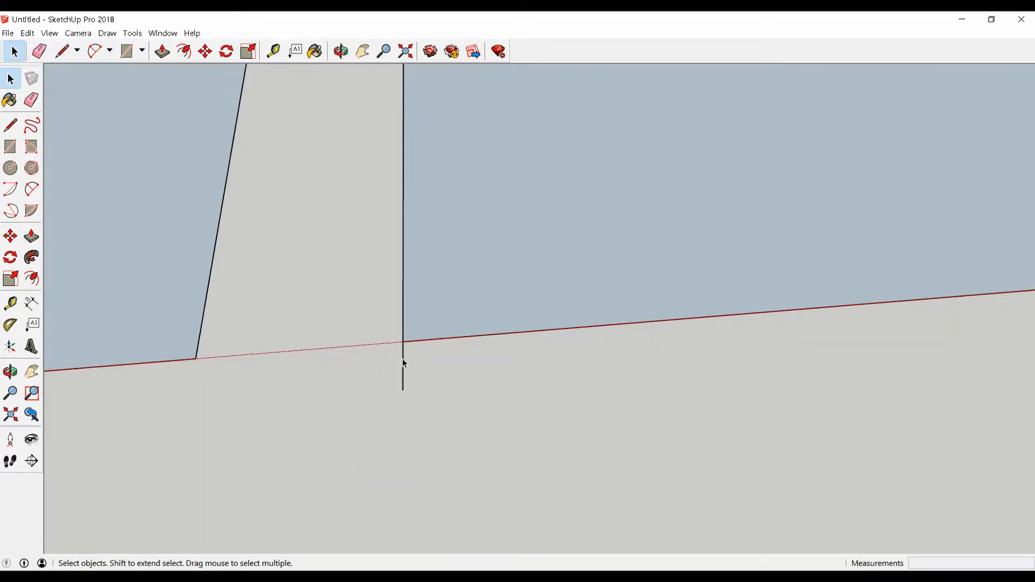
{"action": "scroll", "coordinate": [380, 428], "scroll_direction": "down", "scroll_amount": 4}
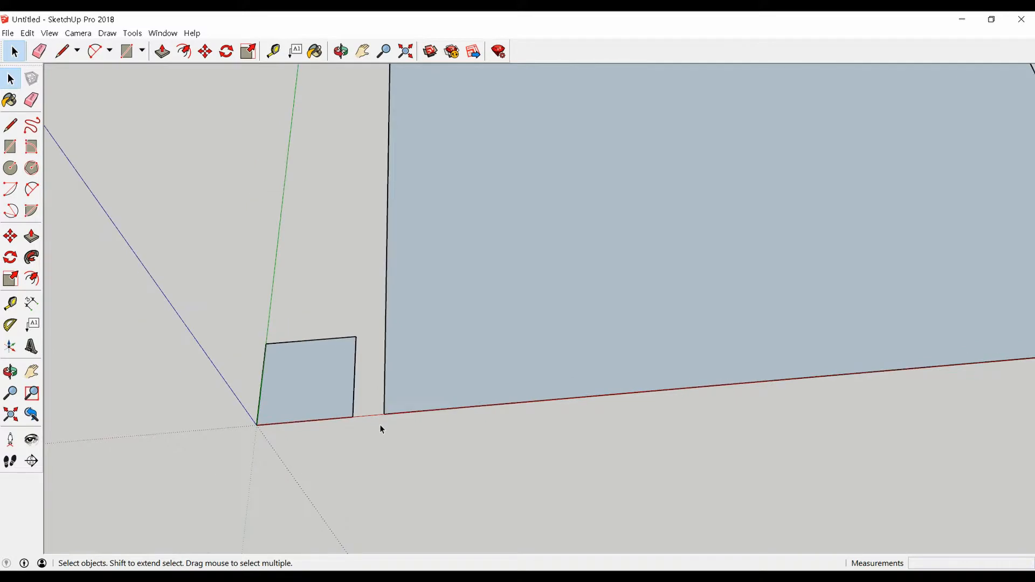
Draw a line parallel to the red axis across the large square, from the midpoint of one green-direction side to the opposite side
{"action": "key", "text": "l"}
{"action": "scroll", "coordinate": [426, 426], "scroll_direction": "down", "scroll_amount": 5}
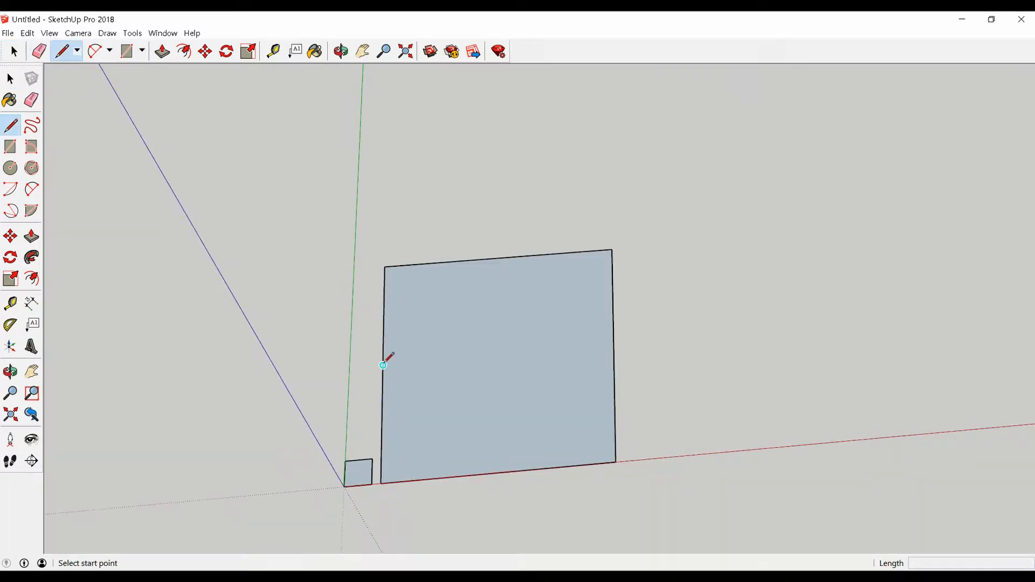
{"action": "left_click", "coordinate": [382, 365]}
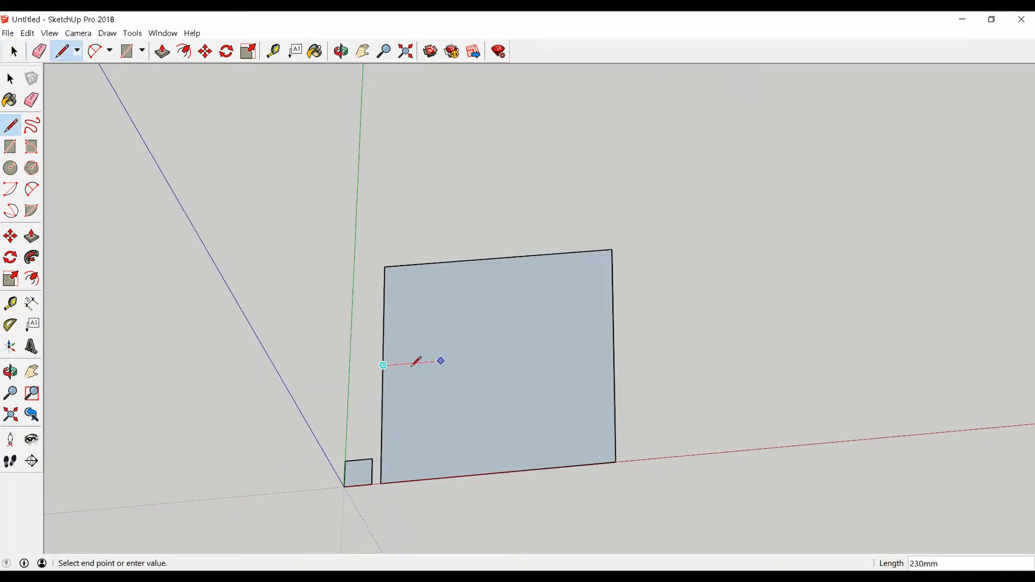
{"action": "left_click", "coordinate": [613, 346]}
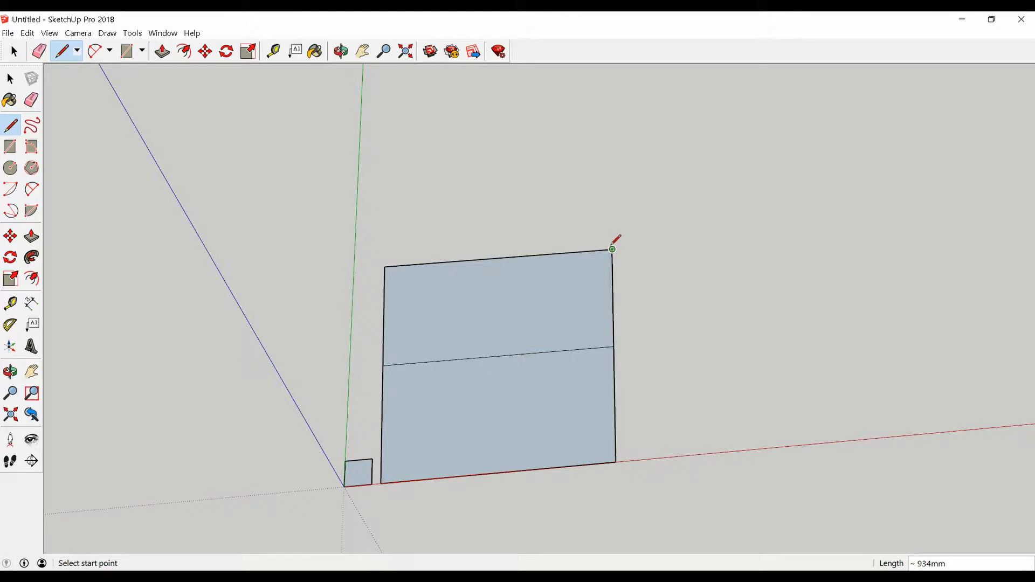
Divide the large square in the other direction with lines from the centre to the midpoints of its far and near edges
{"action": "left_click", "coordinate": [499, 355]}
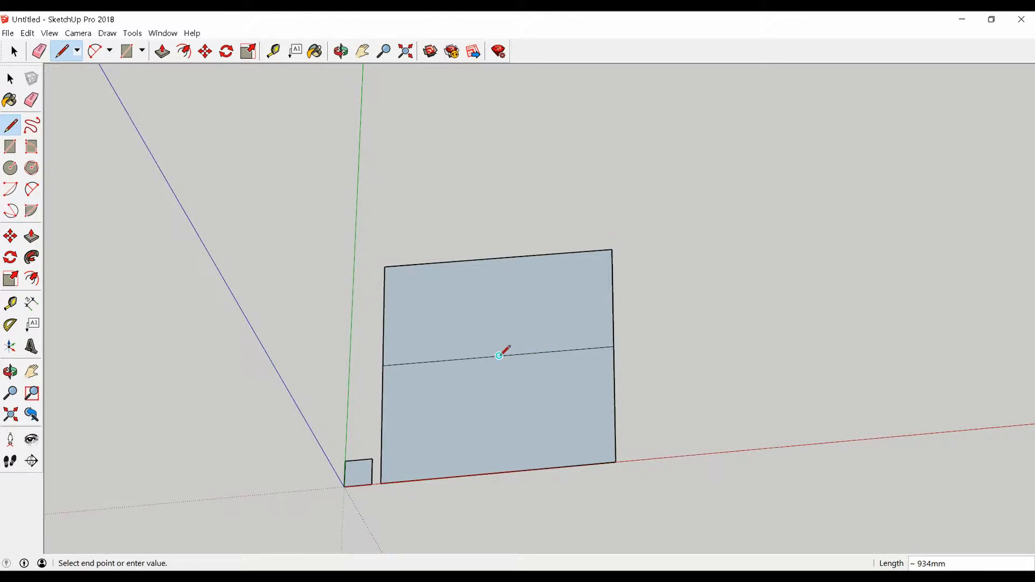
{"action": "left_click", "coordinate": [491, 258]}
{"action": "middle_click_drag", "start_coordinate": [493, 270], "coordinate": [543, 310]}
{"action": "left_click", "coordinate": [472, 387]}
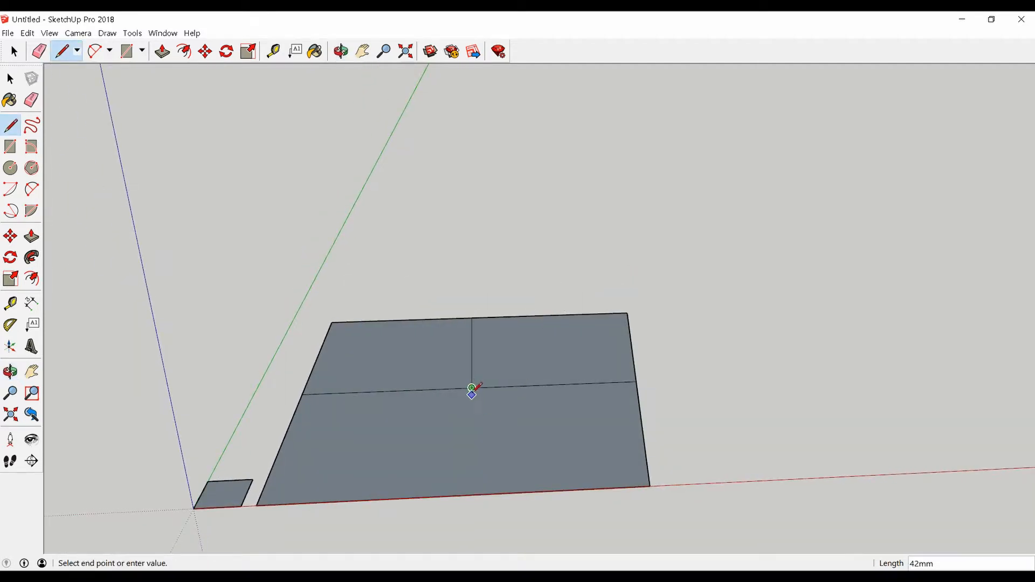
{"action": "left_click", "coordinate": [483, 493]}
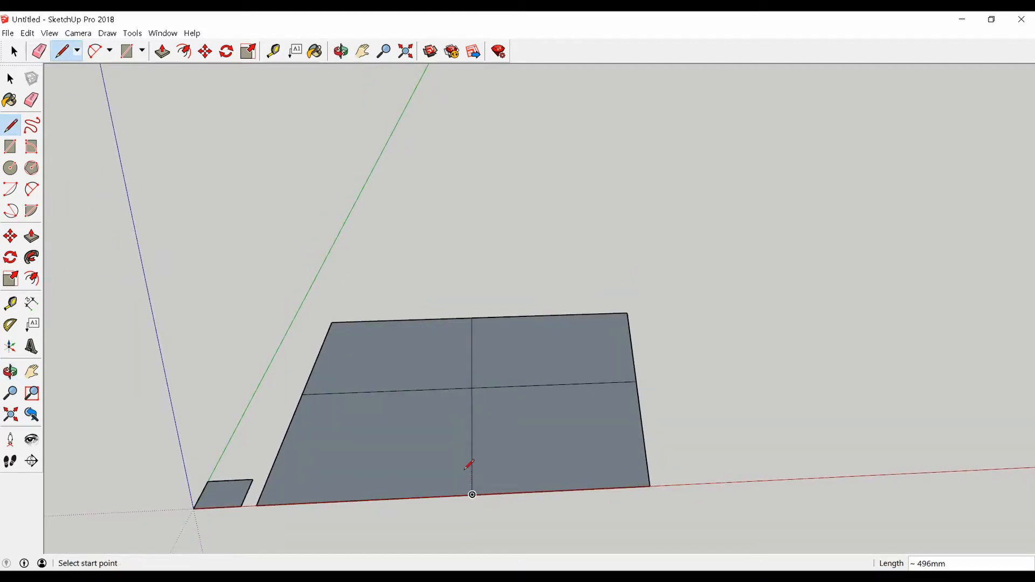
Draw a red-axis line through the middle of the square's near half, and connect its far-right end to the square's centre
{"action": "middle_click_drag", "start_coordinate": [483, 494], "coordinate": [358, 451]}
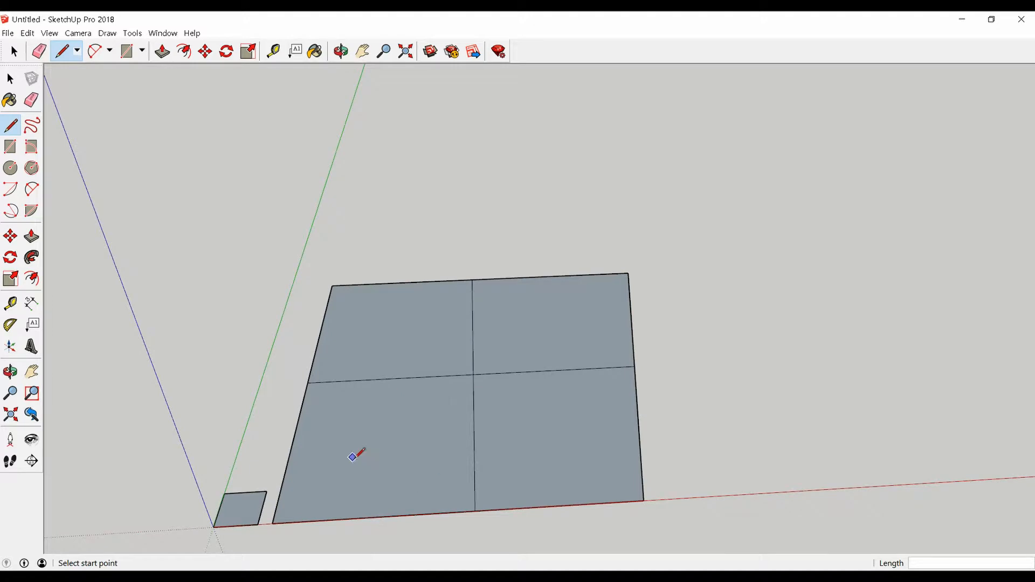
{"action": "left_click", "coordinate": [293, 445]}
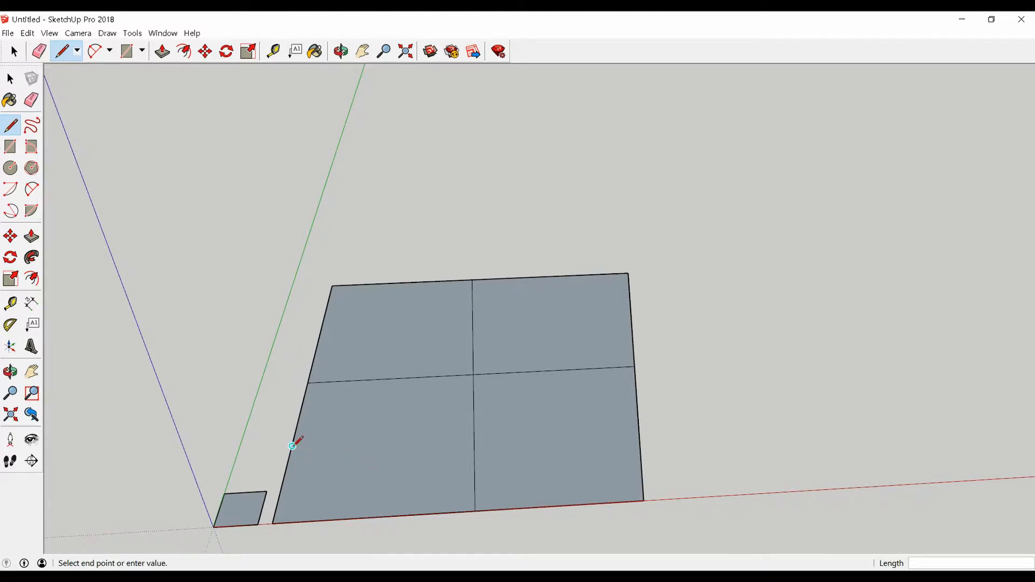
{"action": "left_click", "coordinate": [474, 436]}
{"action": "left_click", "coordinate": [475, 435]}
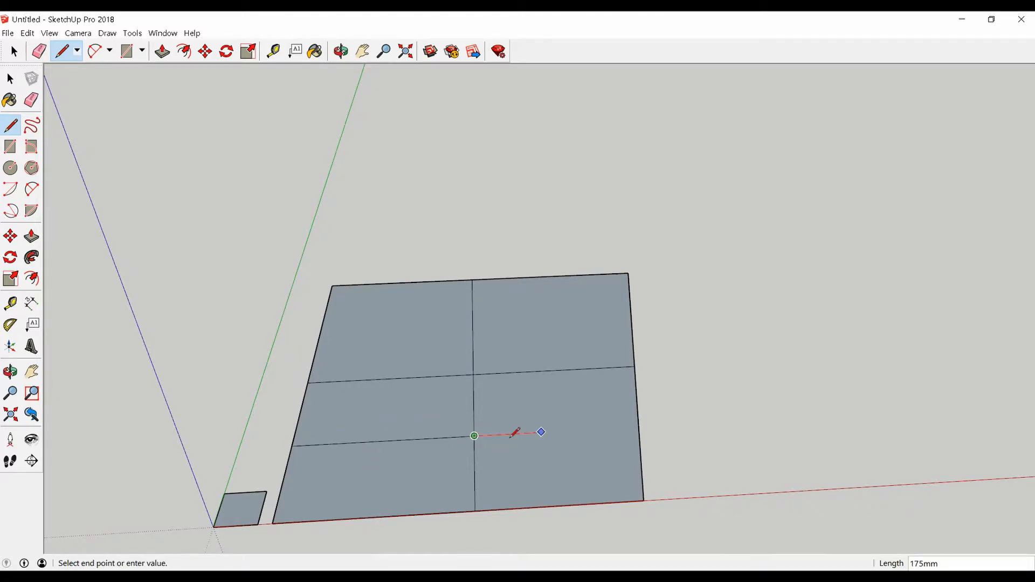
{"action": "left_click", "coordinate": [638, 427]}
{"action": "left_click", "coordinate": [639, 426]}
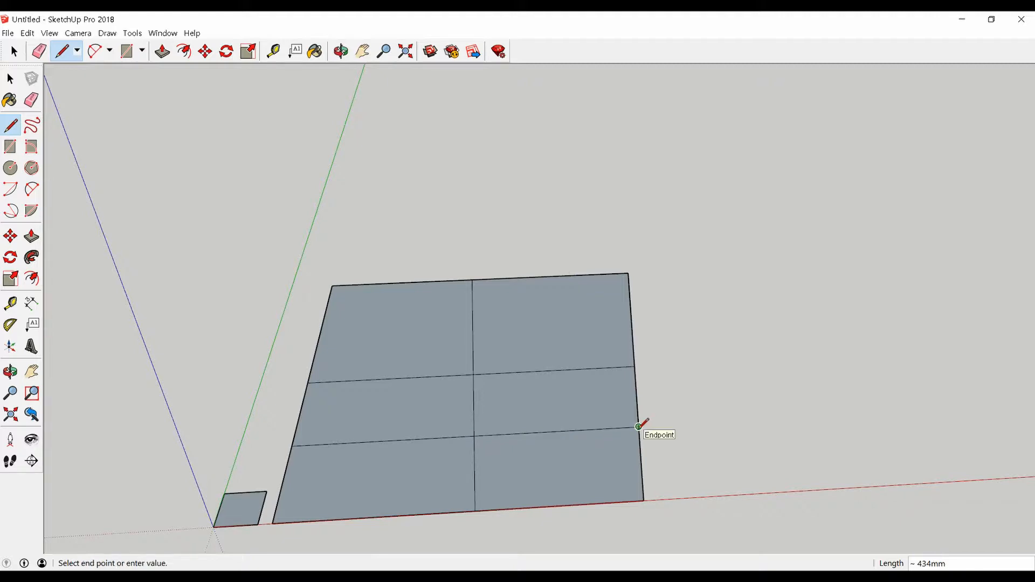
{"action": "left_click", "coordinate": [473, 374]}
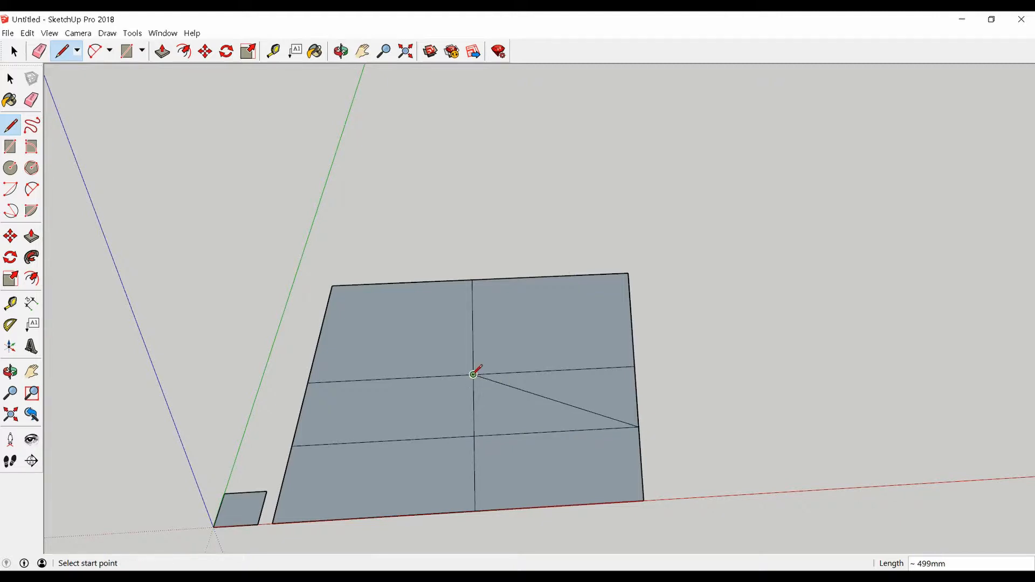
Draw a closed, irregular seven-sided outline of freely placed lines beside the large square
{"action": "scroll", "coordinate": [473, 374], "scroll_direction": "down", "scroll_amount": 5}
{"action": "left_click", "coordinate": [638, 334]}
{"action": "left_click", "coordinate": [643, 230]}
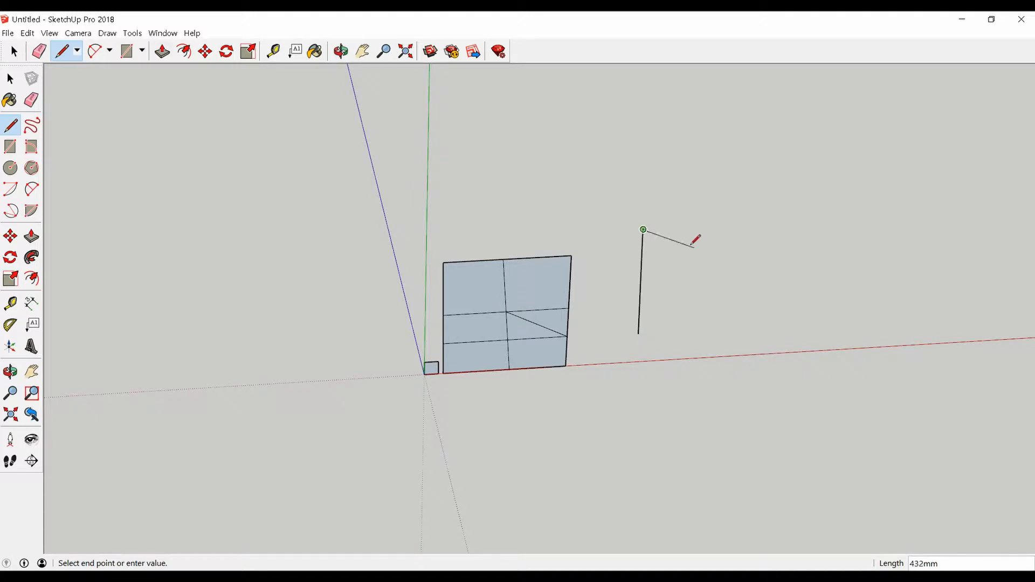
{"action": "left_click", "coordinate": [694, 248]}
{"action": "left_click", "coordinate": [682, 299]}
{"action": "left_click", "coordinate": [723, 328]}
{"action": "left_click", "coordinate": [728, 354]}
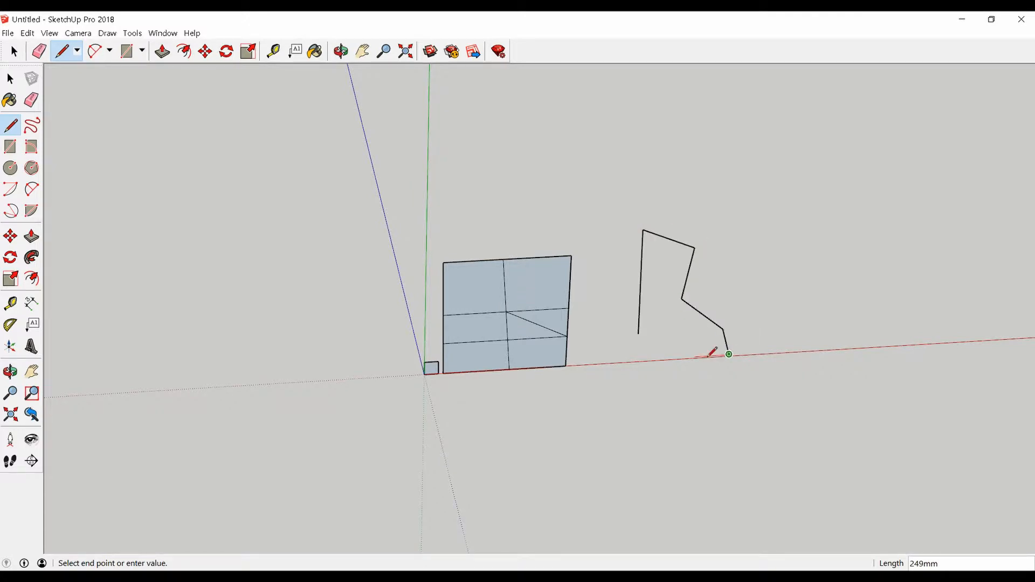
{"action": "left_click", "coordinate": [675, 358]}
{"action": "left_click", "coordinate": [638, 333]}
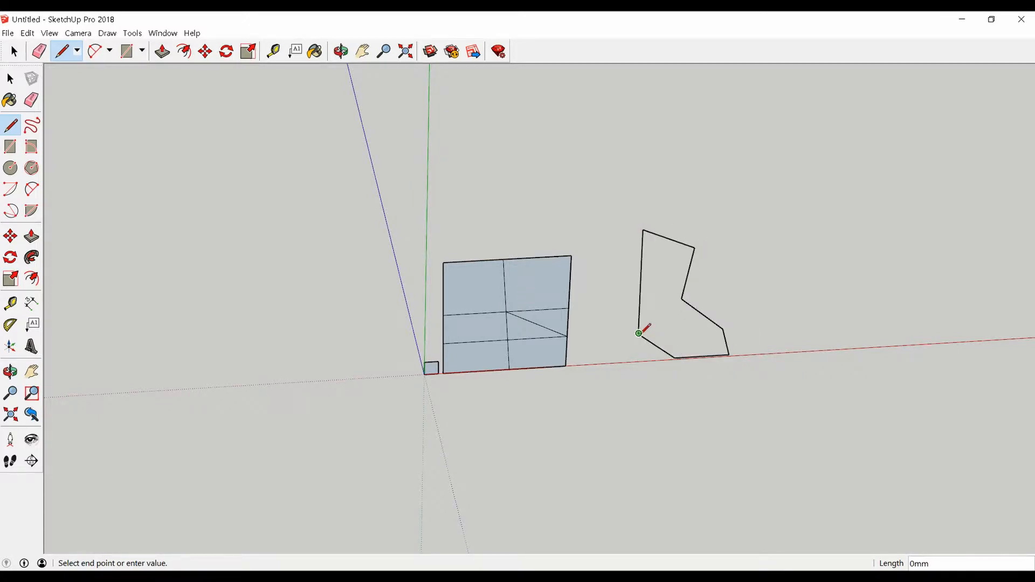
Examine the irregular outline from several angles to check whether all its lines lie in one plane
{"action": "middle_click_drag", "start_coordinate": [641, 347], "coordinate": [593, 138]}
{"action": "scroll", "coordinate": [712, 317], "scroll_direction": "up", "scroll_amount": 2}
{"action": "middle_click_drag", "start_coordinate": [712, 318], "coordinate": [702, 255]}
{"action": "key", "text": "space"}
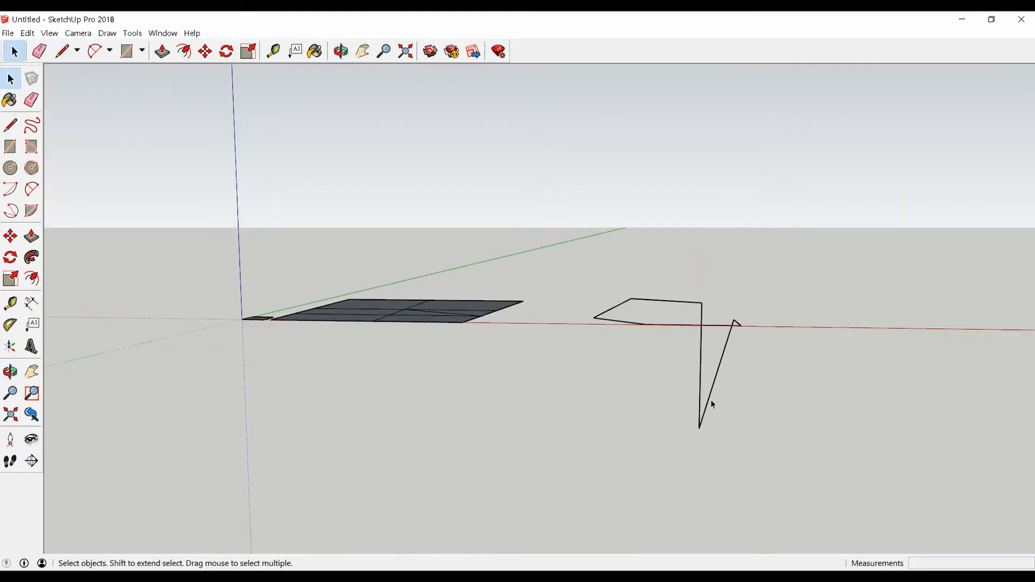
{"action": "middle_click_drag", "start_coordinate": [710, 399], "coordinate": [573, 286]}
{"action": "left_click_drag", "start_coordinate": [482, 97], "coordinate": [456, 163]}
{"action": "scroll", "coordinate": [642, 434], "scroll_direction": "up", "scroll_amount": 2}
{"action": "middle_click_drag", "start_coordinate": [641, 434], "coordinate": [482, 177]}
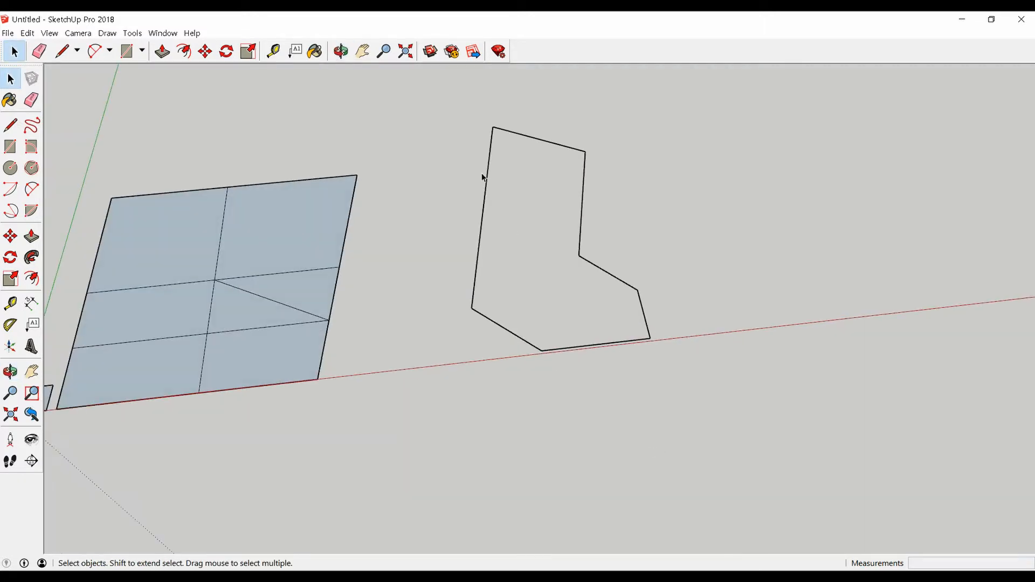
Delete the entire irregular outline
{"action": "left_click_drag", "start_coordinate": [425, 102], "coordinate": [710, 407]}
{"action": "scroll", "coordinate": [662, 453], "scroll_direction": "down", "scroll_amount": 5}
{"action": "key", "text": "Delete"}
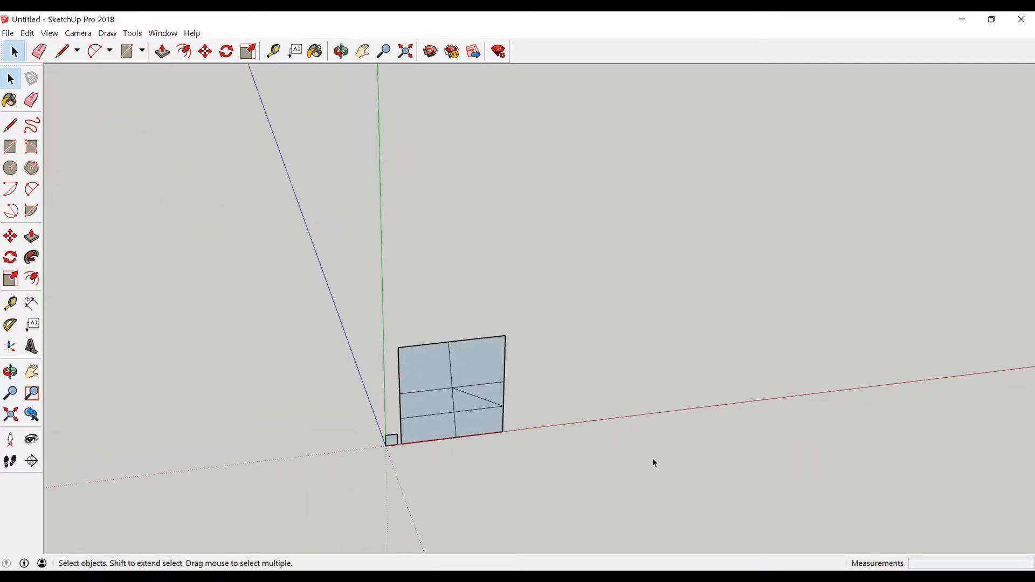
Draw a rectangle of about 1160 by 1230 mm with its base on the red axis, beyond the subdivided square
{"action": "middle_click_drag", "start_coordinate": [653, 462], "coordinate": [624, 466]}
{"action": "key", "text": "l"}
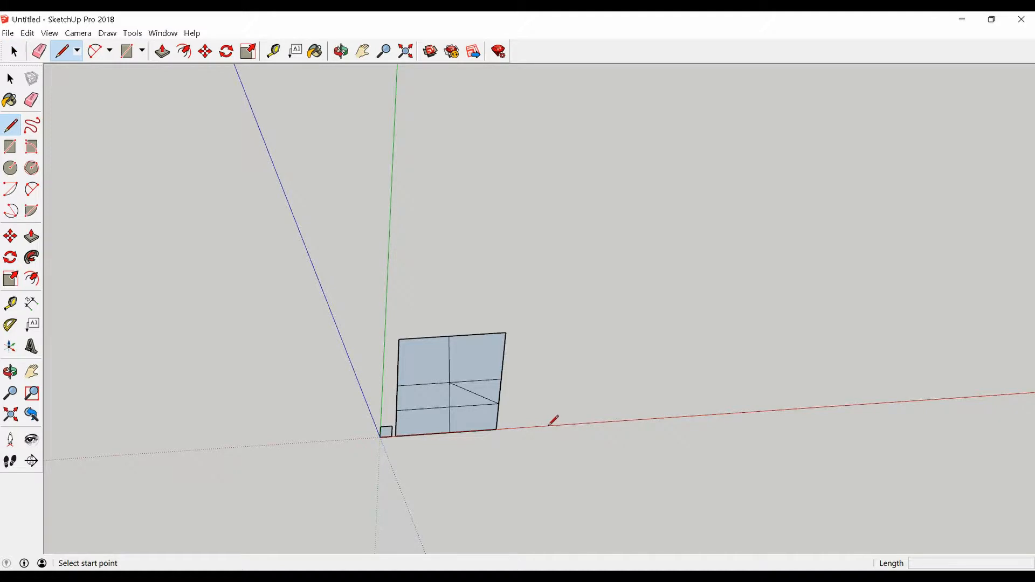
{"action": "left_click", "coordinate": [549, 425]}
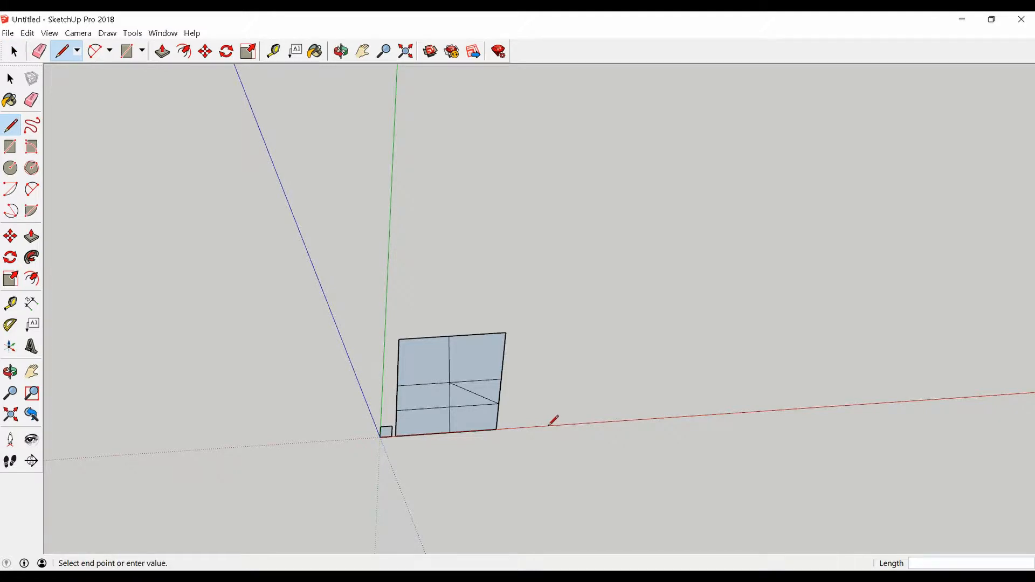
{"action": "left_click", "coordinate": [680, 417]}
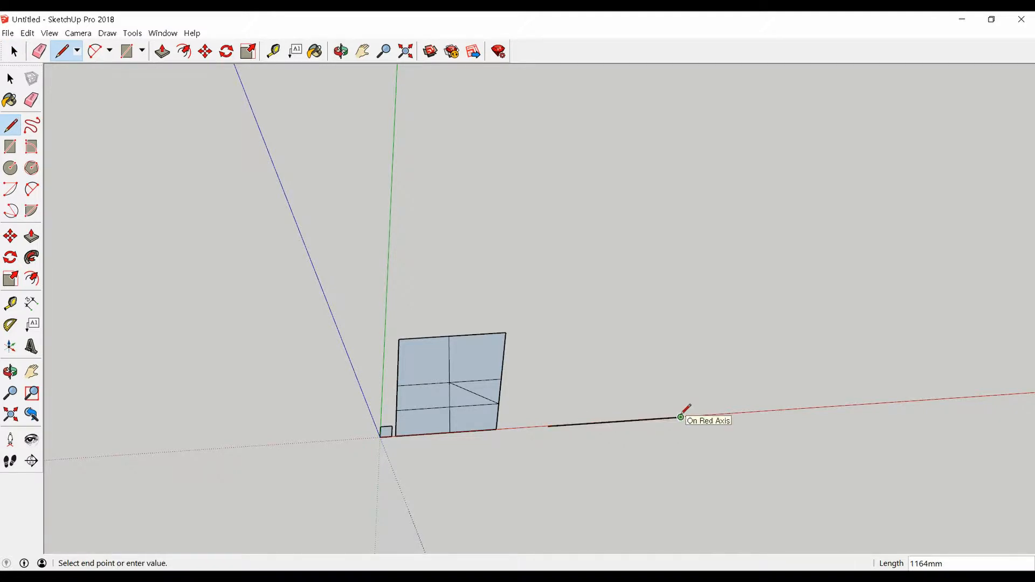
{"action": "left_click", "coordinate": [658, 302]}
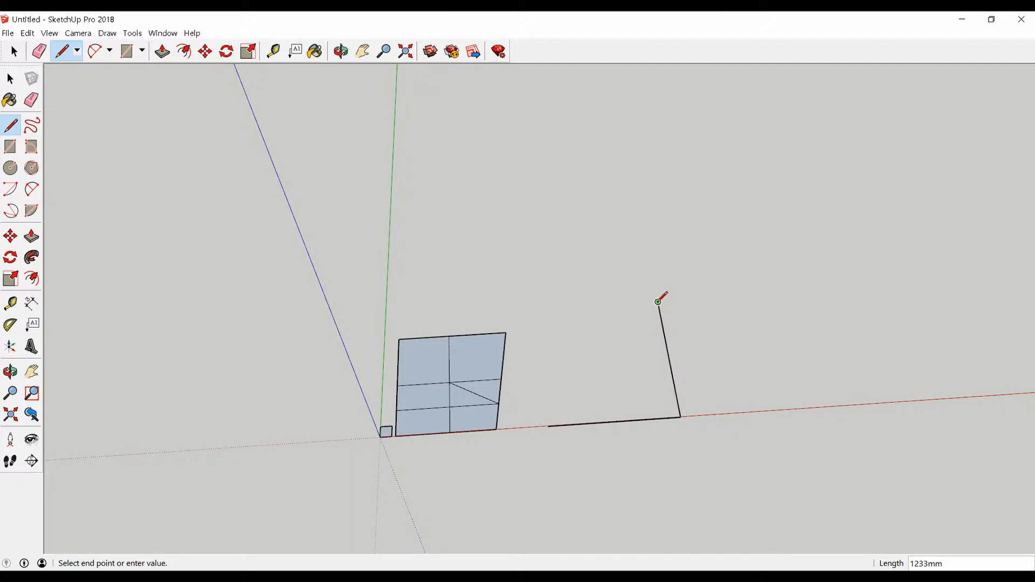
{"action": "type", "text": "1000mm"}
{"action": "left_click", "coordinate": [539, 309]}
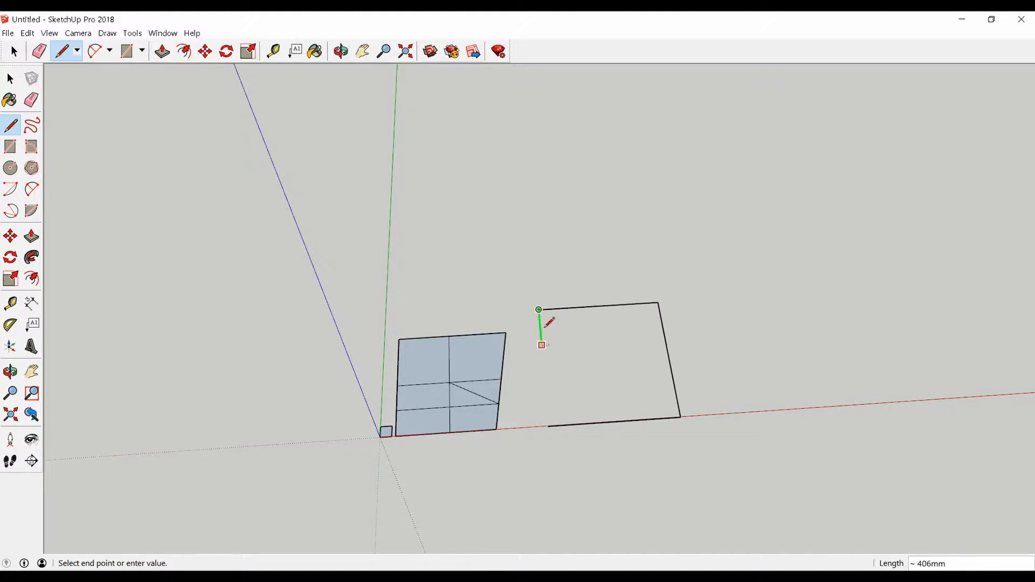
{"action": "left_click", "coordinate": [548, 425]}
Draw a vertical line along the blue axis from the rectangle's near-left corner, then a red-axis line aligned above its near-right corner
{"action": "middle_click_drag", "start_coordinate": [550, 423], "coordinate": [527, 264]}
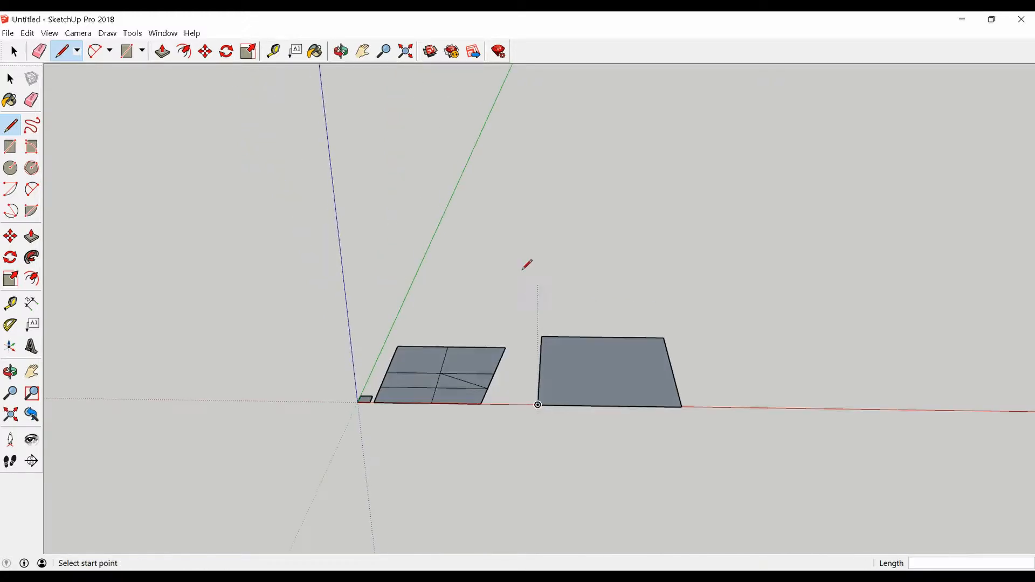
{"action": "left_click", "coordinate": [536, 404]}
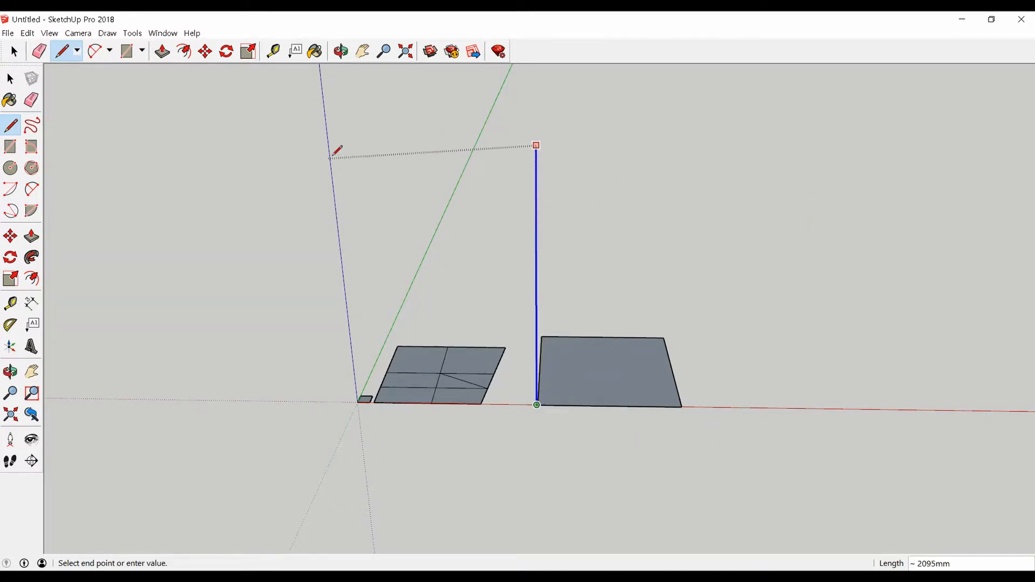
{"action": "left_click", "coordinate": [249, 193]}
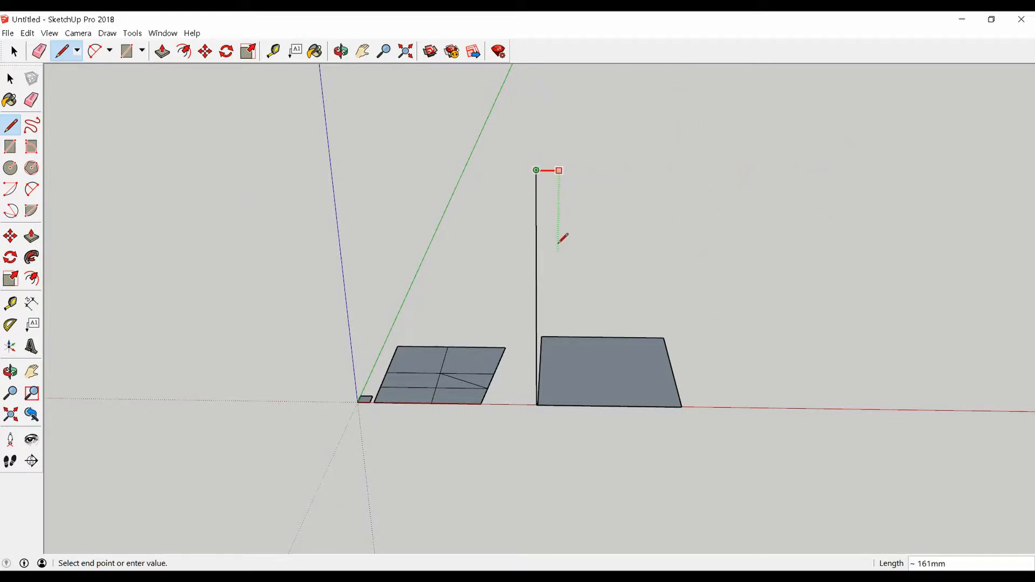
{"action": "mouse_move", "coordinate": [623, 131]}
{"action": "middle_mouse_down"}
{"action": "mouse_move", "coordinate": [663, 431]}
{"action": "mouse_move", "coordinate": [753, 370]}
{"action": "middle_mouse_up"}
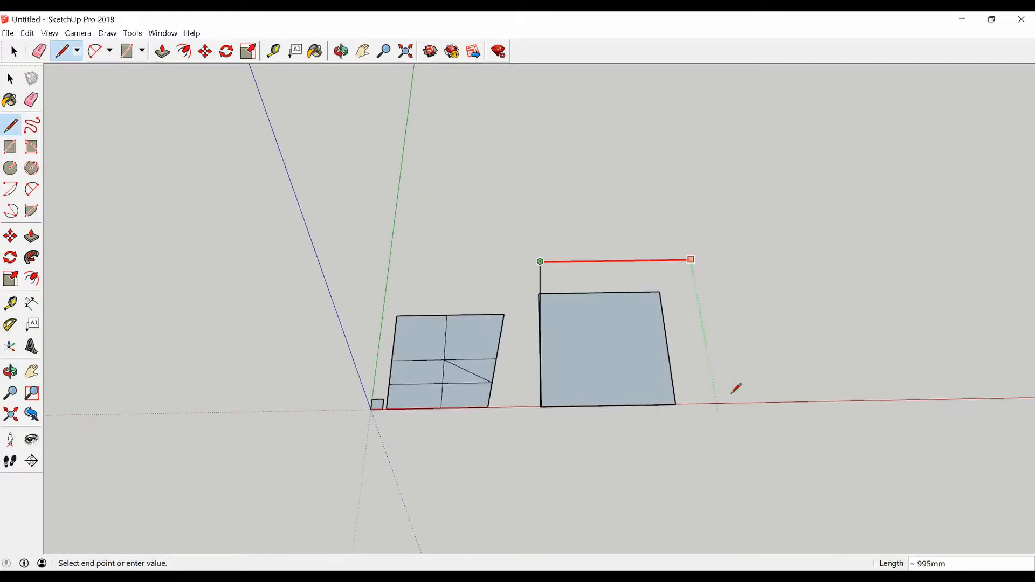
{"action": "left_click", "coordinate": [677, 403]}
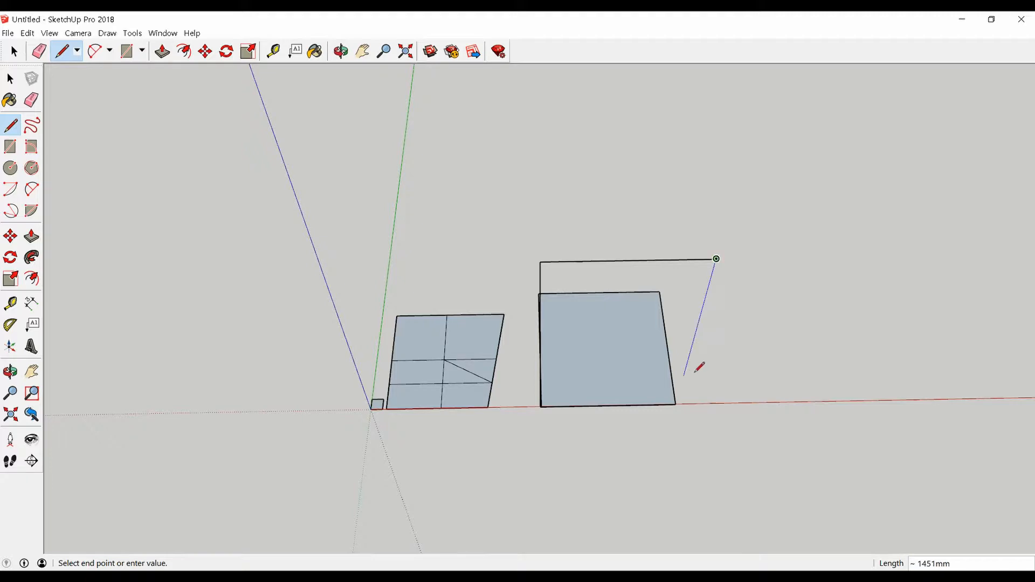
Close the vertical outline by drawing a line from its free upper end down to the rectangle's near-right corner on the red axis
{"action": "left_click", "coordinate": [677, 404]}
{"action": "middle_click_drag", "start_coordinate": [679, 400], "coordinate": [287, 331]}
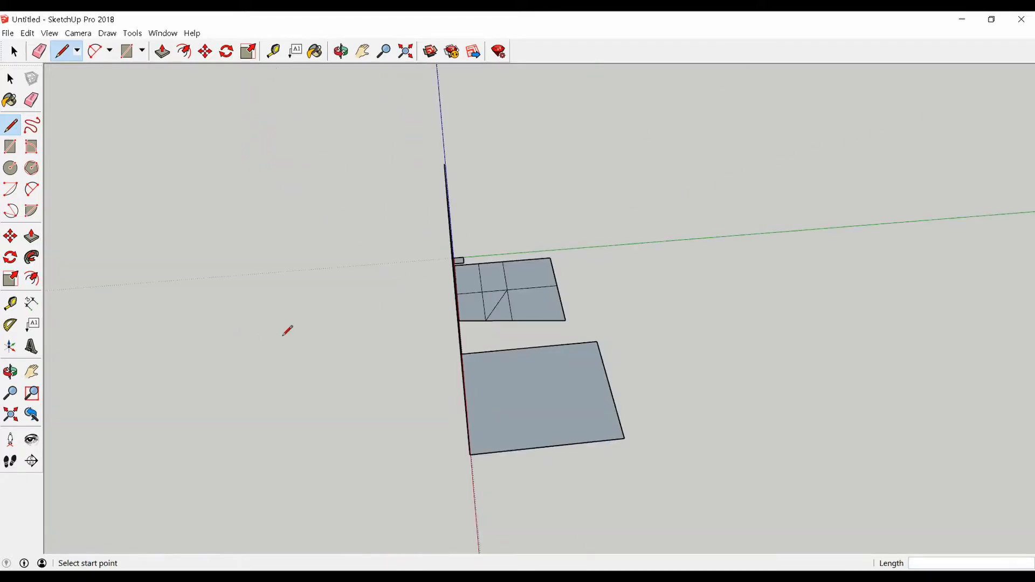
{"action": "middle_click_drag", "start_coordinate": [455, 213], "coordinate": [531, 260]}
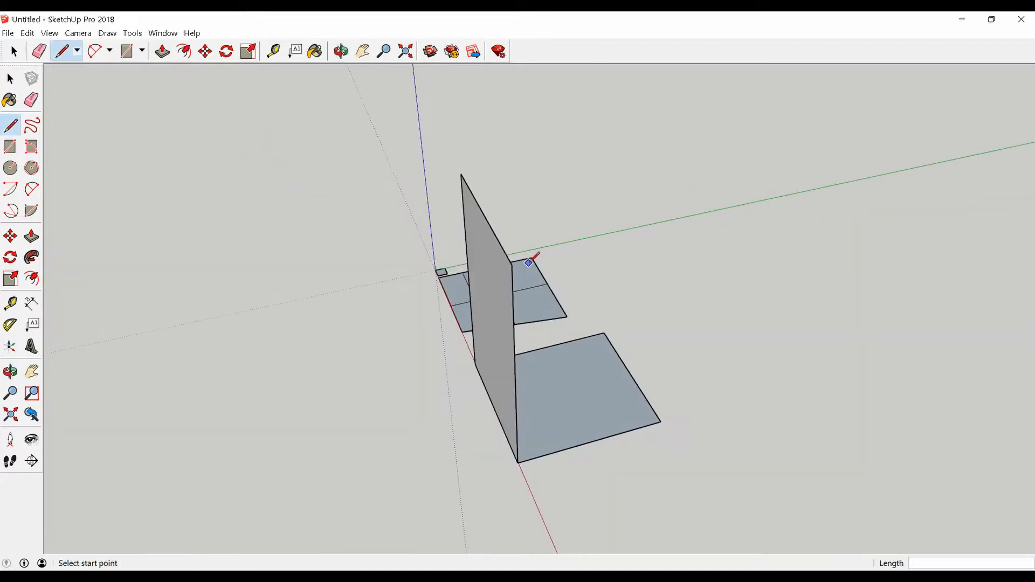
{"action": "left_click", "coordinate": [511, 264]}
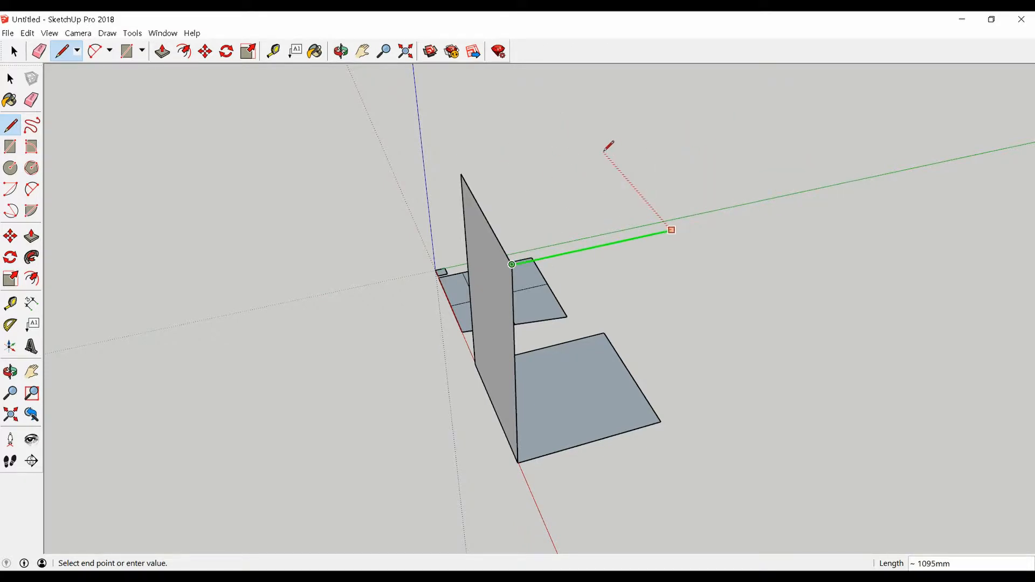
{"action": "key", "text": "q"}
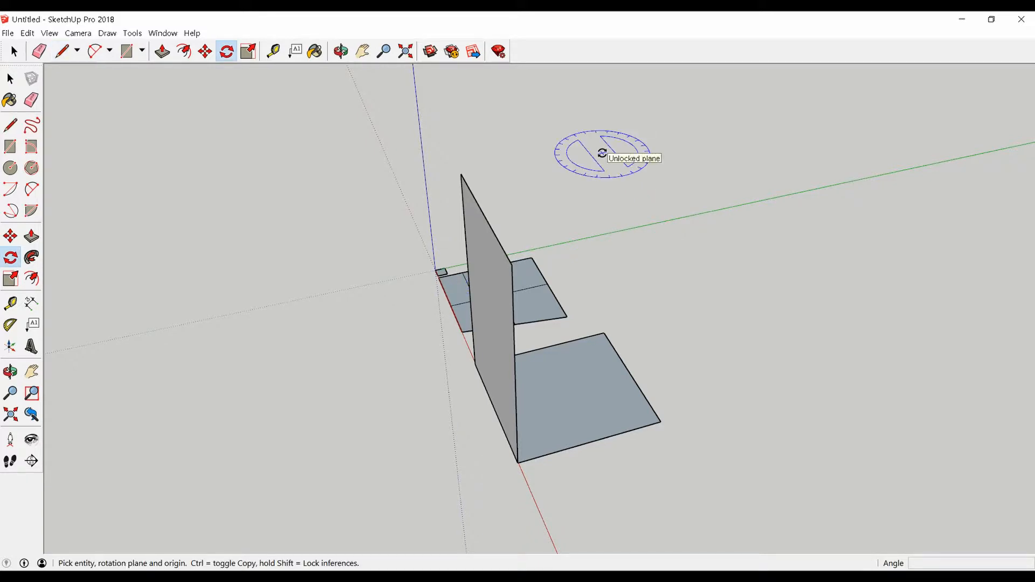
{"action": "key", "text": "space"}
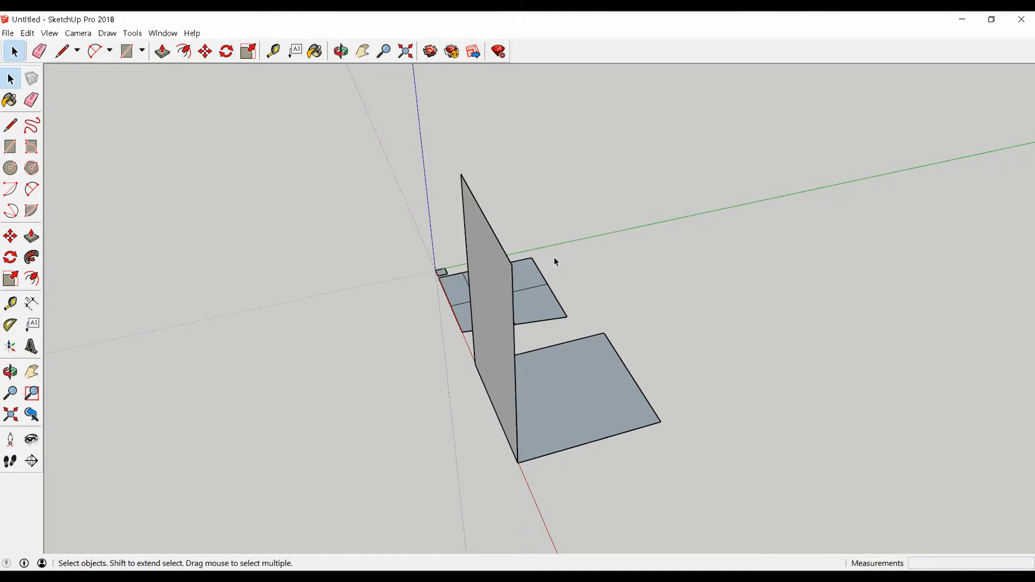
From the vertical face's upper corner, draw 1000 mm lines along the green, red and green axes to close a horizontal face
{"action": "key", "text": "l"}
{"action": "left_click", "coordinate": [512, 264]}
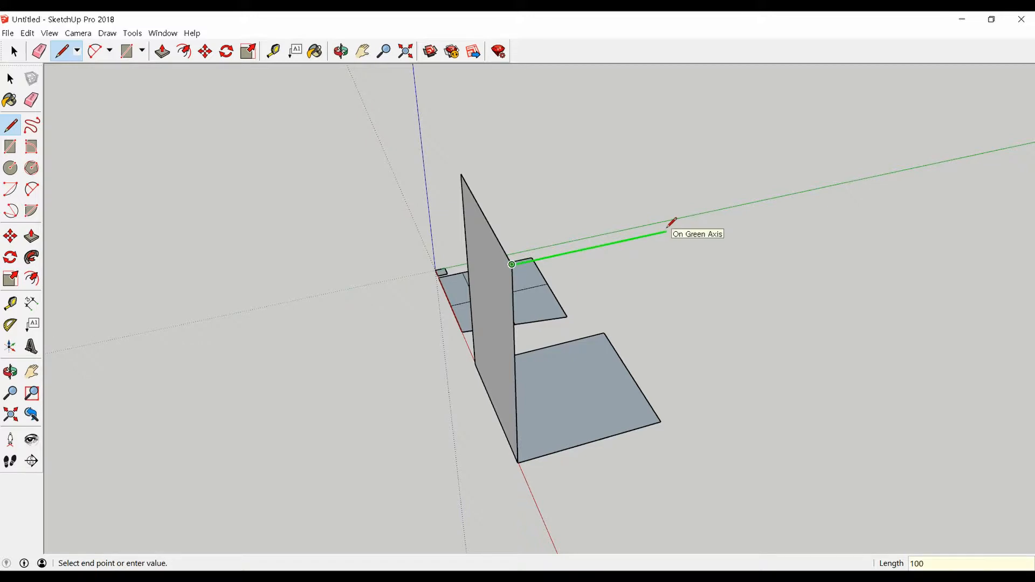
{"action": "key", "text": "Return"}
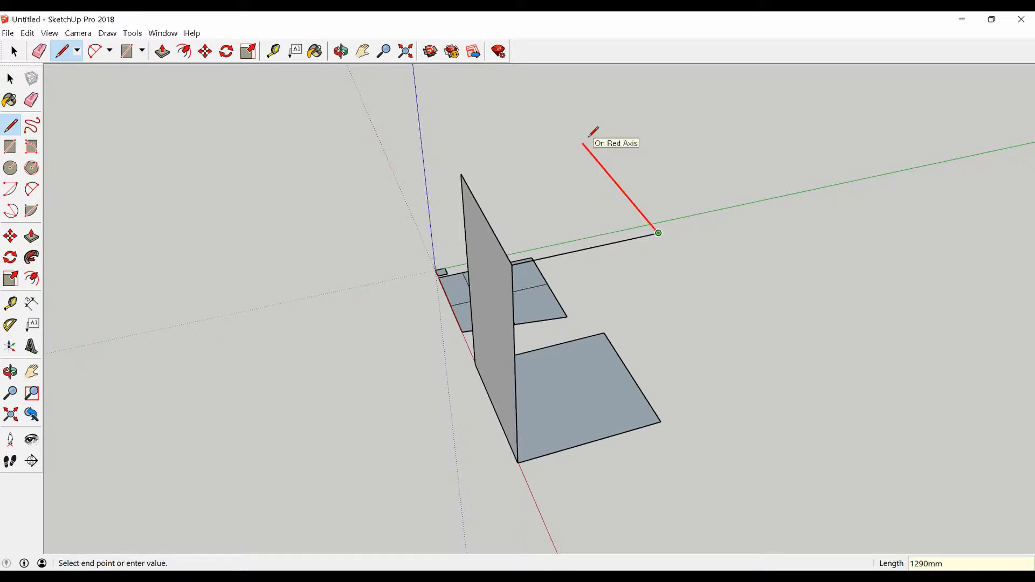
{"action": "type", "text": "1000"}
{"action": "key", "text": "Return"}
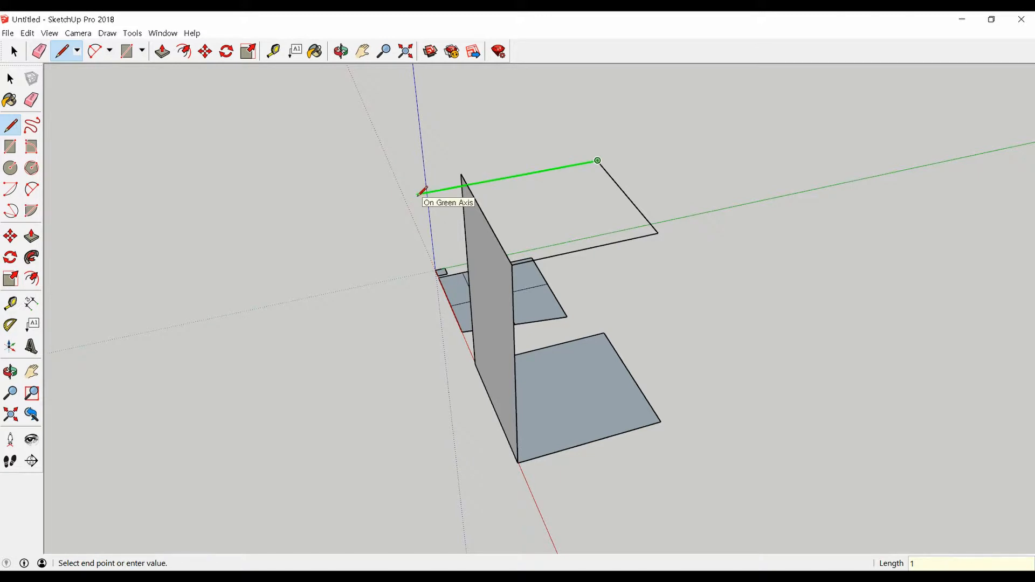
{"action": "key", "text": "Return"}
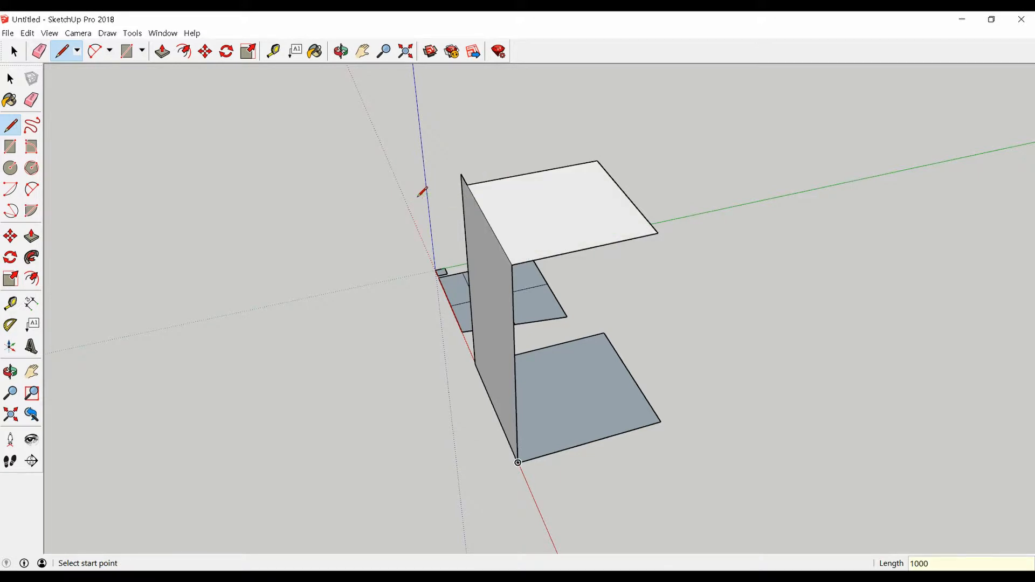
Delete all the geometry in the model, including the subdivided square and the joined faces
{"action": "middle_click_drag", "start_coordinate": [418, 195], "coordinate": [827, 307]}
{"action": "scroll", "coordinate": [375, 458], "scroll_direction": "down", "scroll_amount": 2}
{"action": "scroll", "coordinate": [520, 435], "scroll_direction": "down", "scroll_amount": 1}
{"action": "key", "text": "space"}
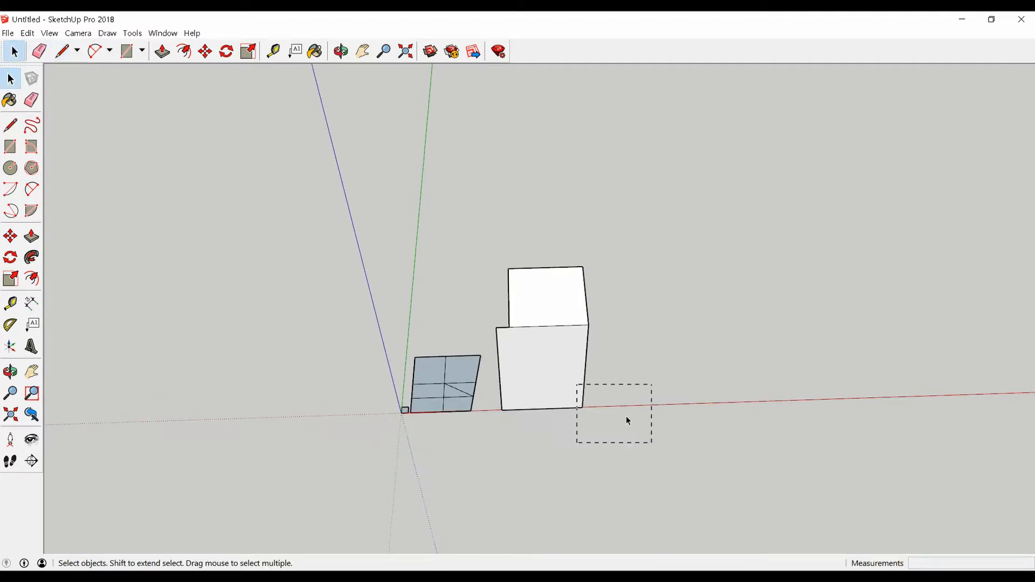
{"action": "left_click_drag", "start_coordinate": [626, 417], "coordinate": [254, 213]}
{"action": "scroll", "coordinate": [432, 307], "scroll_direction": "up", "scroll_amount": 4}
{"action": "middle_click_drag", "start_coordinate": [466, 326], "coordinate": [557, 361]}
{"action": "key", "text": "Delete"}
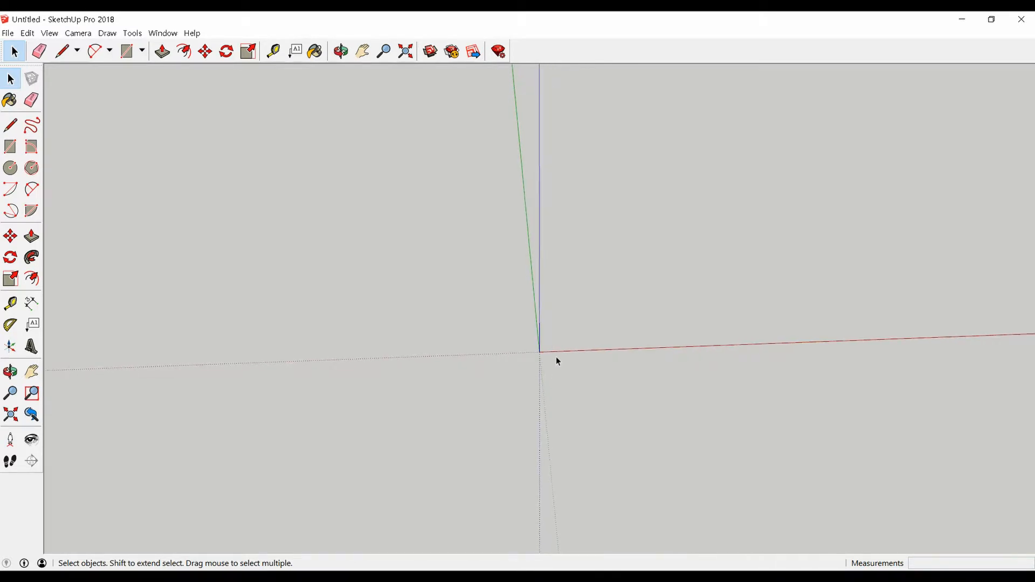
Draw a flat rectangle of about 2040 by 2710 mm with its first corner at the origin
{"action": "left_click", "coordinate": [10, 147]}
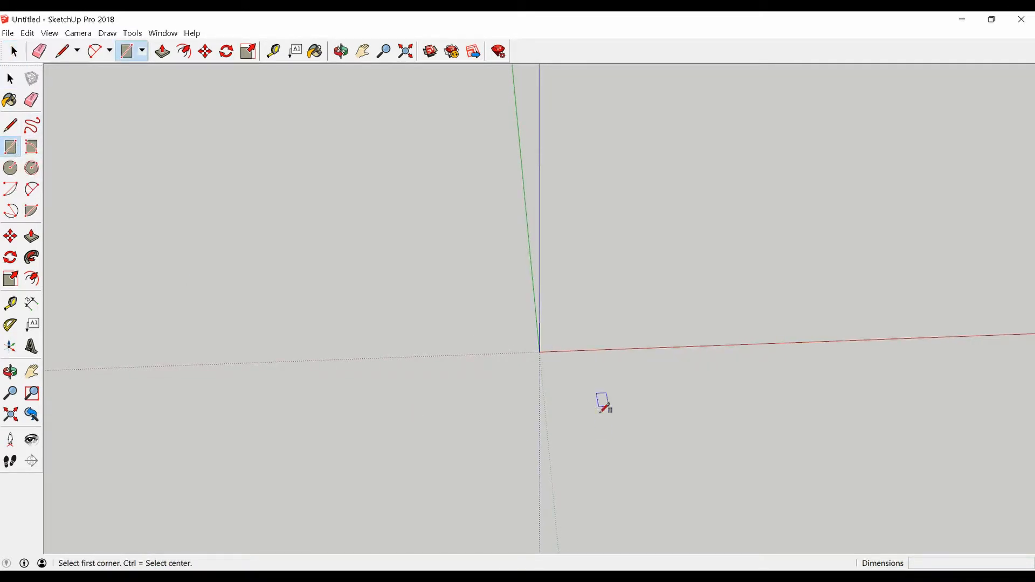
{"action": "left_click", "coordinate": [539, 351]}
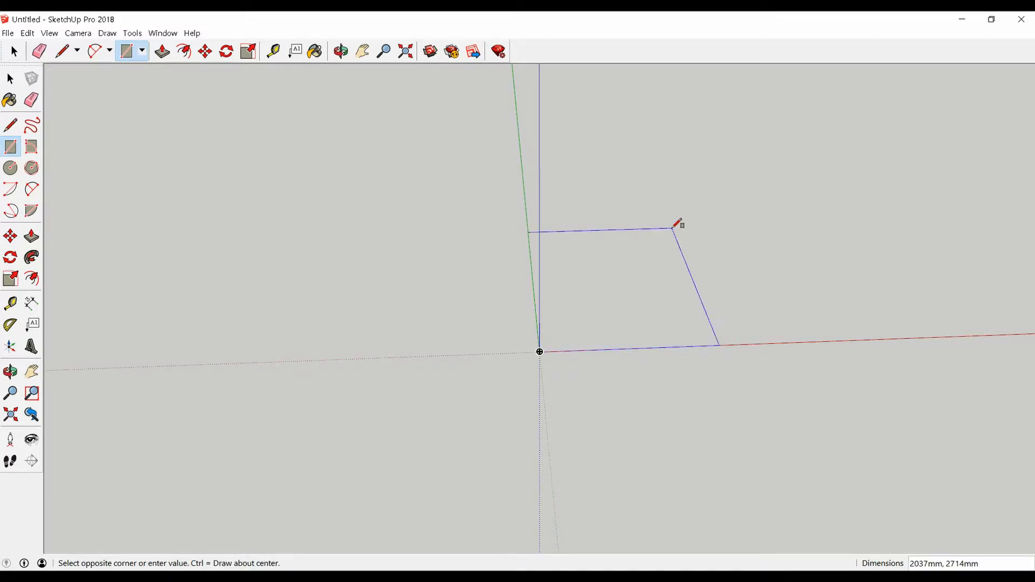
{"action": "left_click", "coordinate": [673, 227]}
Draw a second flat rectangle from a point on the red axis beyond the first one, sized 500,500 mm
{"action": "middle_click_drag", "start_coordinate": [676, 224], "coordinate": [584, 411]}
{"action": "left_click", "coordinate": [610, 373]}
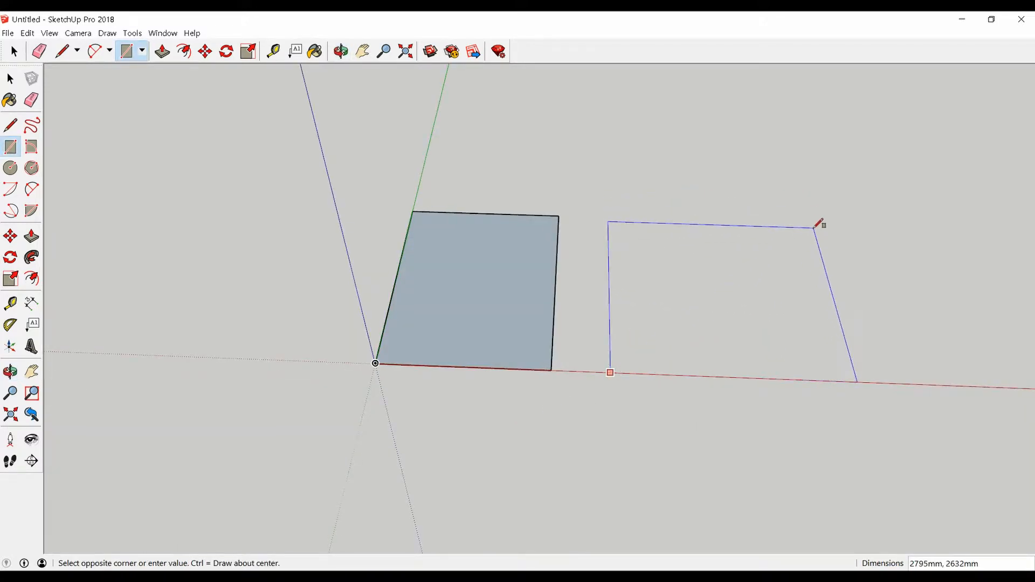
{"action": "left_click", "coordinate": [815, 227]}
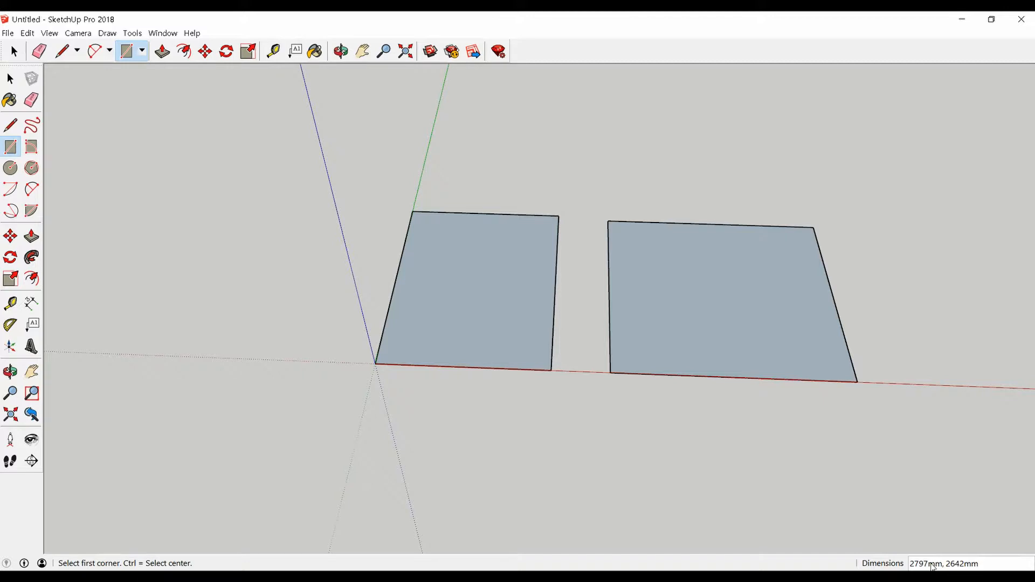
{"action": "type", "text": "500,500"}
{"action": "key", "text": "Return"}
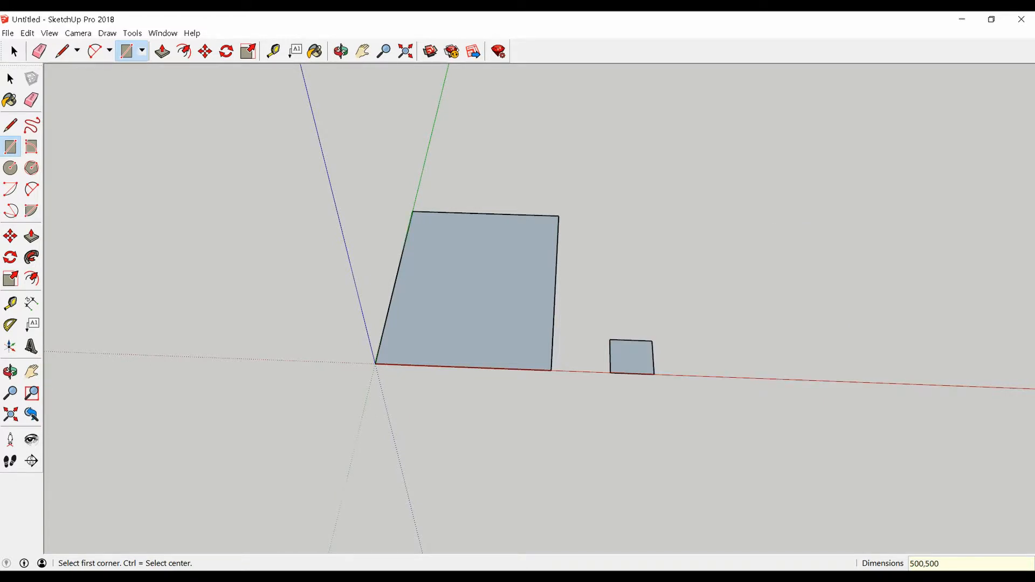
Draw a vertical 500,500 mm square standing on the small square's red-axis edge
{"action": "middle_click_drag", "start_coordinate": [504, 390], "coordinate": [490, 276]}
{"action": "scroll", "coordinate": [601, 322], "scroll_direction": "up", "scroll_amount": 2}
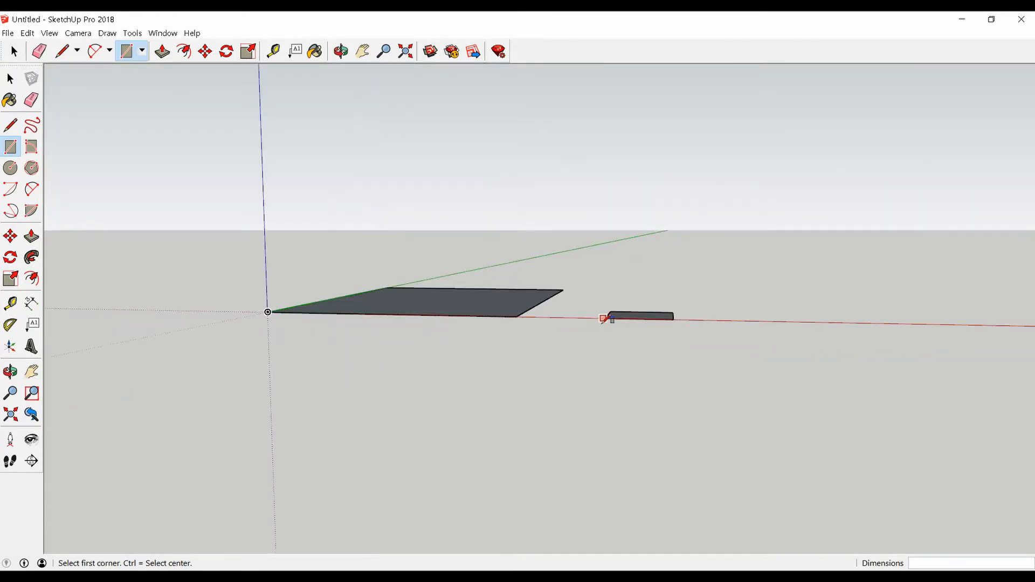
{"action": "scroll", "coordinate": [602, 320], "scroll_direction": "up", "scroll_amount": 2}
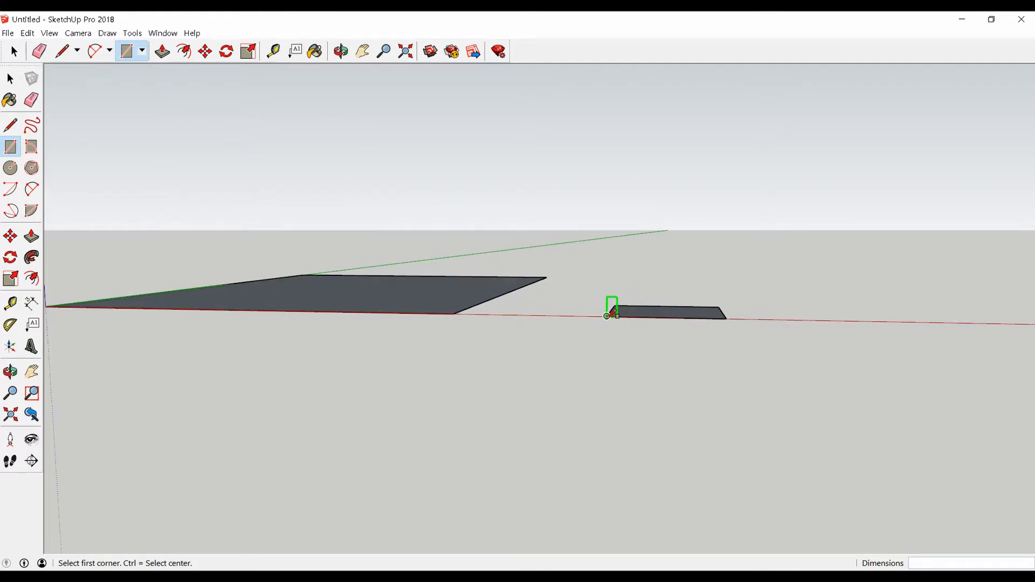
{"action": "left_click", "coordinate": [607, 316]}
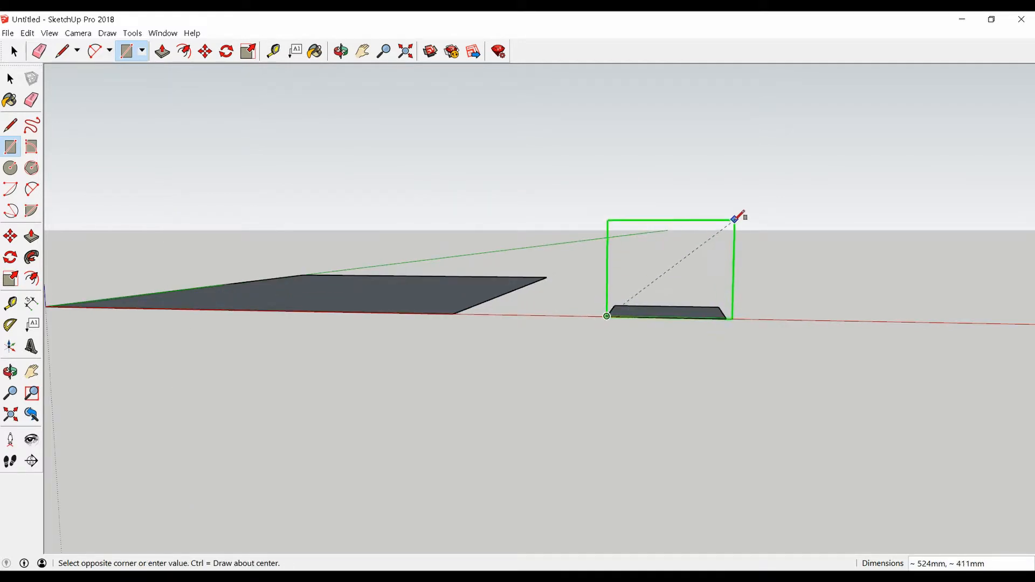
{"action": "left_click", "coordinate": [734, 219]}
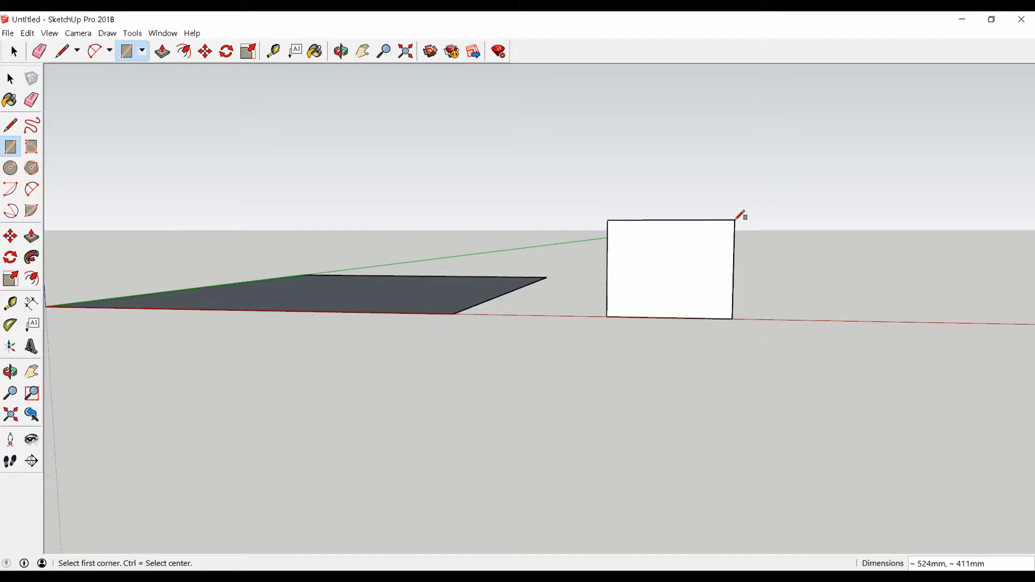
{"action": "type", "text": "500,500"}
{"action": "key", "text": "Return"}
Draw a horizontal 500,500 mm square from the vertical square's upper corner, extending over the base square
{"action": "middle_click_drag", "start_coordinate": [629, 231], "coordinate": [620, 348]}
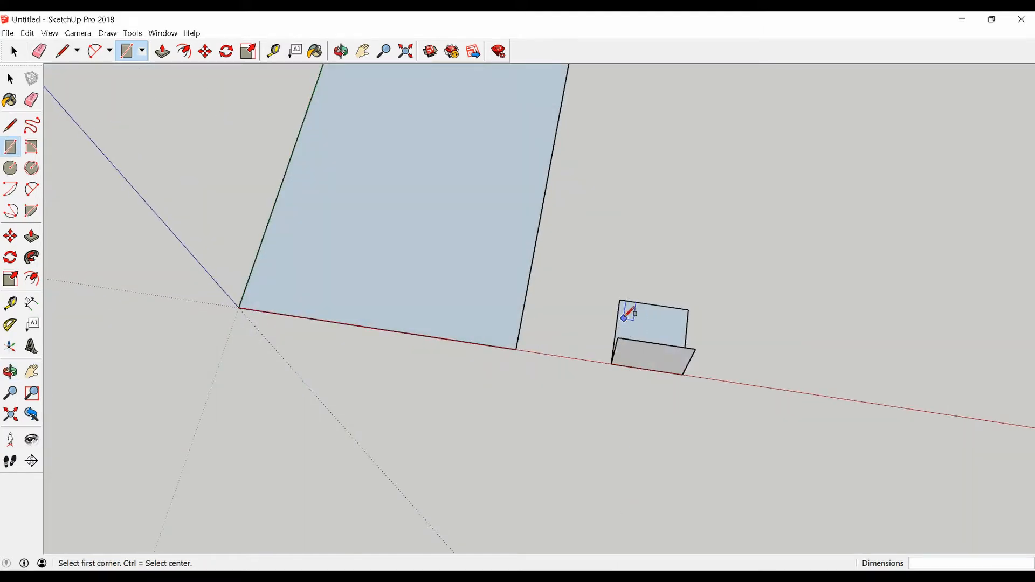
{"action": "left_click", "coordinate": [618, 337]}
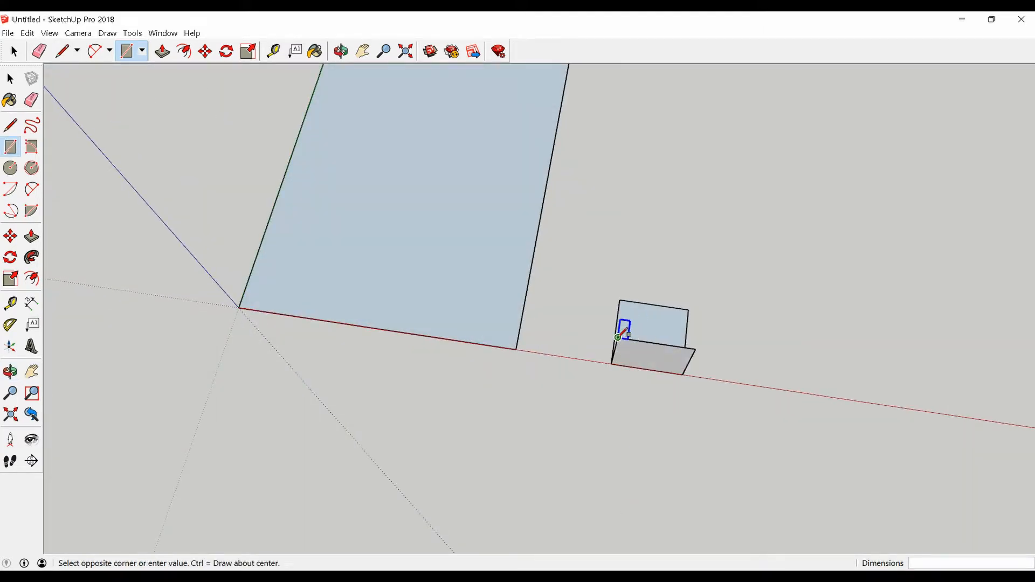
{"action": "left_click", "coordinate": [720, 279]}
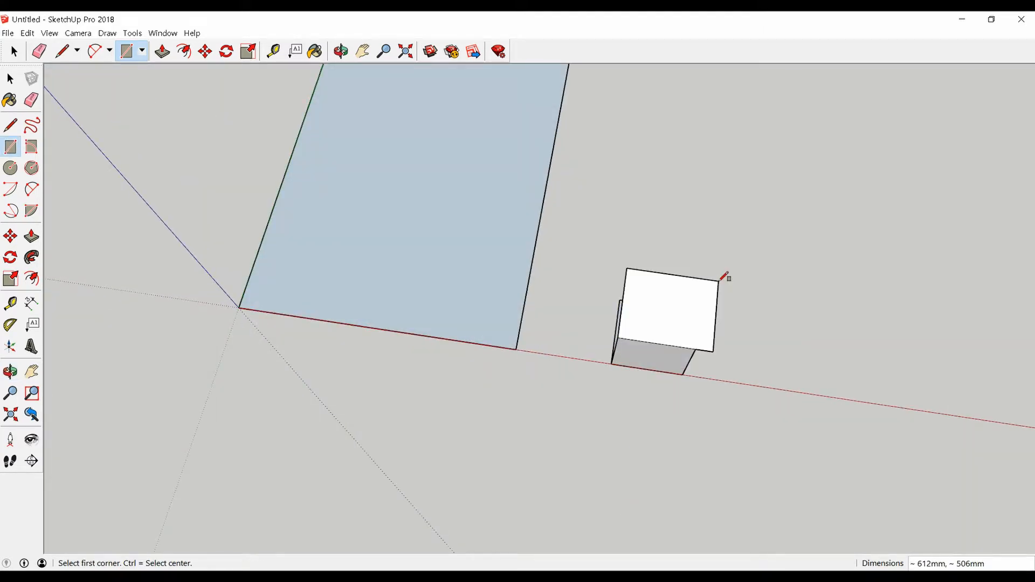
{"action": "type", "text": "500,500"}
{"action": "key", "text": "Return"}
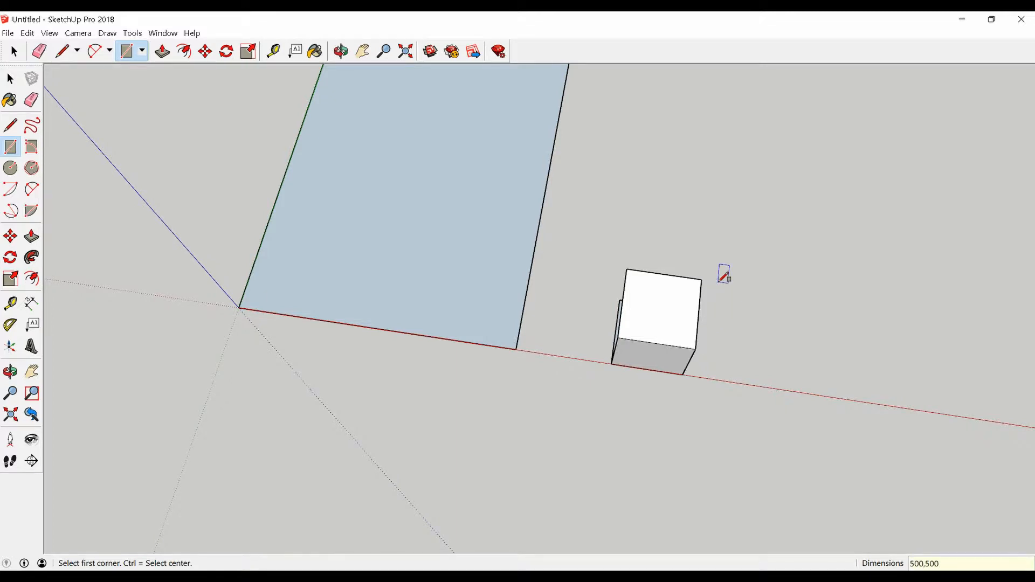
Close the cube's far end with a vertical rectangle from its base corner on the red axis to the top face's opposite corner
{"action": "mouse_move", "coordinate": [722, 270]}
{"action": "middle_mouse_down"}
{"action": "mouse_move", "coordinate": [512, 300]}
{"action": "mouse_move", "coordinate": [251, 141]}
{"action": "middle_mouse_up"}
{"action": "middle_click_drag", "start_coordinate": [328, 210], "coordinate": [571, 387]}
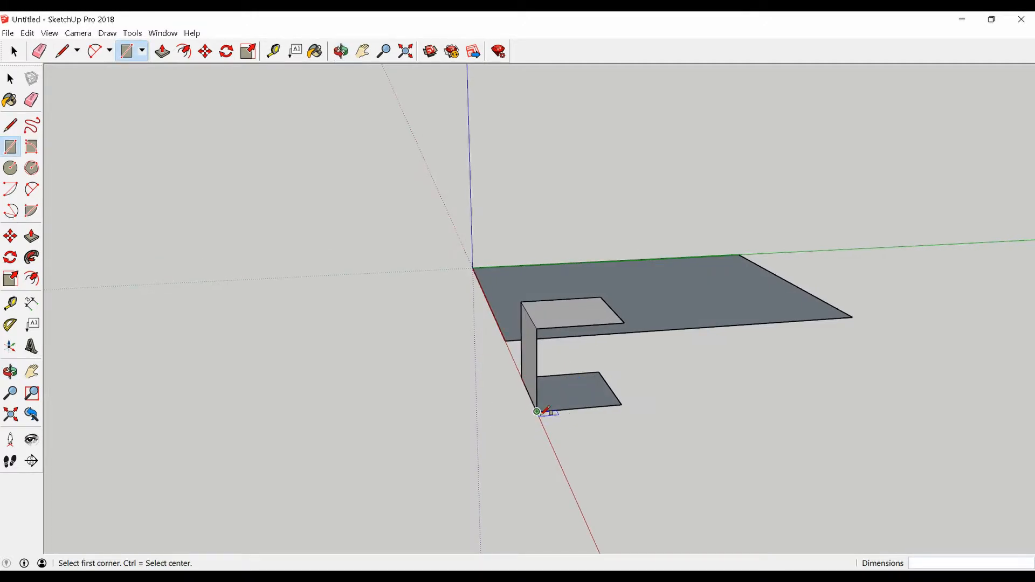
{"action": "left_click", "coordinate": [537, 411]}
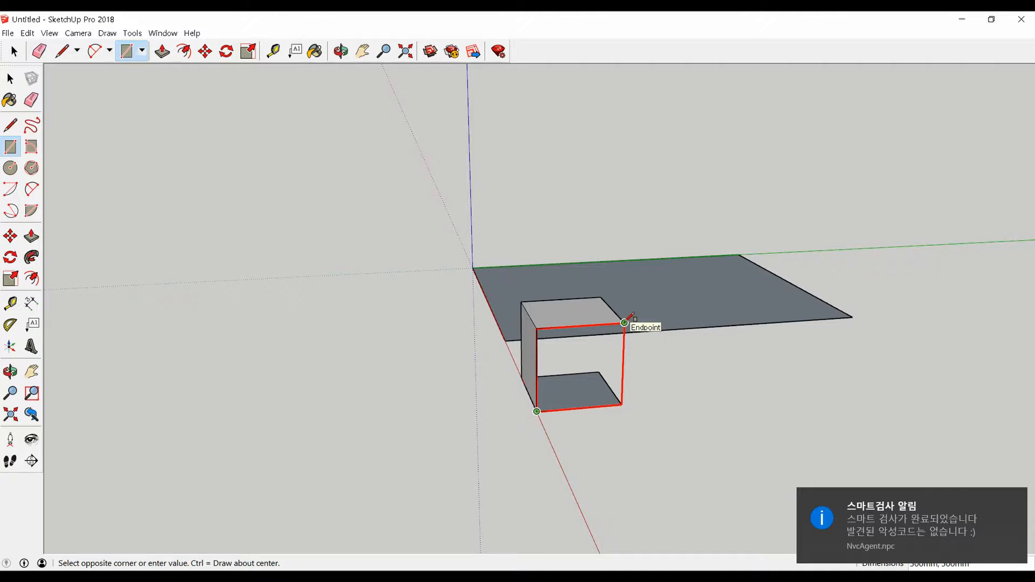
{"action": "left_click", "coordinate": [625, 322]}
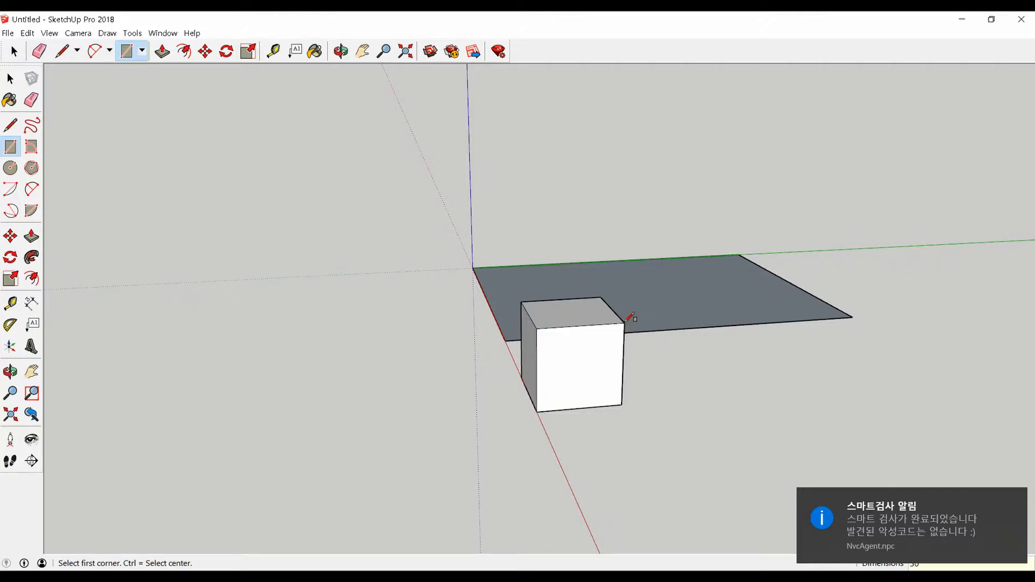
{"action": "type", "text": "500,5"}
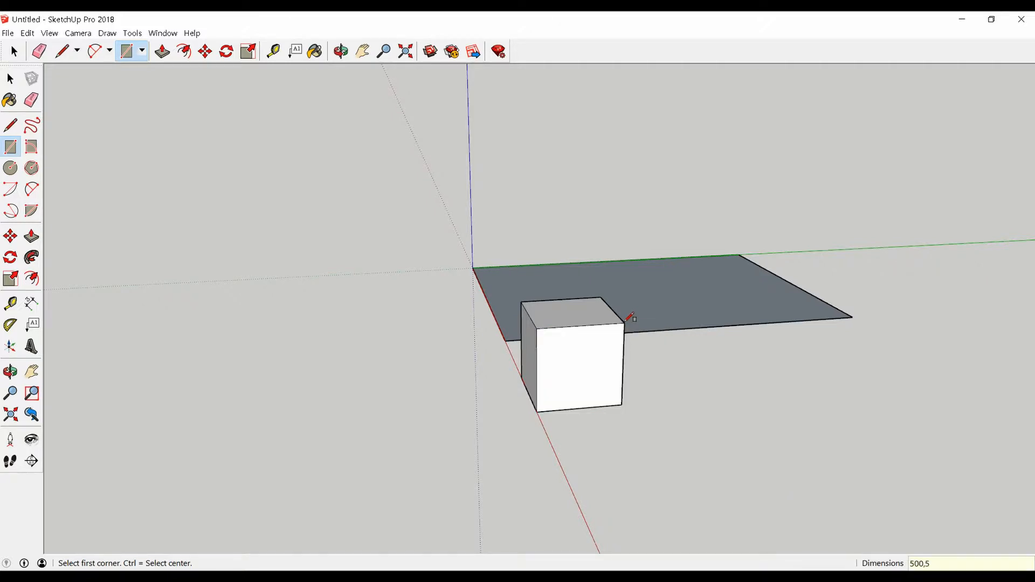
Close the cube's remaining open sides by drawing a vertical line between the open top and bottom corners
{"action": "scroll", "coordinate": [347, 380], "scroll_direction": "down", "scroll_amount": 2}
{"action": "middle_click_drag", "start_coordinate": [346, 380], "coordinate": [634, 573]}
{"action": "key", "text": "space"}
{"action": "middle_click_drag", "start_coordinate": [587, 416], "coordinate": [582, 288]}
{"action": "key", "text": "l"}
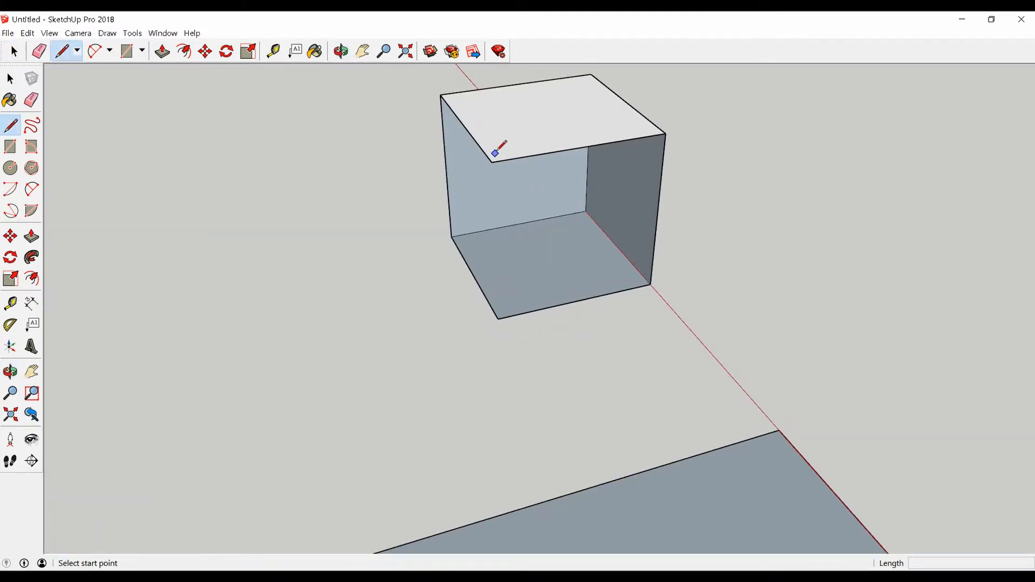
{"action": "left_click", "coordinate": [492, 162]}
{"action": "left_click", "coordinate": [497, 318]}
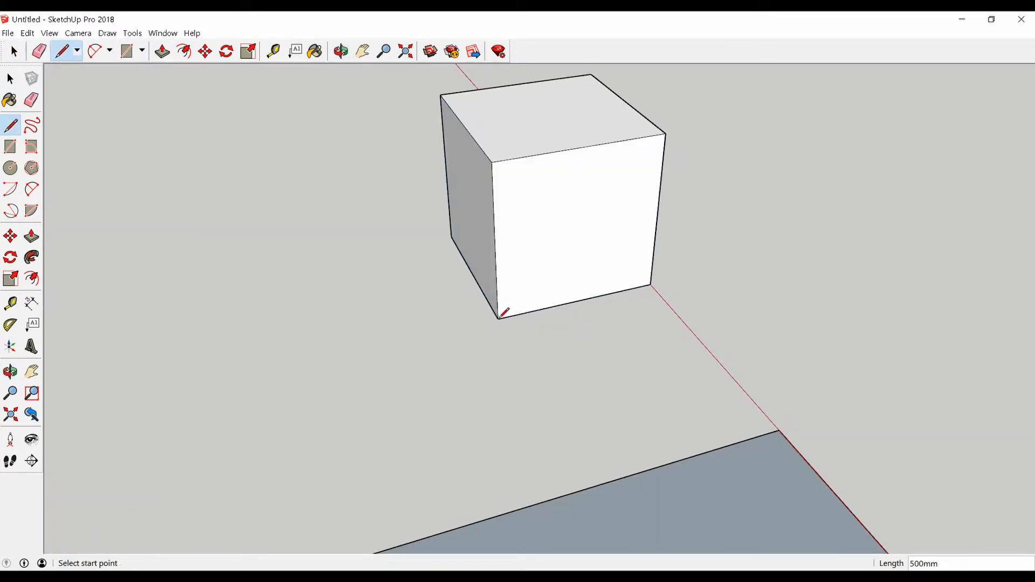
Delete the large flat rectangle and the finished cube, leaving the model empty
{"action": "middle_click_drag", "start_coordinate": [497, 318], "coordinate": [707, 350]}
{"action": "scroll", "coordinate": [708, 345], "scroll_direction": "down", "scroll_amount": 1}
{"action": "middle_click_drag", "start_coordinate": [566, 355], "coordinate": [1024, 460]}
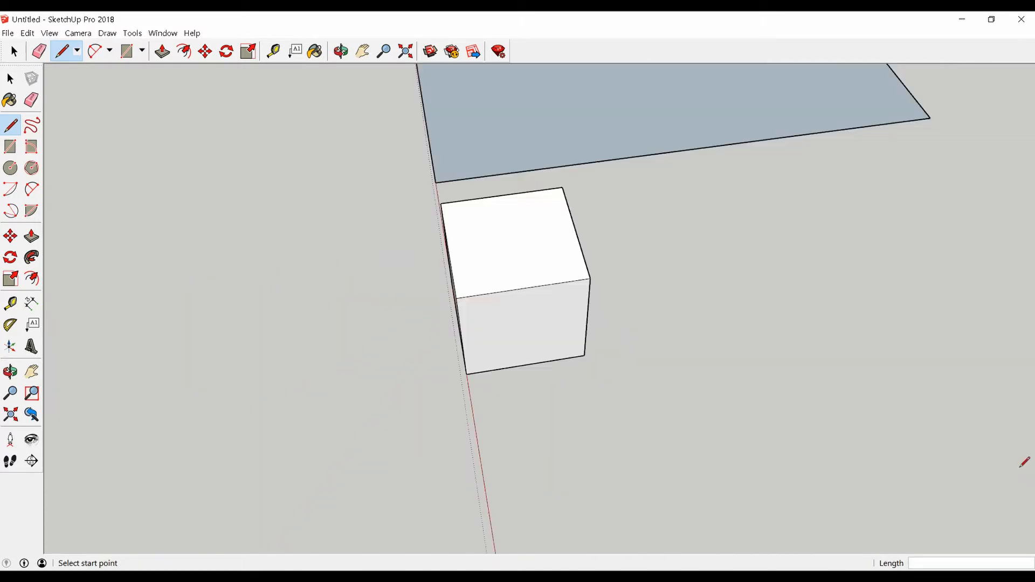
{"action": "middle_click_drag", "start_coordinate": [753, 429], "coordinate": [613, 415]}
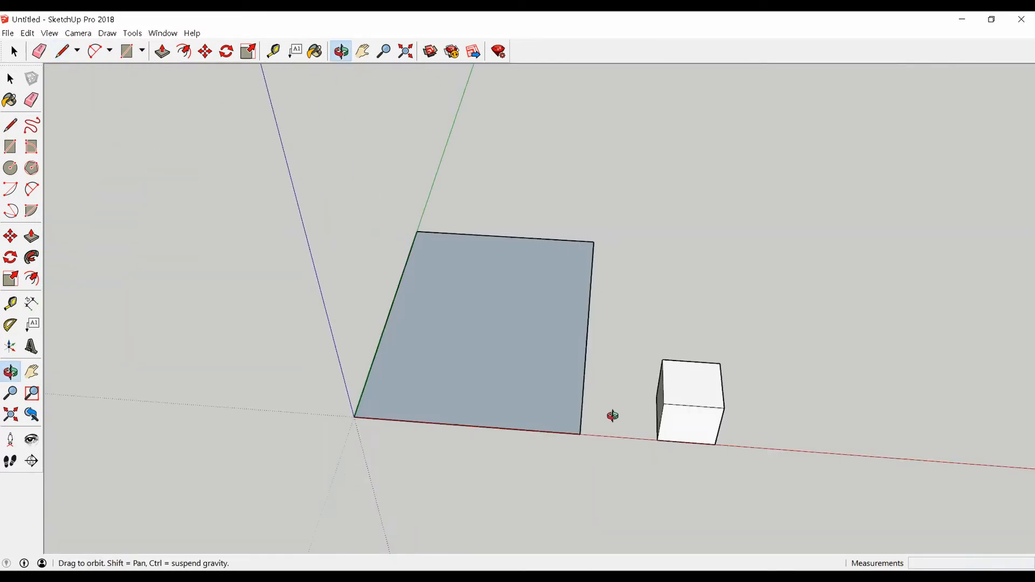
{"action": "key", "text": "space"}
{"action": "left_click_drag", "start_coordinate": [593, 440], "coordinate": [190, 170]}
{"action": "key", "text": "Delete"}
{"action": "left_click_drag", "start_coordinate": [492, 266], "coordinate": [824, 442]}
{"action": "key", "text": "Delete"}
Draw a flat circle centred on the origin and set its radius to 30 mm
{"action": "middle_click_drag", "start_coordinate": [686, 425], "coordinate": [580, 381]}
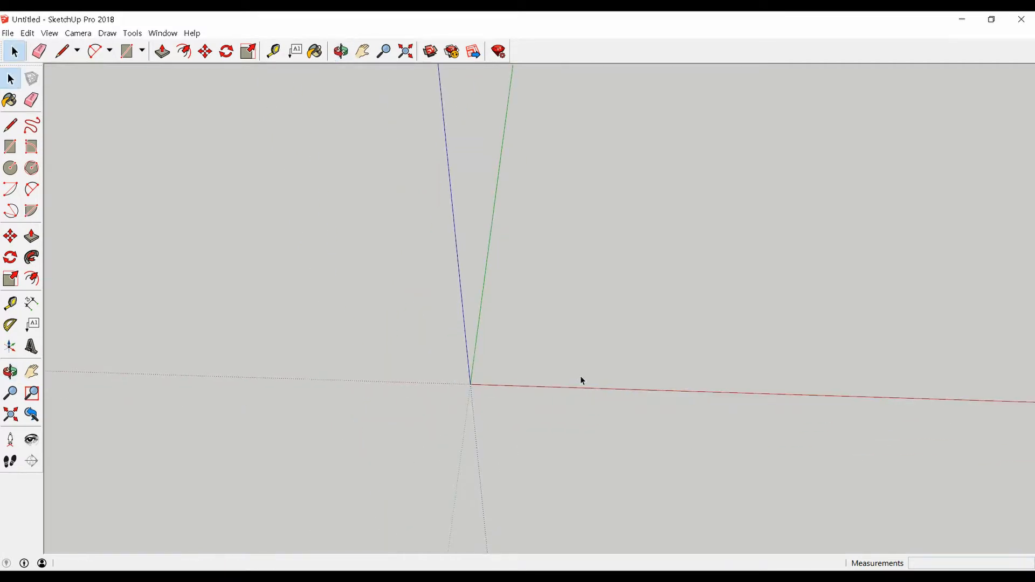
{"action": "left_click", "coordinate": [12, 169]}
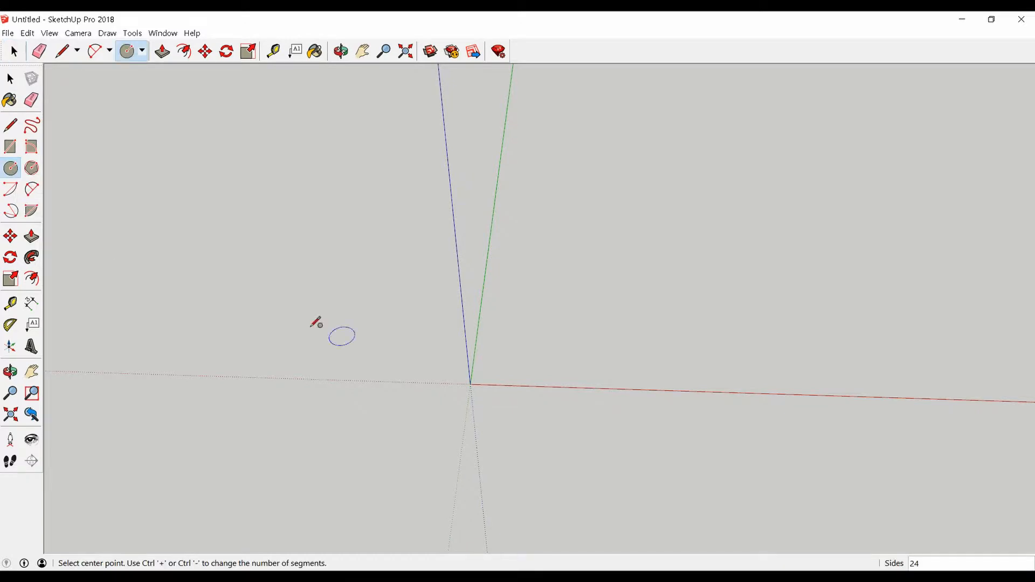
{"action": "left_click", "coordinate": [470, 384]}
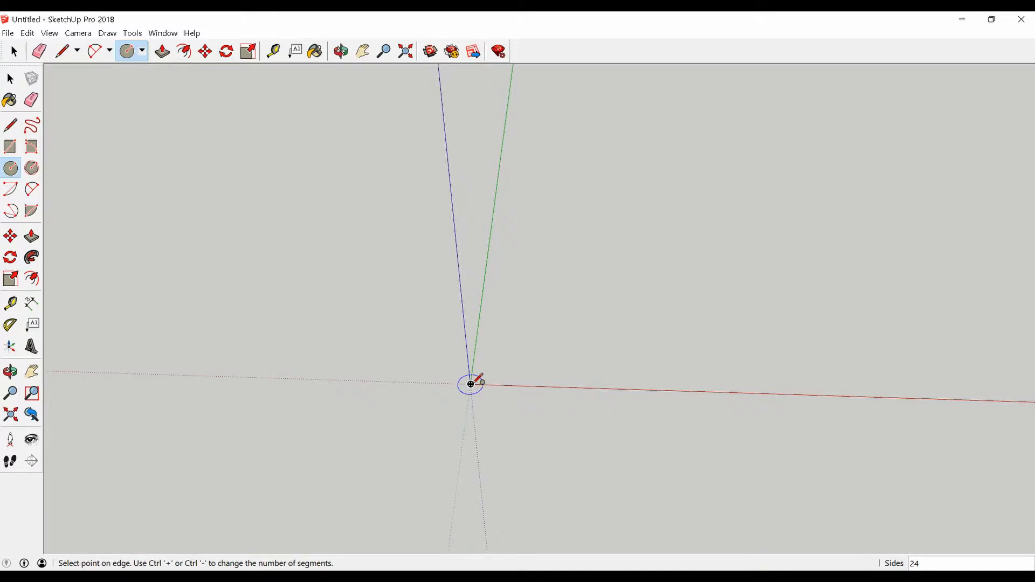
{"action": "left_click", "coordinate": [573, 332]}
{"action": "middle_click_drag", "start_coordinate": [572, 332], "coordinate": [571, 507]}
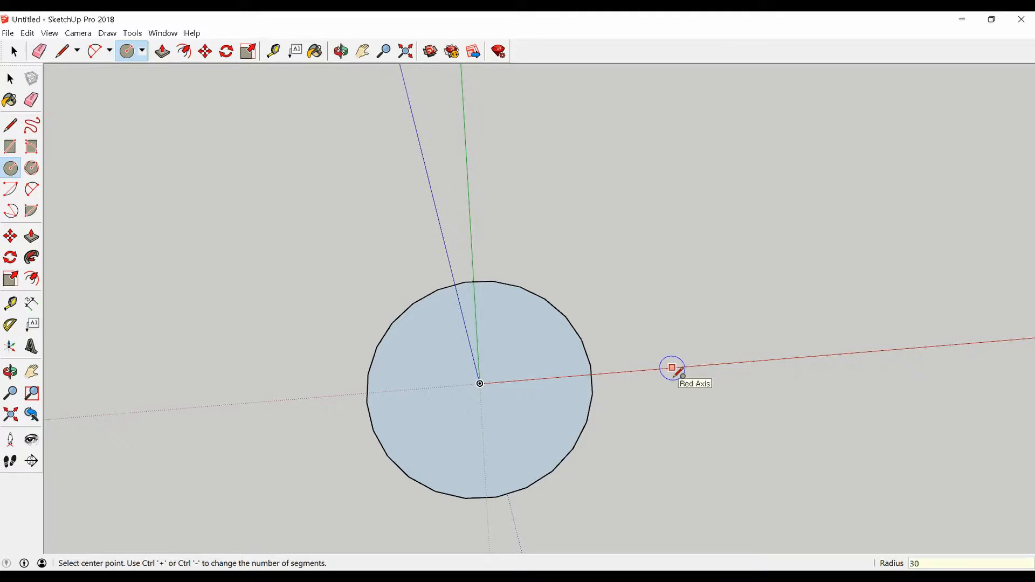
{"action": "key", "text": "ctrl+z"}
{"action": "scroll", "coordinate": [492, 397], "scroll_direction": "up", "scroll_amount": 2}
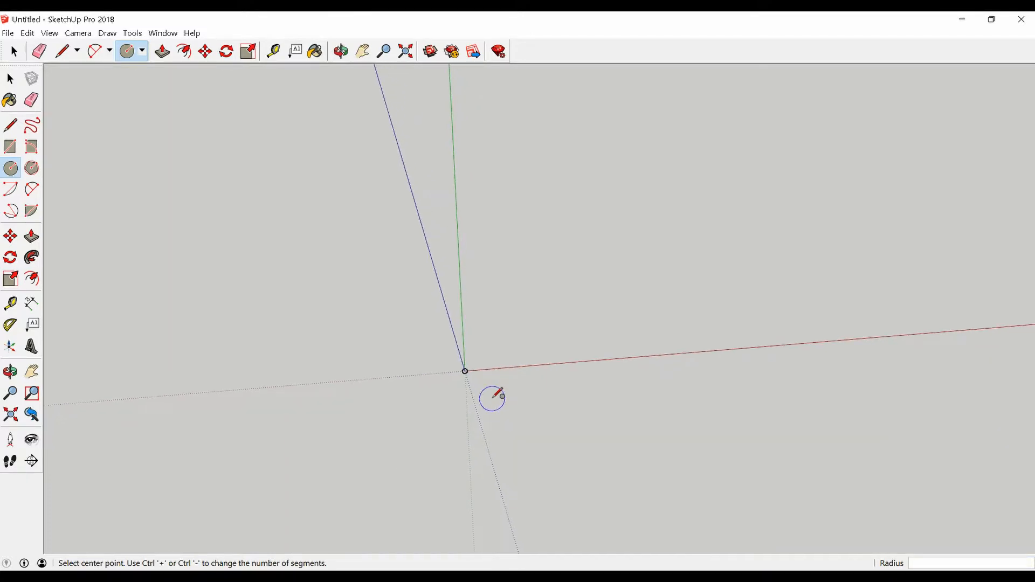
{"action": "scroll", "coordinate": [492, 398], "scroll_direction": "up", "scroll_amount": 1}
{"action": "key", "text": "space"}
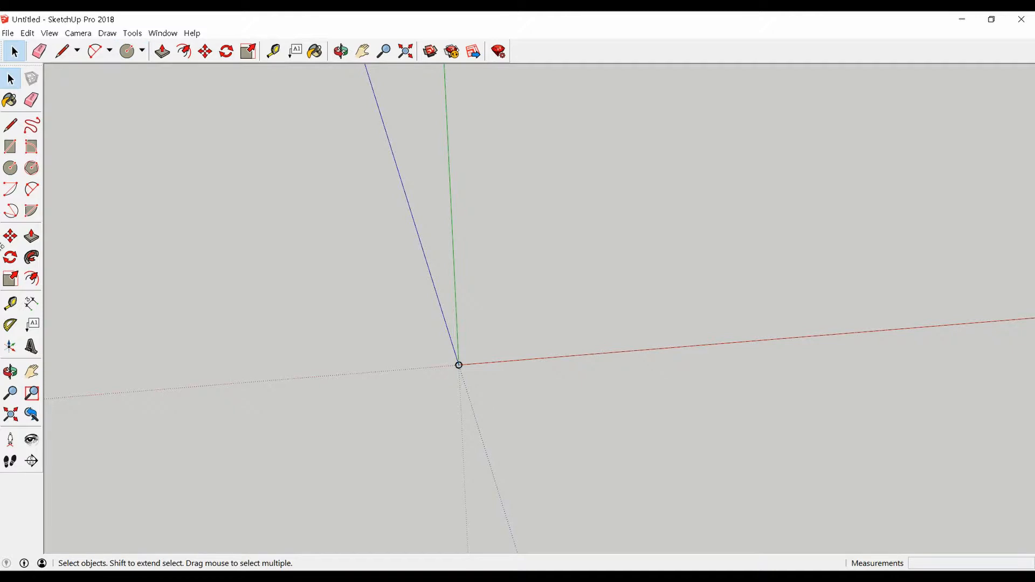
Draw a flat 30-sided circle of about 725 mm radius, centred on the red axis with its edge close to the origin
{"action": "left_click", "coordinate": [9, 168]}
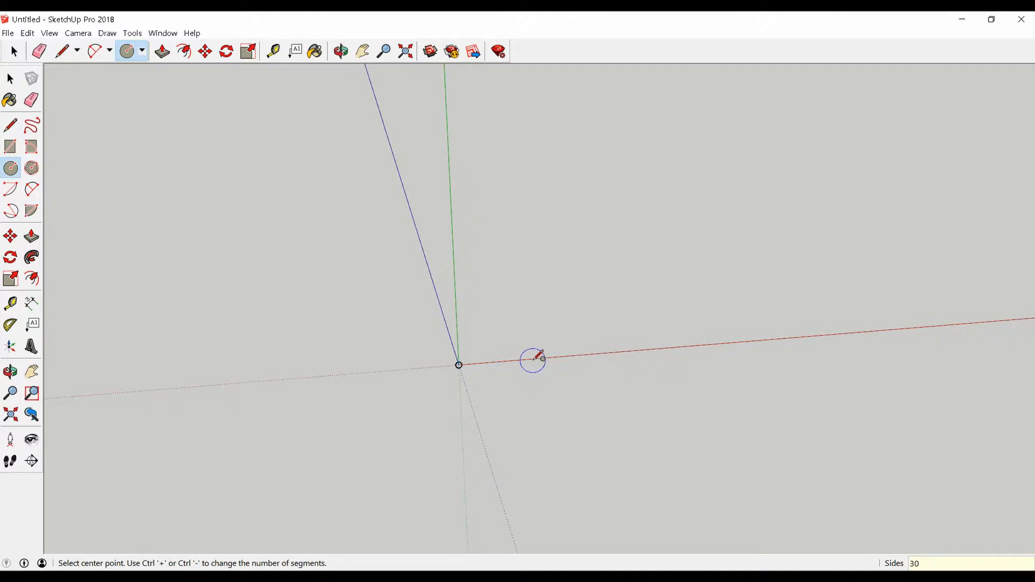
{"action": "left_click", "coordinate": [532, 356]}
{"action": "left_click", "coordinate": [550, 286]}
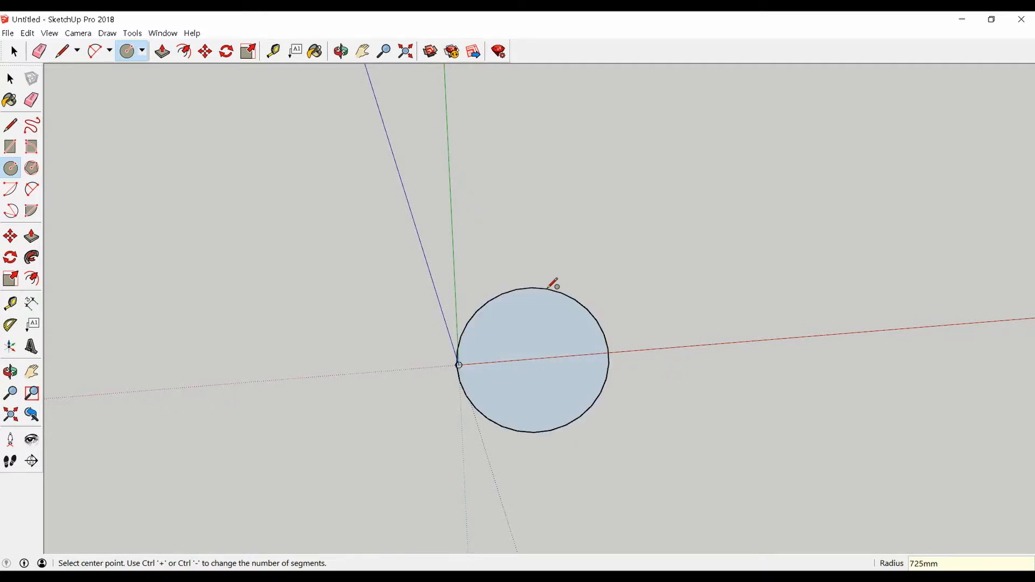
{"action": "middle_click_drag", "start_coordinate": [552, 282], "coordinate": [545, 365]}
{"action": "scroll", "coordinate": [464, 337], "scroll_direction": "up", "scroll_amount": 2}
{"action": "key", "text": "space"}
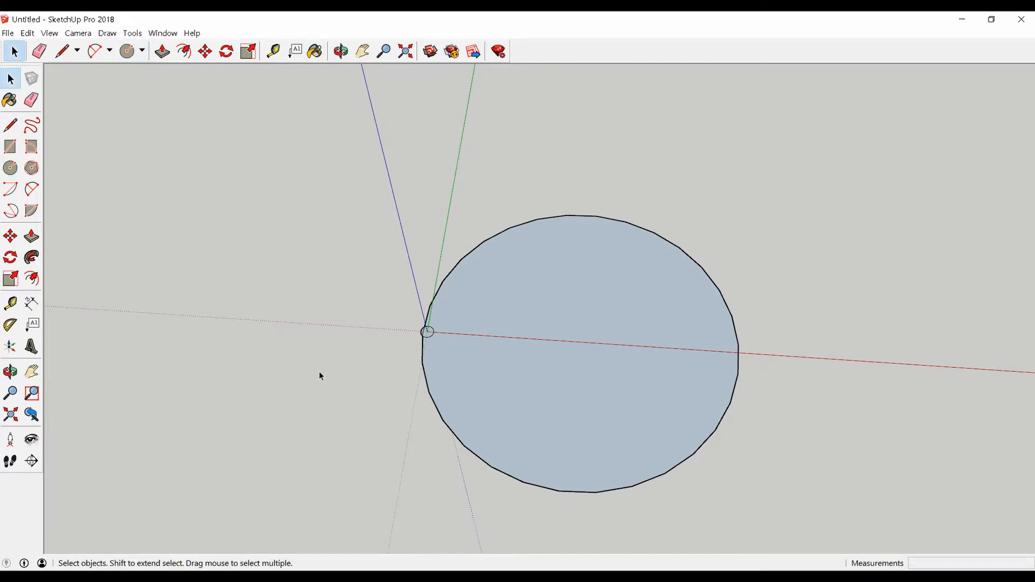
Draw a flat 10-sided circle of about 307 mm radius, centred on the red axis just beyond the large circle
{"action": "left_click", "coordinate": [10, 167]}
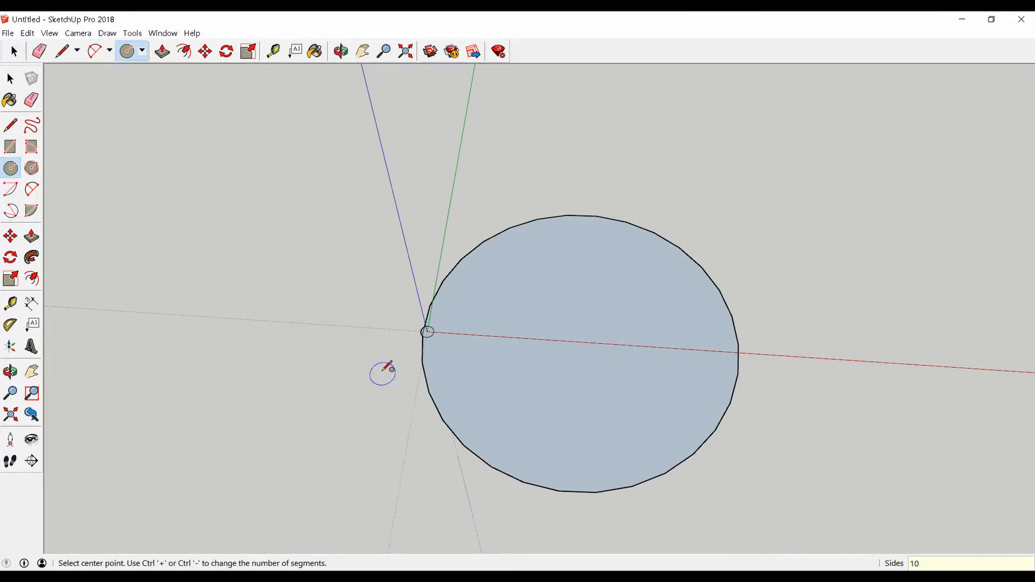
{"action": "scroll", "coordinate": [212, 388], "scroll_direction": "down", "scroll_amount": 4}
{"action": "left_click", "coordinate": [621, 370]}
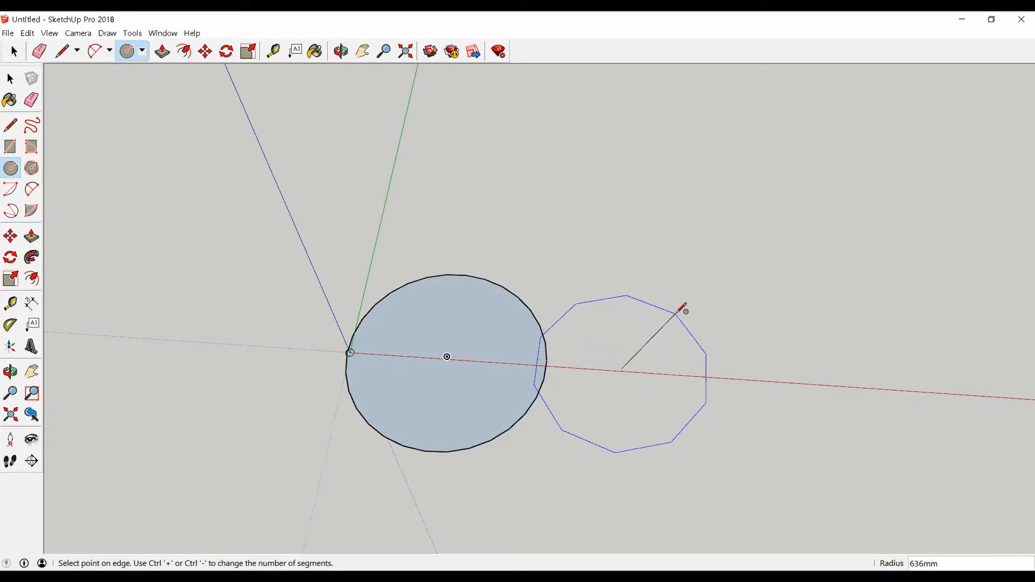
{"action": "left_click", "coordinate": [655, 339]}
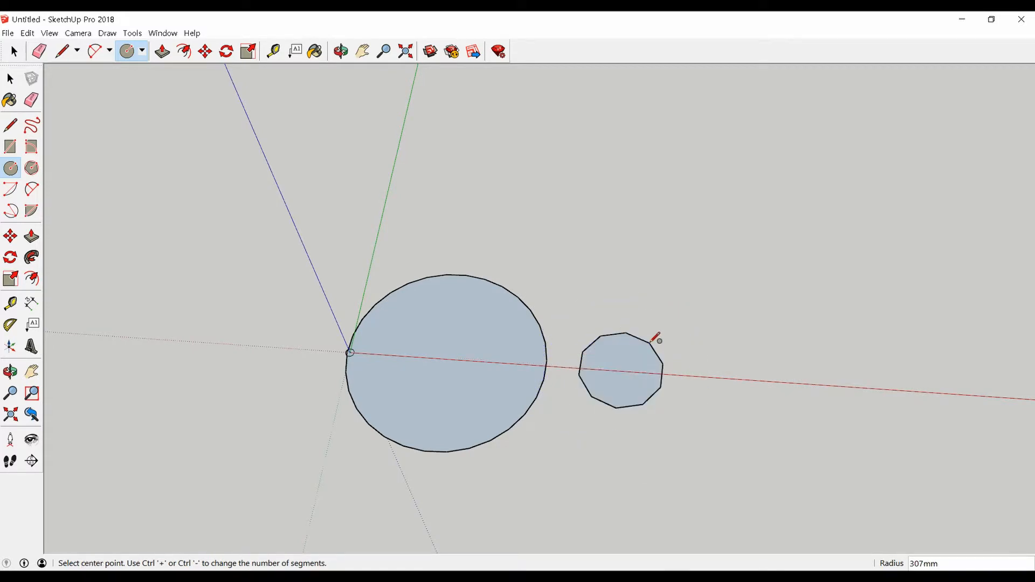
{"action": "scroll", "coordinate": [273, 404], "scroll_direction": "down", "scroll_amount": 3}
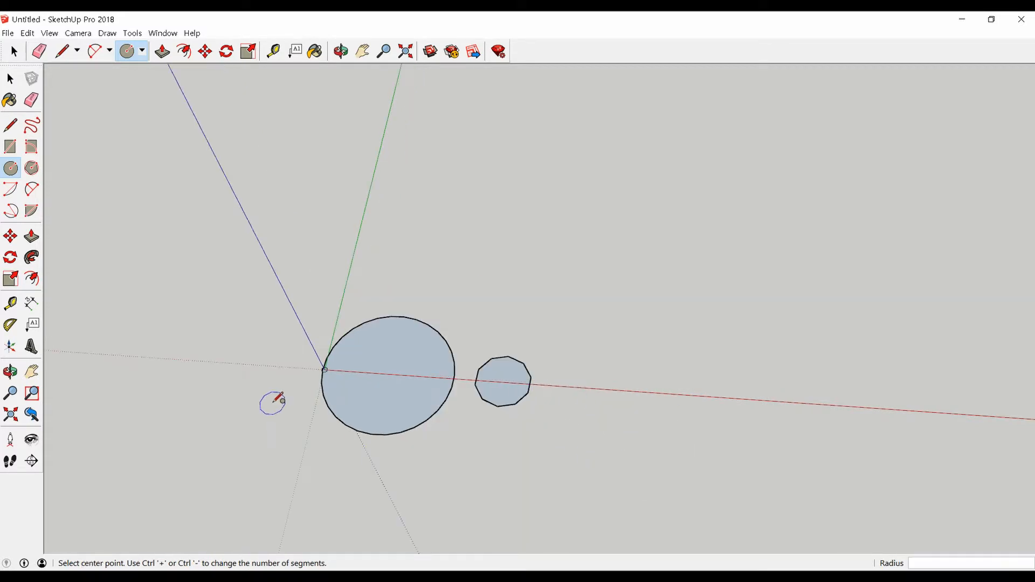
Draw a flat 32-sided circle with a 100 mm radius, centred on the red axis beyond the 10-sided shape
{"action": "left_click", "coordinate": [11, 169]}
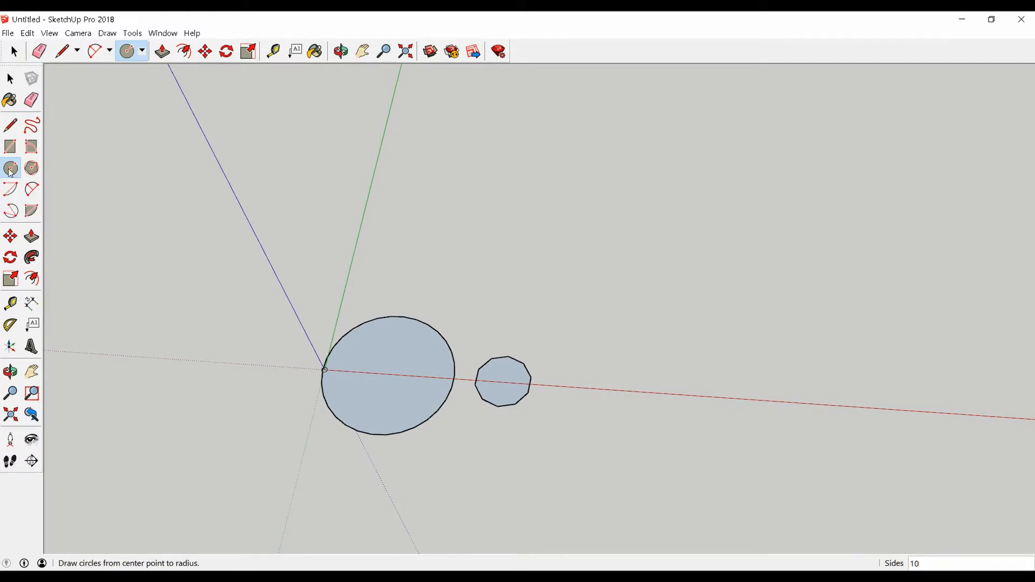
{"action": "type", "text": "32"}
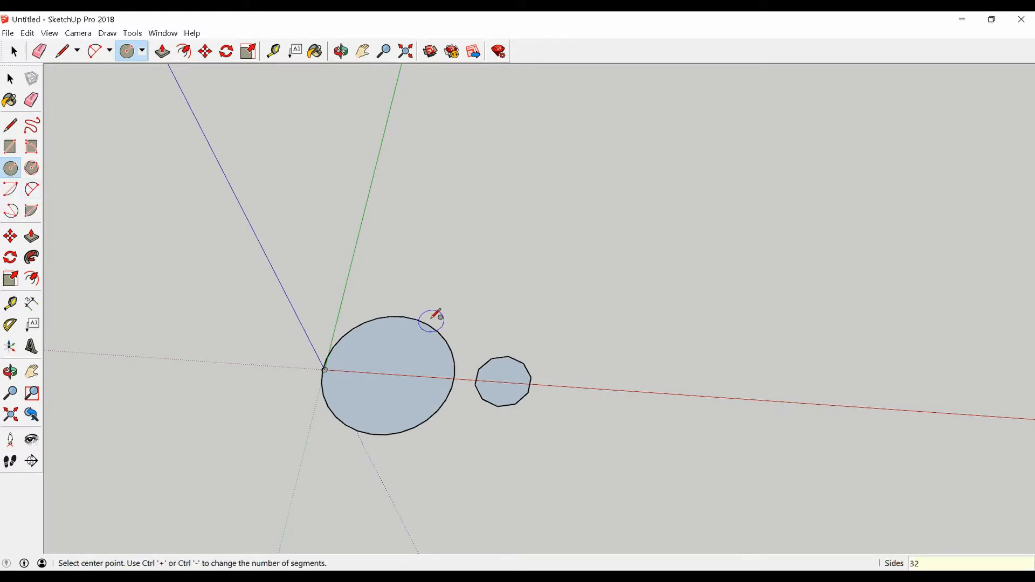
{"action": "left_click", "coordinate": [629, 389]}
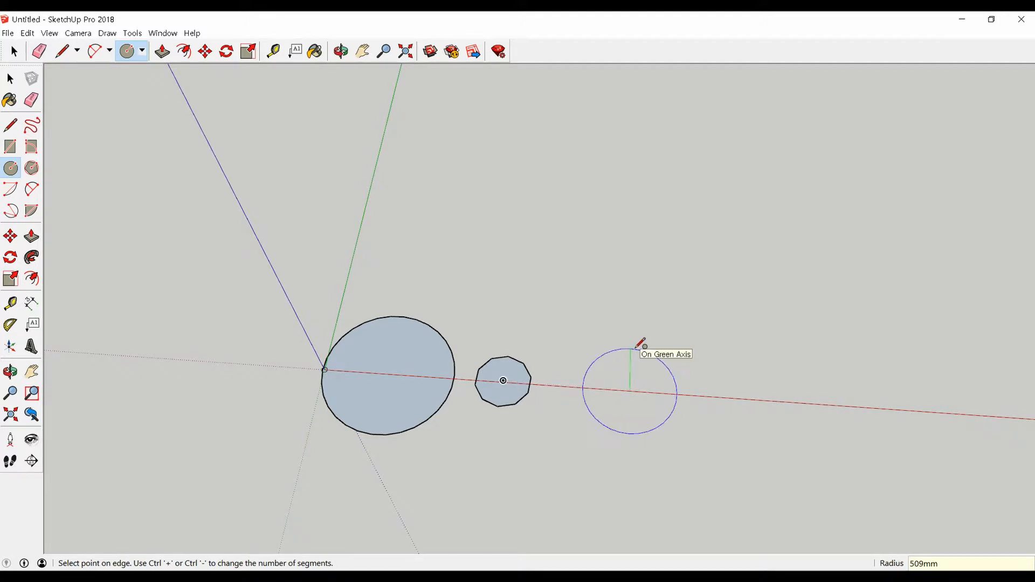
{"action": "left_click", "coordinate": [636, 347]}
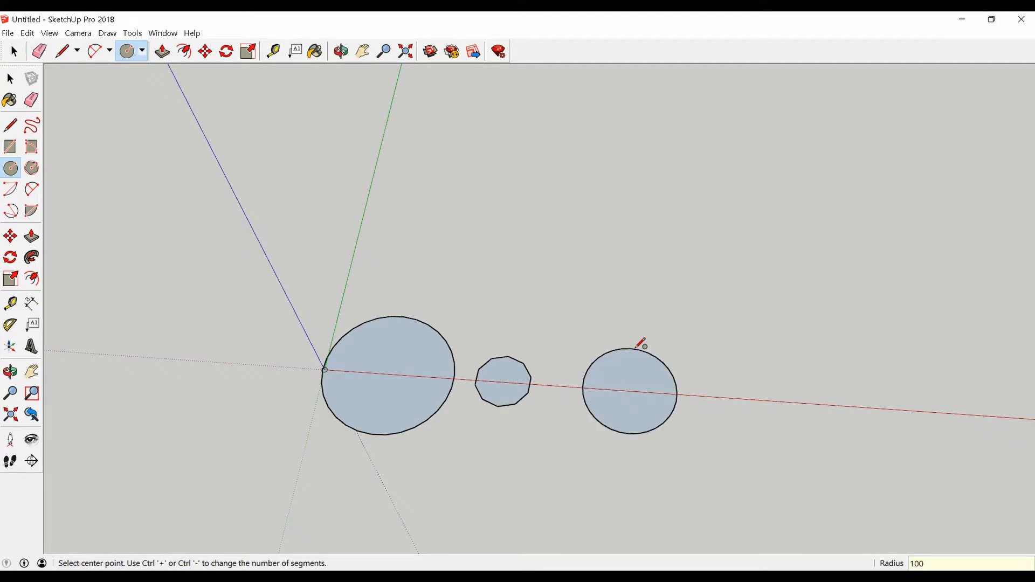
{"action": "key", "text": "Return"}
{"action": "scroll", "coordinate": [636, 409], "scroll_direction": "up", "scroll_amount": 2}
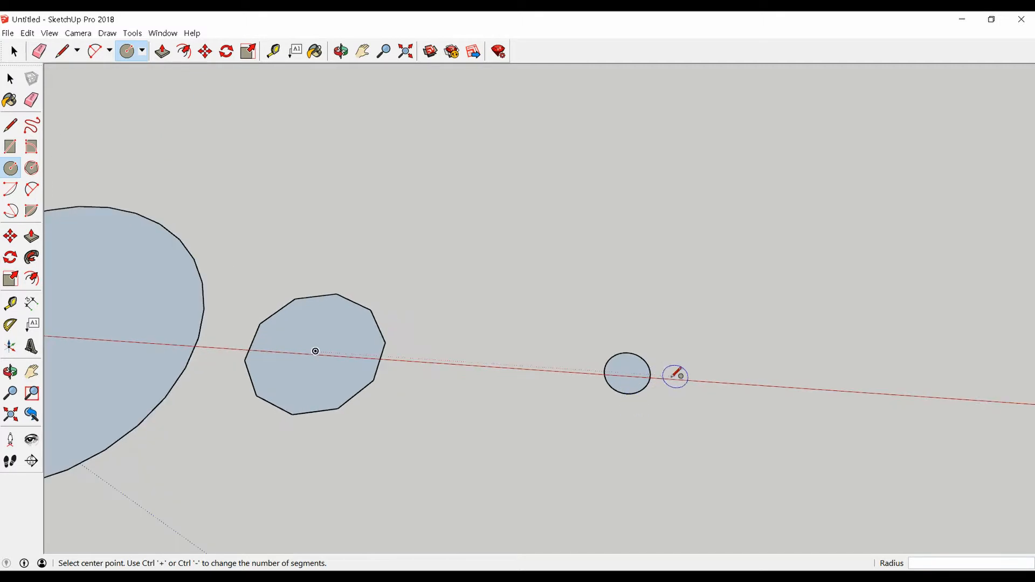
Draw a flat circle with a 200 mm radius on the red axis, between the 10-sided shape and the 100 mm circle
{"action": "left_click", "coordinate": [486, 365]}
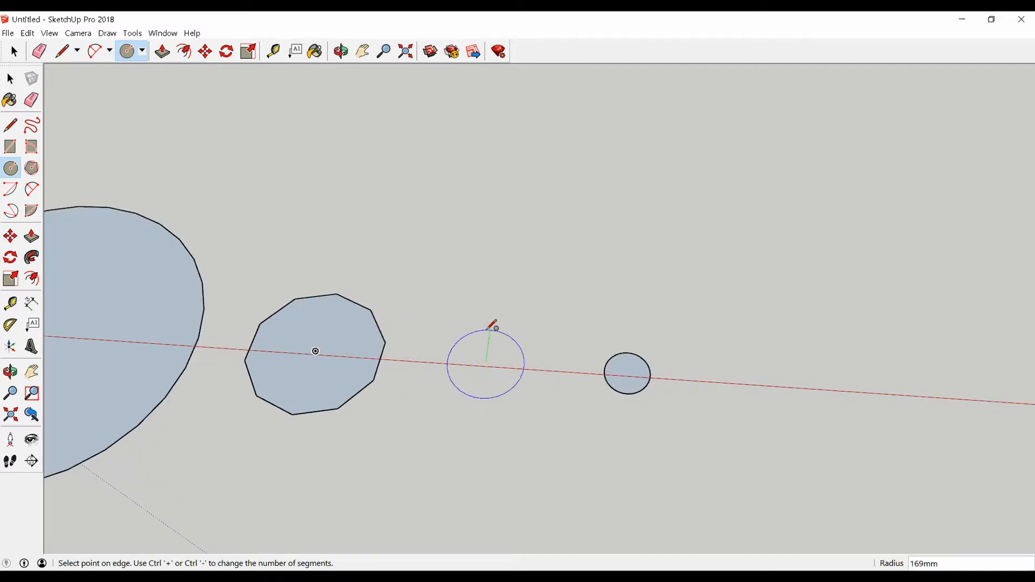
{"action": "left_click", "coordinate": [488, 326]}
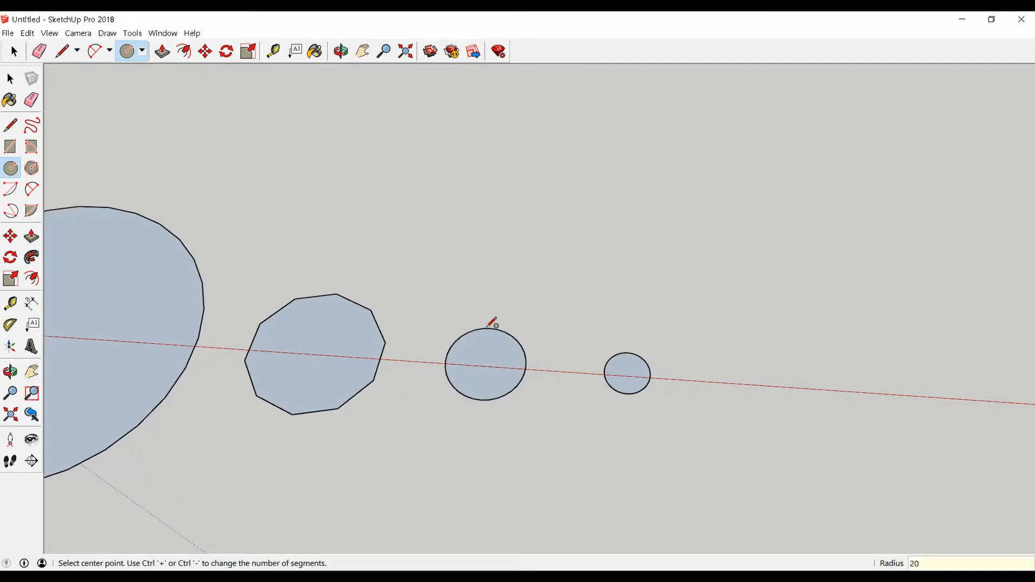
{"action": "scroll", "coordinate": [480, 330], "scroll_direction": "down", "scroll_amount": 3}
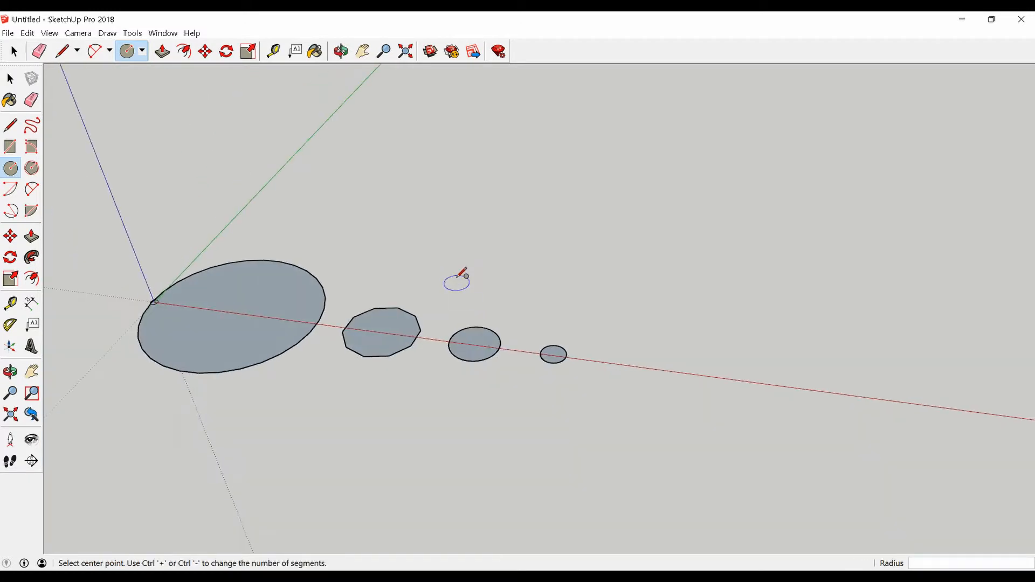
{"action": "key", "text": "space"}
{"action": "scroll", "coordinate": [475, 334], "scroll_direction": "up", "scroll_amount": 4}
{"action": "middle_click_drag", "start_coordinate": [476, 352], "coordinate": [499, 369]}
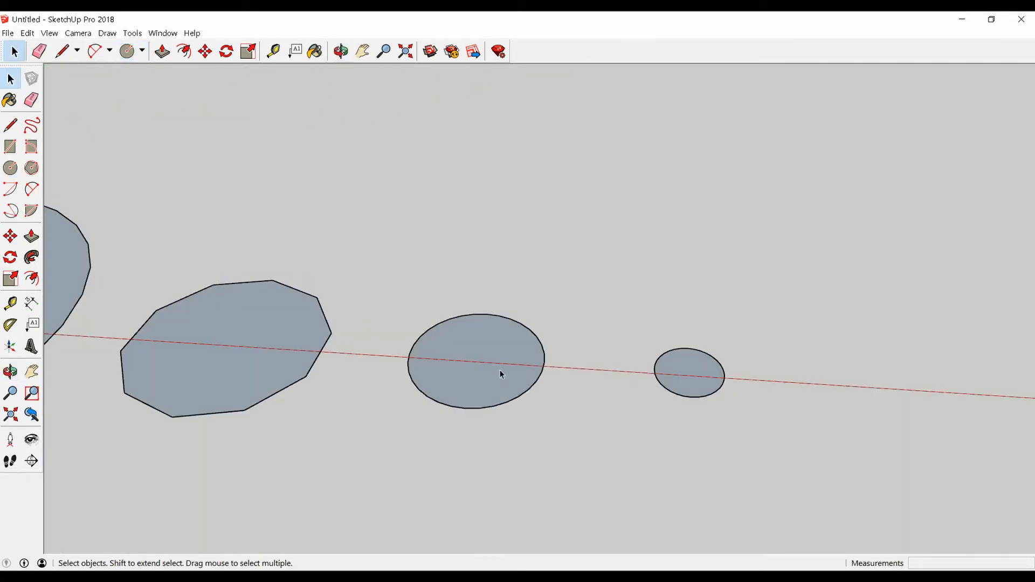
{"action": "scroll", "coordinate": [497, 368], "scroll_direction": "up", "scroll_amount": 3}
{"action": "scroll", "coordinate": [496, 367], "scroll_direction": "down", "scroll_amount": 3}
{"action": "scroll", "coordinate": [497, 367], "scroll_direction": "down", "scroll_amount": 1}
Draw a vertical 32-sided circle of 200 mm radius through the centre of the flat 200 mm circle, perpendicular to the red axis
{"action": "key", "text": "c"}
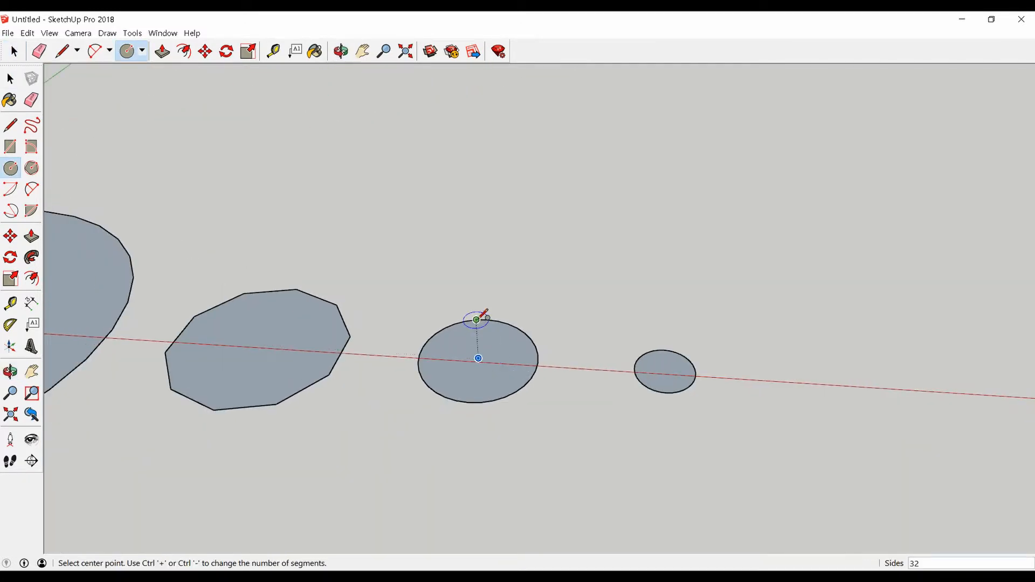
{"action": "left_click", "coordinate": [478, 358]}
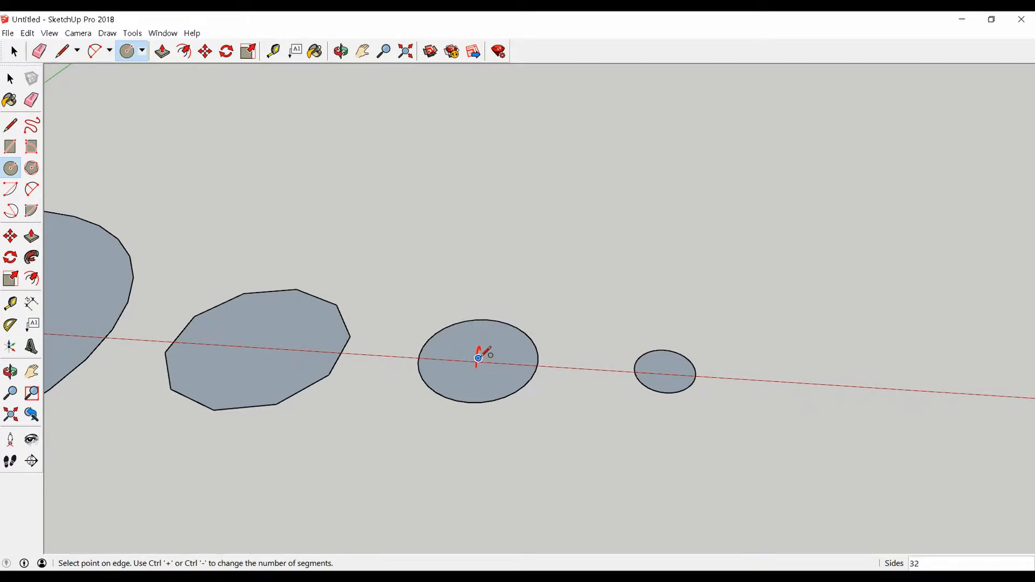
{"action": "scroll", "coordinate": [480, 357], "scroll_direction": "up", "scroll_amount": 4}
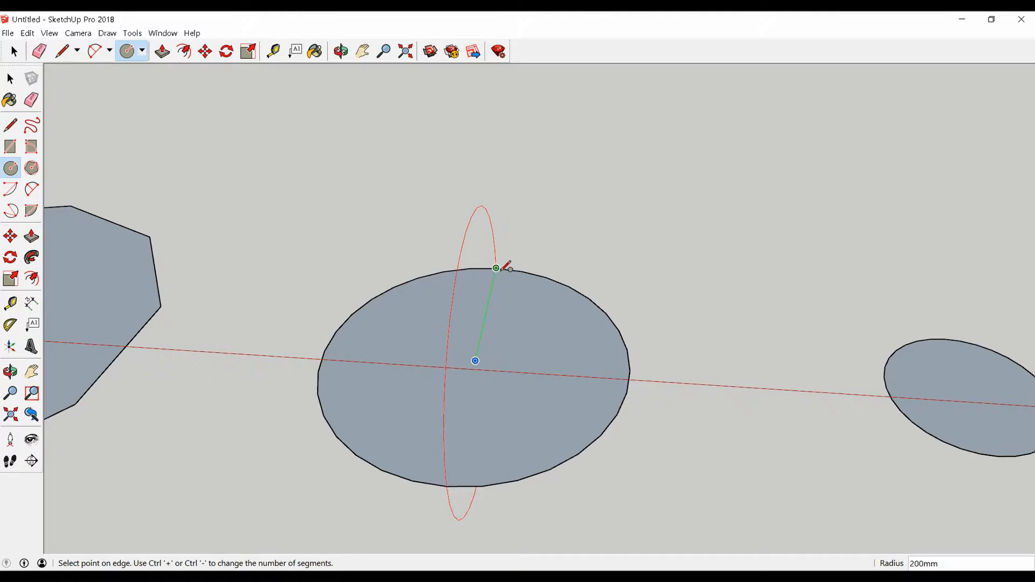
{"action": "left_click", "coordinate": [496, 267]}
{"action": "scroll", "coordinate": [526, 328], "scroll_direction": "down", "scroll_amount": 2}
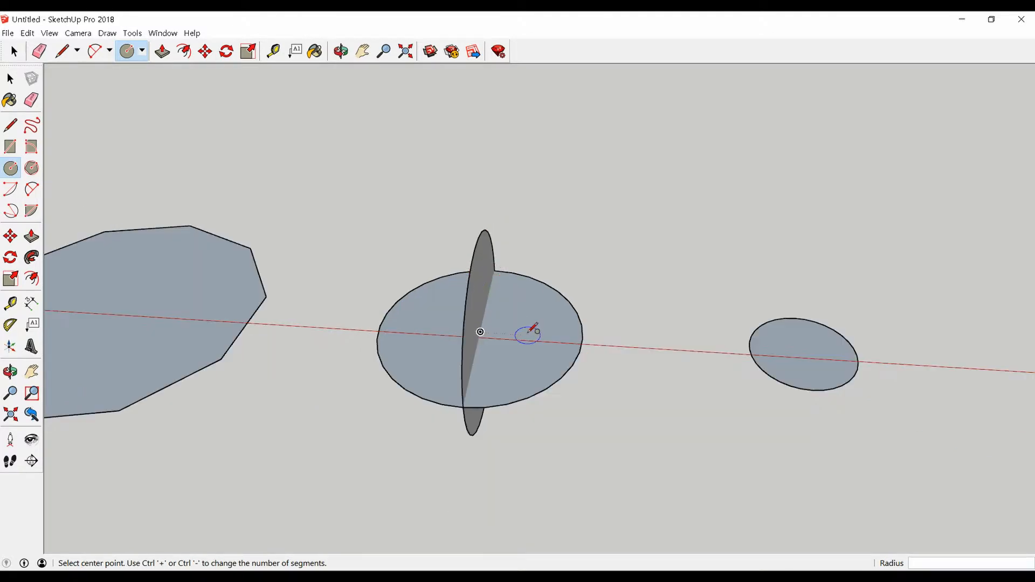
{"action": "scroll", "coordinate": [475, 327], "scroll_direction": "up", "scroll_amount": 3}
{"action": "scroll", "coordinate": [472, 327], "scroll_direction": "up", "scroll_amount": 2}
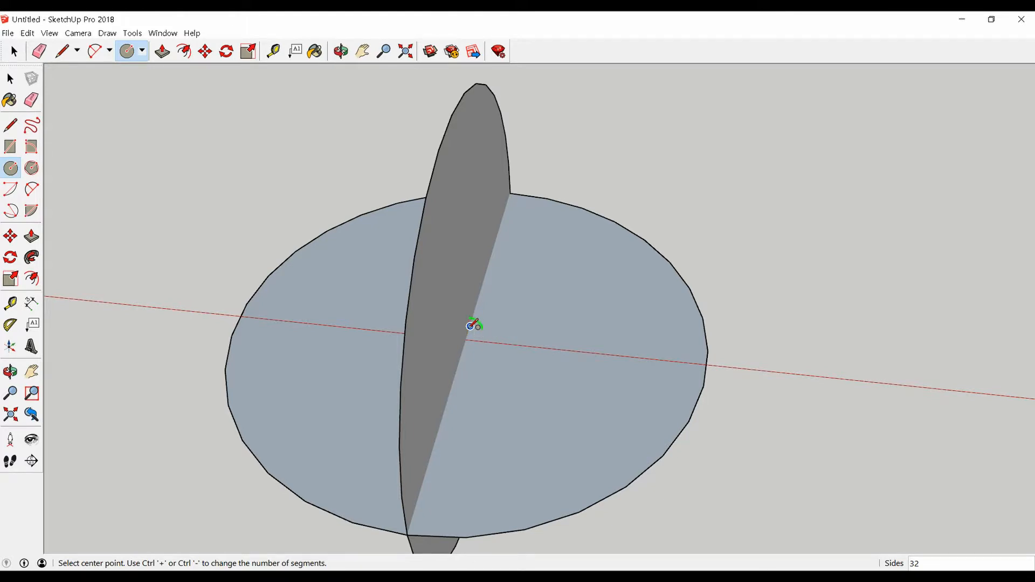
Draw a second vertical circle of 200 mm radius from the same centre, perpendicular to the green axis
{"action": "left_click", "coordinate": [470, 326]}
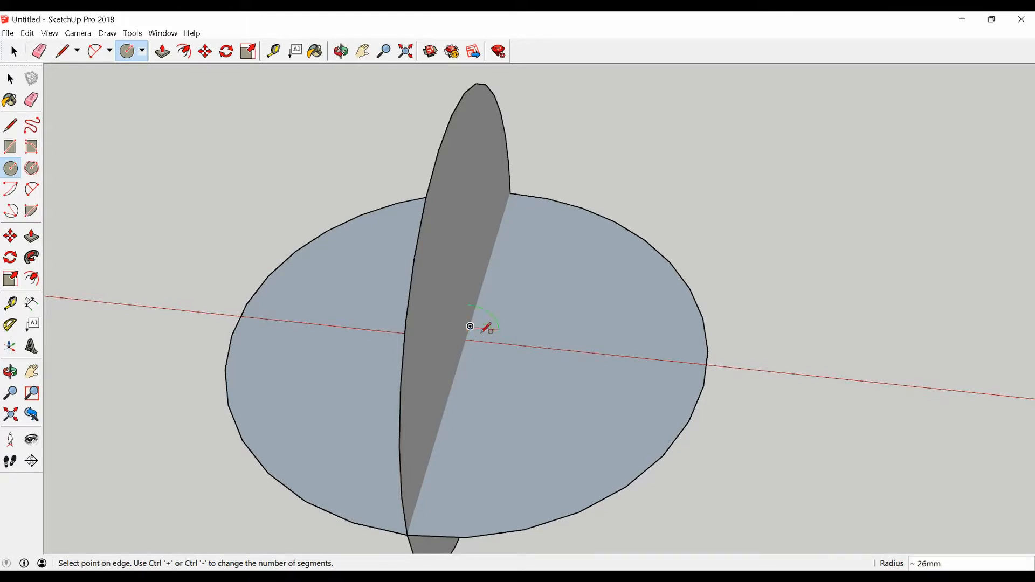
{"action": "left_click", "coordinate": [707, 351]}
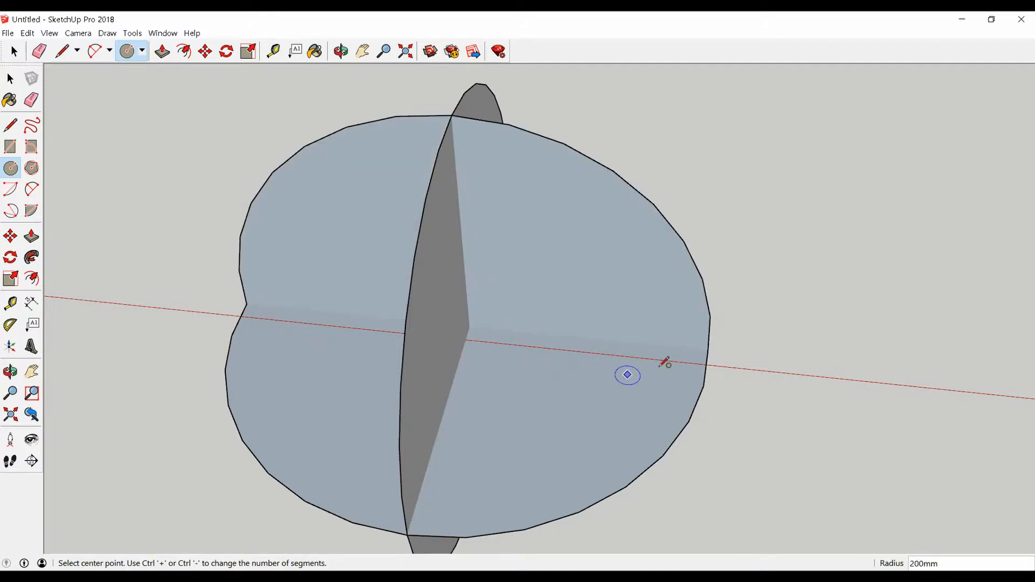
{"action": "scroll", "coordinate": [445, 414], "scroll_direction": "down", "scroll_amount": 8}
{"action": "middle_click_drag", "start_coordinate": [423, 418], "coordinate": [400, 455]}
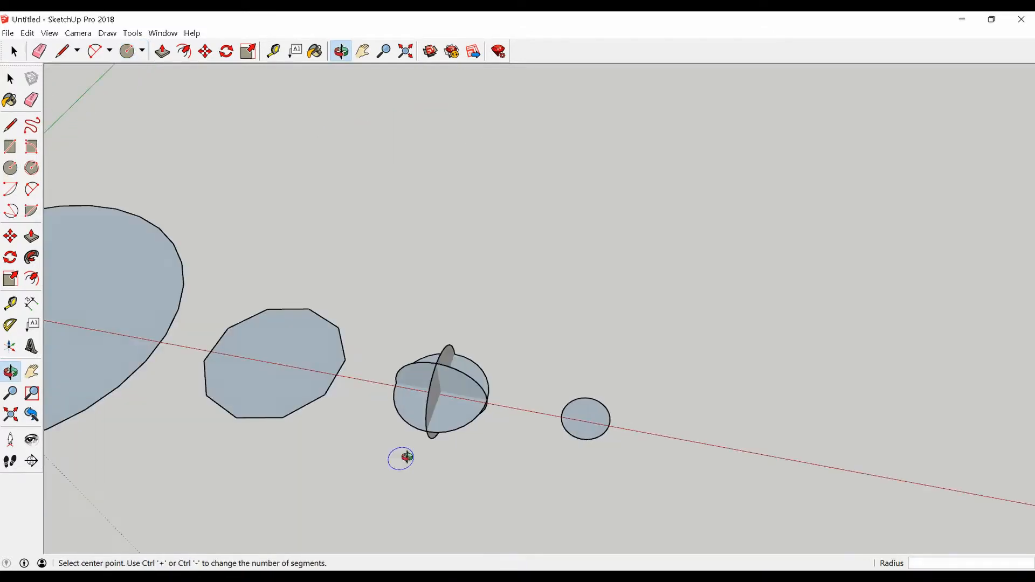
{"action": "scroll", "coordinate": [591, 371], "scroll_direction": "down", "scroll_amount": 3}
Select all the circles along the red axis and delete them
{"action": "key", "text": "space"}
{"action": "middle_click_drag", "start_coordinate": [591, 372], "coordinate": [609, 355]}
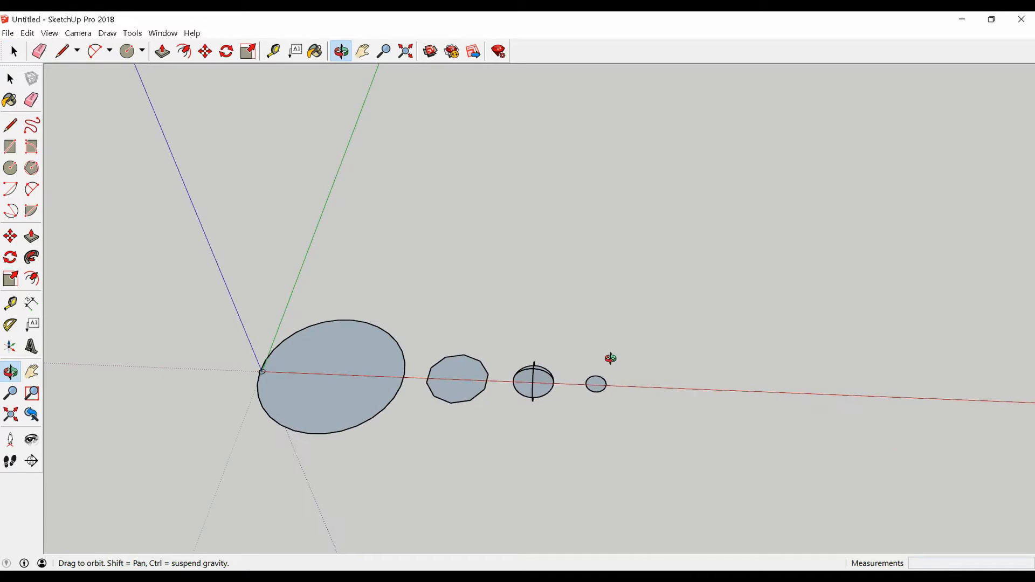
{"action": "key", "text": "space"}
{"action": "left_click_drag", "start_coordinate": [142, 247], "coordinate": [137, 239]}
{"action": "key", "text": "Delete"}
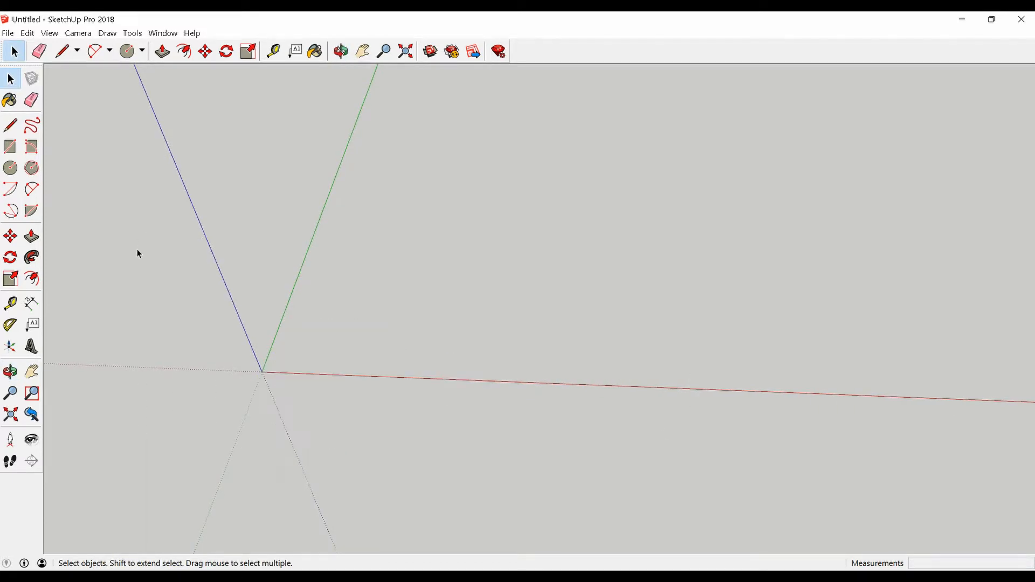
Draw a 46-degree arc centred on the origin, starting on the green axis at a radius of about 758 mm
{"action": "left_click", "coordinate": [11, 190]}
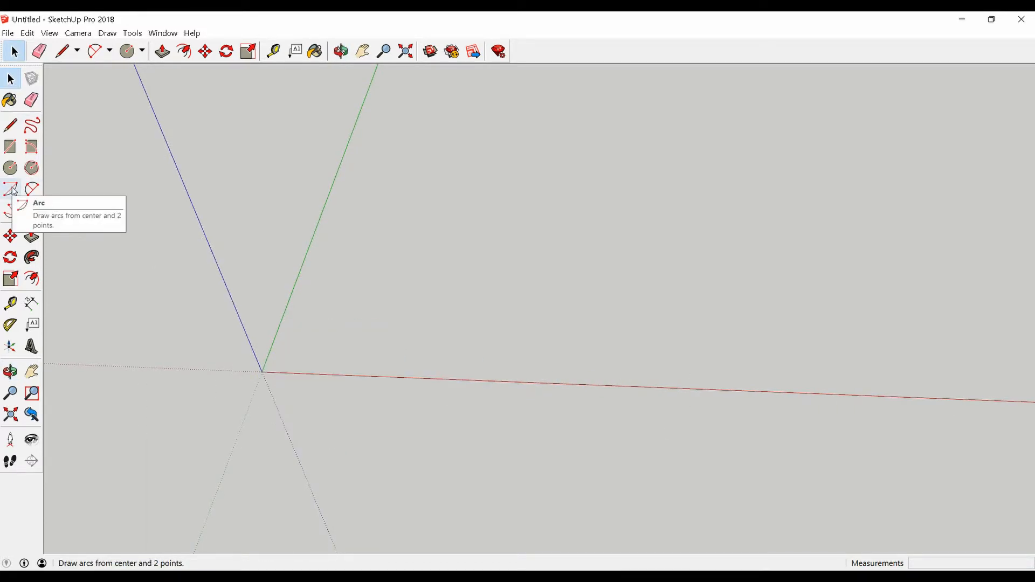
{"action": "left_click", "coordinate": [12, 189]}
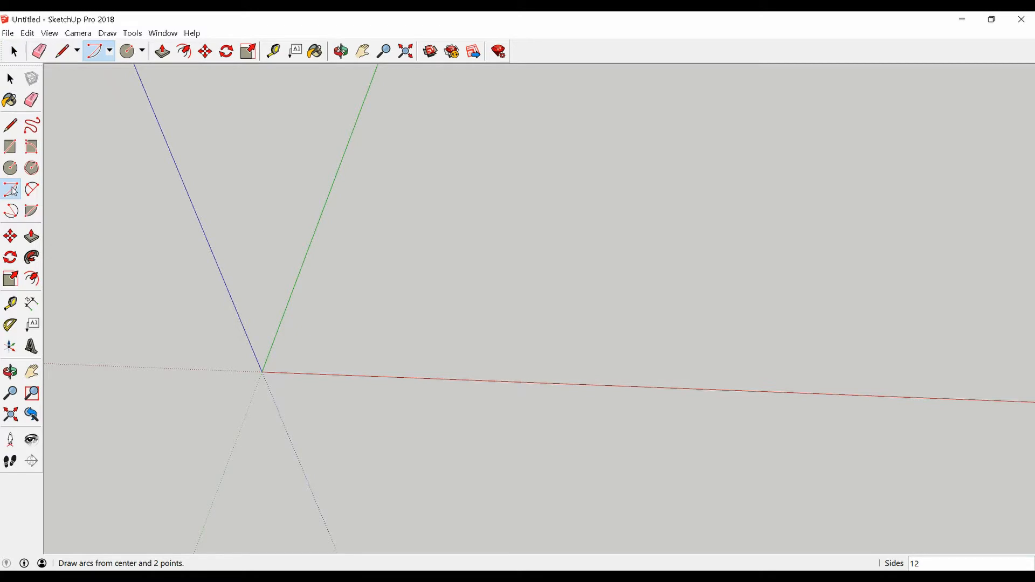
{"action": "left_click", "coordinate": [262, 371]}
{"action": "scroll", "coordinate": [284, 328], "scroll_direction": "up", "scroll_amount": 3}
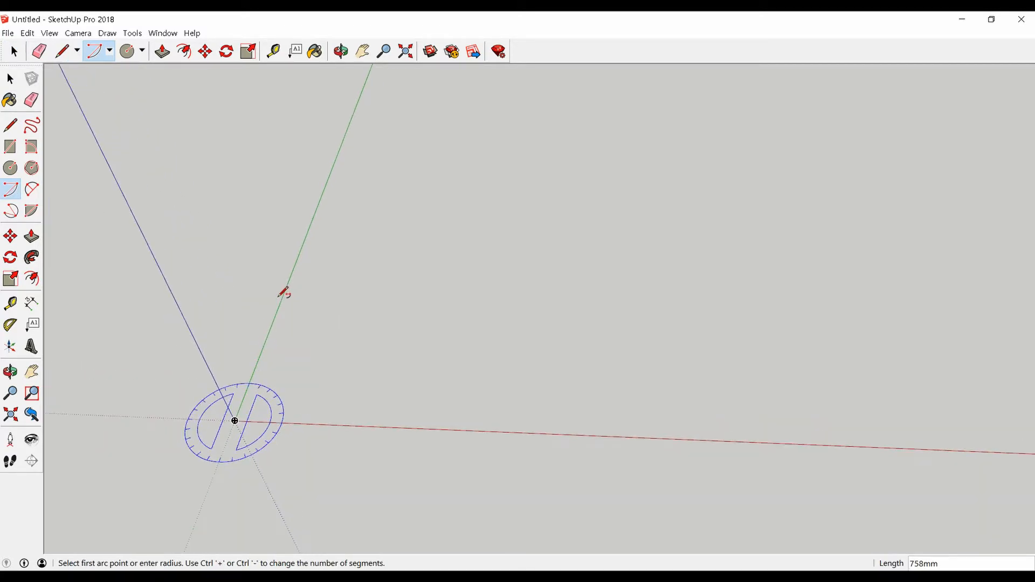
{"action": "left_click", "coordinate": [284, 293]}
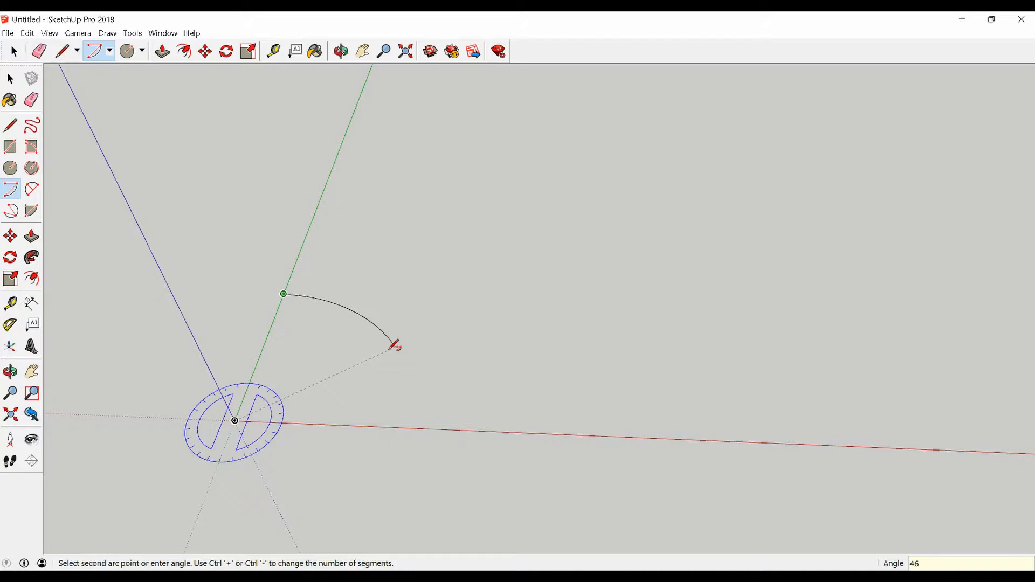
{"action": "left_click", "coordinate": [392, 347]}
{"action": "scroll", "coordinate": [394, 346], "scroll_direction": "up", "scroll_amount": 3}
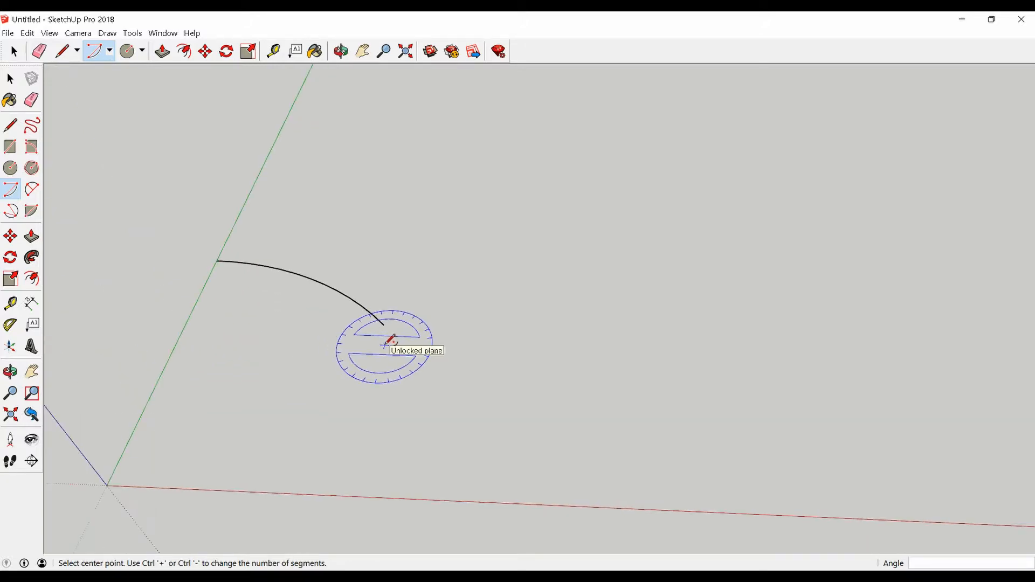
{"action": "key", "text": "space"}
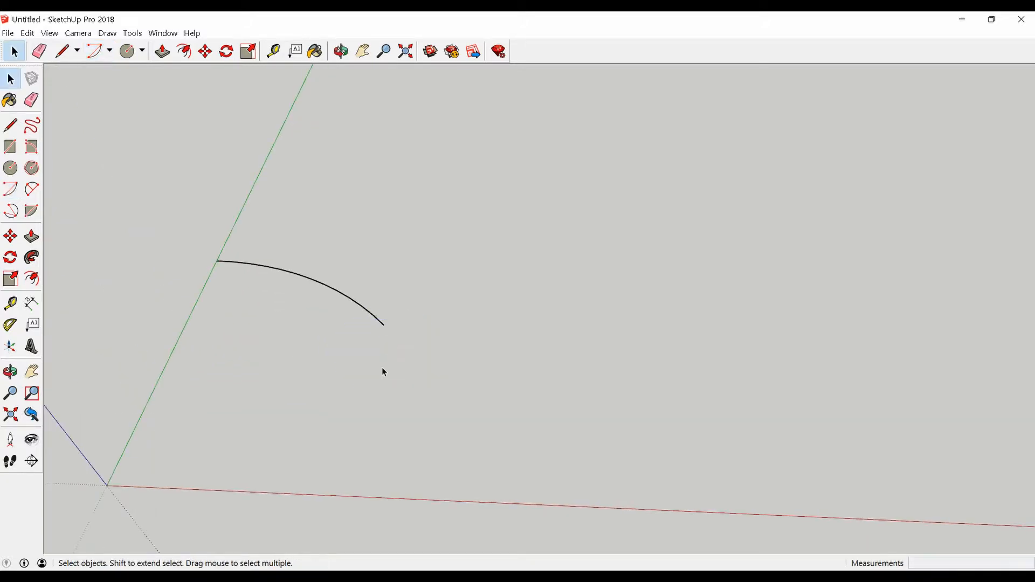
Draw a separate 90-degree arc with 8 sides beside the first arc, starting parallel to the green axis from its centre
{"action": "left_click", "coordinate": [8, 193]}
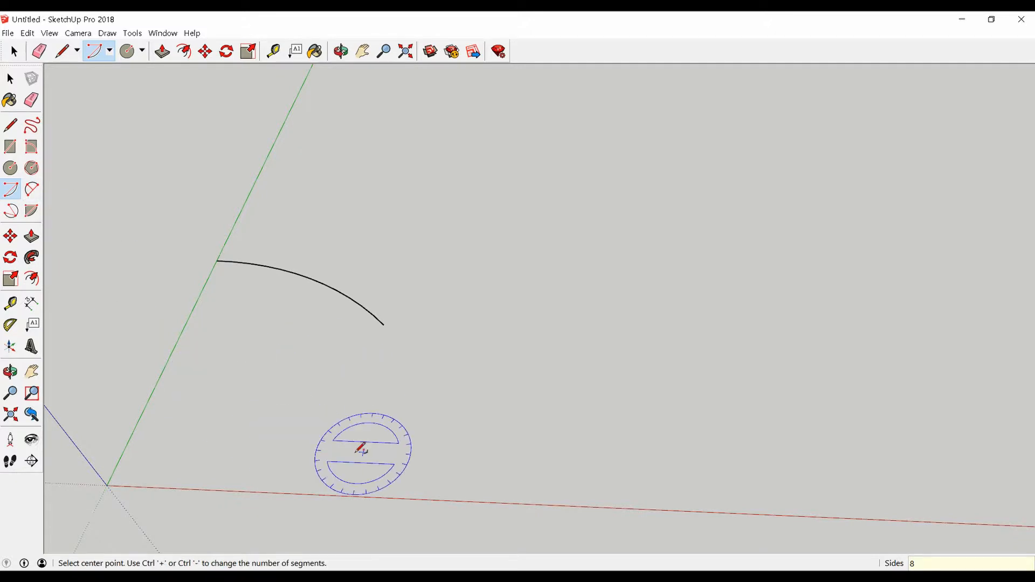
{"action": "left_click", "coordinate": [411, 426]}
{"action": "left_click", "coordinate": [437, 289]}
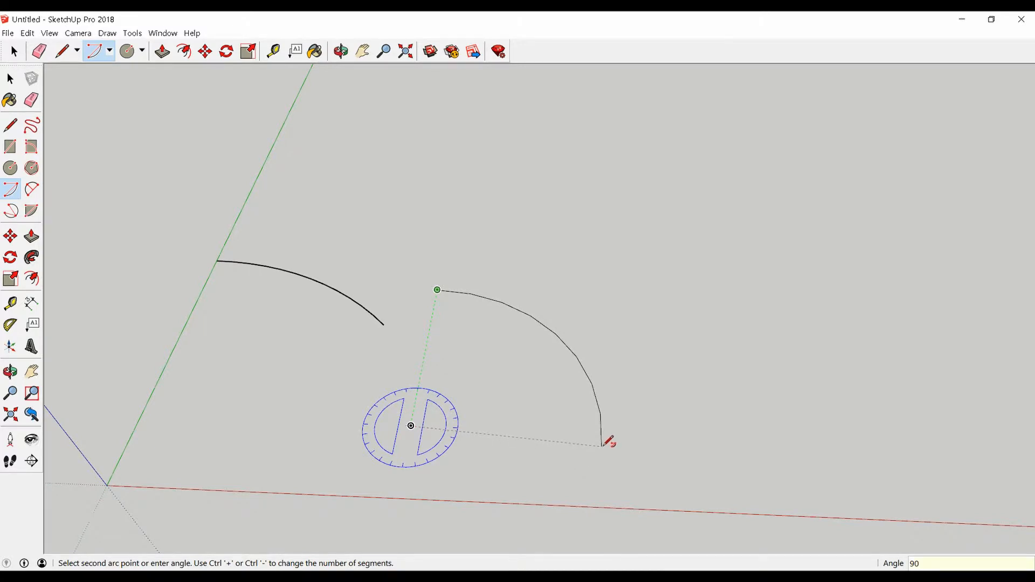
{"action": "key", "text": "Return"}
{"action": "scroll", "coordinate": [602, 446], "scroll_direction": "down", "scroll_amount": 5}
{"action": "key", "text": "space"}
Select both arcs and delete them
{"action": "middle_click_drag", "start_coordinate": [492, 384], "coordinate": [531, 395]}
{"action": "scroll", "coordinate": [539, 377], "scroll_direction": "up", "scroll_amount": 3}
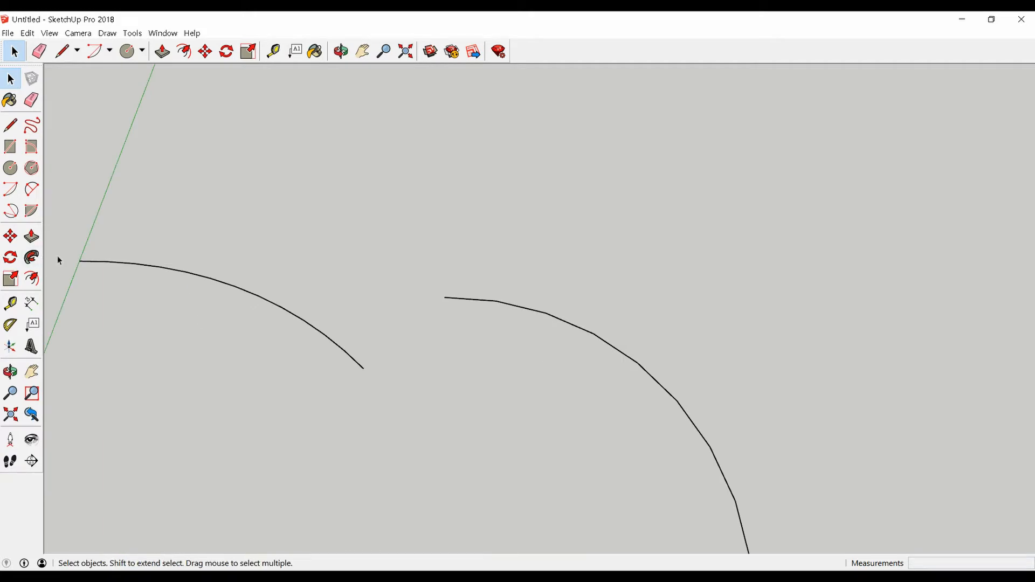
{"action": "scroll", "coordinate": [461, 264], "scroll_direction": "down", "scroll_amount": 4}
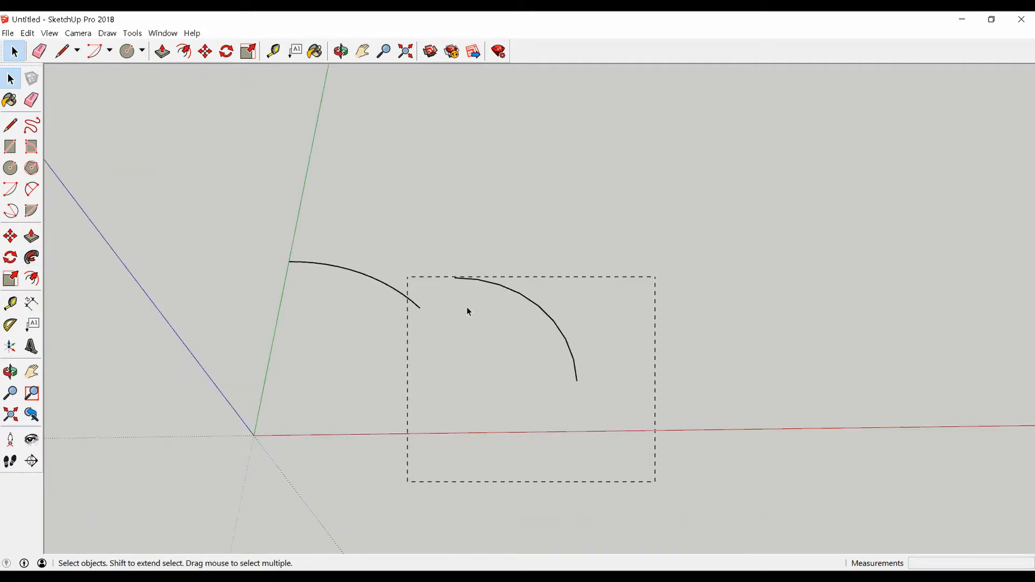
{"action": "key", "text": "Delete"}
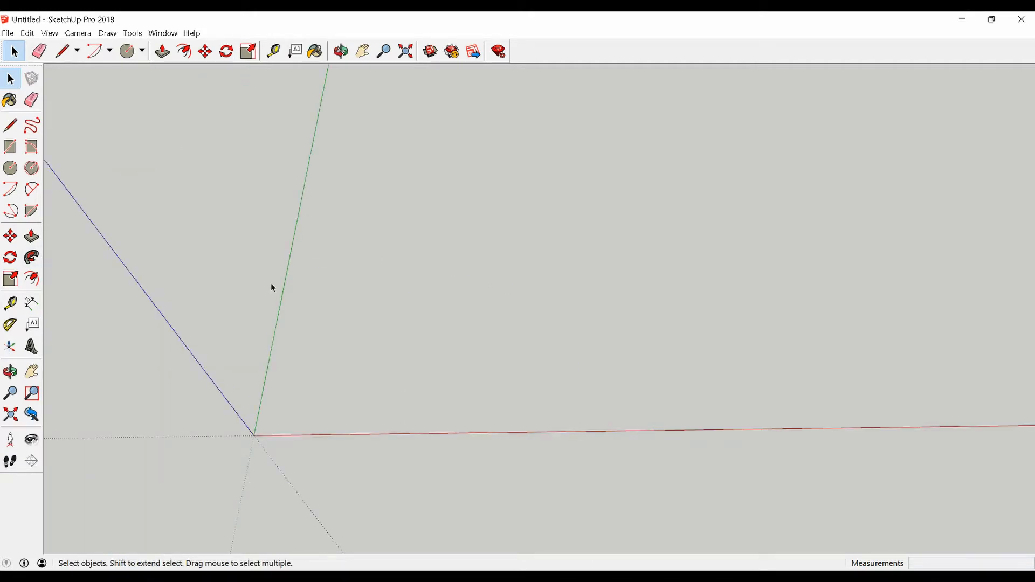
Draw a small rectangle on the ground beside the origin, between the green and red axes, and push/pull it up into a box
{"action": "left_click", "coordinate": [10, 238]}
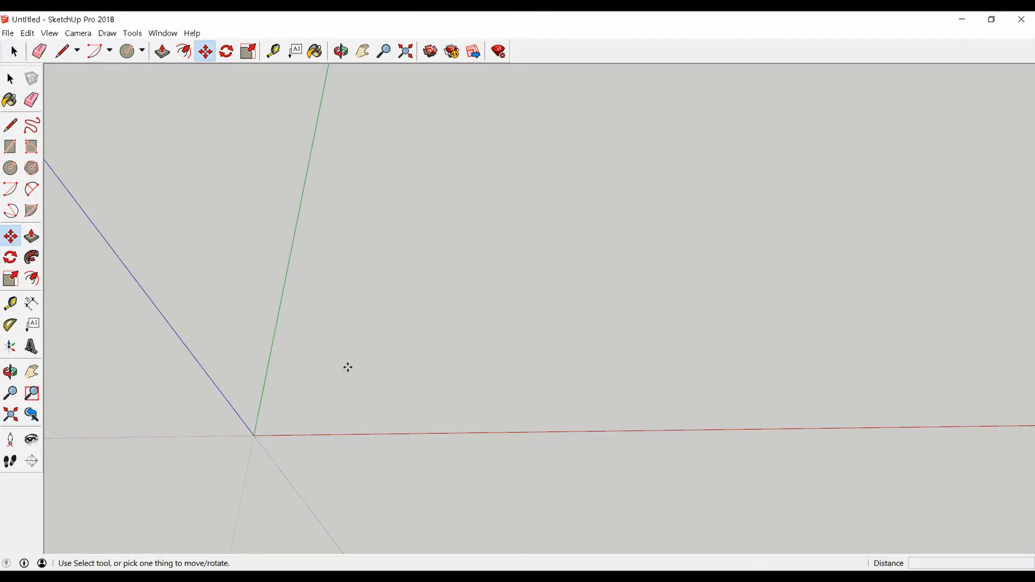
{"action": "middle_click_drag", "start_coordinate": [308, 403], "coordinate": [342, 388]}
{"action": "key", "text": "r"}
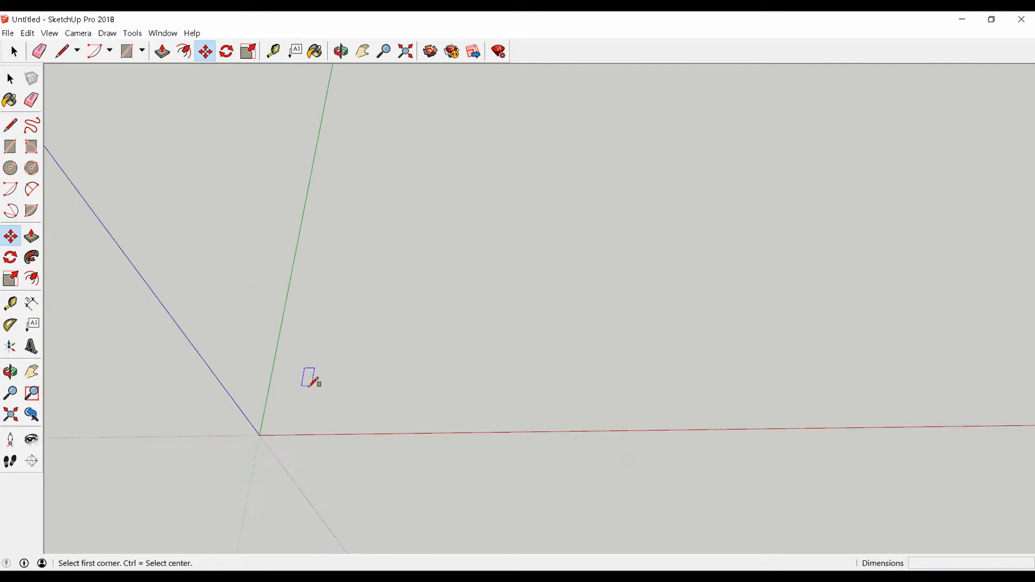
{"action": "left_click", "coordinate": [278, 371]}
{"action": "left_click", "coordinate": [360, 431]}
{"action": "key", "text": "space"}
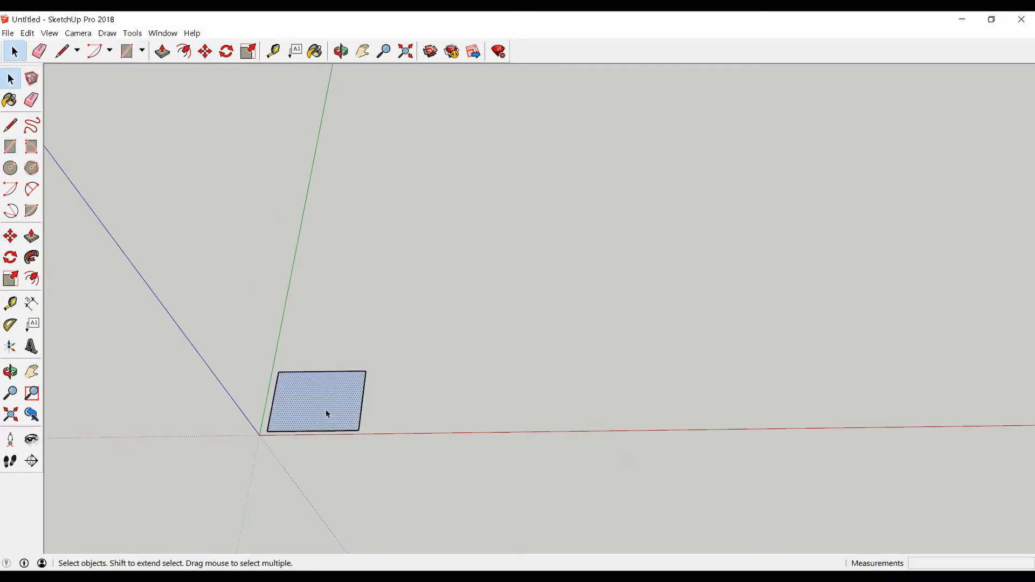
{"action": "key", "text": "p"}
{"action": "left_click", "coordinate": [325, 413]}
{"action": "left_click", "coordinate": [307, 377]}
Select the whole box and make it a group
{"action": "key", "text": "space"}
{"action": "left_click_drag", "start_coordinate": [167, 265], "coordinate": [466, 505]}
{"action": "right_click", "coordinate": [271, 413]}
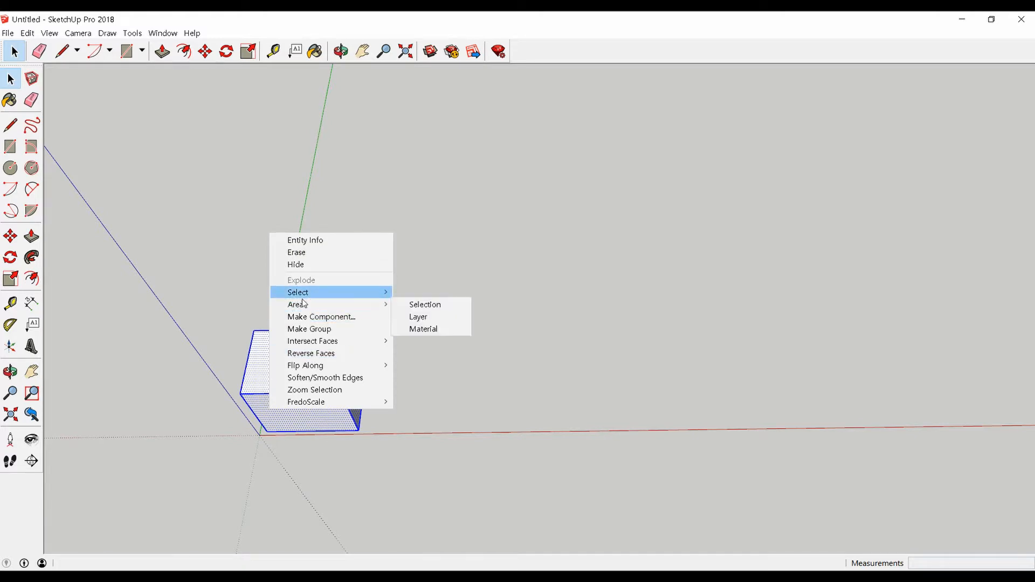
{"action": "left_click", "coordinate": [332, 329]}
{"action": "scroll", "coordinate": [331, 312], "scroll_direction": "down", "scroll_amount": 2}
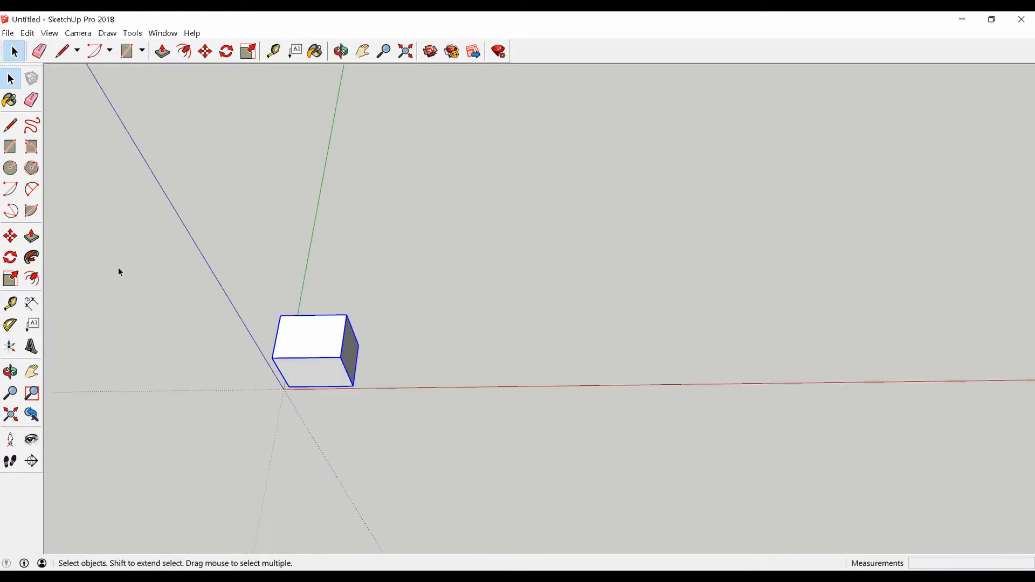
Move the box group by its front bottom corner around the ground plane, finally placing it beside the red axis slightly farther from the origin
{"action": "left_click", "coordinate": [21, 242]}
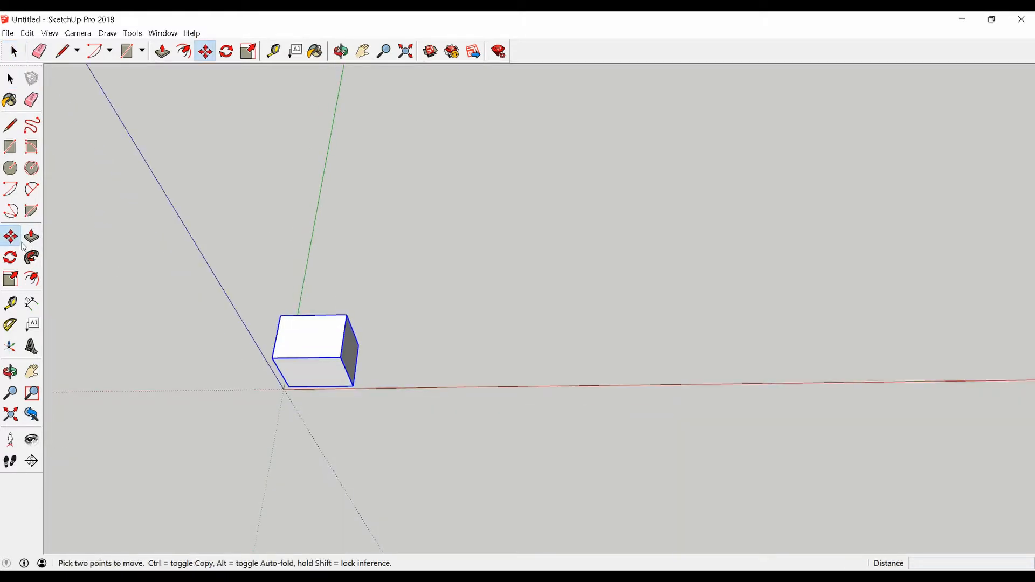
{"action": "left_click", "coordinate": [288, 387]}
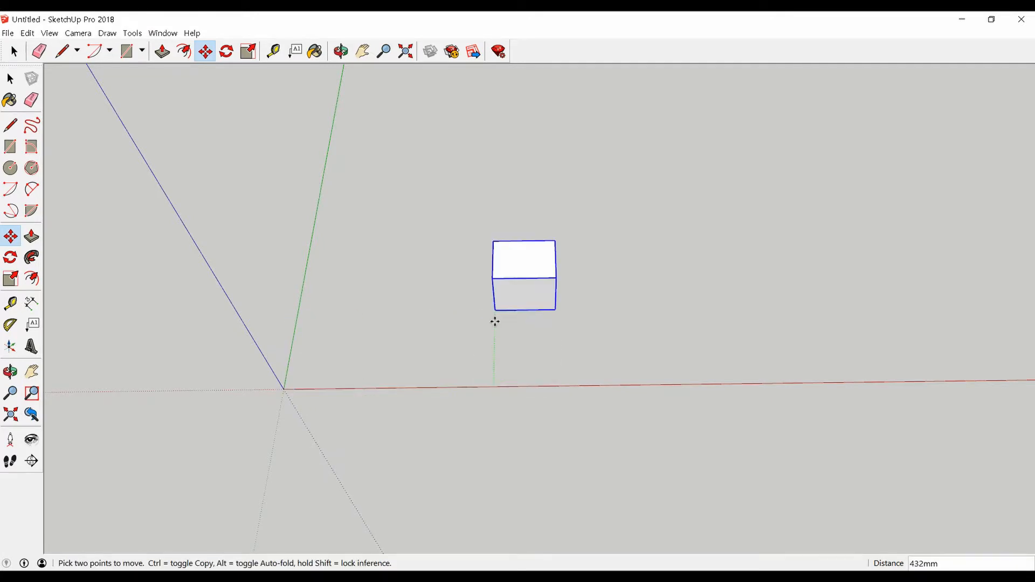
{"action": "left_click", "coordinate": [494, 294]}
{"action": "left_click", "coordinate": [493, 294]}
{"action": "left_click", "coordinate": [351, 308]}
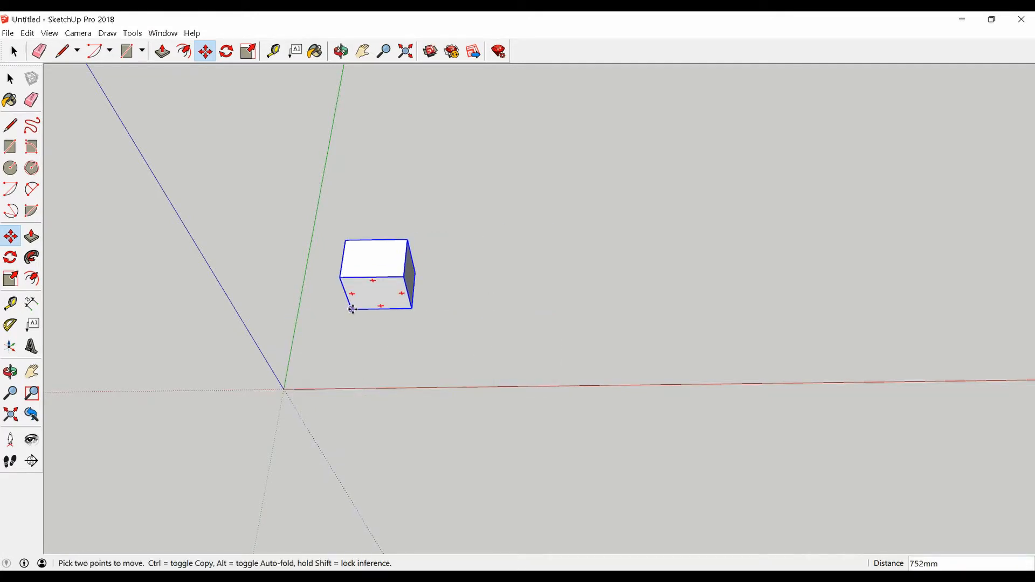
{"action": "left_click", "coordinate": [352, 309]}
{"action": "left_click", "coordinate": [349, 386]}
Copy the box about 468 mm along the red axis, using its front bottom corner as the base point
{"action": "scroll", "coordinate": [360, 383], "scroll_direction": "up", "scroll_amount": 4}
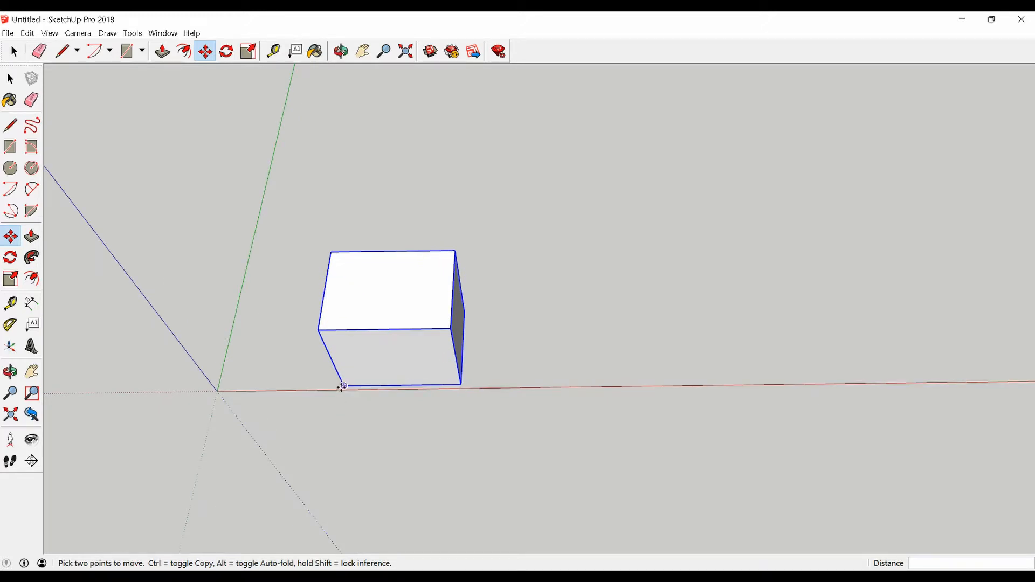
{"action": "key", "text": "ctrl"}
{"action": "left_click", "coordinate": [343, 386]}
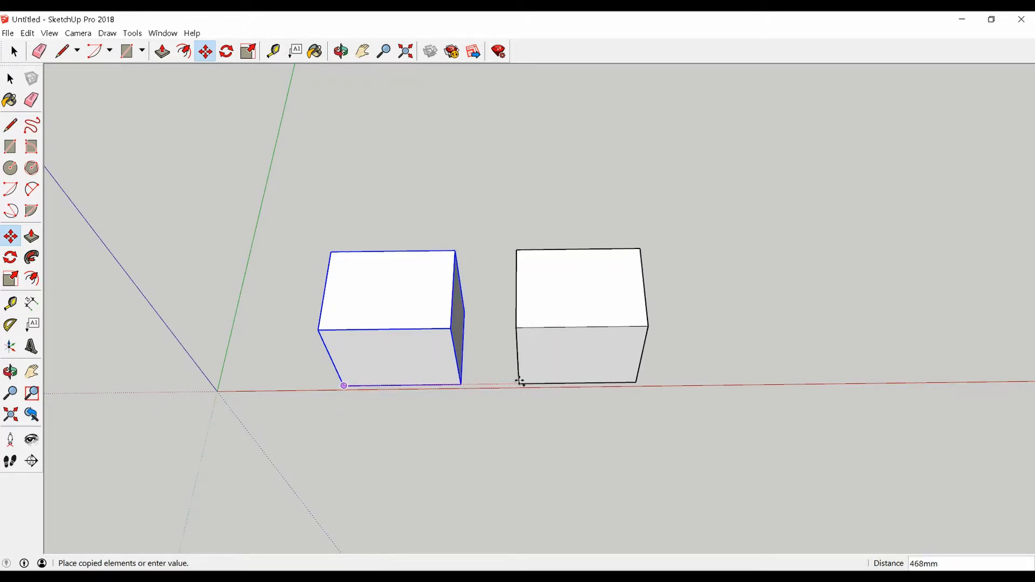
{"action": "left_click", "coordinate": [517, 381]}
{"action": "scroll", "coordinate": [518, 379], "scroll_direction": "up", "scroll_amount": 1}
{"action": "scroll", "coordinate": [162, 399], "scroll_direction": "down", "scroll_amount": 3}
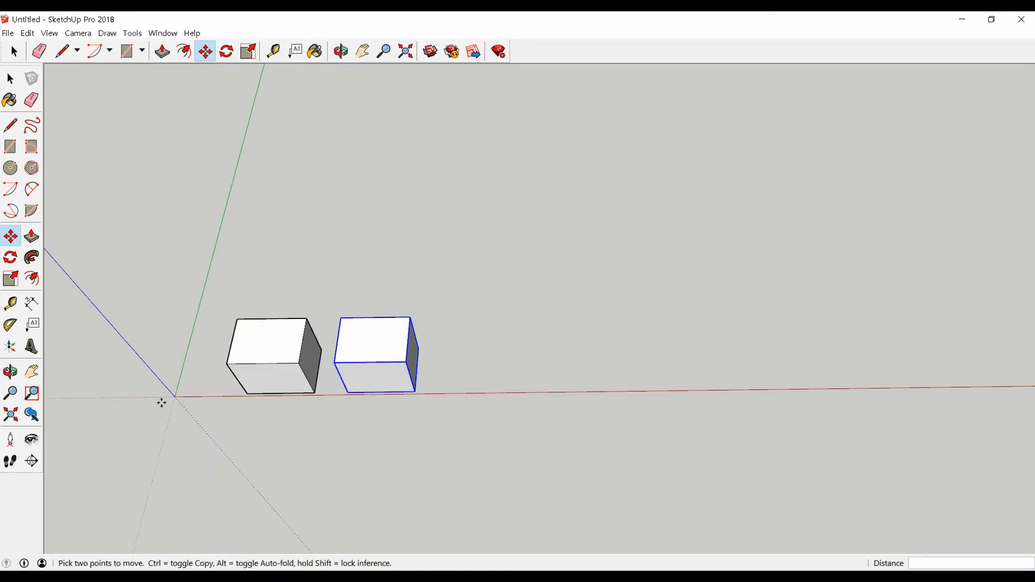
Delete the copied box, leaving the one nearest the origin
{"action": "key", "text": "space"}
{"action": "left_click", "coordinate": [466, 423]}
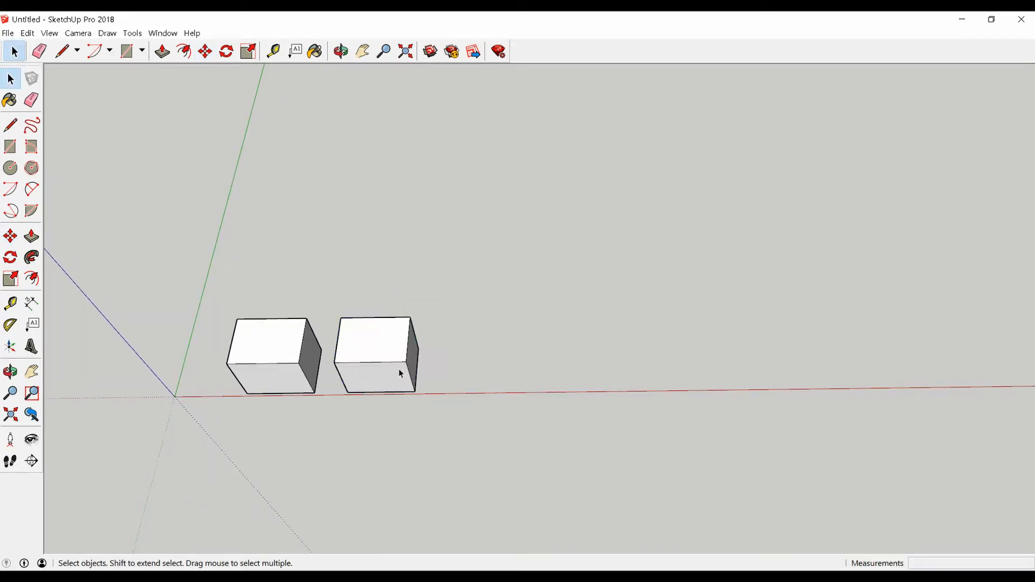
{"action": "left_click", "coordinate": [384, 372]}
{"action": "key", "text": "Delete"}
Copy the remaining box about 427 mm along the red axis and multiply the copy with *10
{"action": "left_click", "coordinate": [259, 369]}
{"action": "scroll", "coordinate": [259, 370], "scroll_direction": "up", "scroll_amount": 2}
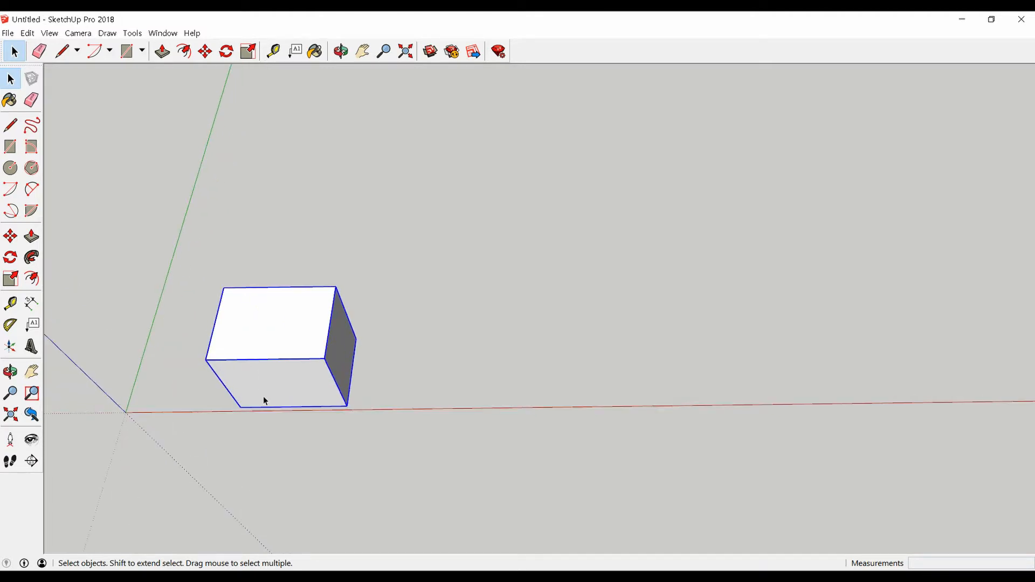
{"action": "key", "text": "m"}
{"action": "key", "text": "ctrl"}
{"action": "left_click", "coordinate": [240, 408]}
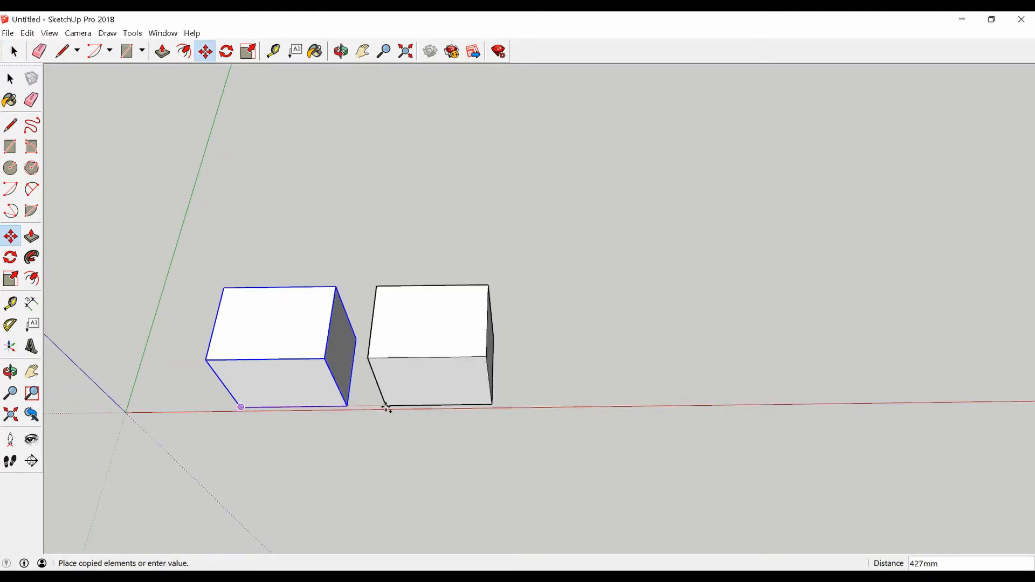
{"action": "left_click", "coordinate": [385, 406]}
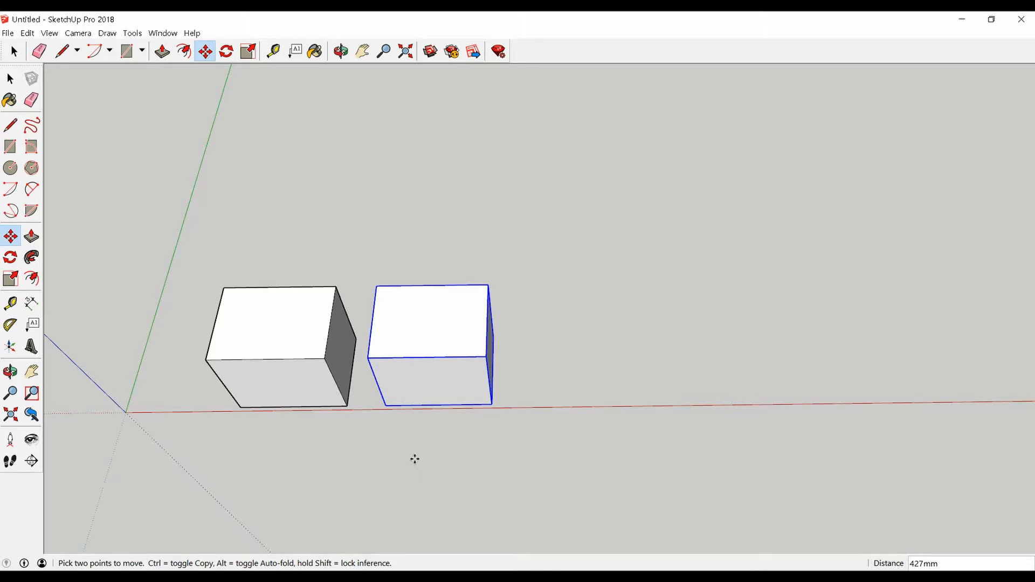
{"action": "key", "text": "Return"}
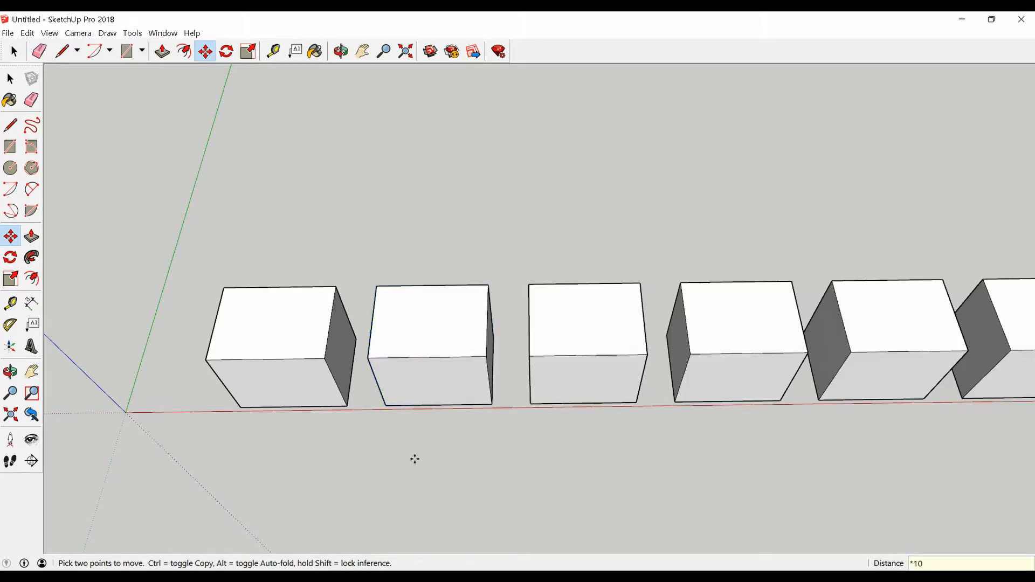
Delete the whole row of copies along the red axis, keeping only the box nearest the origin
{"action": "scroll", "coordinate": [80, 432], "scroll_direction": "down", "scroll_amount": 8}
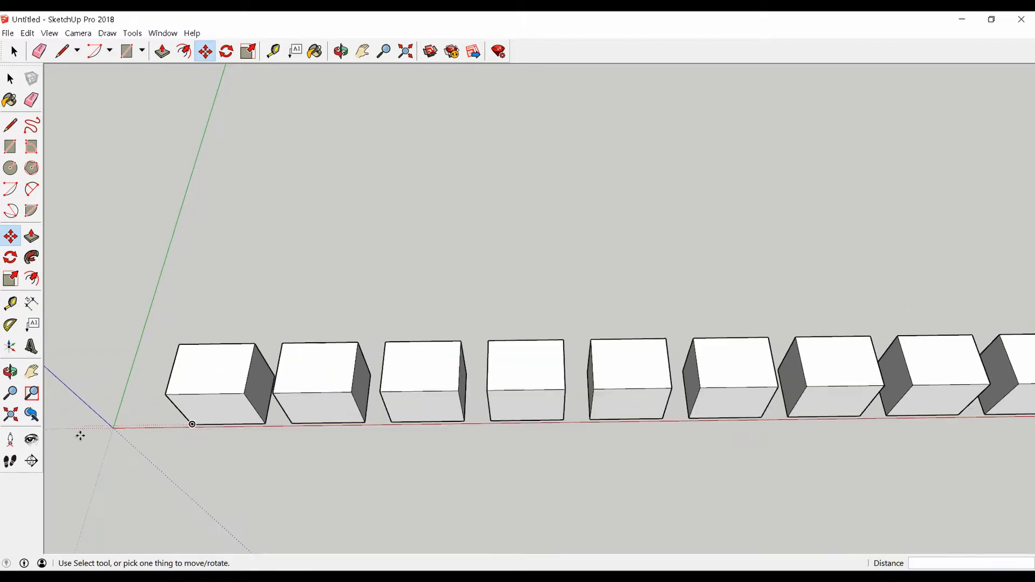
{"action": "key", "text": "space"}
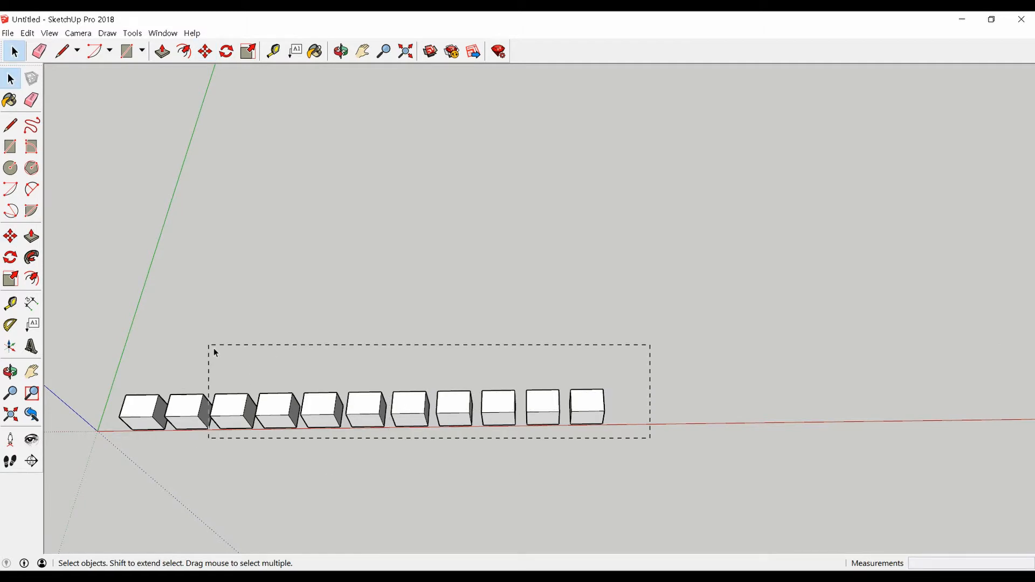
{"action": "left_click_drag", "start_coordinate": [168, 314], "coordinate": [169, 313]}
{"action": "key", "text": "Delete"}
Copy the box far along the red axis and divide the distance into evenly spaced copies with /5
{"action": "scroll", "coordinate": [146, 399], "scroll_direction": "up", "scroll_amount": 3}
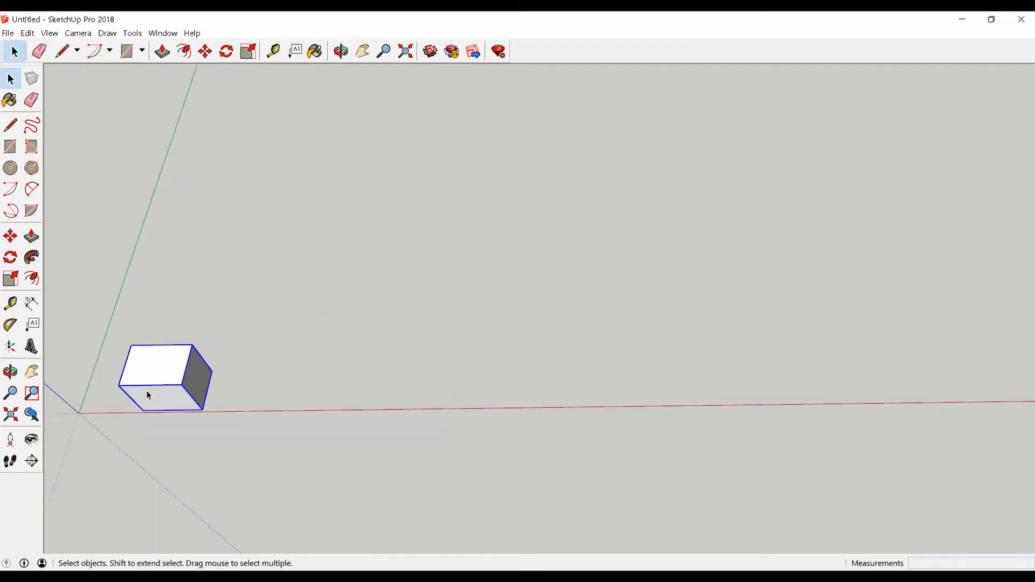
{"action": "scroll", "coordinate": [148, 409], "scroll_direction": "up", "scroll_amount": 2}
{"action": "key", "text": "m"}
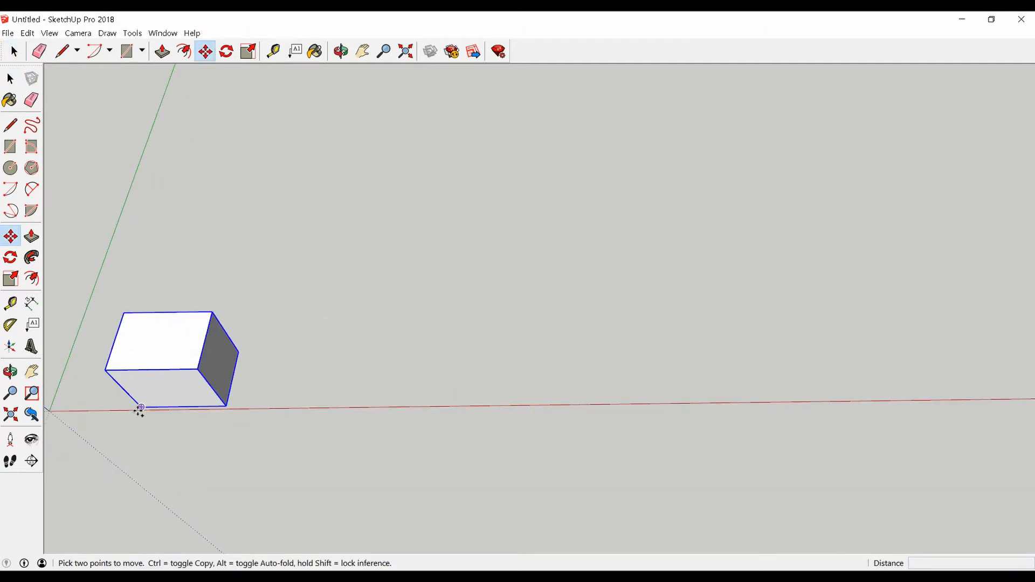
{"action": "left_click", "coordinate": [139, 409]}
{"action": "key", "text": "ctrl"}
{"action": "scroll", "coordinate": [139, 410], "scroll_direction": "down", "scroll_amount": 3}
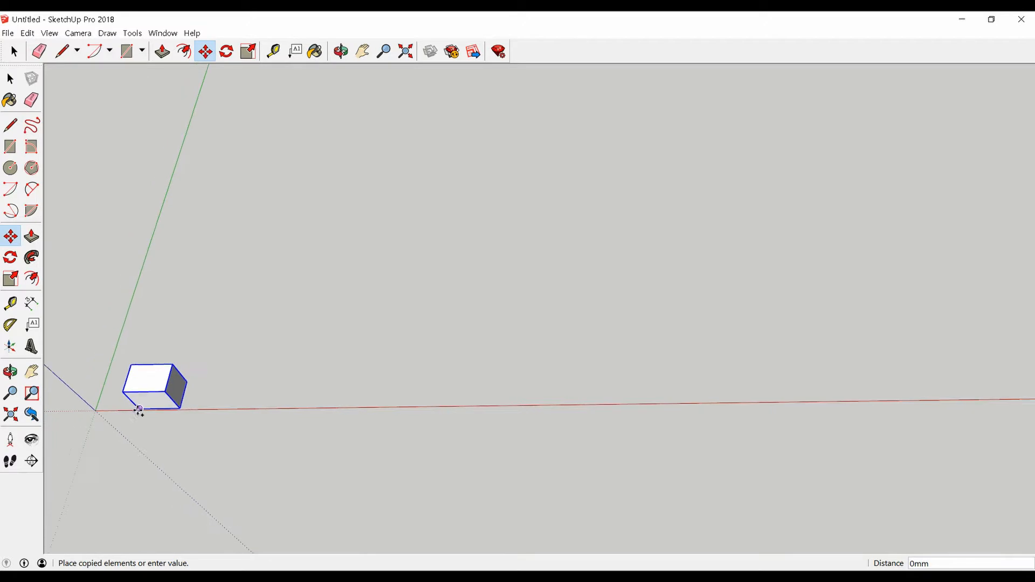
{"action": "left_click", "coordinate": [796, 404]}
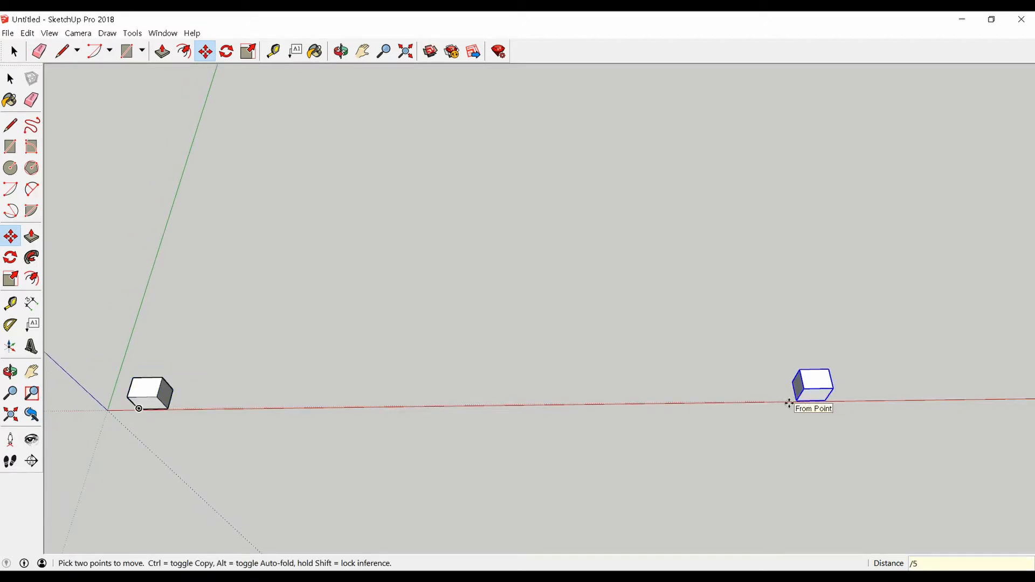
{"action": "type", "text": "/5"}
{"action": "key", "text": "Return"}
{"action": "key", "text": "space"}
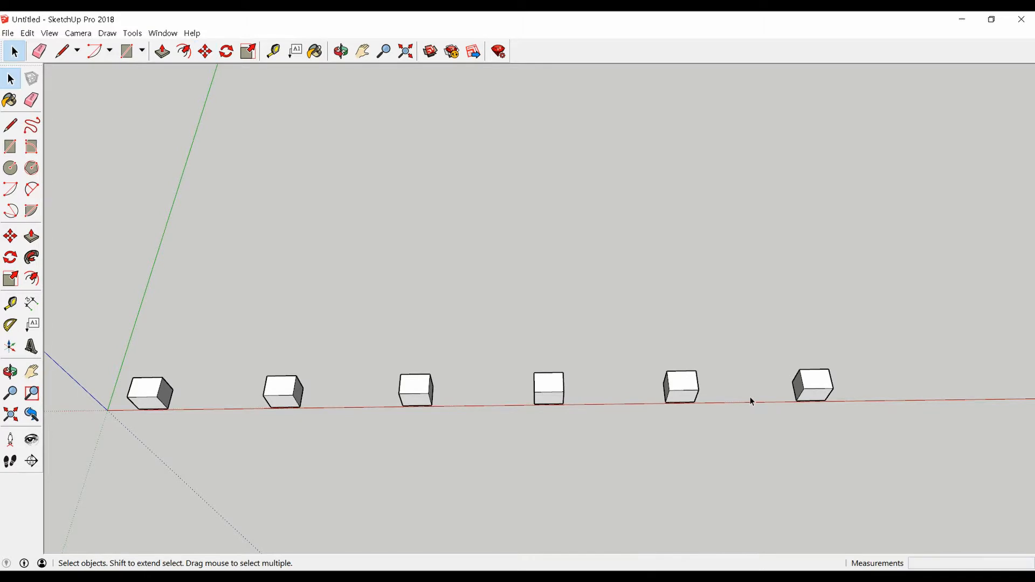
Delete the evenly spaced copies, keeping only the original box beside the origin
{"action": "scroll", "coordinate": [746, 396], "scroll_direction": "down", "scroll_amount": 3}
{"action": "left_click_drag", "start_coordinate": [828, 422], "coordinate": [644, 377]}
{"action": "key", "text": "Delete"}
{"action": "scroll", "coordinate": [572, 381], "scroll_direction": "up", "scroll_amount": 3}
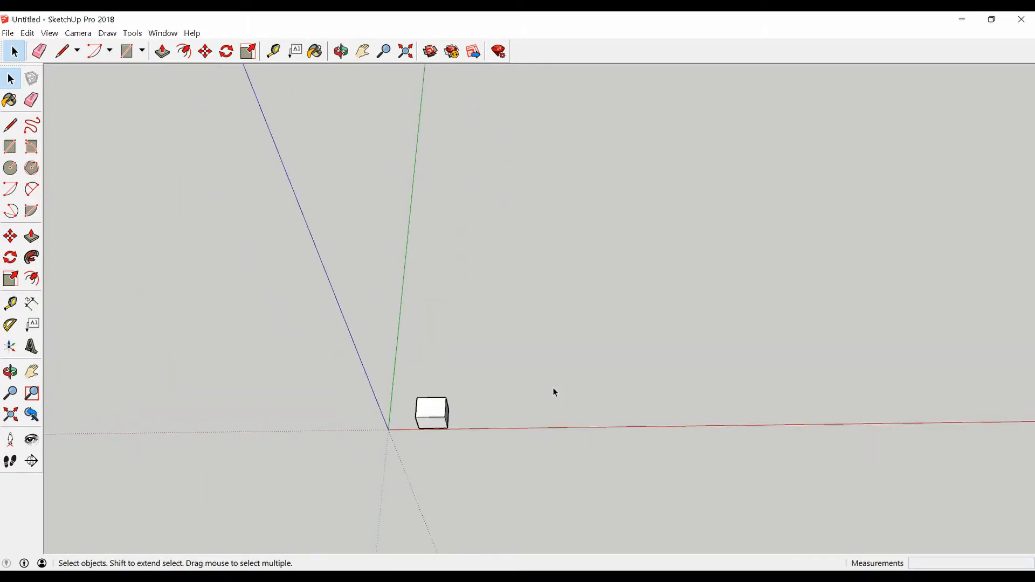
Open the grouped box for editing and move its end face about 496 mm outward along the red axis
{"action": "scroll", "coordinate": [551, 388], "scroll_direction": "down", "scroll_amount": 5}
{"action": "scroll", "coordinate": [537, 404], "scroll_direction": "up", "scroll_amount": 5}
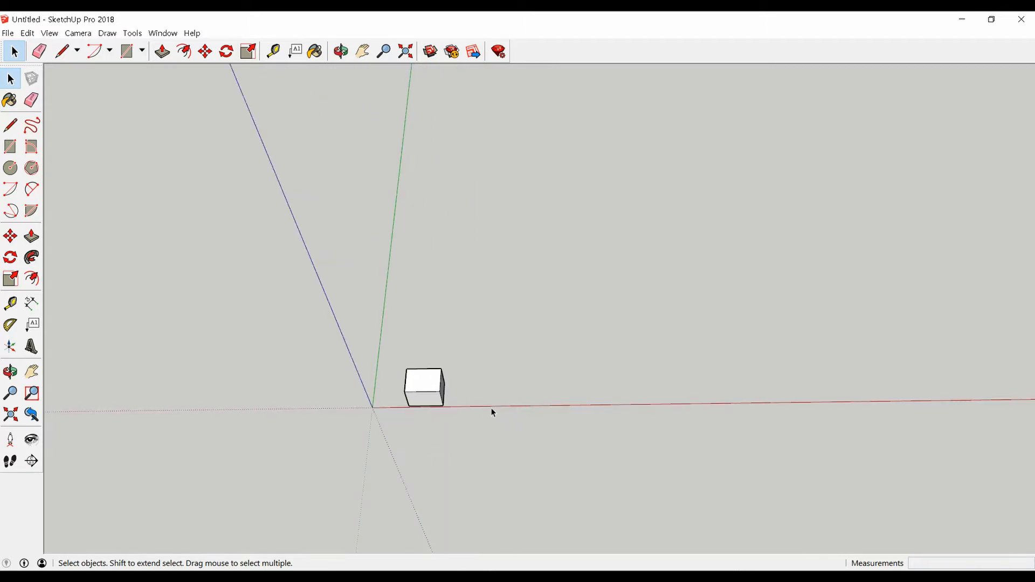
{"action": "scroll", "coordinate": [415, 387], "scroll_direction": "up", "scroll_amount": 2}
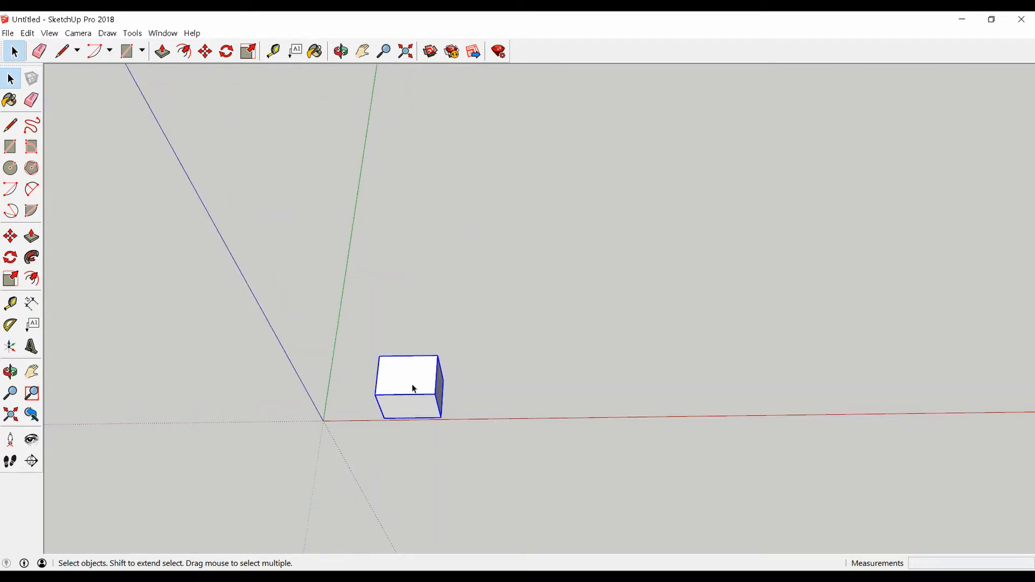
{"action": "double_click", "coordinate": [414, 388]}
{"action": "scroll", "coordinate": [428, 420], "scroll_direction": "up", "scroll_amount": 4}
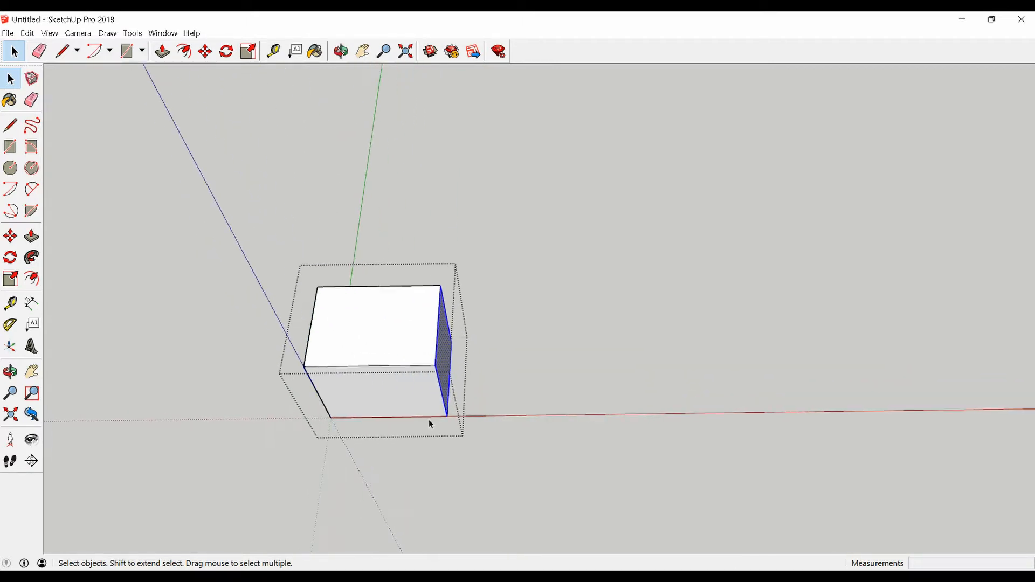
{"action": "key", "text": "m"}
{"action": "left_click", "coordinate": [426, 416]}
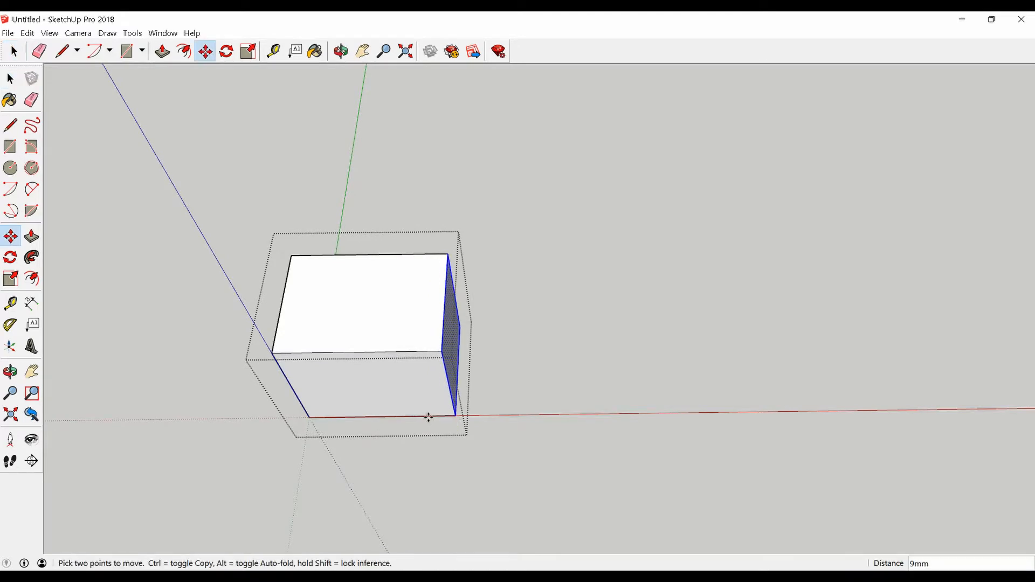
{"action": "left_click", "coordinate": [649, 417]}
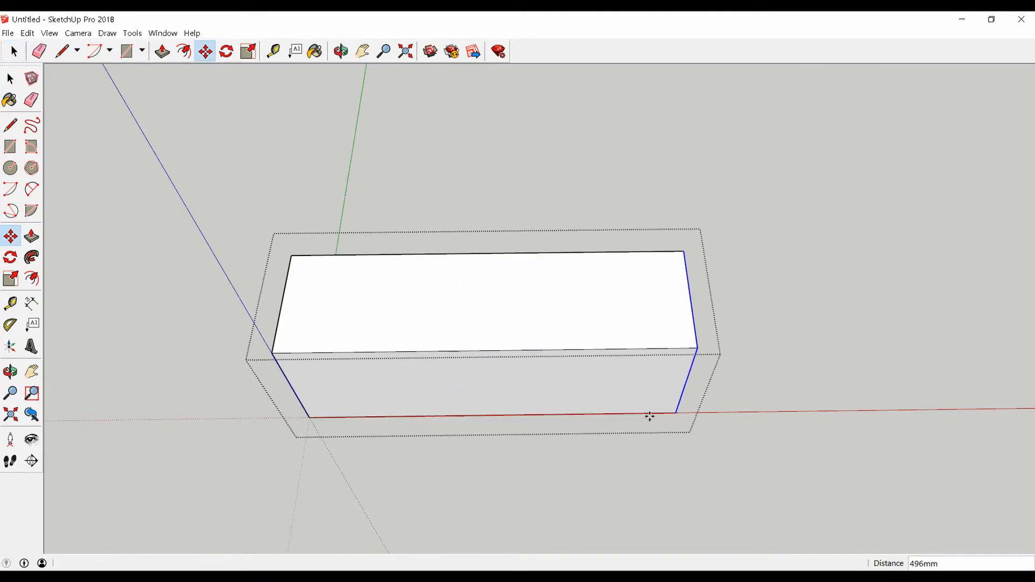
Move the stretched box's top face about 1 m away from its base to skew the box
{"action": "scroll", "coordinate": [644, 414], "scroll_direction": "down", "scroll_amount": 3}
{"action": "middle_click_drag", "start_coordinate": [639, 411], "coordinate": [399, 233]}
{"action": "key", "text": "space"}
{"action": "left_click", "coordinate": [546, 359]}
{"action": "scroll", "coordinate": [490, 335], "scroll_direction": "up", "scroll_amount": 4}
{"action": "key", "text": "m"}
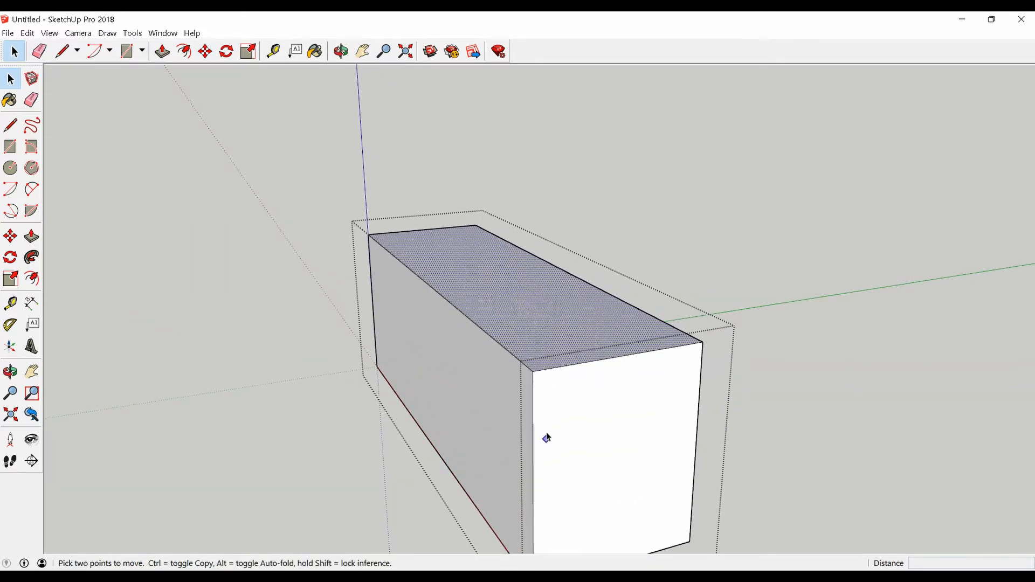
{"action": "left_click", "coordinate": [535, 464]}
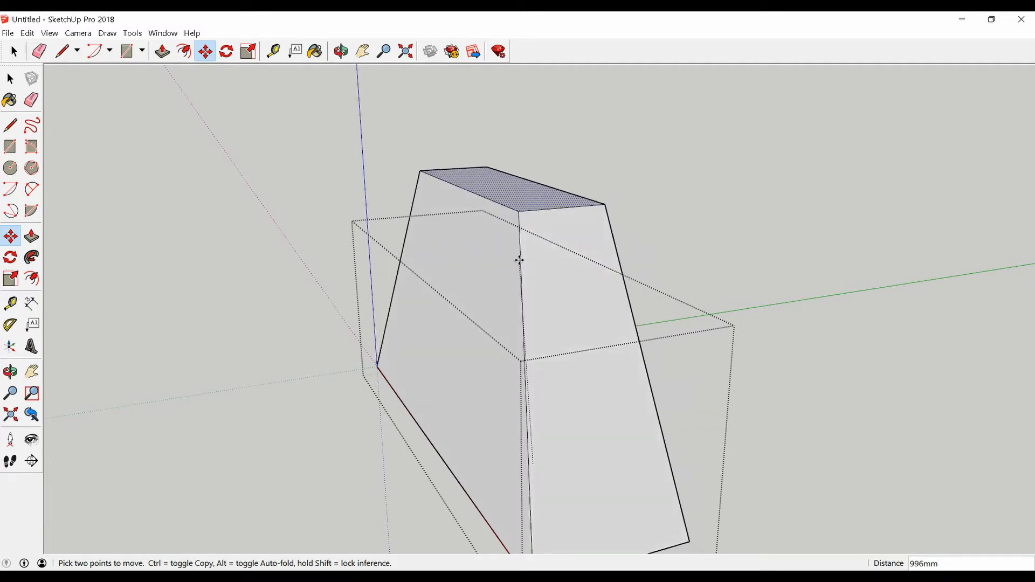
{"action": "left_click", "coordinate": [519, 245]}
Move the displaced top face along the red axis in the positive direction
{"action": "scroll", "coordinate": [473, 243], "scroll_direction": "down", "scroll_amount": 3}
{"action": "middle_click_drag", "start_coordinate": [471, 243], "coordinate": [776, 313]}
{"action": "left_click", "coordinate": [489, 240]}
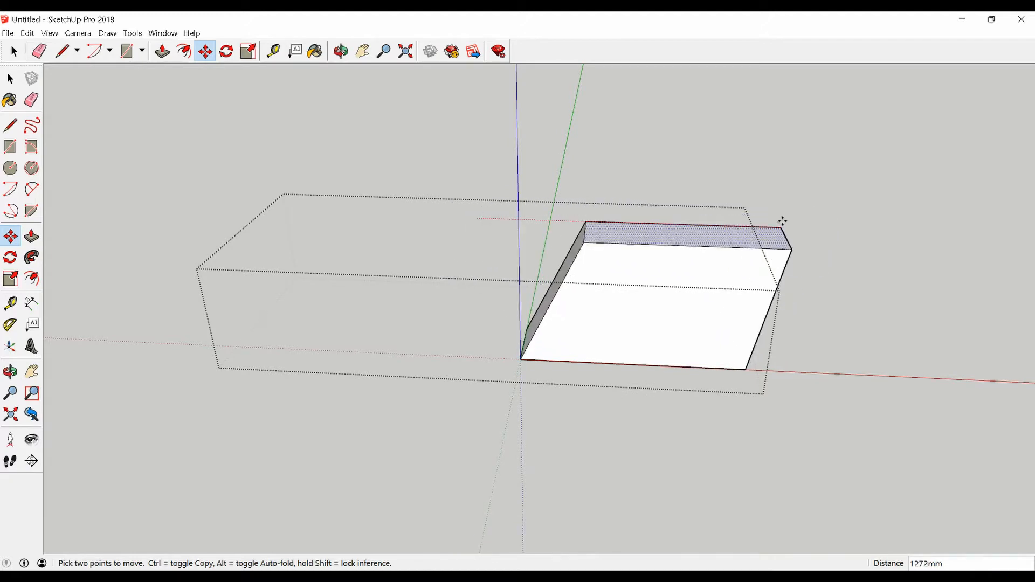
{"action": "left_click", "coordinate": [731, 218]}
Move the short front edge of the skewed box's top face about 631 mm
{"action": "middle_click_drag", "start_coordinate": [731, 220], "coordinate": [409, 242]}
{"action": "key", "text": "space"}
{"action": "left_click", "coordinate": [665, 411]}
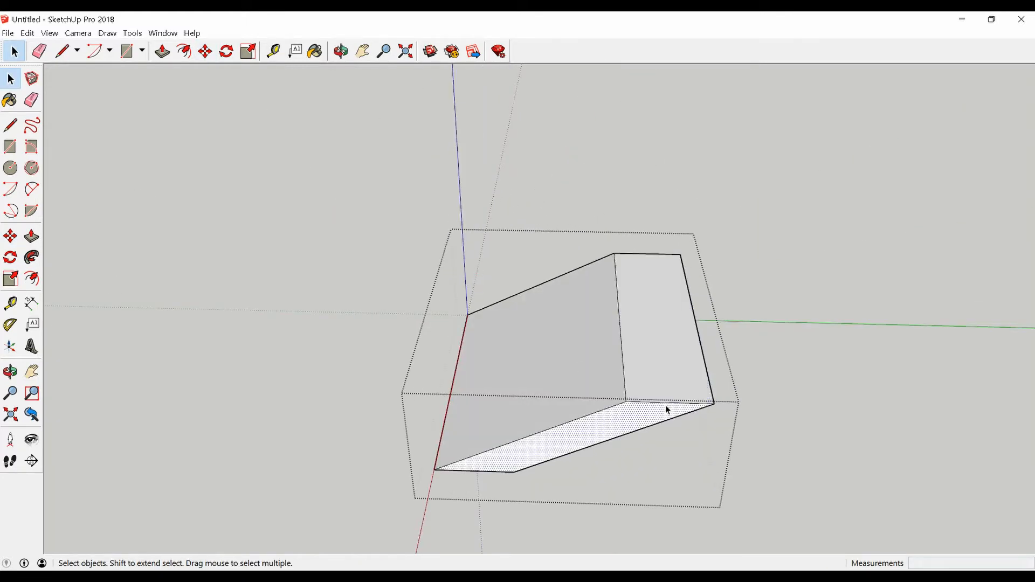
{"action": "left_click", "coordinate": [666, 408]}
{"action": "key", "text": "m"}
{"action": "left_click", "coordinate": [884, 411]}
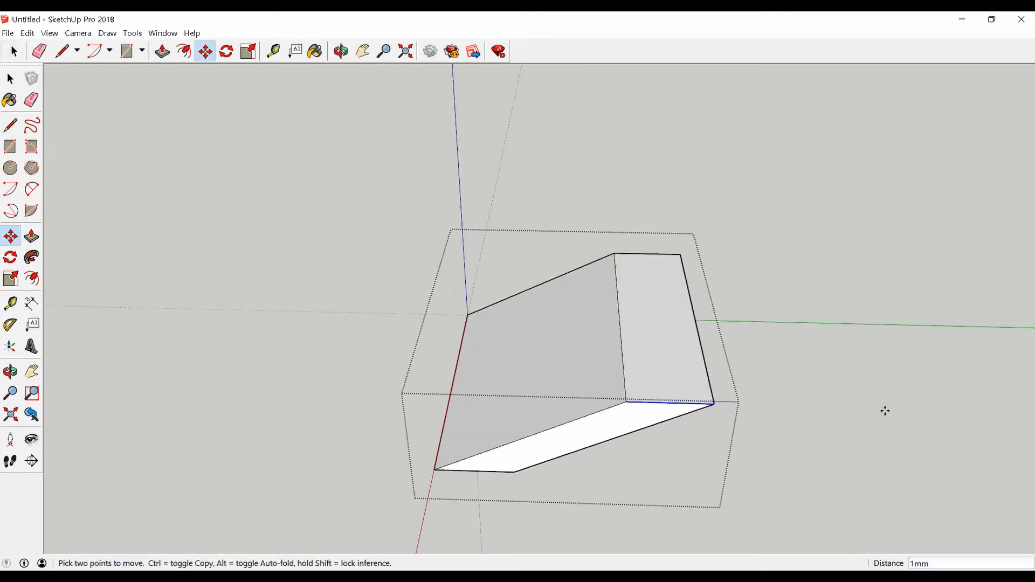
{"action": "left_click", "coordinate": [700, 425]}
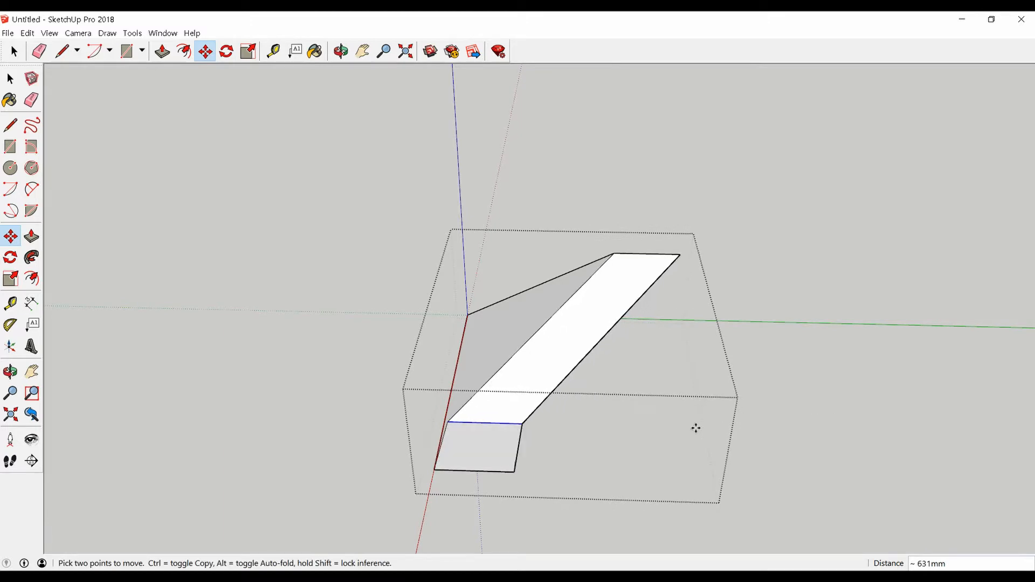
Add the adjoining long edge to the selected short edge and move both together from their shared corner
{"action": "middle_click_drag", "start_coordinate": [693, 430], "coordinate": [575, 404]}
{"action": "key", "text": "space"}
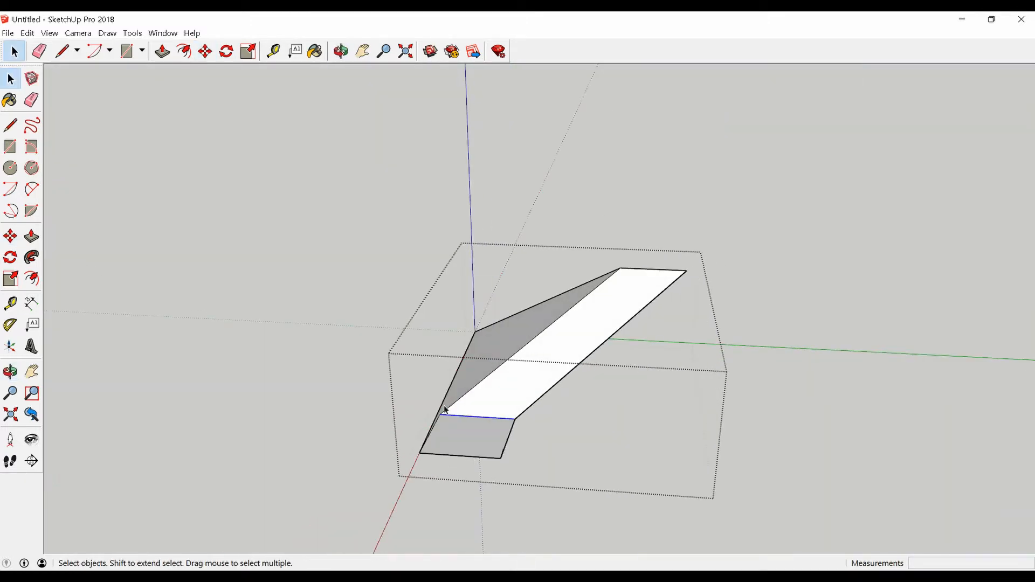
{"action": "left_click", "coordinate": [457, 401]}
{"action": "left_click", "coordinate": [448, 415], "text": "shift"}
{"action": "scroll", "coordinate": [448, 416], "scroll_direction": "up", "scroll_amount": 3}
{"action": "key", "text": "m"}
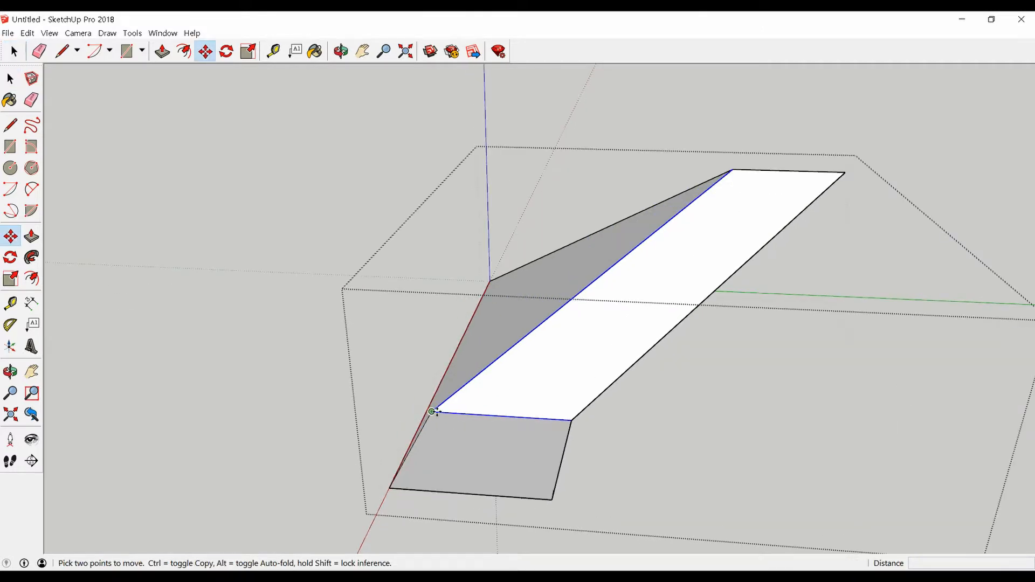
{"action": "left_click", "coordinate": [434, 413]}
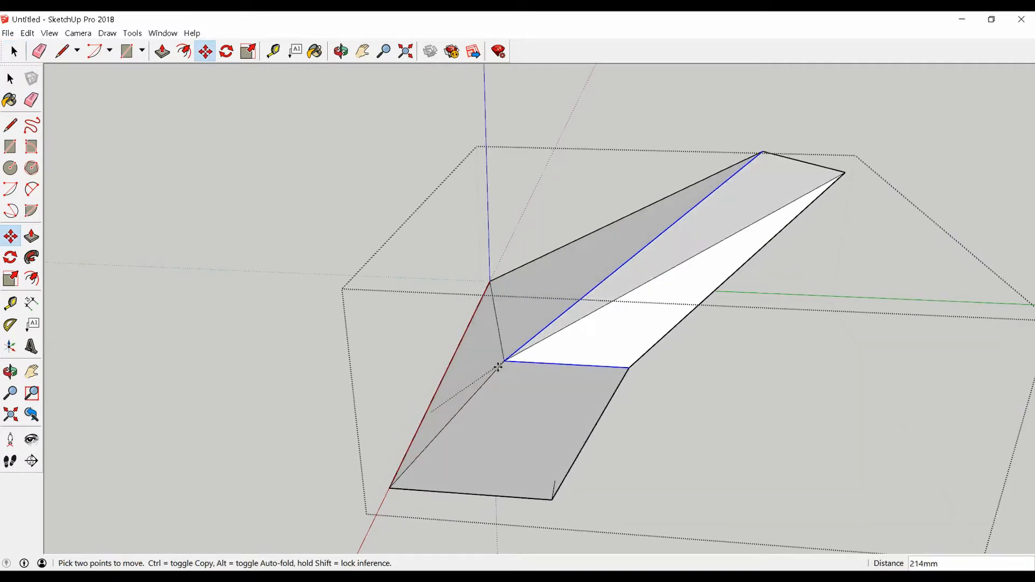
{"action": "left_click", "coordinate": [610, 303]}
Move the two selected edges twice more, using corners of the shape as base points, to distort it further
{"action": "scroll", "coordinate": [411, 354], "scroll_direction": "down", "scroll_amount": 3}
{"action": "middle_click_drag", "start_coordinate": [411, 353], "coordinate": [599, 359]}
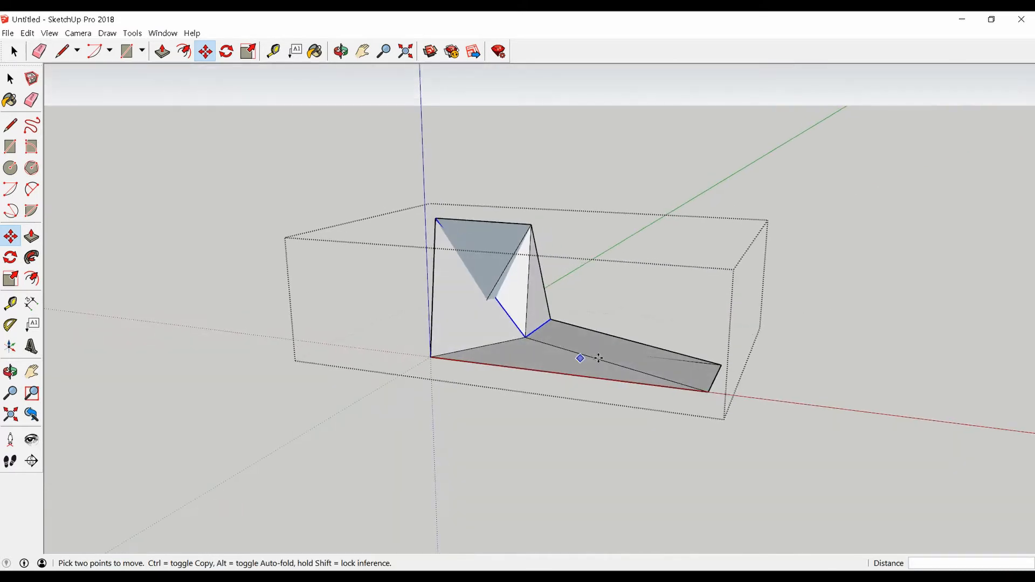
{"action": "left_click", "coordinate": [524, 337]}
{"action": "left_click", "coordinate": [697, 241]}
{"action": "middle_click_drag", "start_coordinate": [697, 241], "coordinate": [356, 428]}
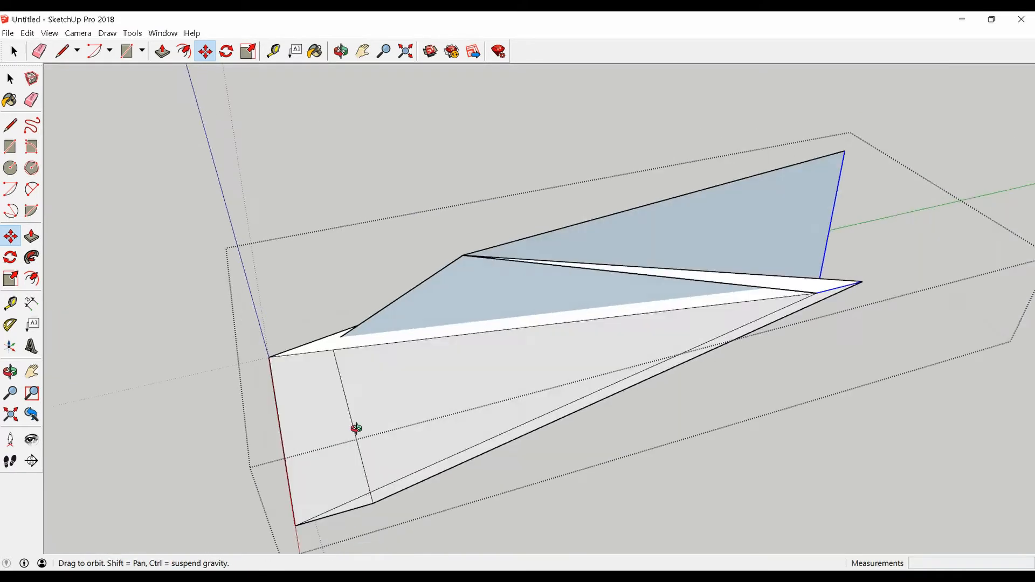
{"action": "left_click", "coordinate": [863, 282]}
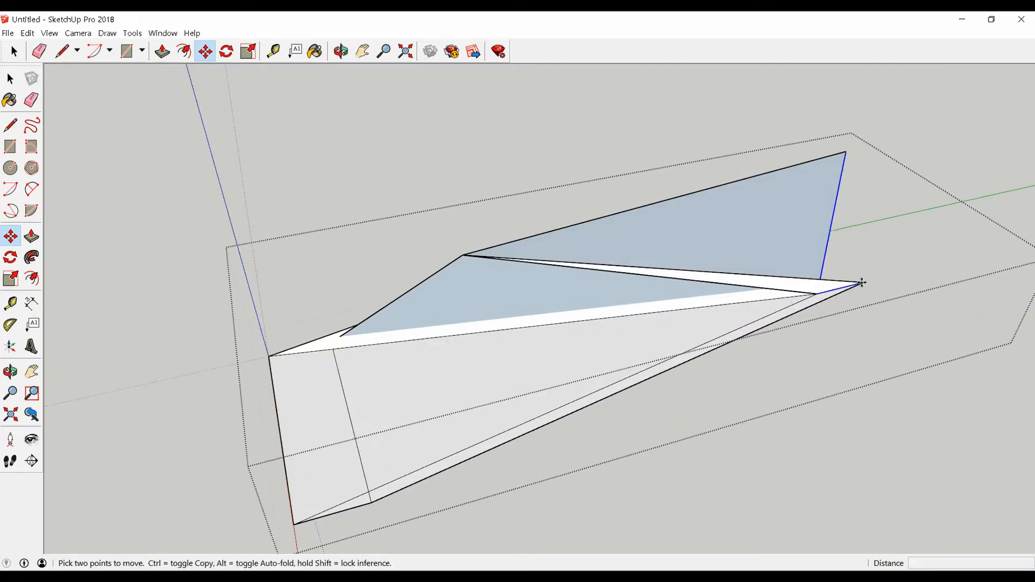
{"action": "left_click", "coordinate": [490, 216]}
Leave group editing and delete the whole distorted shape
{"action": "scroll", "coordinate": [395, 388], "scroll_direction": "down", "scroll_amount": 2}
{"action": "scroll", "coordinate": [395, 388], "scroll_direction": "down", "scroll_amount": 2}
{"action": "middle_click_drag", "start_coordinate": [395, 388], "coordinate": [731, 411]}
{"action": "key", "text": "space"}
{"action": "left_click", "coordinate": [733, 412]}
{"action": "left_click_drag", "start_coordinate": [586, 478], "coordinate": [225, 229]}
{"action": "key", "text": "Delete"}
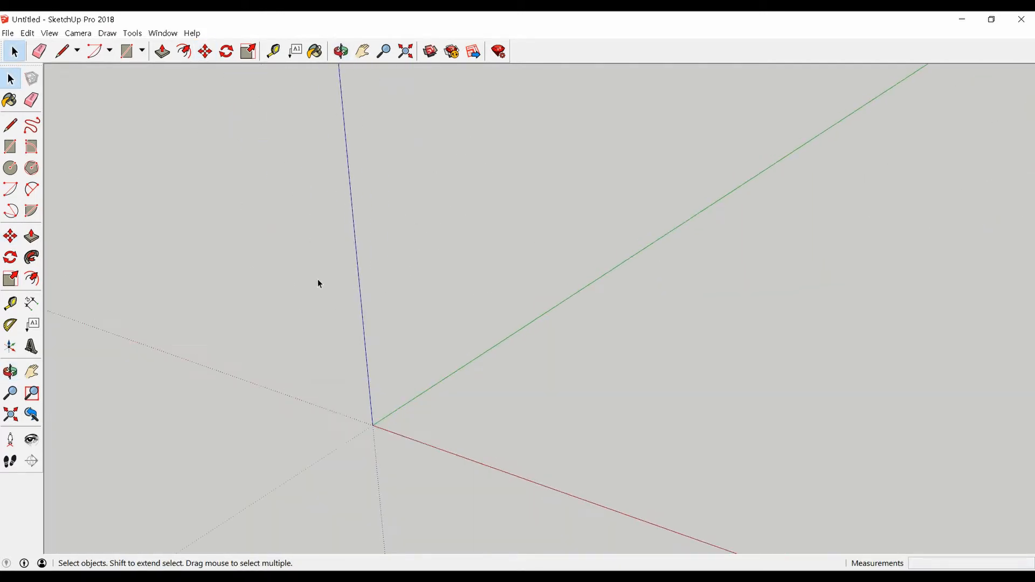
Draw a rectangle from the origin on the ground plane and pull it up into a box
{"action": "middle_click_drag", "start_coordinate": [319, 282], "coordinate": [496, 275]}
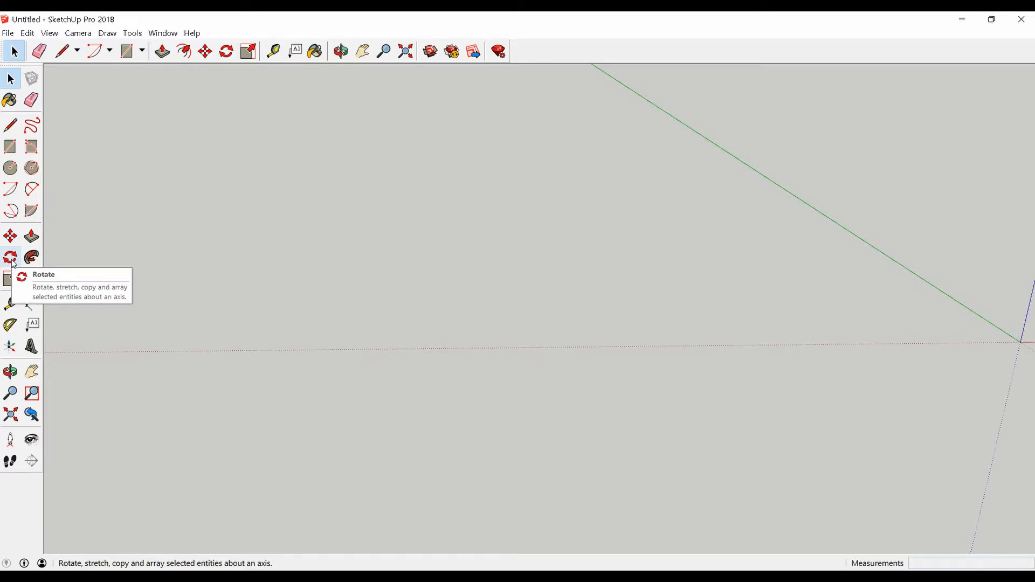
{"action": "middle_click_drag", "start_coordinate": [270, 243], "coordinate": [545, 386]}
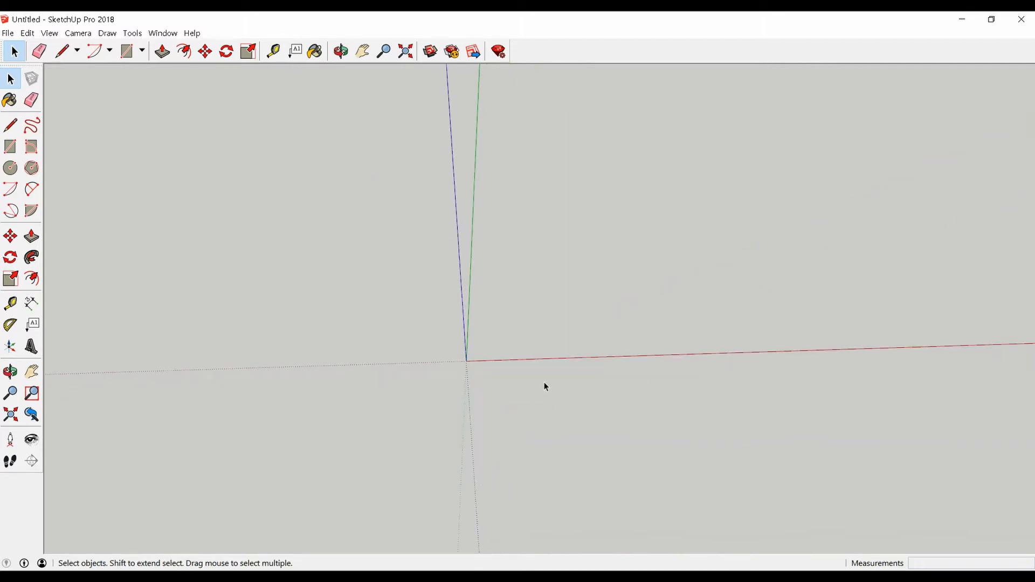
{"action": "key", "text": "r"}
{"action": "left_click", "coordinate": [467, 360]}
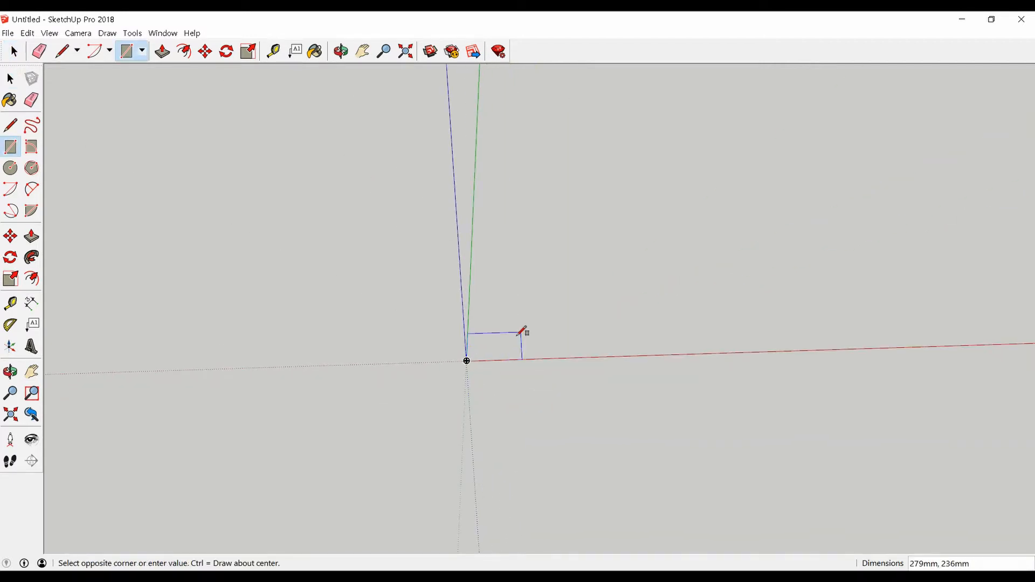
{"action": "left_click", "coordinate": [525, 301]}
{"action": "key", "text": "space"}
{"action": "key", "text": "p"}
{"action": "left_click_drag", "start_coordinate": [506, 329], "coordinate": [497, 301]}
Select all of the new box's geometry and make it a group
{"action": "key", "text": "space"}
{"action": "left_click_drag", "start_coordinate": [369, 188], "coordinate": [579, 378]}
{"action": "scroll", "coordinate": [476, 327], "scroll_direction": "up", "scroll_amount": 4}
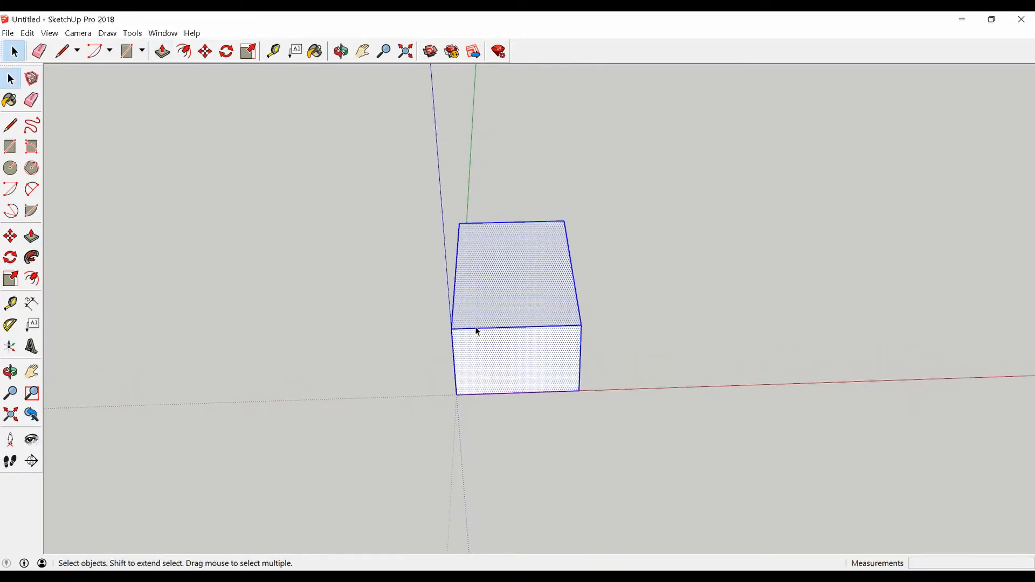
{"action": "right_click", "coordinate": [476, 326]}
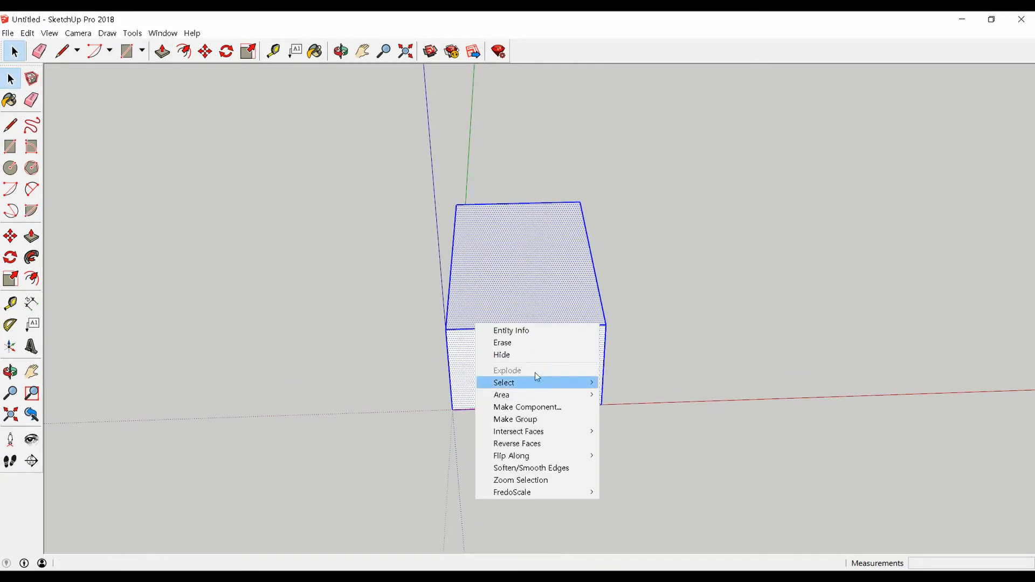
{"action": "left_click", "coordinate": [523, 419]}
Rotate the grouped box about 91.4 degrees in the horizontal plane around its upper corner above the origin
{"action": "left_click", "coordinate": [10, 257]}
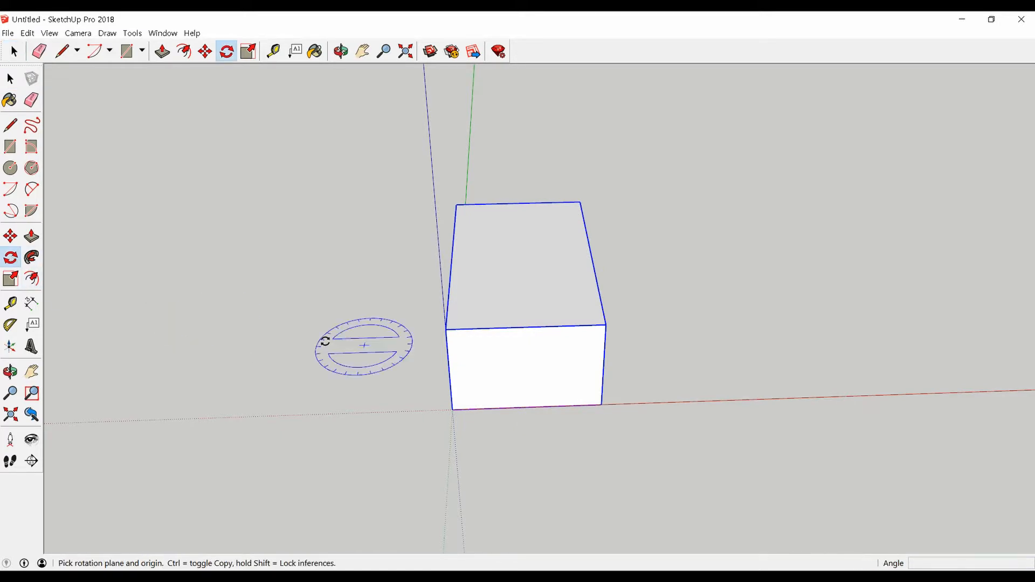
{"action": "left_click", "coordinate": [446, 328]}
{"action": "left_click", "coordinate": [544, 242]}
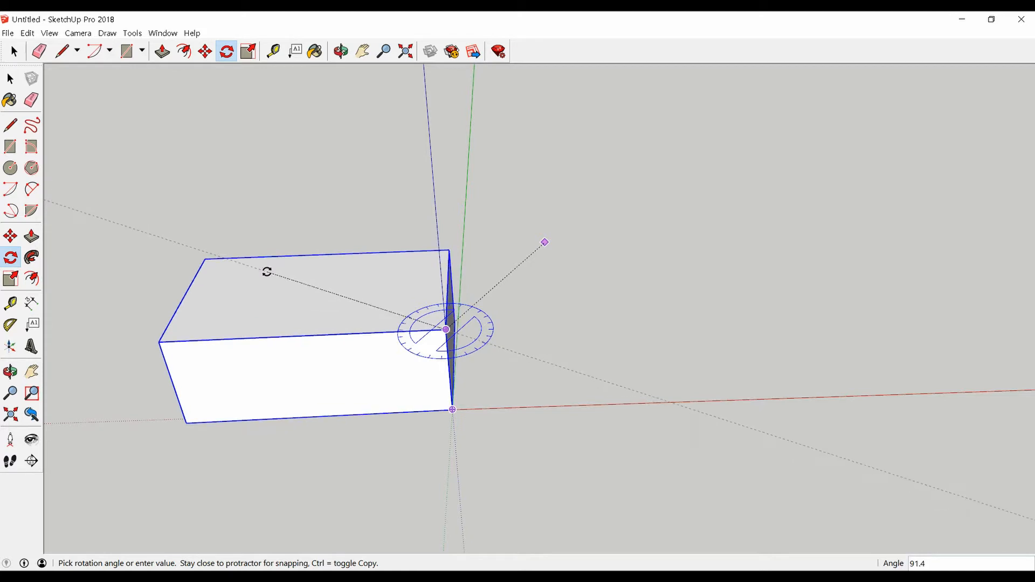
{"action": "left_click", "coordinate": [267, 271]}
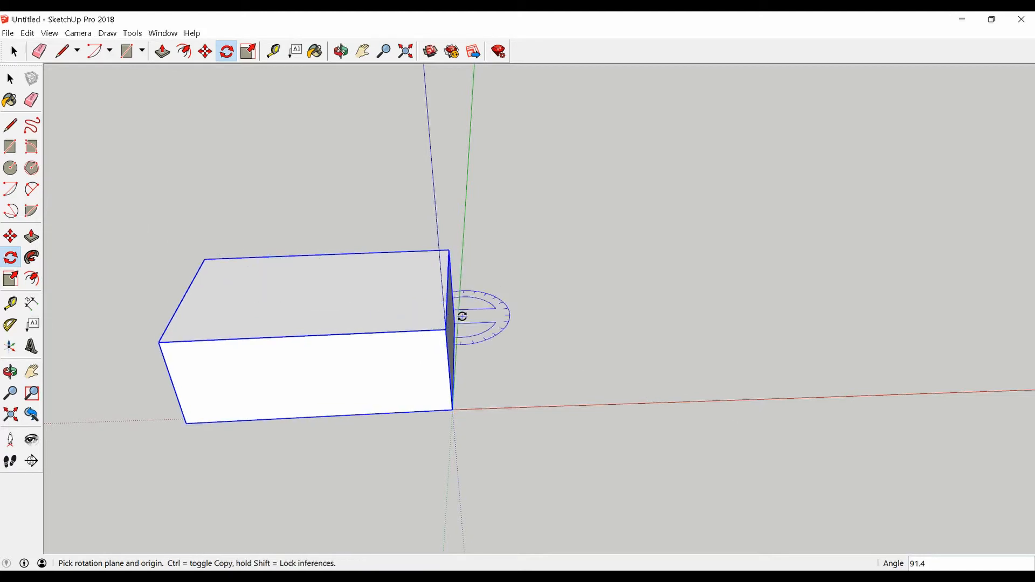
Rotate the box 90 degrees around its corner at the origin so it stands upright
{"action": "left_click", "coordinate": [452, 409]}
{"action": "left_click", "coordinate": [324, 371]}
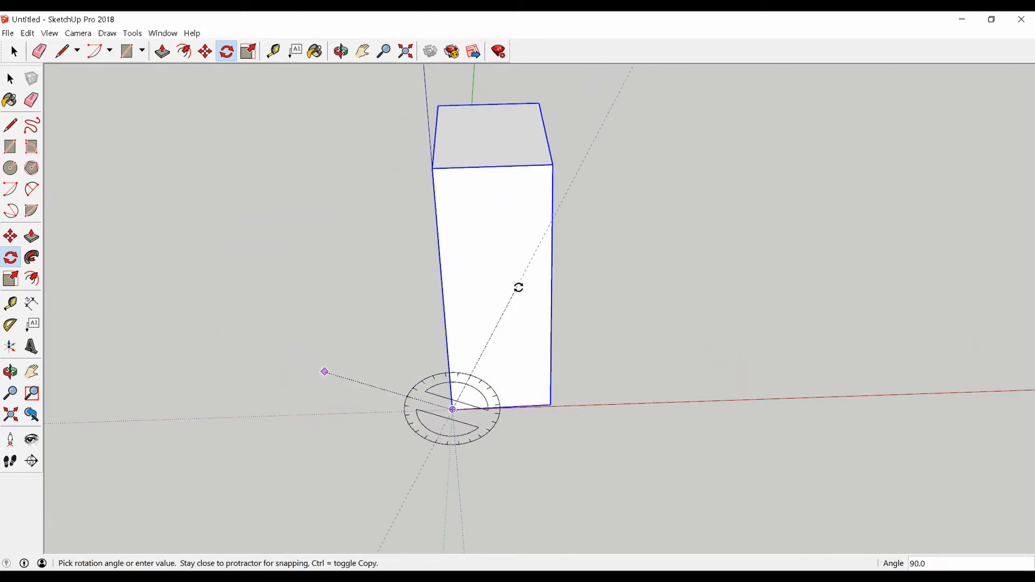
{"action": "left_click", "coordinate": [518, 287]}
Rotate the box 90 degrees in the horizontal plane around its corner on the blue axis
{"action": "middle_click_drag", "start_coordinate": [520, 324], "coordinate": [438, 342]}
{"action": "left_click", "coordinate": [428, 294]}
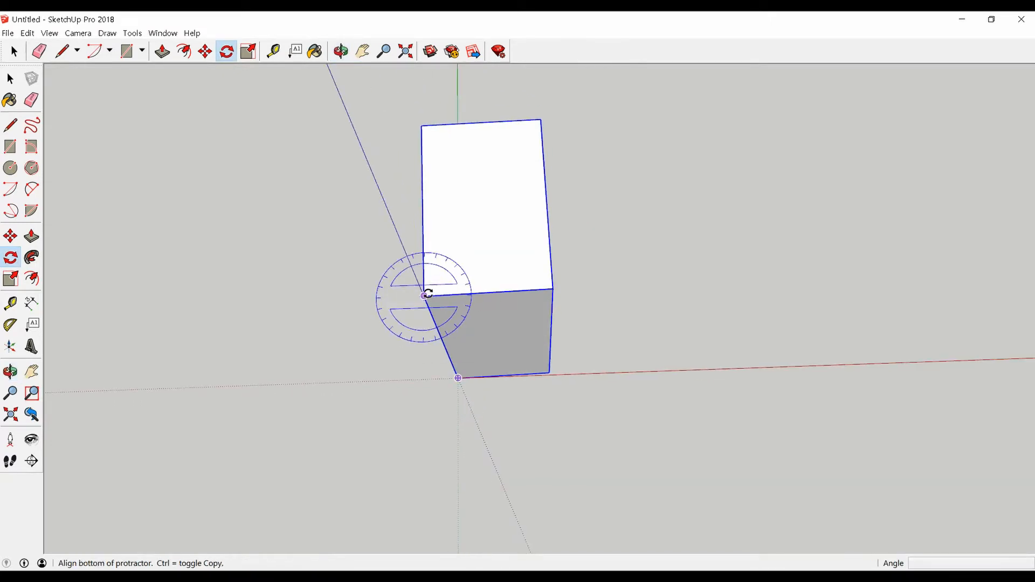
{"action": "left_click", "coordinate": [449, 190]}
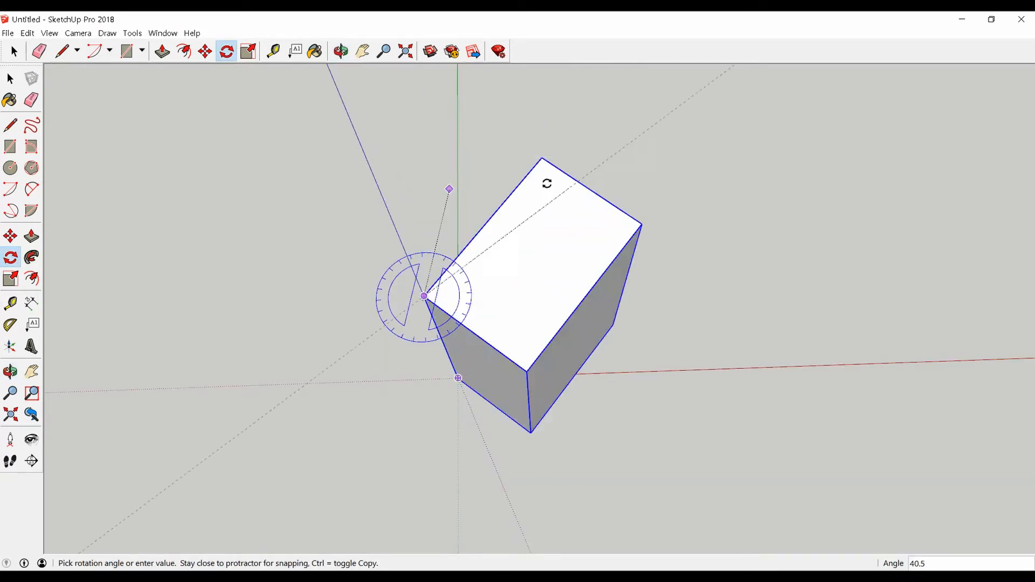
{"action": "left_click", "coordinate": [653, 343]}
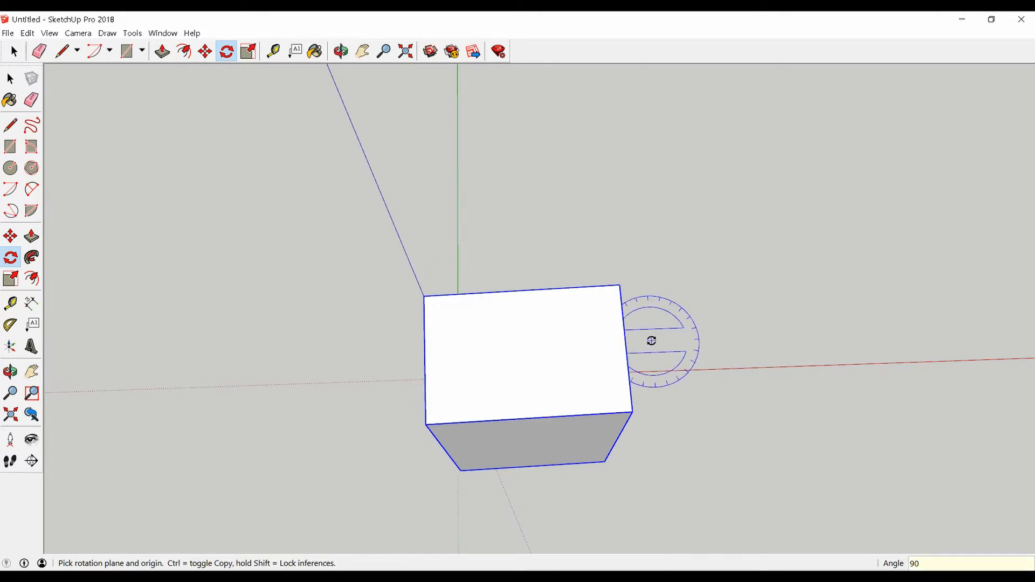
Make a copy of the box rotated 180 degrees around its top corner on the blue axis
{"action": "middle_click_drag", "start_coordinate": [648, 340], "coordinate": [469, 249]}
{"action": "key", "text": "space"}
{"action": "middle_click_drag", "start_coordinate": [531, 344], "coordinate": [500, 357]}
{"action": "key", "text": "q"}
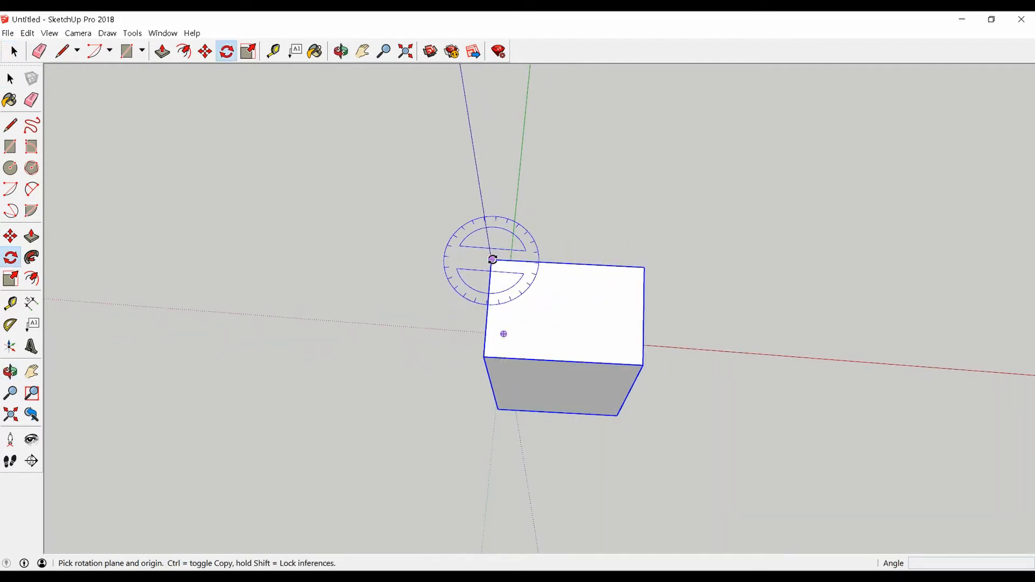
{"action": "left_click", "coordinate": [491, 259]}
{"action": "left_click", "coordinate": [582, 341]}
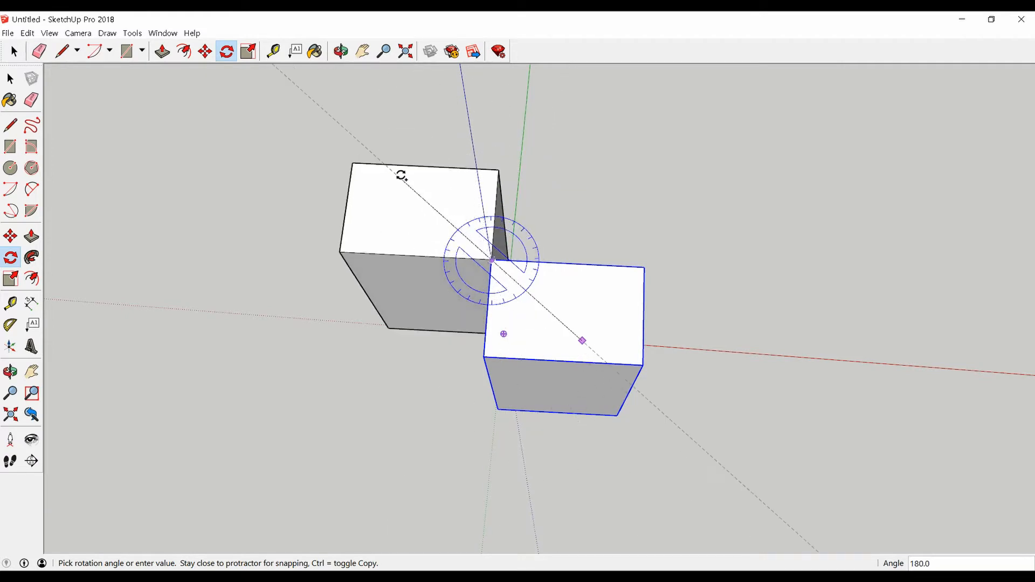
{"action": "left_click", "coordinate": [395, 178]}
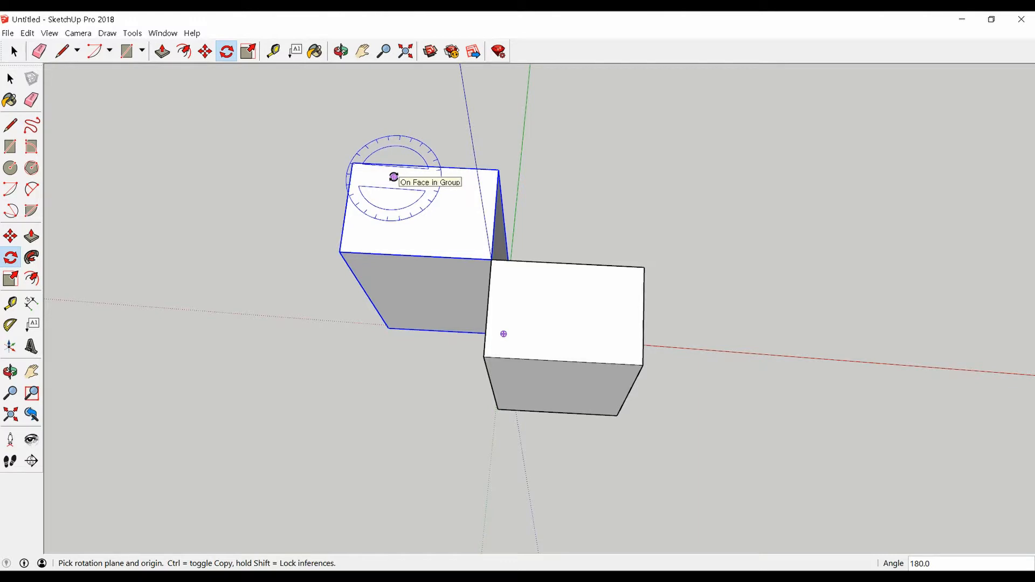
Delete the rotated copy, keeping only the original box
{"action": "scroll", "coordinate": [474, 439], "scroll_direction": "down", "scroll_amount": 4}
{"action": "key", "text": "space"}
{"action": "scroll", "coordinate": [749, 289], "scroll_direction": "down", "scroll_amount": 2}
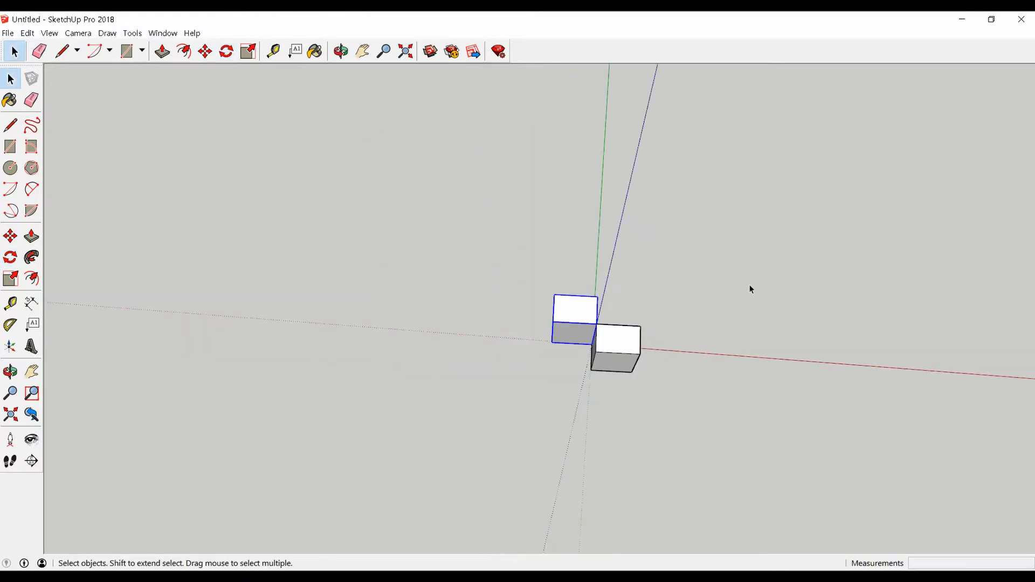
{"action": "scroll", "coordinate": [749, 285], "scroll_direction": "down", "scroll_amount": 1}
{"action": "key", "text": "Delete"}
Make a copy of the box rotated about 35.6 degrees in the horizontal plane around a point on the green axis
{"action": "scroll", "coordinate": [652, 333], "scroll_direction": "up", "scroll_amount": 2}
{"action": "left_click", "coordinate": [651, 333]}
{"action": "middle_click", "coordinate": [651, 333]}
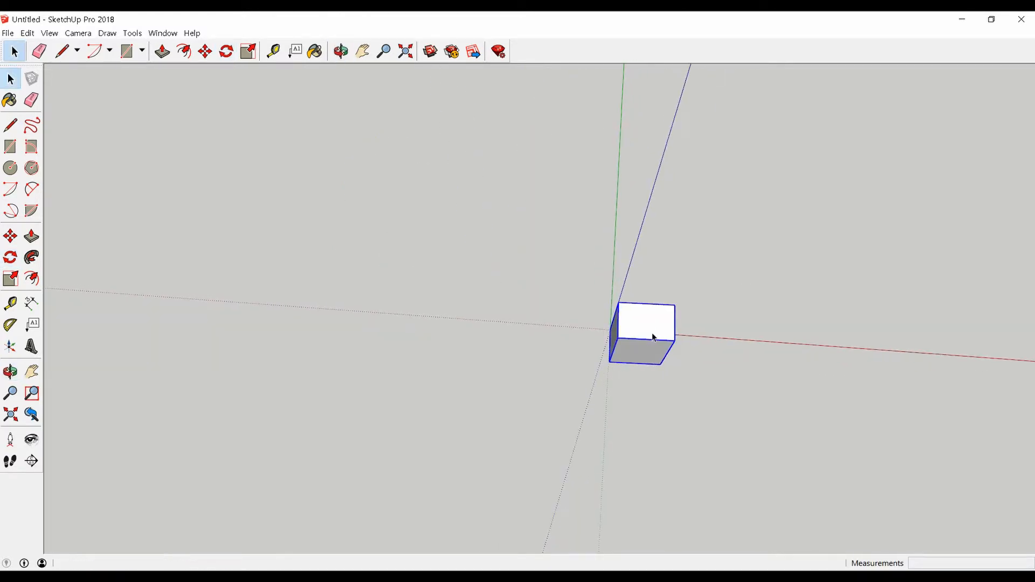
{"action": "key", "text": "q"}
{"action": "left_click_drag", "start_coordinate": [616, 224], "coordinate": [674, 331]}
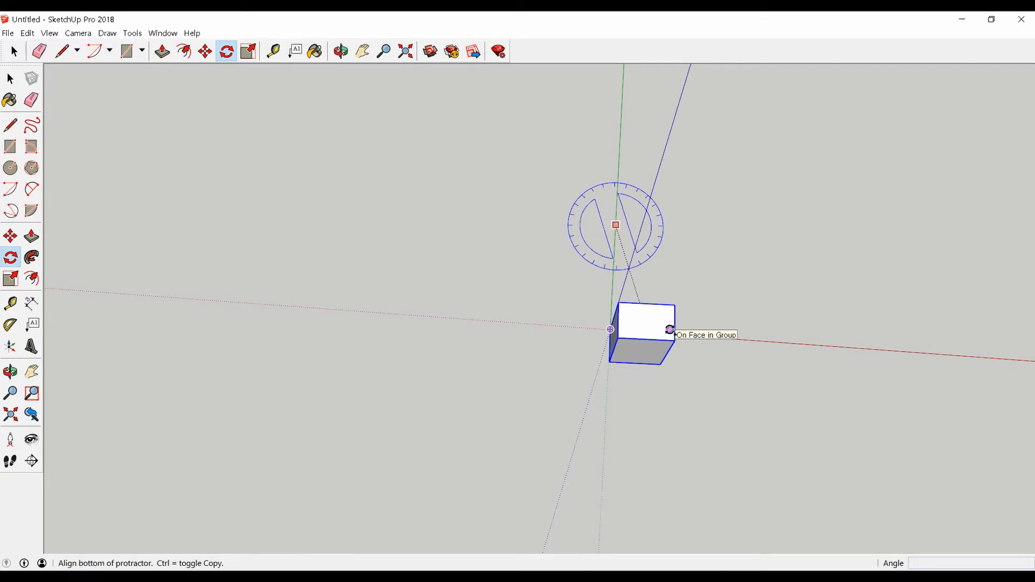
{"action": "left_click", "coordinate": [670, 330]}
{"action": "key", "text": "ctrl"}
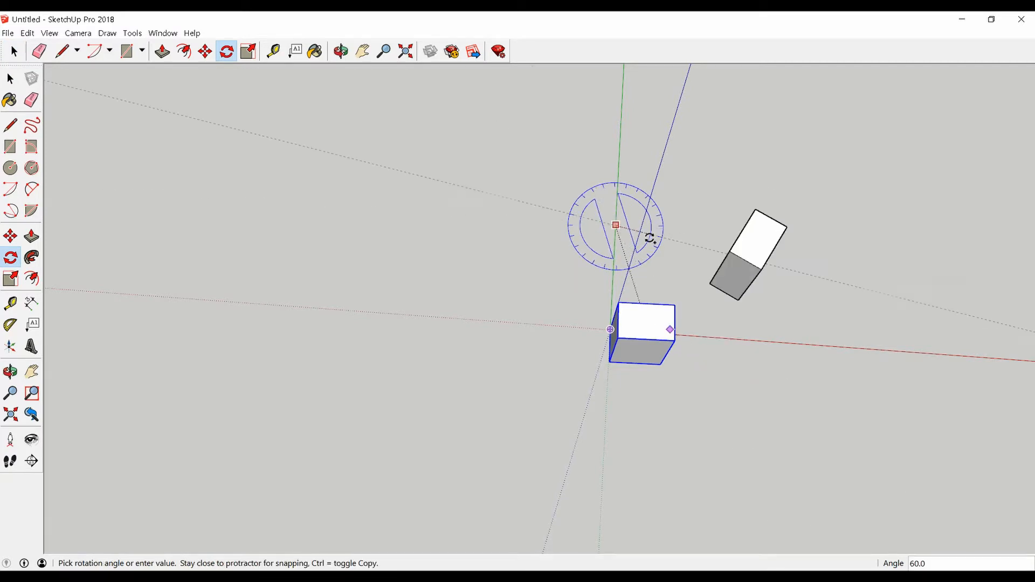
{"action": "scroll", "coordinate": [654, 254], "scroll_direction": "up", "scroll_amount": 3}
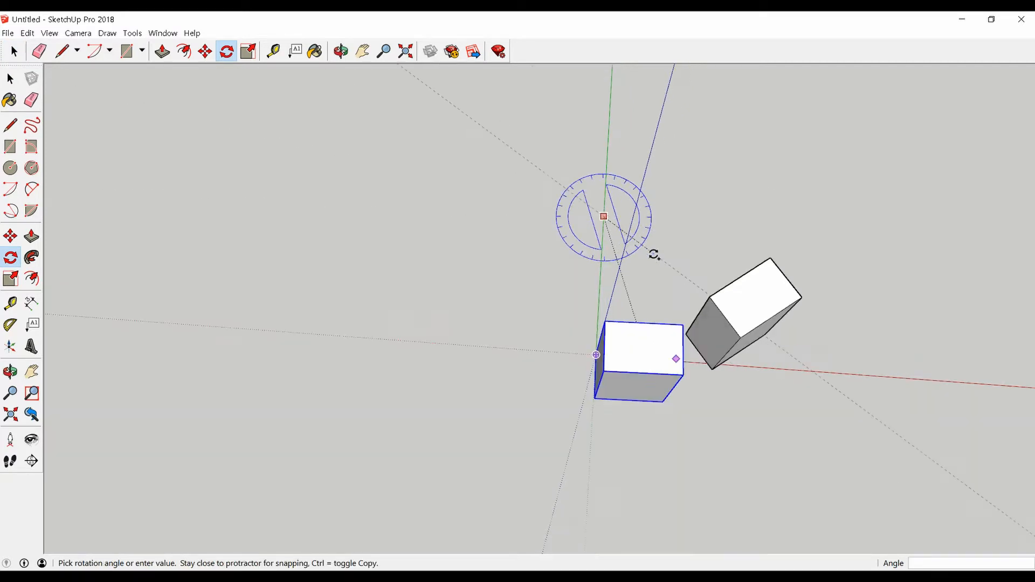
{"action": "left_click", "coordinate": [714, 297]}
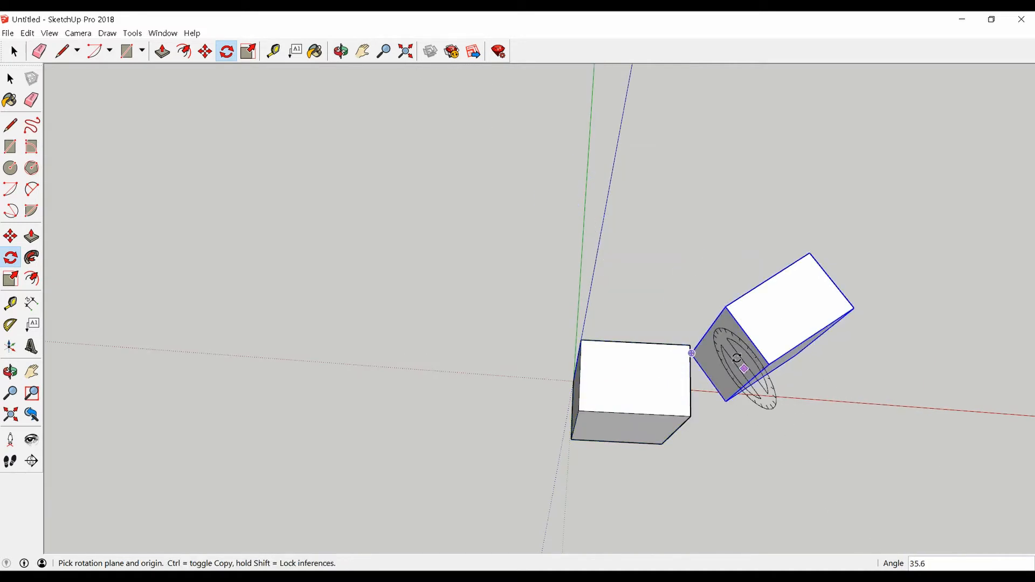
Multiply the rotated copy into a circular array with *10, and undo the array and the copy
{"action": "scroll", "coordinate": [722, 436], "scroll_direction": "down", "scroll_amount": 5}
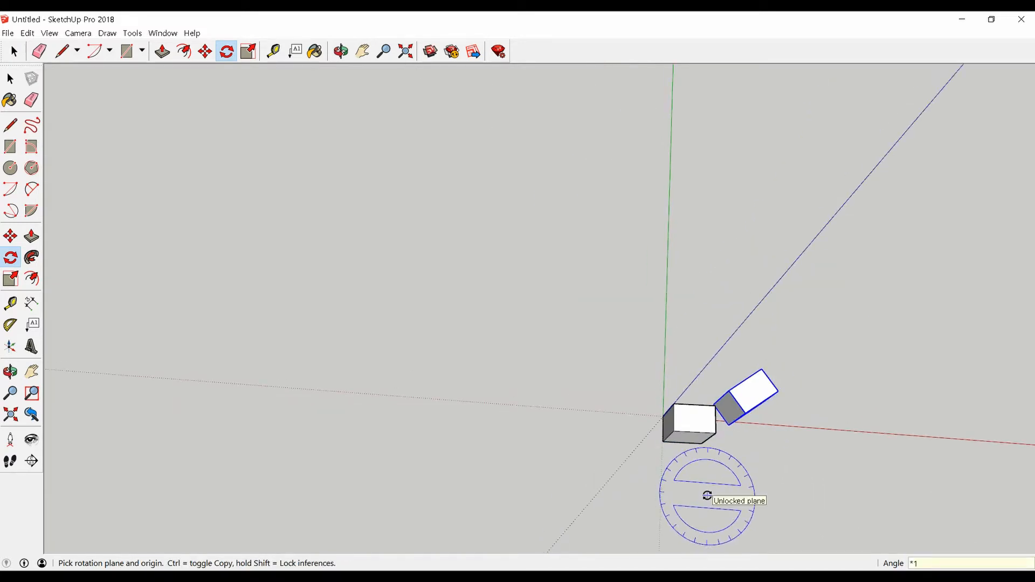
{"action": "key", "text": "Return"}
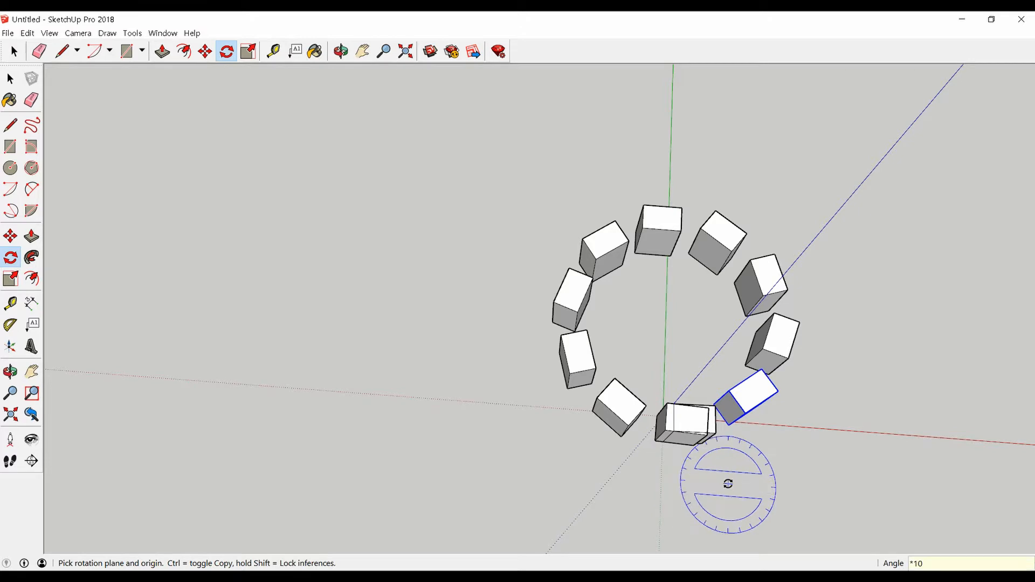
{"action": "key", "text": "ctrl+z"}
Make a copy of the box rotated 180 degrees around its top corner on the blue axis, and divide the rotation with /2
{"action": "key", "text": "space"}
{"action": "left_click", "coordinate": [695, 425]}
{"action": "scroll", "coordinate": [695, 424], "scroll_direction": "up", "scroll_amount": 3}
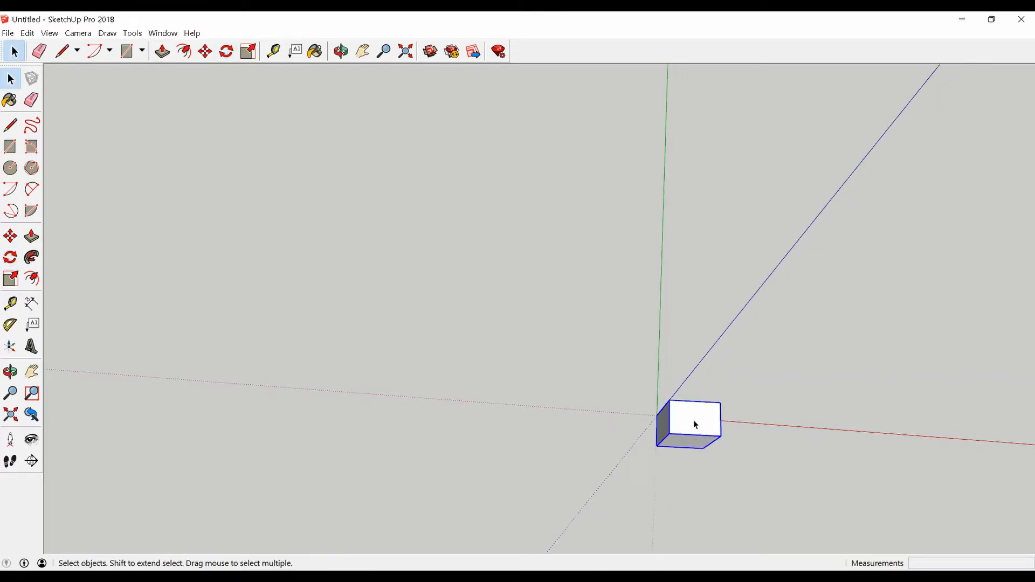
{"action": "key", "text": "q"}
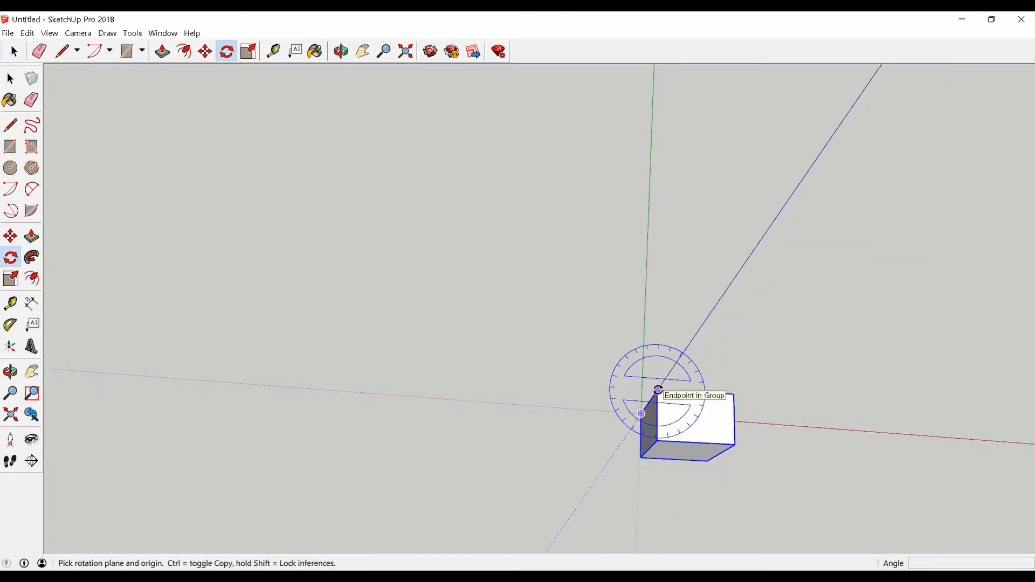
{"action": "left_click", "coordinate": [658, 389]}
{"action": "left_click", "coordinate": [710, 430]}
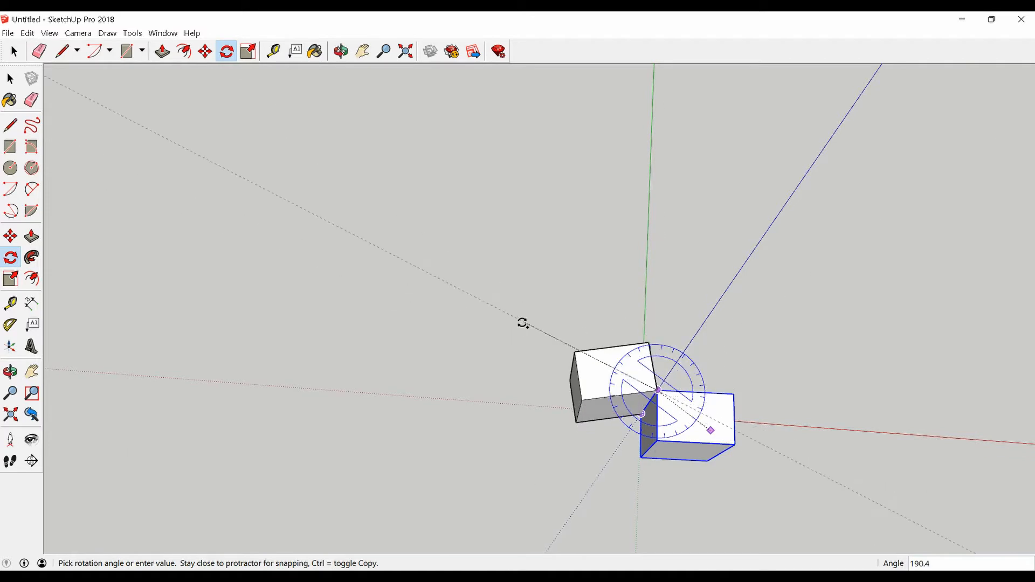
{"action": "left_click", "coordinate": [544, 300]}
{"action": "type", "text": "/2"}
{"action": "key", "text": "Return"}
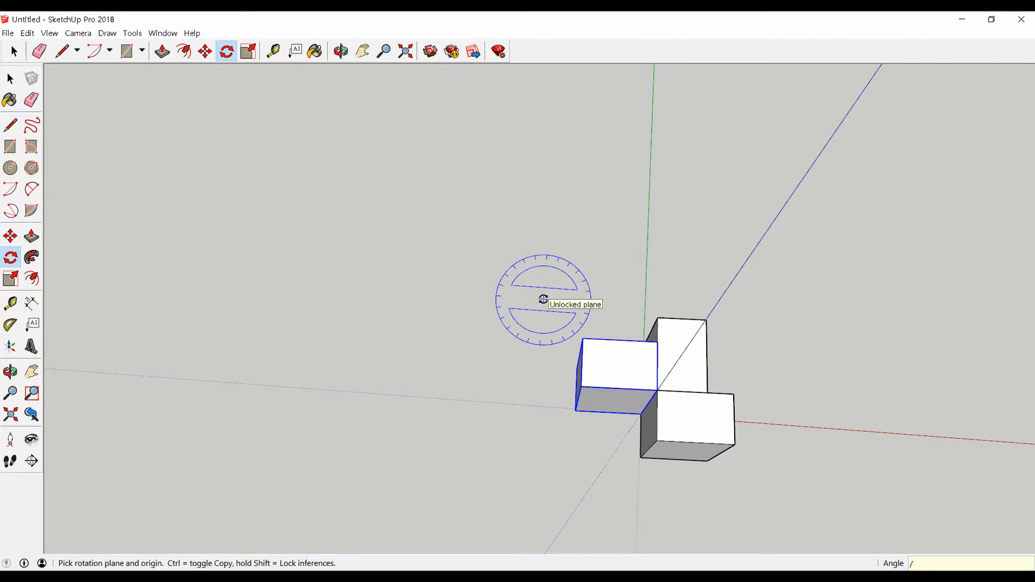
Divide the rotated copies of the box with /3 and undo the whole radial array
{"action": "key", "text": "Return"}
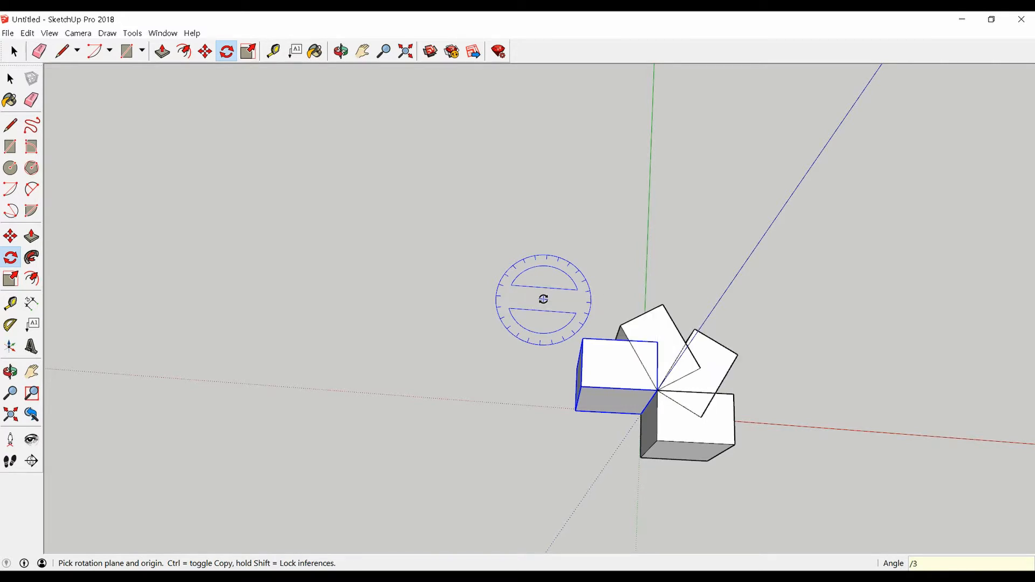
{"action": "key", "text": "space"}
{"action": "key", "text": "ctrl+z"}
{"action": "key", "text": "ctrl+z"}
{"action": "key", "text": "ctrl+z"}
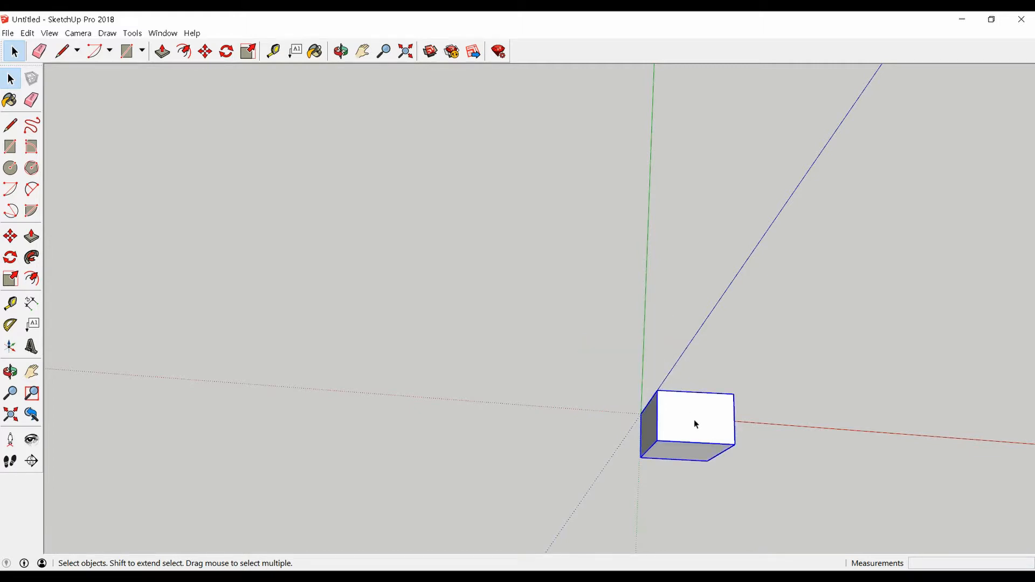
Rotate-copy the box 360 degrees around a point on the dotted red axis and divide the array with /10
{"action": "key", "text": "q"}
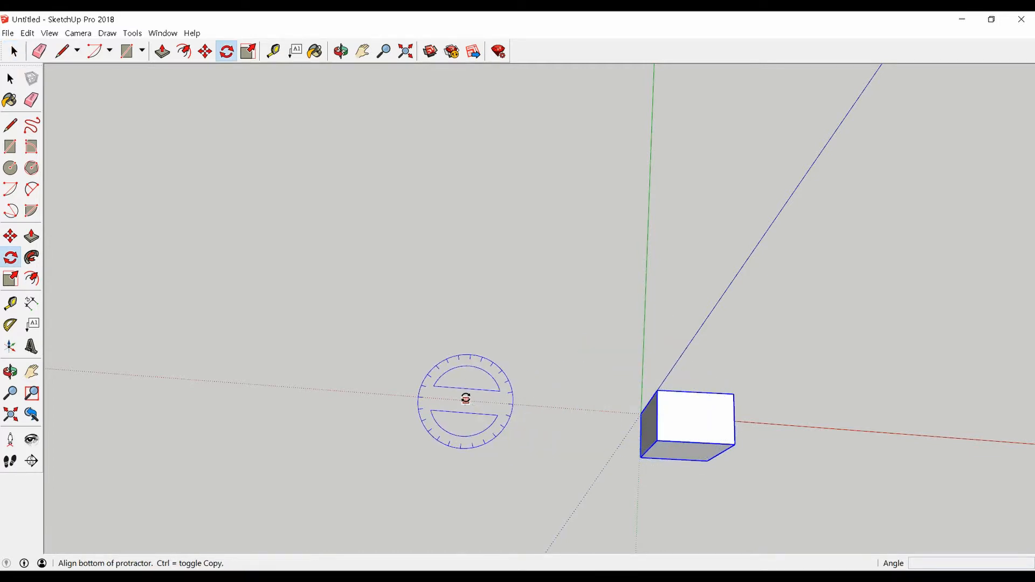
{"action": "left_click", "coordinate": [677, 409]}
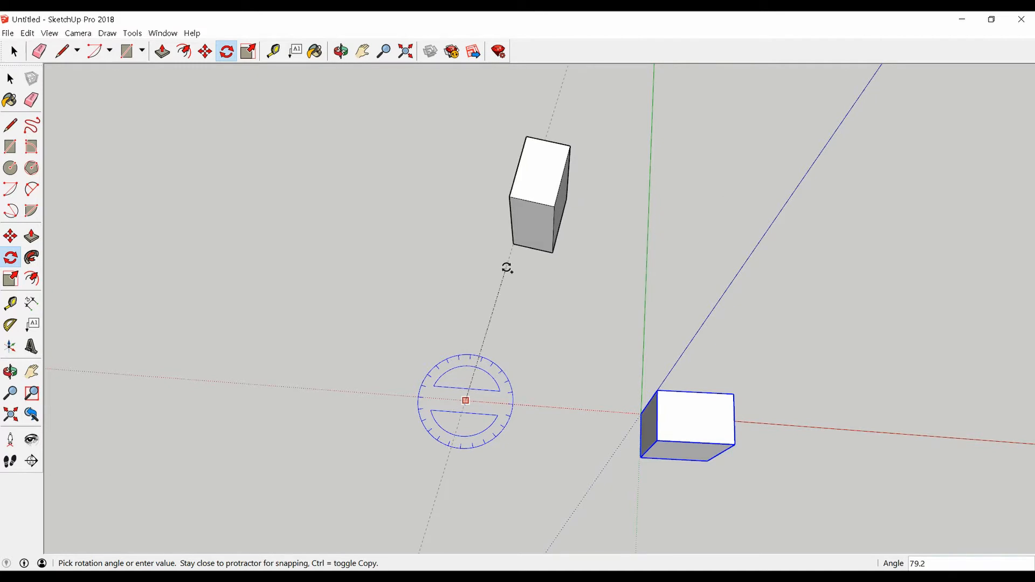
{"action": "key", "text": "Escape"}
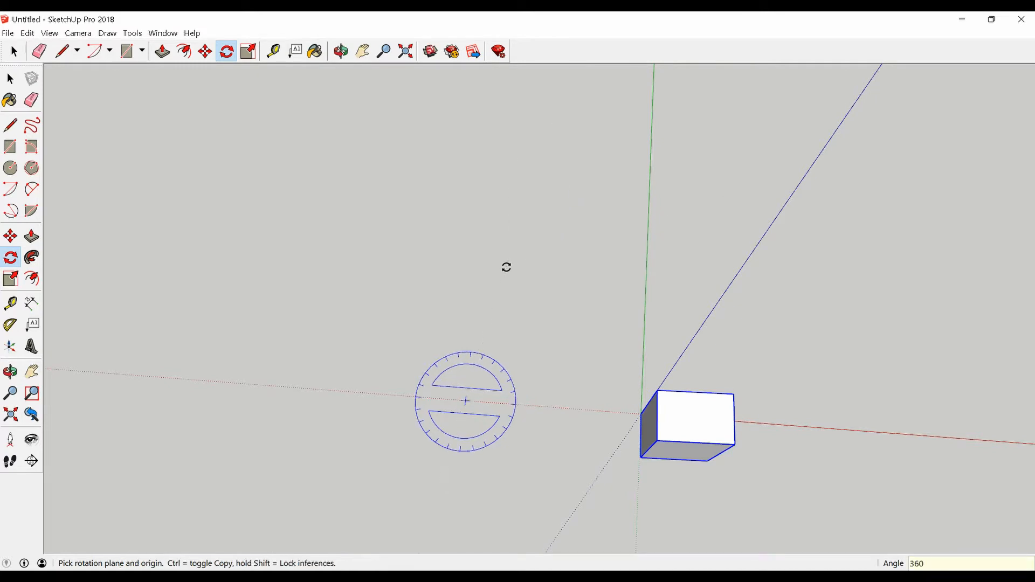
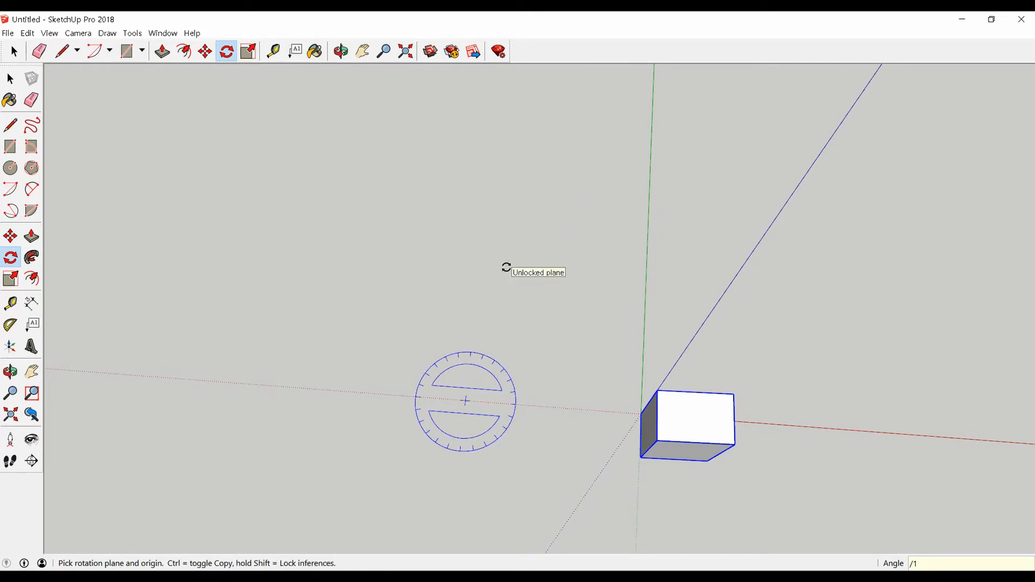
{"action": "key", "text": "Return"}
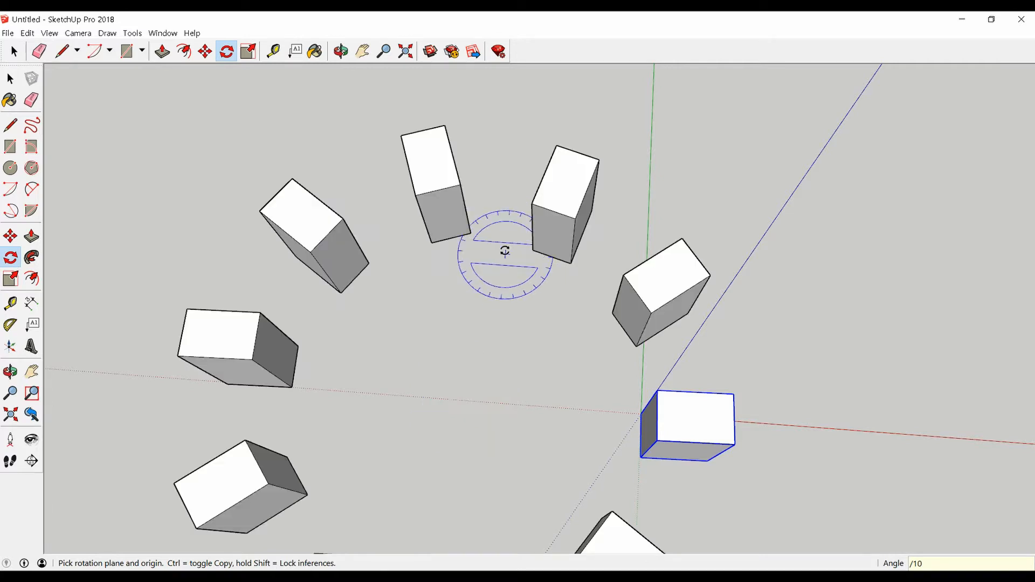
Redivide the circular array of boxes, trying /4 and /20 among other divisions and settling on /25
{"action": "scroll", "coordinate": [526, 251], "scroll_direction": "down", "scroll_amount": 5}
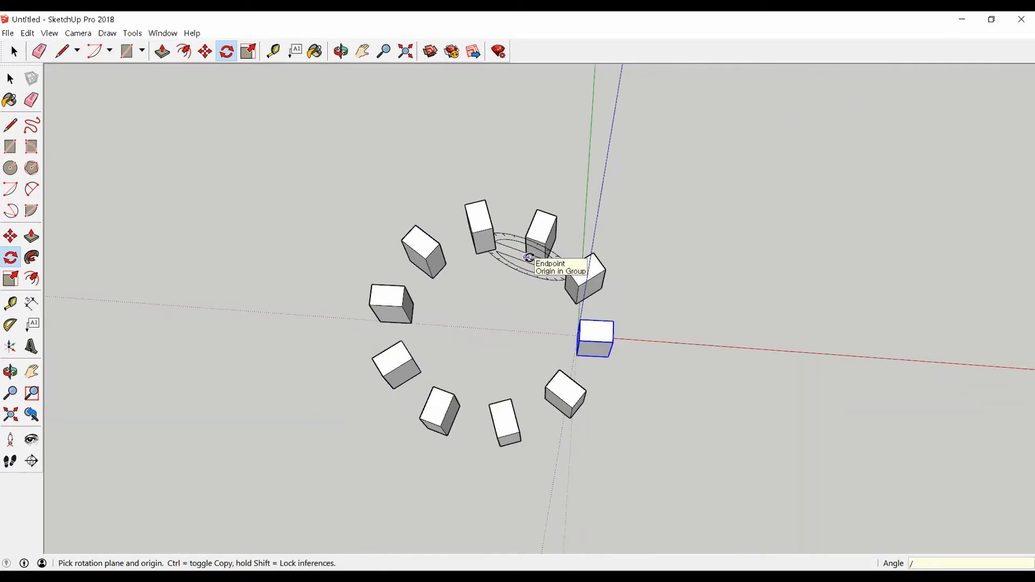
{"action": "key", "text": "Return"}
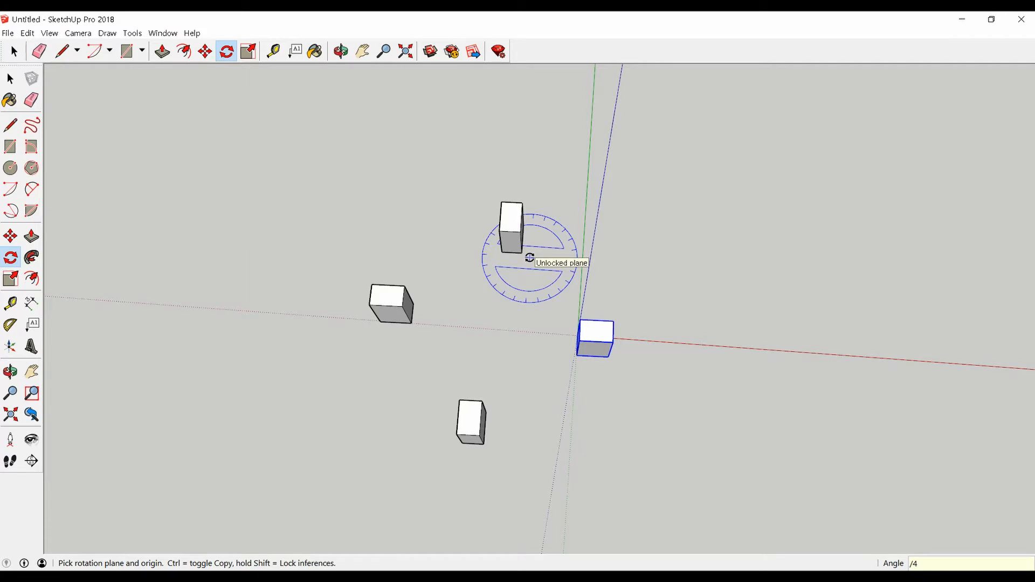
{"action": "key", "text": "Return"}
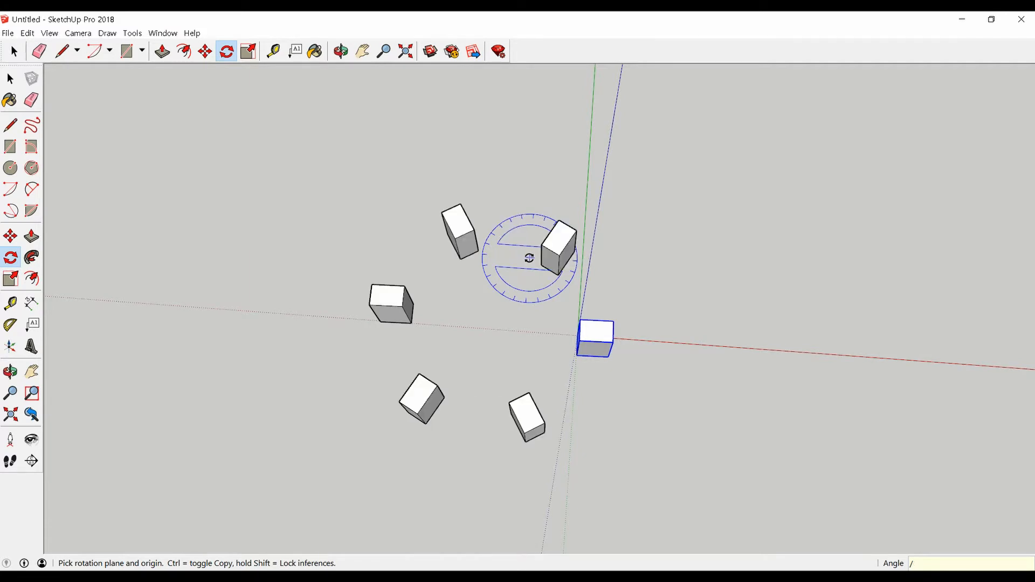
{"action": "key", "text": "Return"}
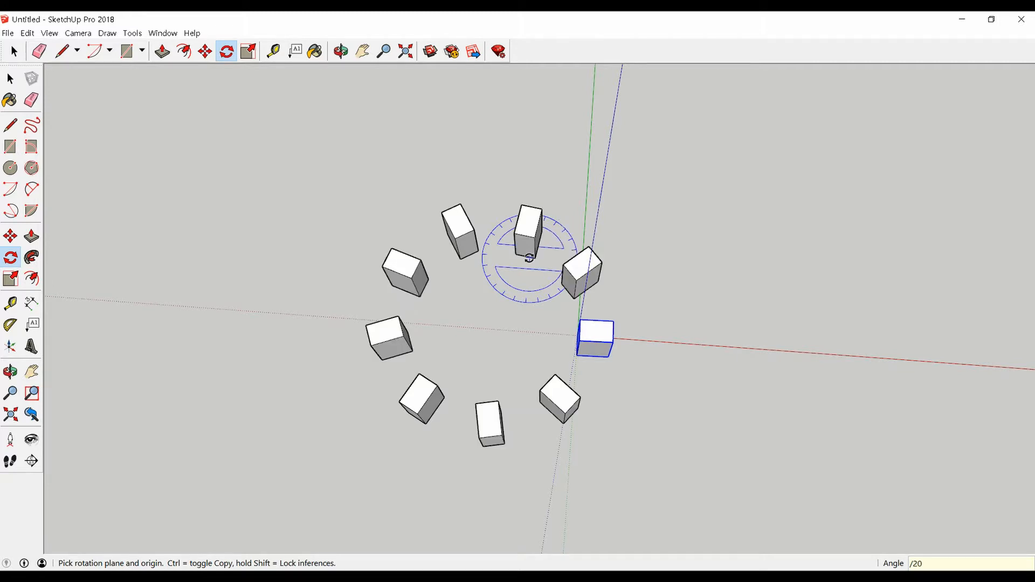
{"action": "key", "text": "Return"}
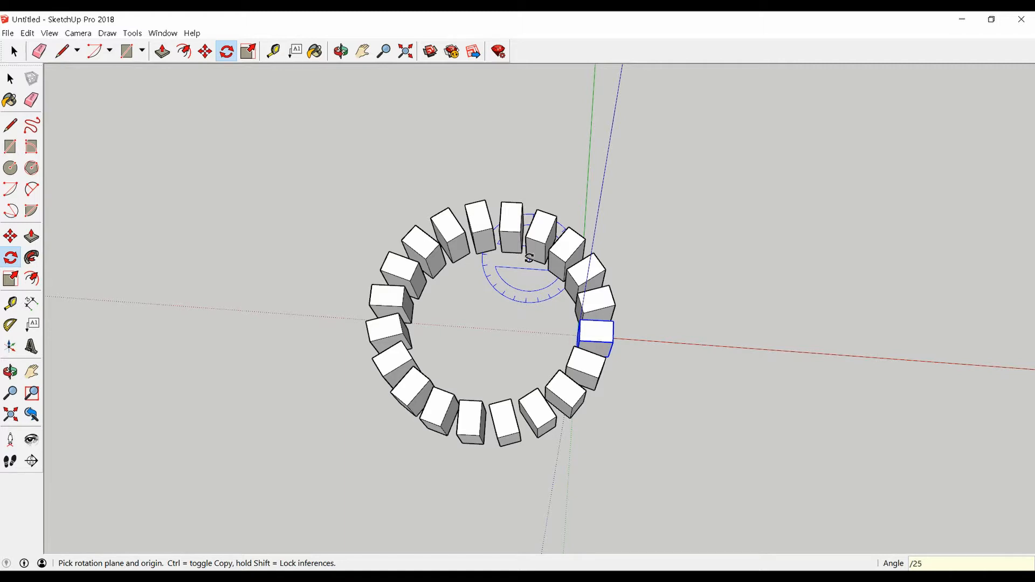
{"action": "key", "text": "Return"}
{"action": "key", "text": "space"}
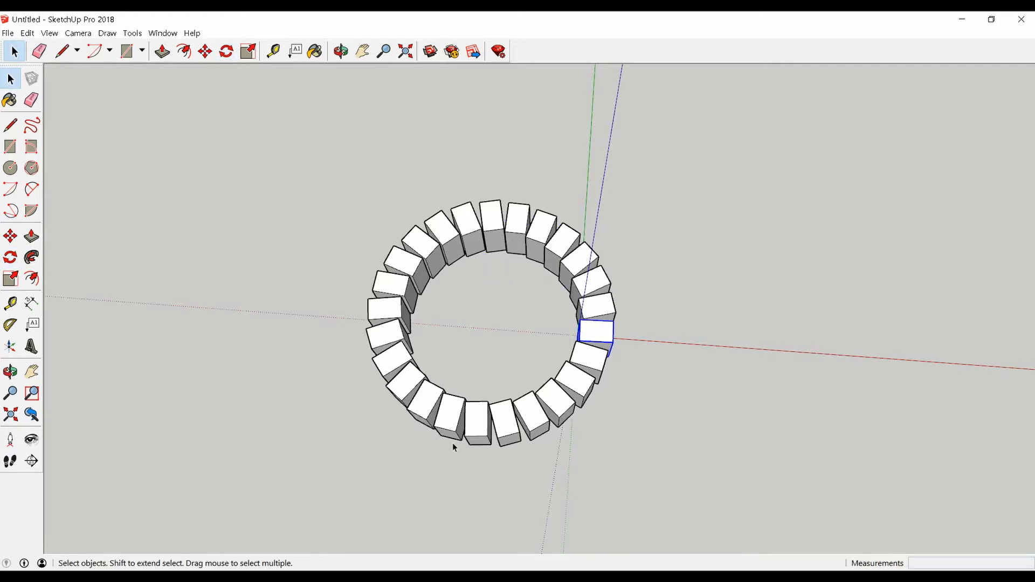
Select the entire ring of boxes and delete it
{"action": "scroll", "coordinate": [486, 353], "scroll_direction": "down", "scroll_amount": 3}
{"action": "left_click_drag", "start_coordinate": [511, 379], "coordinate": [292, 206]}
{"action": "scroll", "coordinate": [303, 234], "scroll_direction": "up", "scroll_amount": 3}
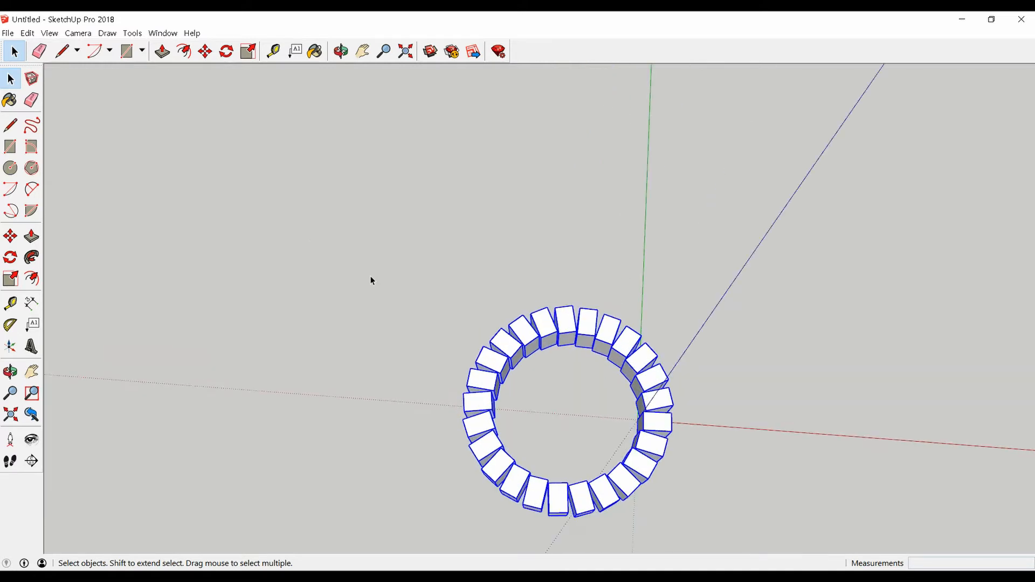
{"action": "key", "text": "Delete"}
Draw a rectangle of about 488 x 429 mm on the ground plane, starting from the origin
{"action": "scroll", "coordinate": [368, 236], "scroll_direction": "down", "scroll_amount": 4}
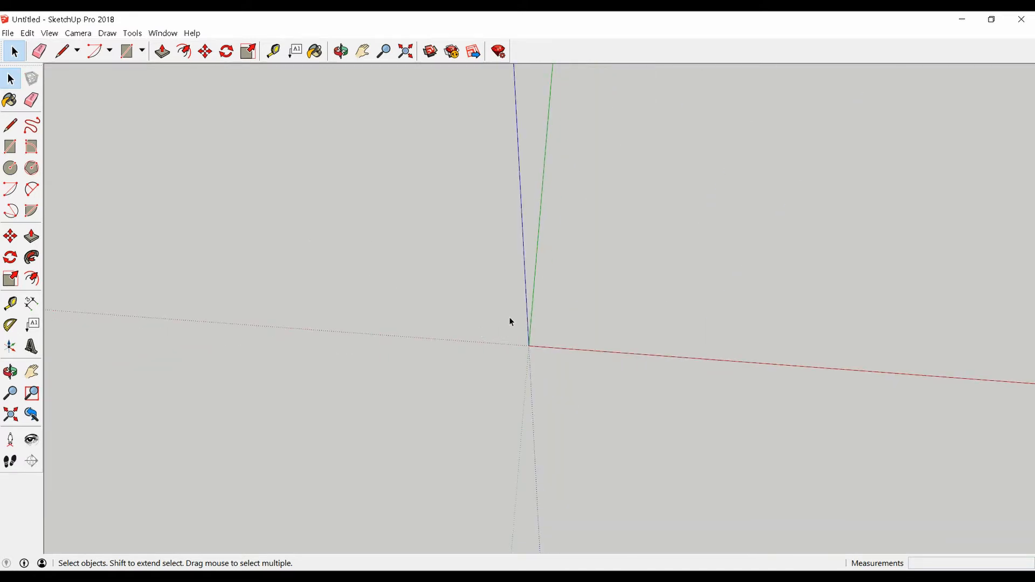
{"action": "middle_click_drag", "start_coordinate": [510, 322], "coordinate": [552, 351]}
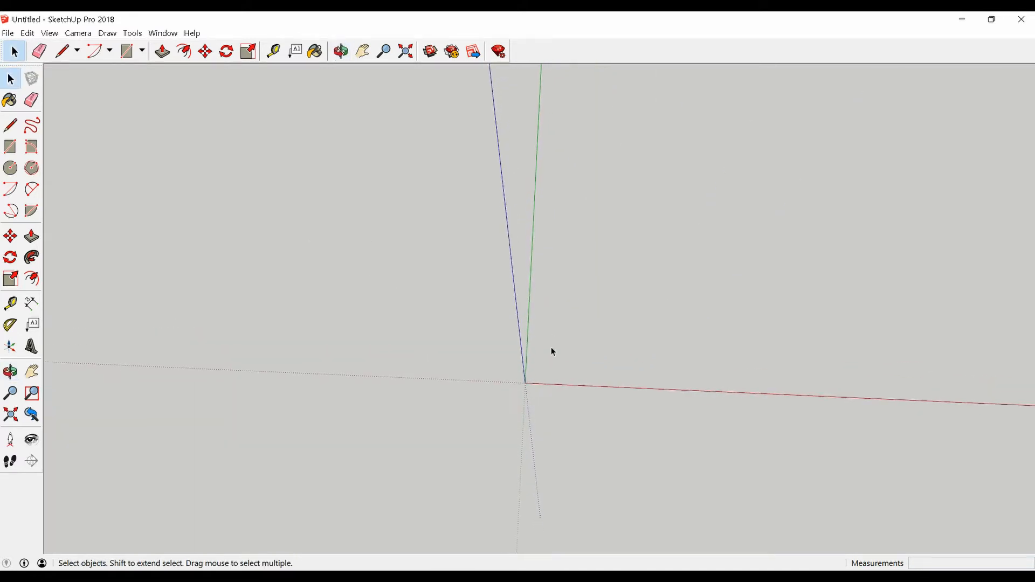
{"action": "key", "text": "e"}
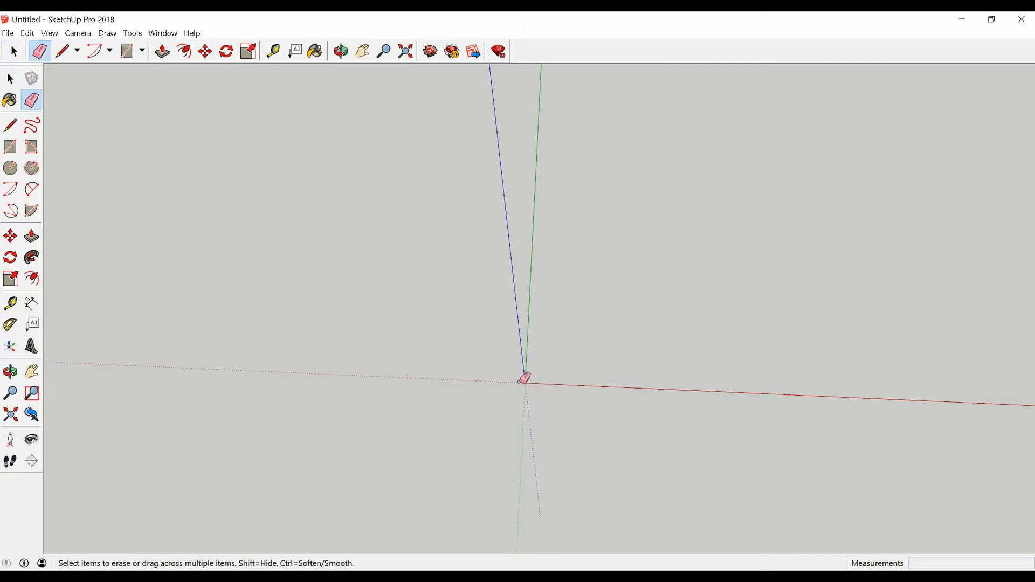
{"action": "key", "text": "r"}
{"action": "left_click", "coordinate": [525, 382]}
{"action": "left_click", "coordinate": [574, 343]}
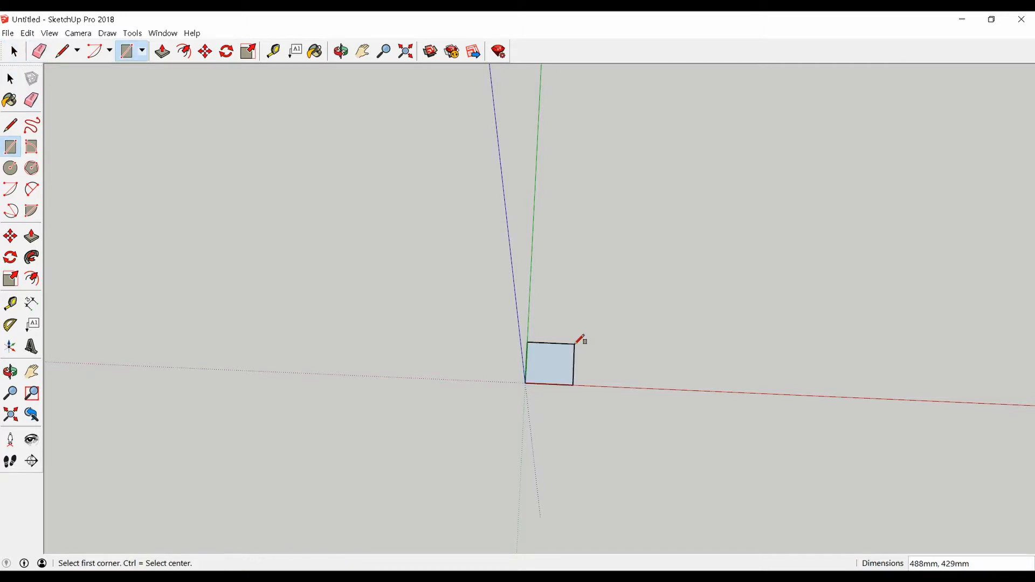
Push/Pull the rectangle upward by about 2190 mm to form a tall box
{"action": "key", "text": "space"}
{"action": "key", "text": "p"}
{"action": "left_click_drag", "start_coordinate": [559, 365], "coordinate": [545, 307]}
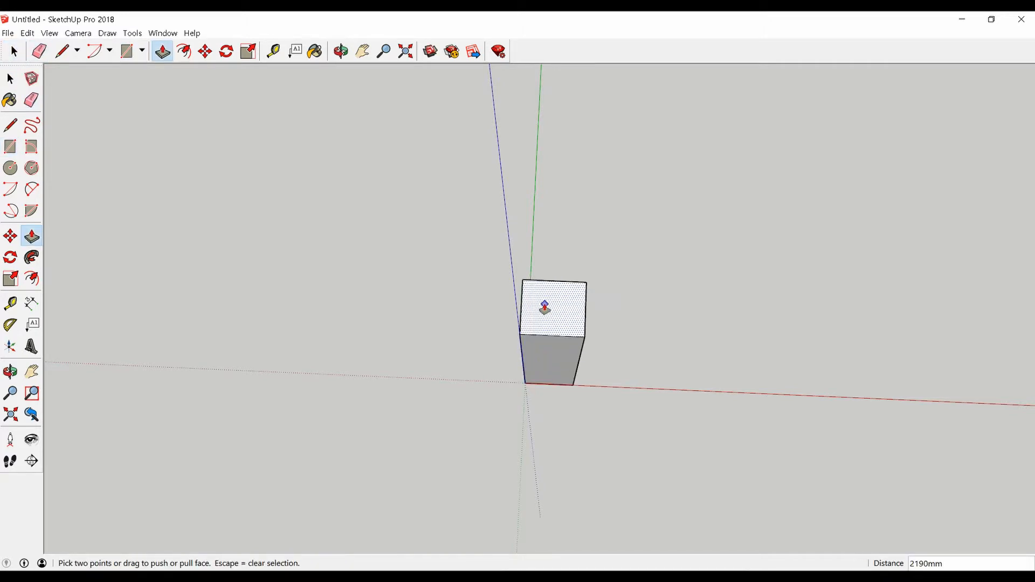
Select the whole box and enlarge it enormously along the green and blue axes with the Scale grip at its upper front edge's midpoint
{"action": "key", "text": "space"}
{"action": "triple_click", "coordinate": [562, 353]}
{"action": "scroll", "coordinate": [561, 350], "scroll_direction": "up", "scroll_amount": 2}
{"action": "middle_click_drag", "start_coordinate": [560, 347], "coordinate": [560, 261]}
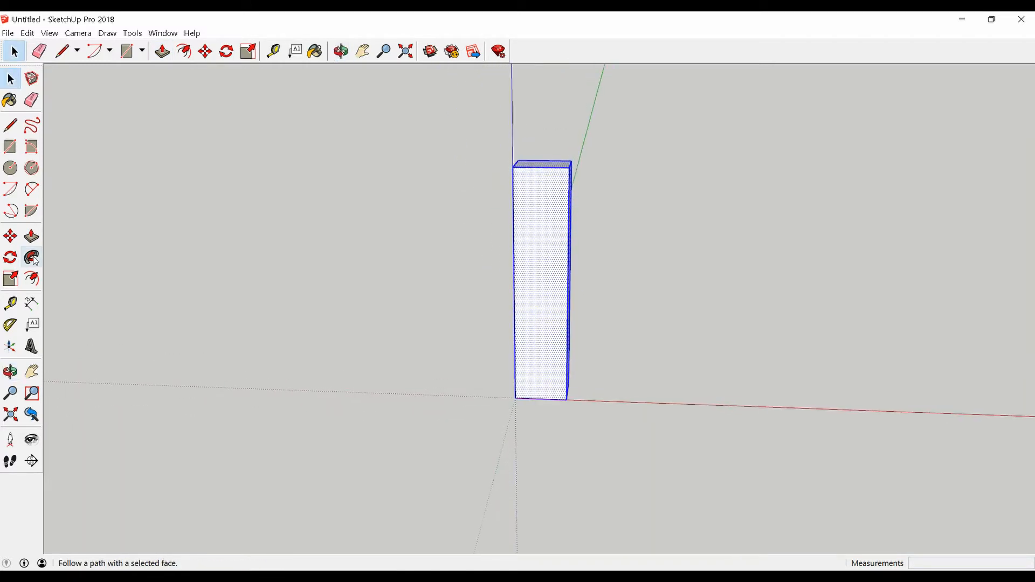
{"action": "left_click", "coordinate": [10, 278]}
{"action": "scroll", "coordinate": [454, 224], "scroll_direction": "up", "scroll_amount": 3}
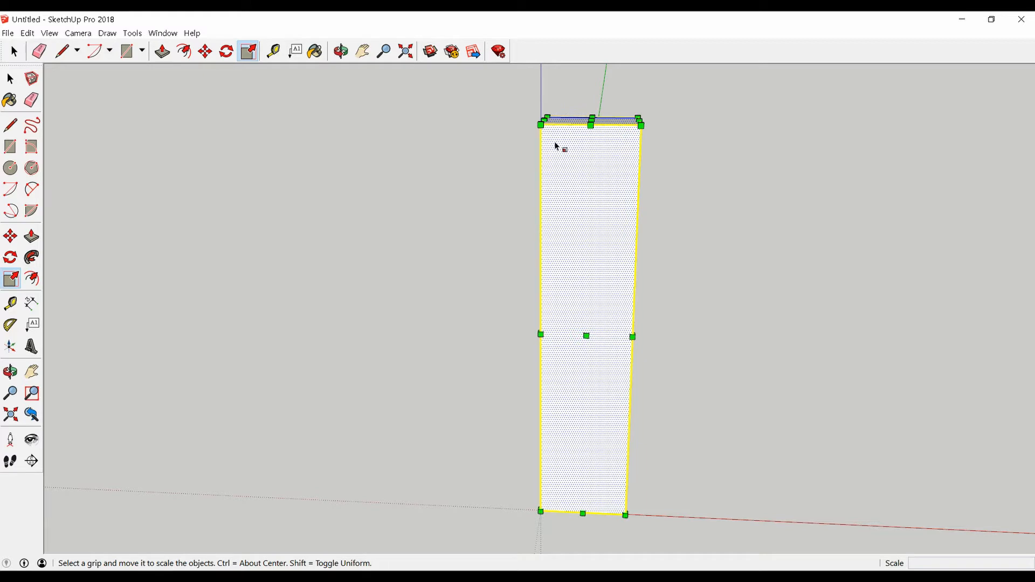
{"action": "mouse_move", "coordinate": [556, 146]}
{"action": "middle_mouse_down"}
{"action": "mouse_move", "coordinate": [557, 215]}
{"action": "mouse_move", "coordinate": [557, 148]}
{"action": "middle_mouse_up"}
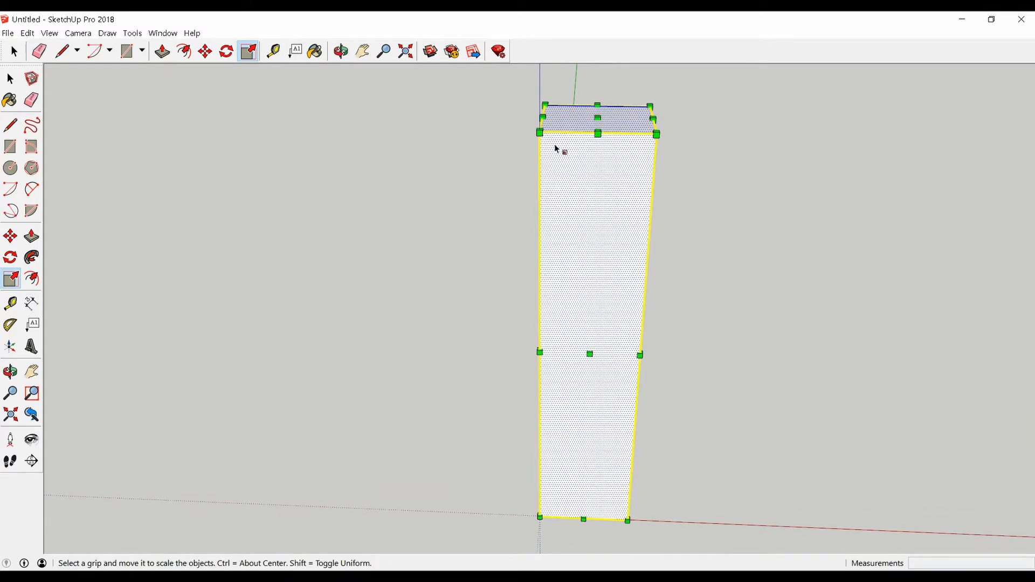
{"action": "left_click", "coordinate": [598, 134]}
{"action": "scroll", "coordinate": [594, 202], "scroll_direction": "down", "scroll_amount": 5}
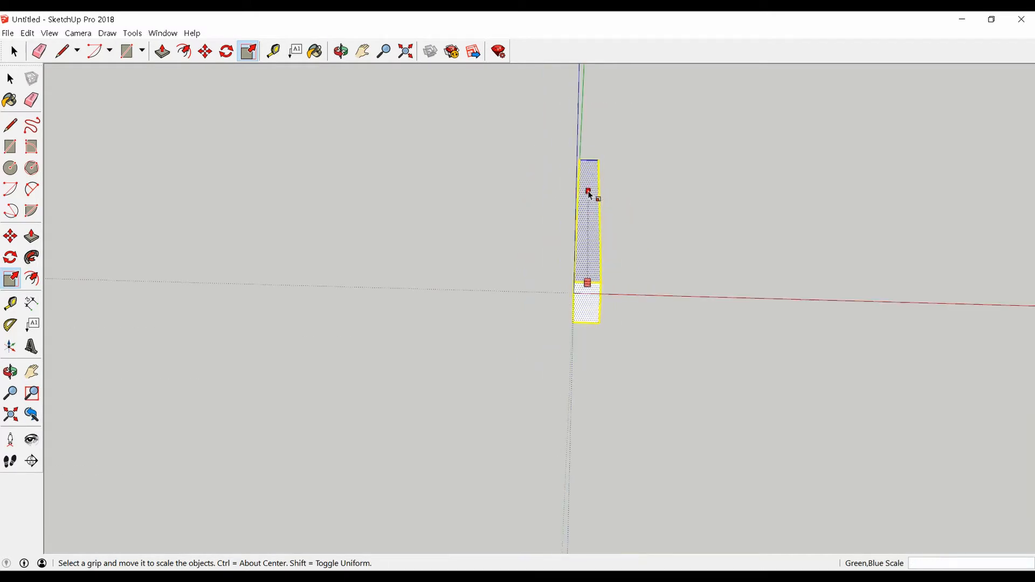
{"action": "scroll", "coordinate": [592, 233], "scroll_direction": "up", "scroll_amount": 5}
{"action": "scroll", "coordinate": [579, 237], "scroll_direction": "down", "scroll_amount": 8}
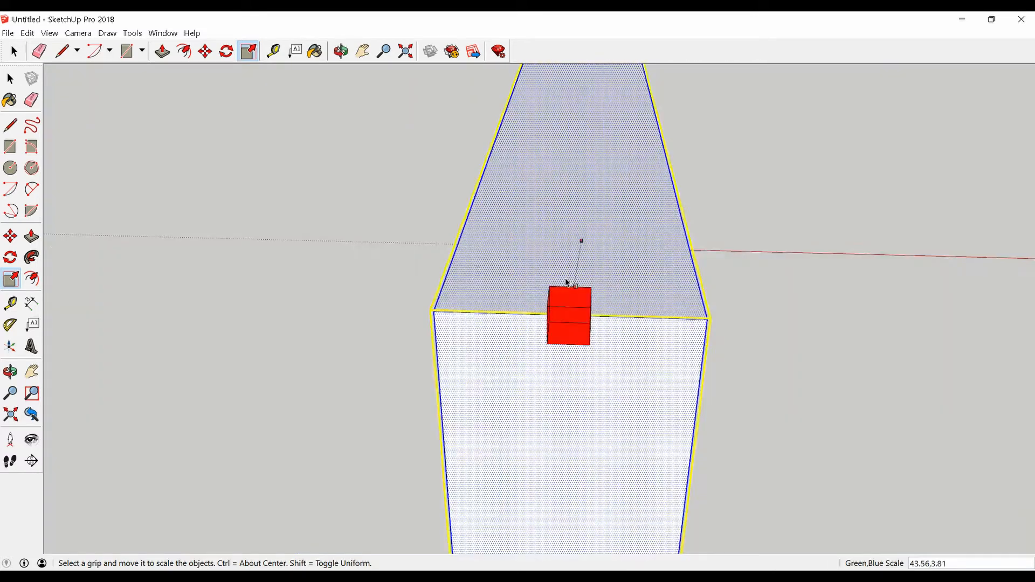
{"action": "scroll", "coordinate": [578, 372], "scroll_direction": "up", "scroll_amount": 3}
{"action": "scroll", "coordinate": [578, 265], "scroll_direction": "down", "scroll_amount": 4}
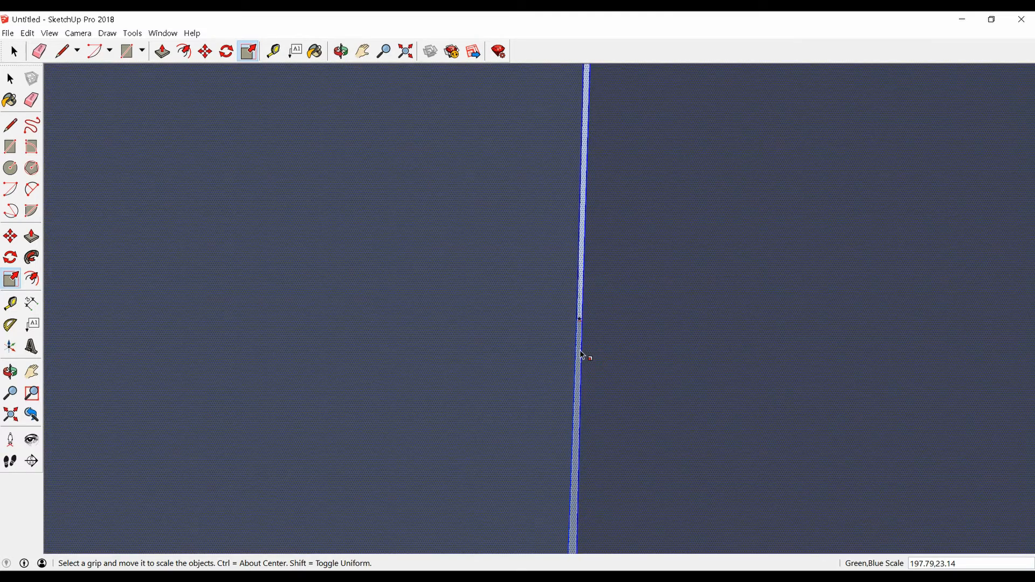
{"action": "scroll", "coordinate": [584, 198], "scroll_direction": "down", "scroll_amount": 3}
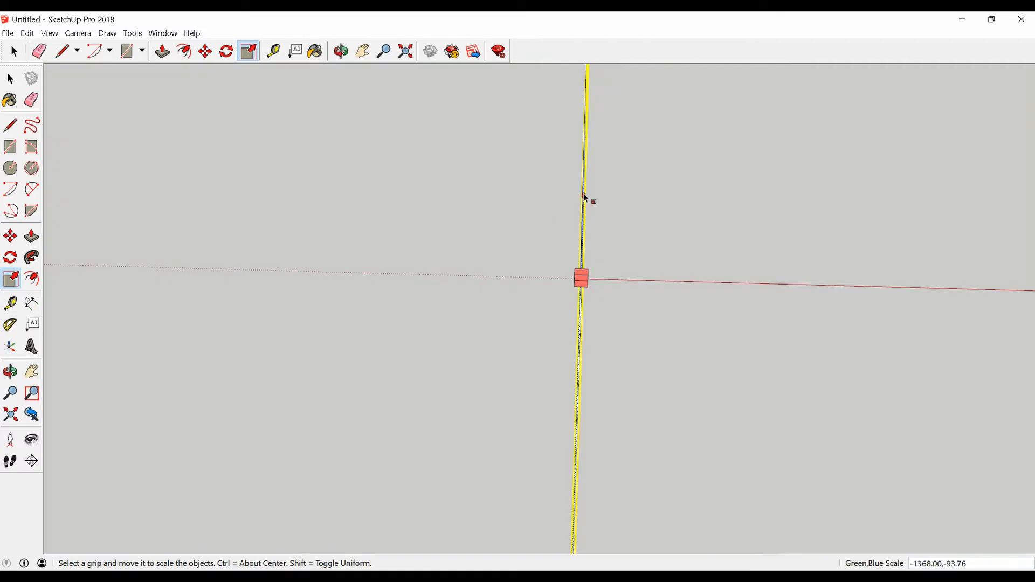
{"action": "middle_click_drag", "start_coordinate": [585, 200], "coordinate": [745, 246]}
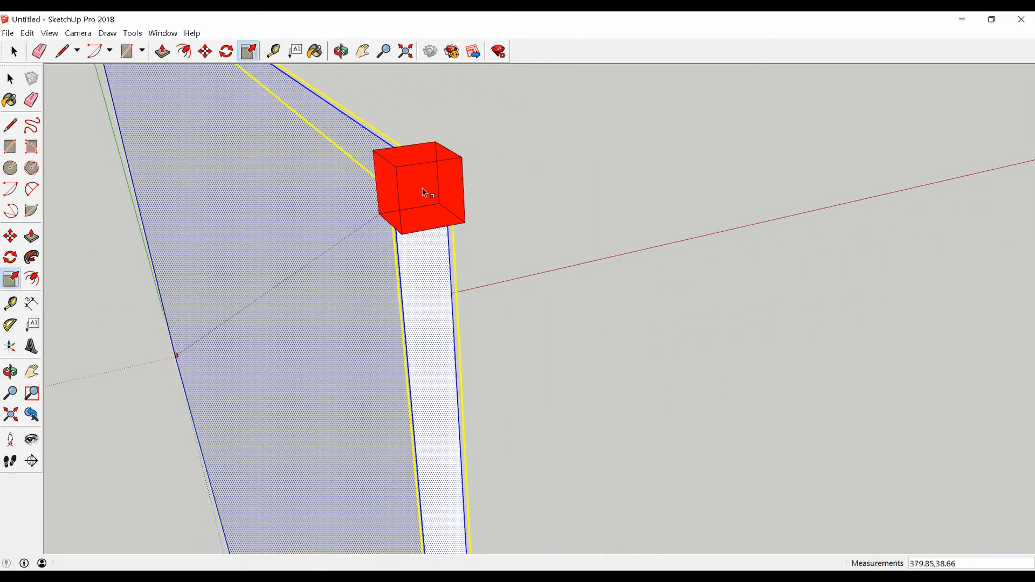
{"action": "left_click", "coordinate": [487, 207]}
Scale the enlarged slab down substantially toward the opposite point, using its upper front corner grip
{"action": "scroll", "coordinate": [539, 223], "scroll_direction": "down", "scroll_amount": 3}
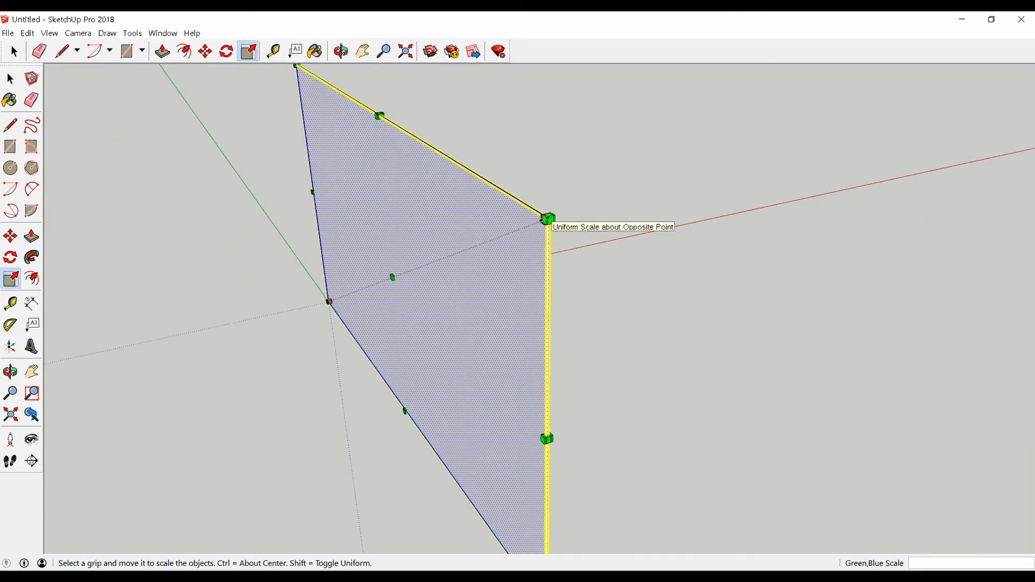
{"action": "left_click", "coordinate": [547, 218]}
{"action": "left_click", "coordinate": [369, 287]}
{"action": "scroll", "coordinate": [341, 296], "scroll_direction": "up", "scroll_amount": 2}
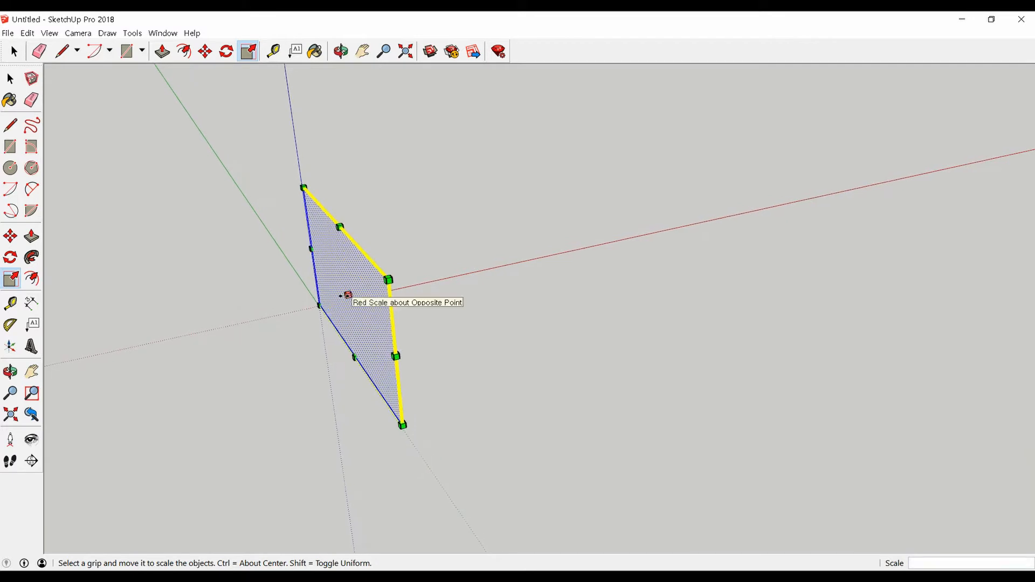
Widen the slab along the red axis and increase its height along the blue axis with the Scale tool
{"action": "left_click", "coordinate": [340, 295]}
{"action": "left_click_drag", "start_coordinate": [279, 238], "coordinate": [262, 140]}
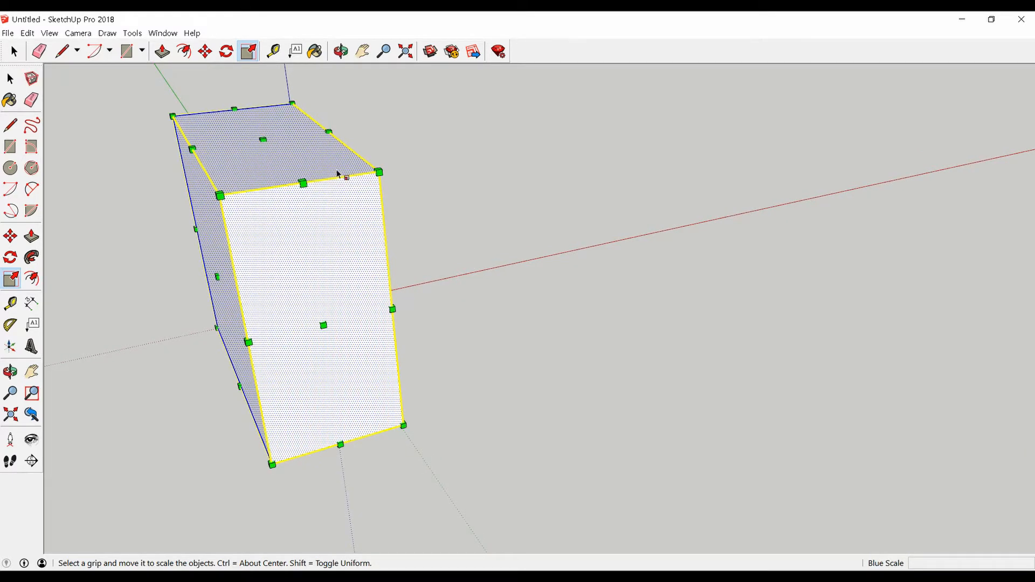
Shrink the box in two scaling passes, starting from its upper front corner grip
{"action": "left_click_drag", "start_coordinate": [377, 170], "coordinate": [240, 223]}
{"action": "left_click_drag", "start_coordinate": [252, 336], "coordinate": [231, 288]}
{"action": "middle_click_drag", "start_coordinate": [234, 294], "coordinate": [55, 310]}
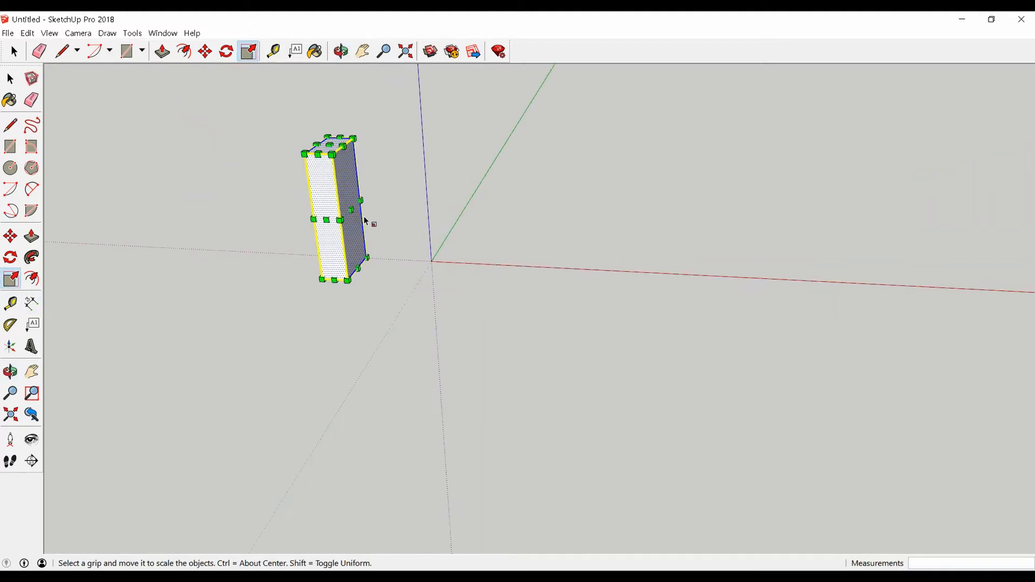
Scale the box narrower from the midpoint grip of its rear vertical edge and rescale it from its base
{"action": "mouse_move", "coordinate": [360, 201]}
{"action": "left_mouse_down"}
{"action": "mouse_move", "coordinate": [334, 221]}
{"action": "mouse_move", "coordinate": [345, 206]}
{"action": "left_mouse_up"}
{"action": "scroll", "coordinate": [344, 213], "scroll_direction": "up", "scroll_amount": 3}
{"action": "left_click_drag", "start_coordinate": [342, 303], "coordinate": [339, 174]}
{"action": "middle_click_drag", "start_coordinate": [341, 180], "coordinate": [369, 290]}
{"action": "scroll", "coordinate": [345, 274], "scroll_direction": "up", "scroll_amount": 1}
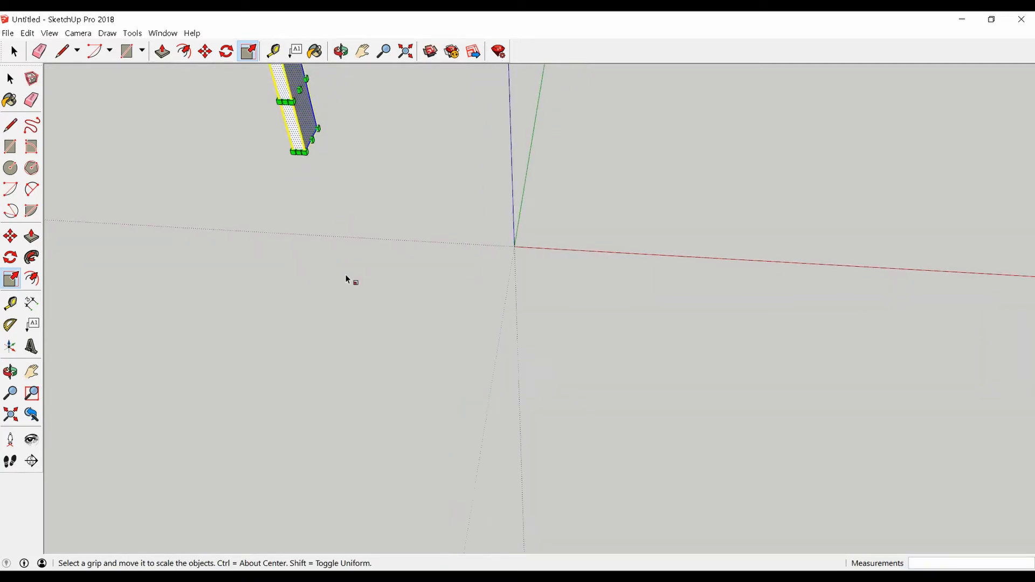
Scale the box down from its top face grip, finishing with a scale factor of 0.50
{"action": "scroll", "coordinate": [429, 362], "scroll_direction": "down", "scroll_amount": 5}
{"action": "scroll", "coordinate": [347, 298], "scroll_direction": "up", "scroll_amount": 4}
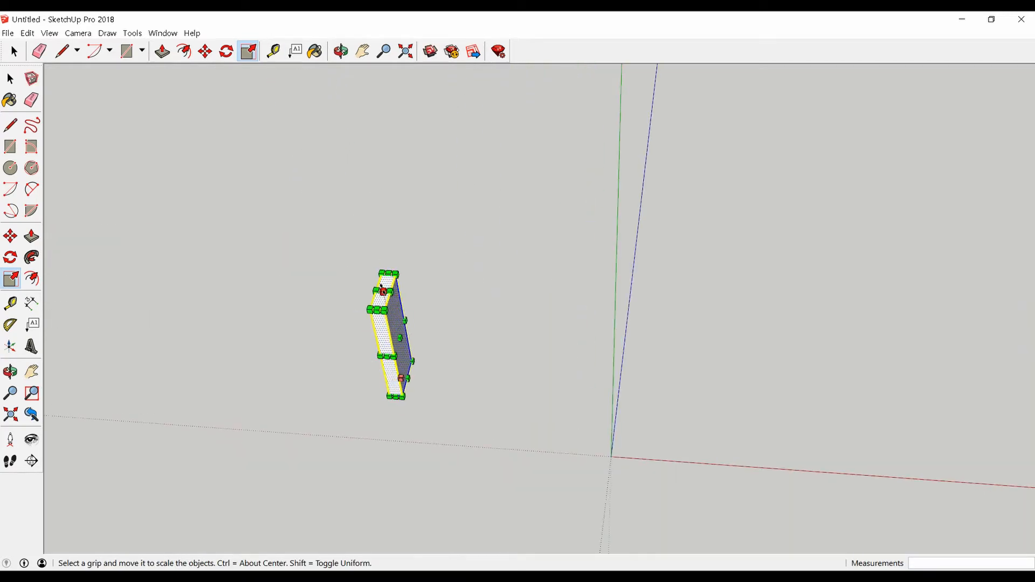
{"action": "left_click_drag", "start_coordinate": [382, 291], "coordinate": [400, 341]}
{"action": "scroll", "coordinate": [397, 404], "scroll_direction": "up", "scroll_amount": 3}
{"action": "scroll", "coordinate": [397, 404], "scroll_direction": "up", "scroll_amount": 1}
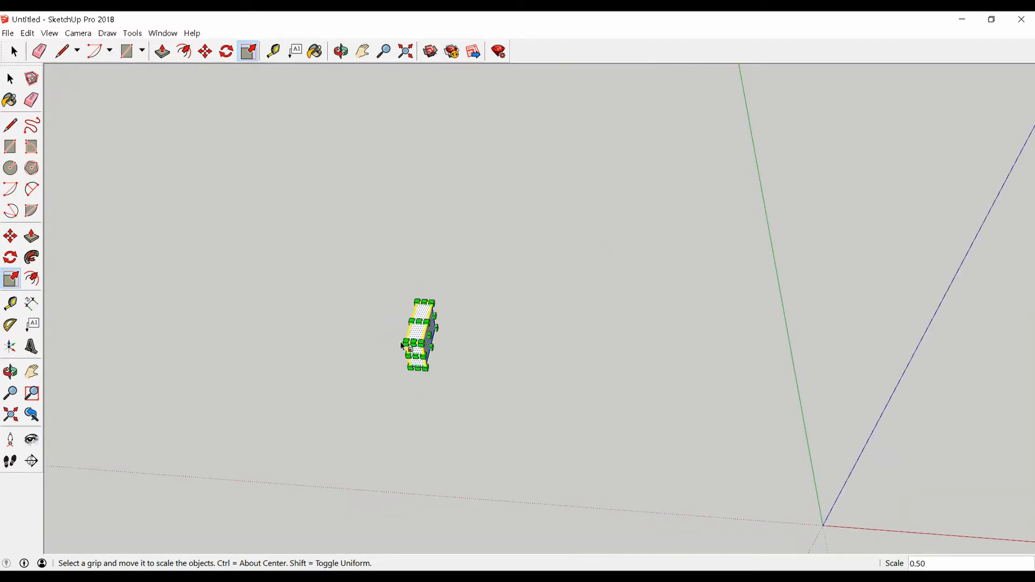
{"action": "key", "text": "space"}
{"action": "scroll", "coordinate": [455, 390], "scroll_direction": "down", "scroll_amount": 2}
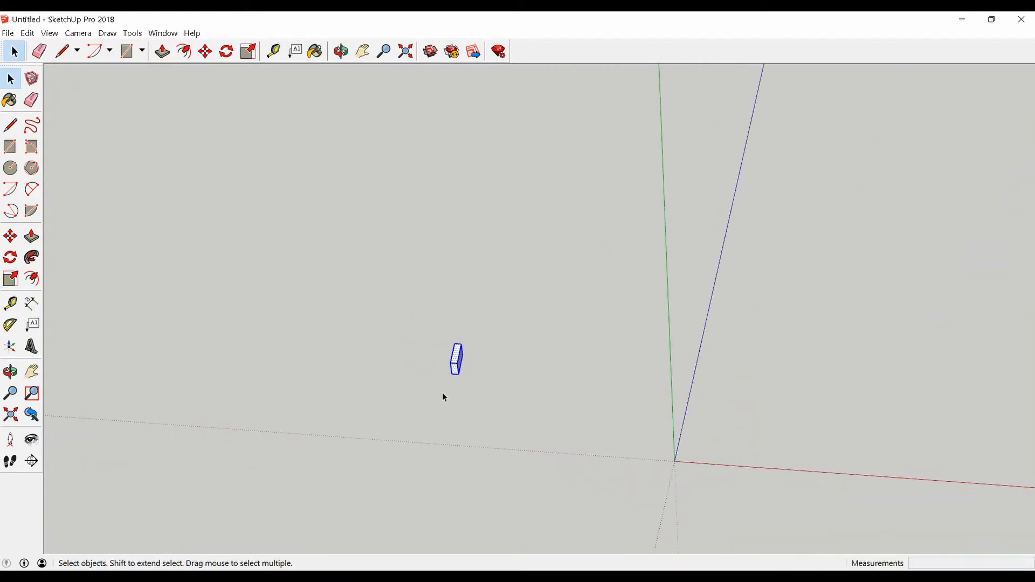
Move the selected box close to the origin and deselect it
{"action": "key", "text": "m"}
{"action": "left_click", "coordinate": [456, 384]}
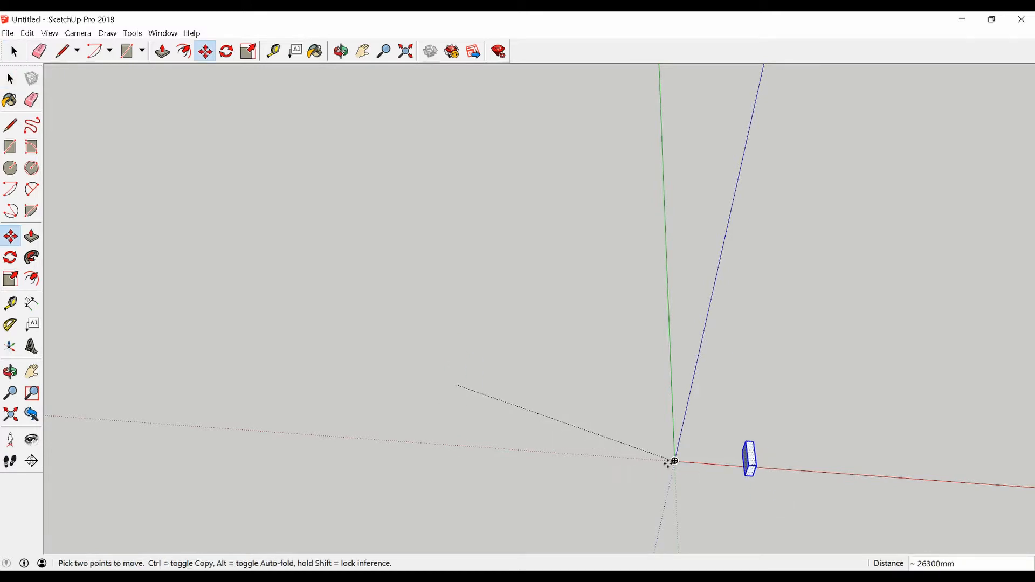
{"action": "left_click", "coordinate": [624, 452]}
{"action": "scroll", "coordinate": [305, 426], "scroll_direction": "down", "scroll_amount": 4}
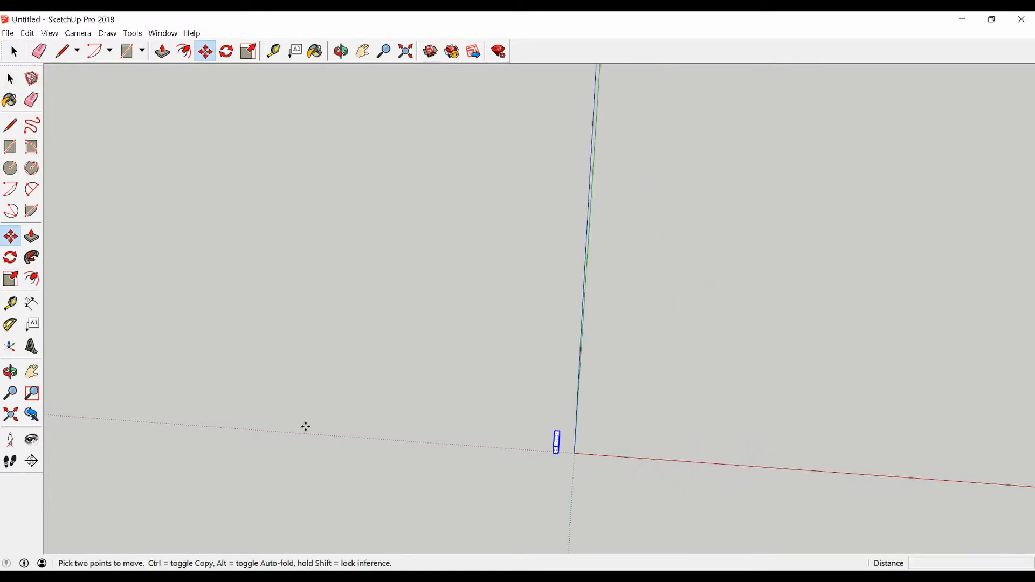
{"action": "middle_click_drag", "start_coordinate": [363, 434], "coordinate": [318, 392]}
{"action": "key", "text": "space"}
{"action": "left_click", "coordinate": [344, 481]}
Measure the box's upper front edge from corner to corner with the Tape Measure
{"action": "scroll", "coordinate": [469, 401], "scroll_direction": "up", "scroll_amount": 5}
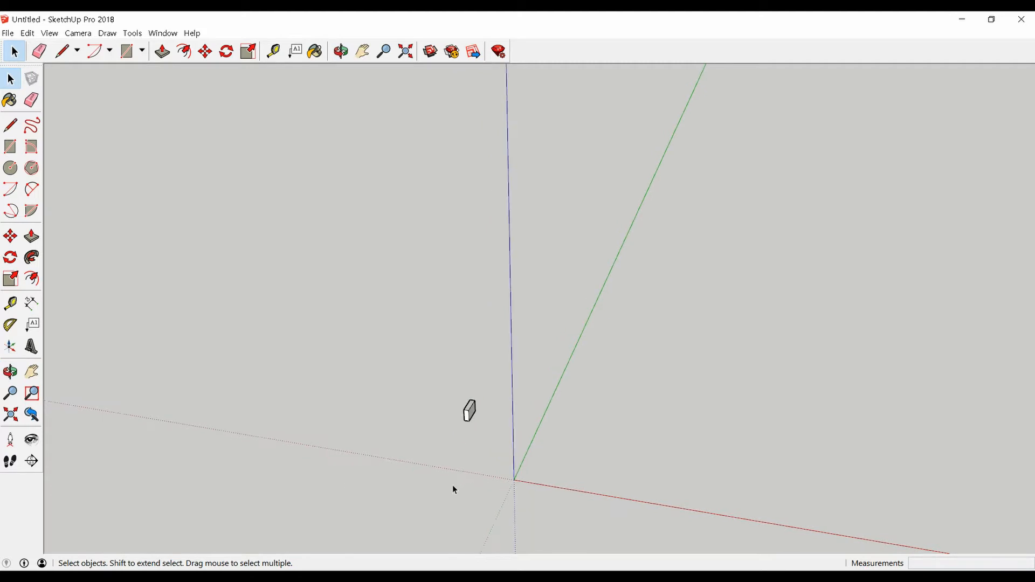
{"action": "scroll", "coordinate": [467, 399], "scroll_direction": "up", "scroll_amount": 2}
{"action": "middle_click_drag", "start_coordinate": [467, 396], "coordinate": [482, 412]}
{"action": "scroll", "coordinate": [482, 412], "scroll_direction": "up", "scroll_amount": 3}
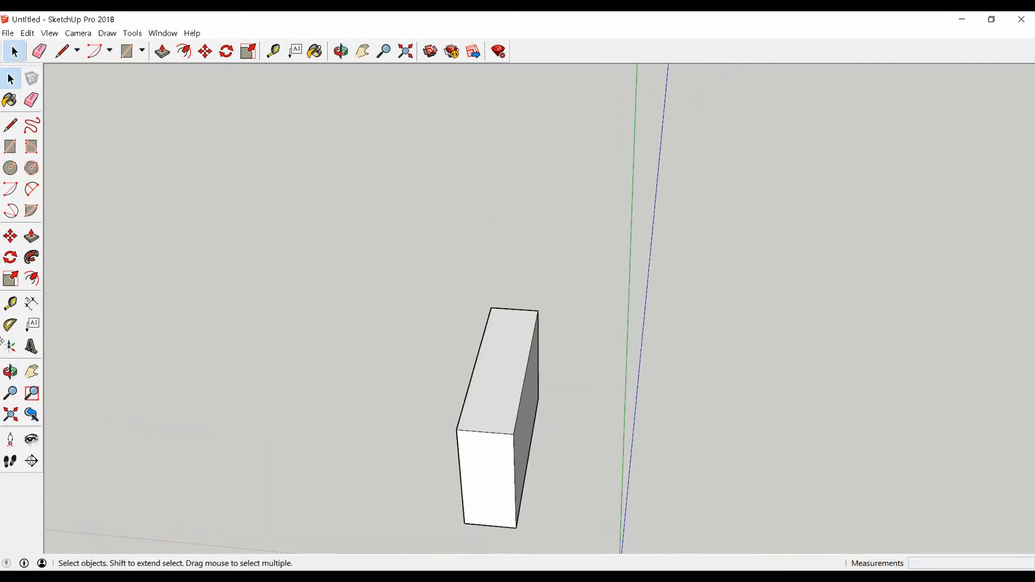
{"action": "left_click", "coordinate": [10, 304]}
{"action": "scroll", "coordinate": [493, 449], "scroll_direction": "up", "scroll_amount": 3}
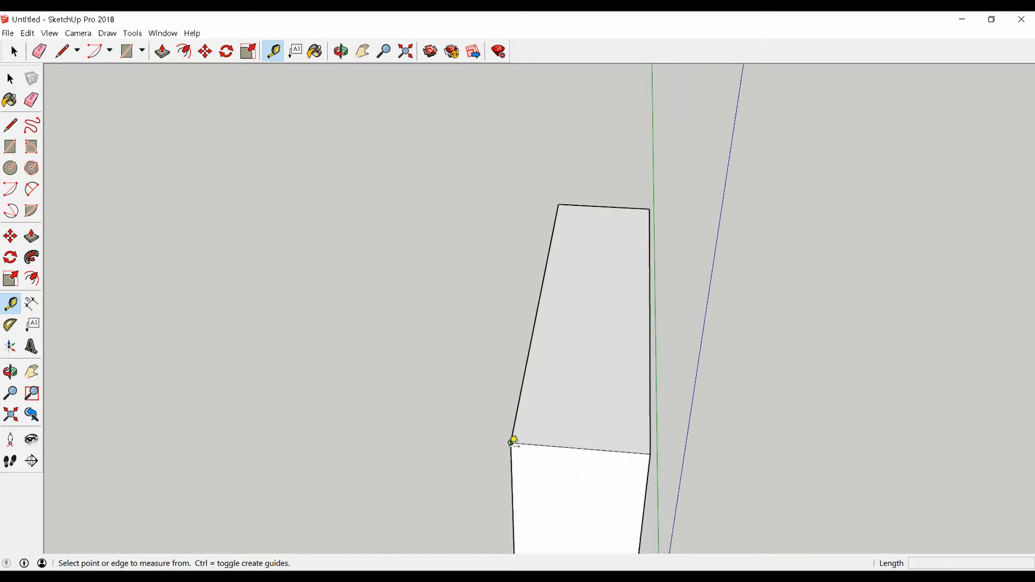
{"action": "left_click", "coordinate": [512, 442]}
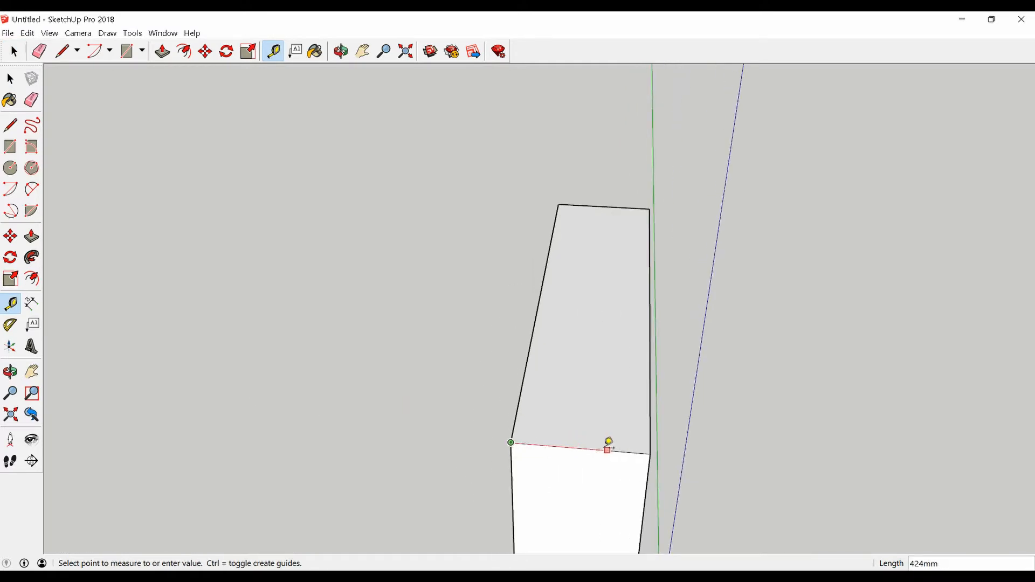
{"action": "left_click", "coordinate": [651, 443]}
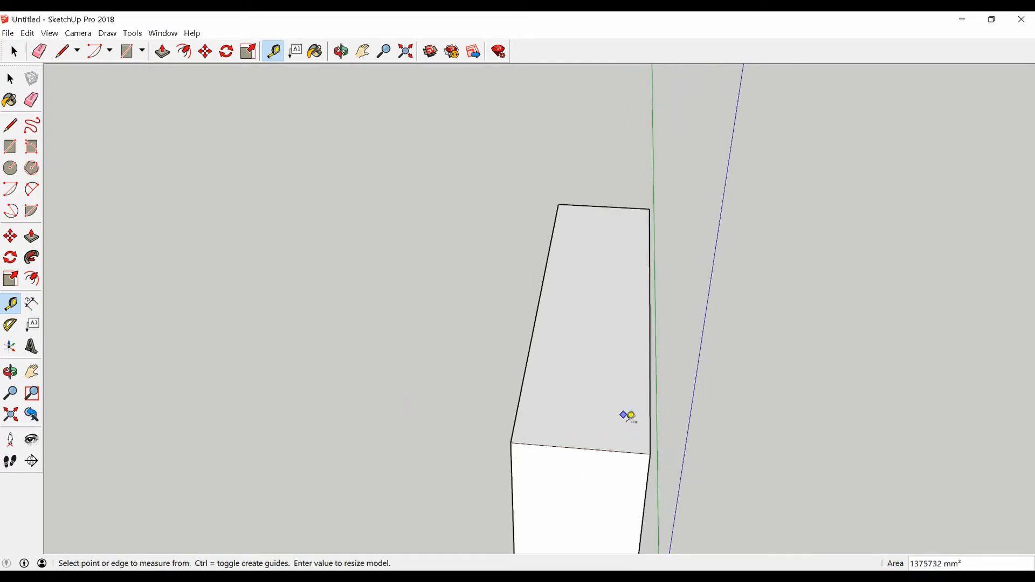
Place a guide parallel to the top face's long edge, running through the midpoint of its front edge
{"action": "scroll", "coordinate": [620, 399], "scroll_direction": "down", "scroll_amount": 1}
{"action": "left_click", "coordinate": [639, 361]}
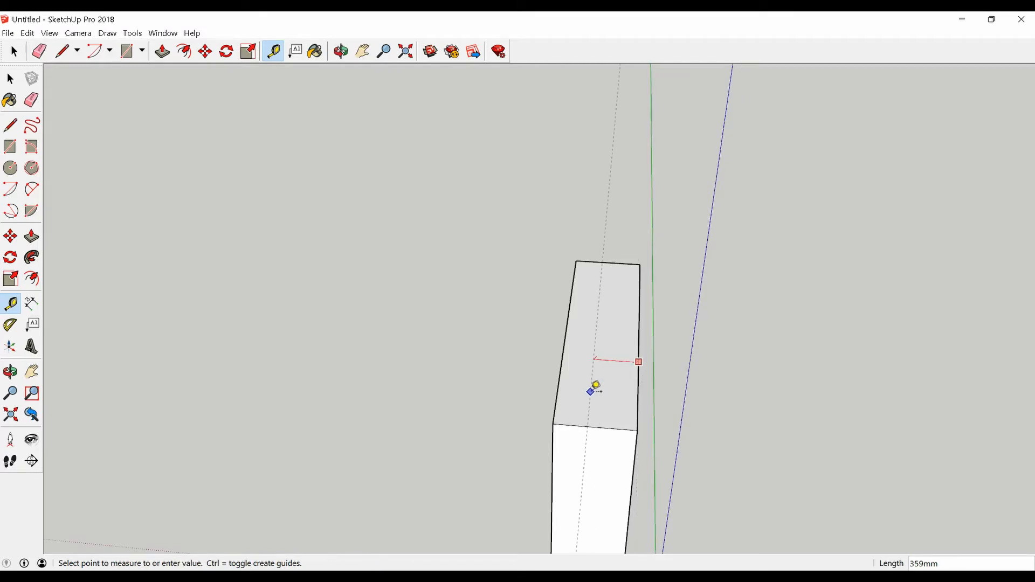
{"action": "scroll", "coordinate": [595, 411], "scroll_direction": "up", "scroll_amount": 1}
{"action": "left_click", "coordinate": [598, 423]}
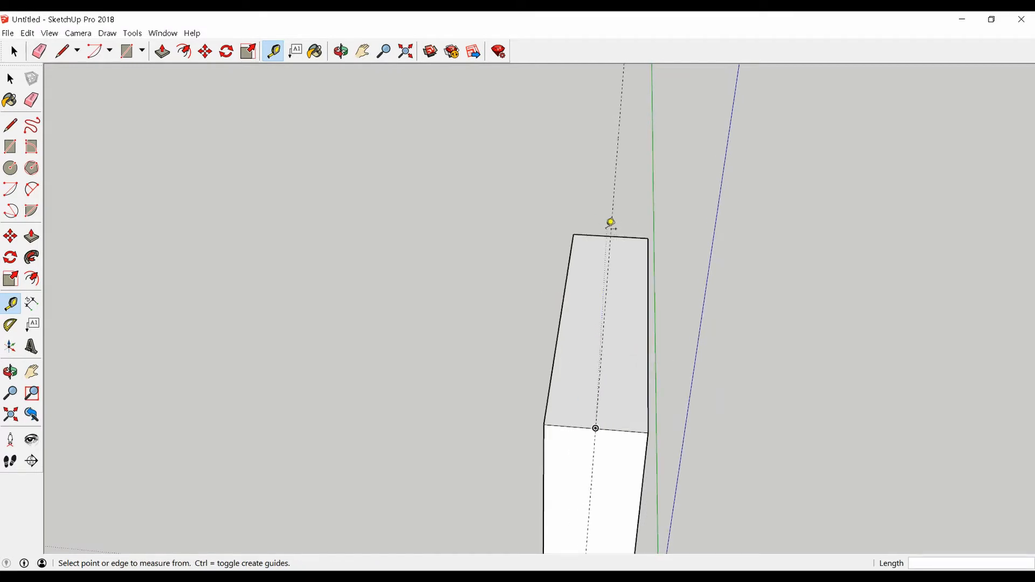
Place two guides parallel to the top face's rear edge, one across its middle and one 50 mm from that edge
{"action": "left_click", "coordinate": [598, 236]}
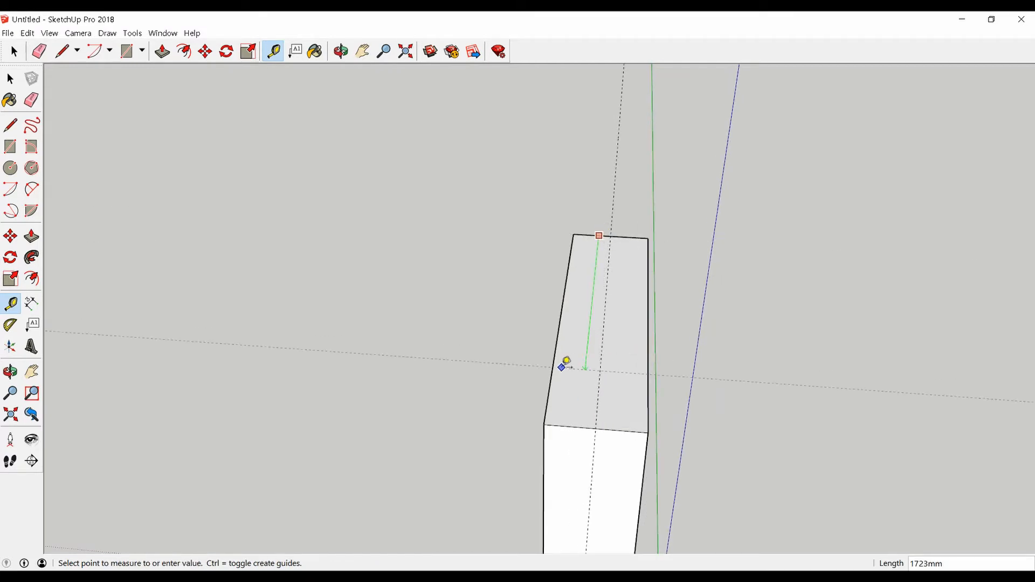
{"action": "left_click", "coordinate": [561, 313]}
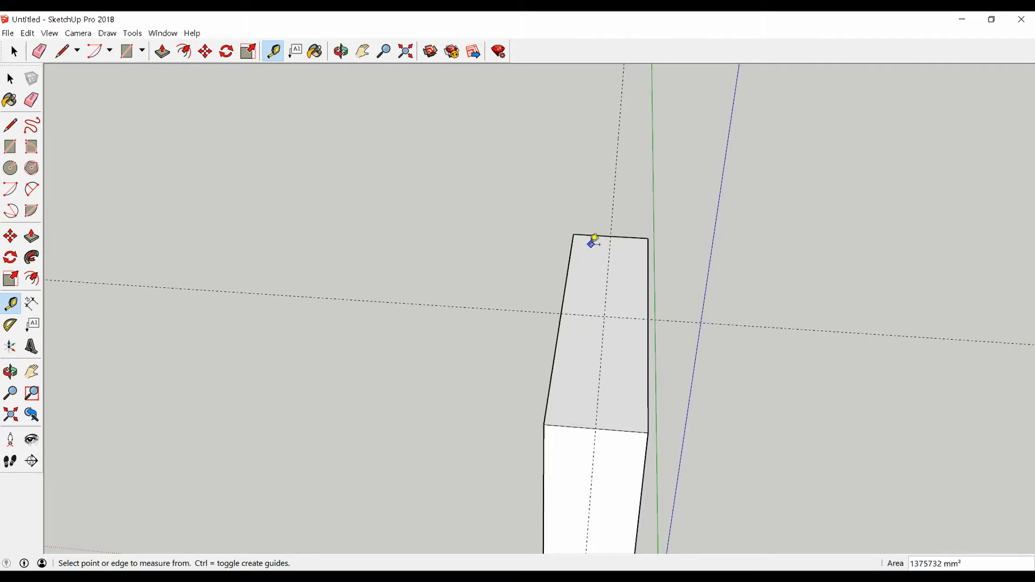
{"action": "left_click", "coordinate": [594, 235]}
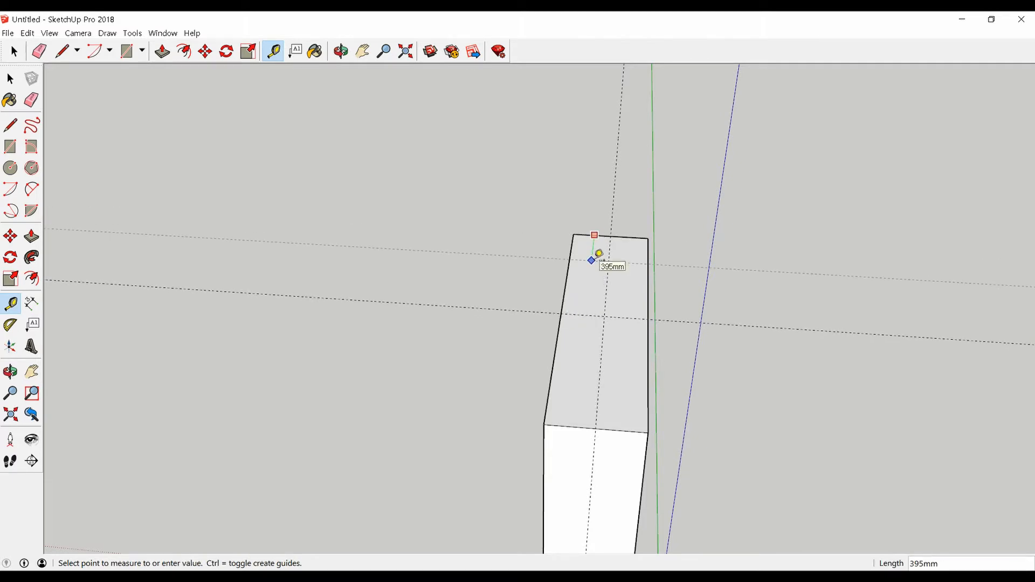
{"action": "key", "text": "Return"}
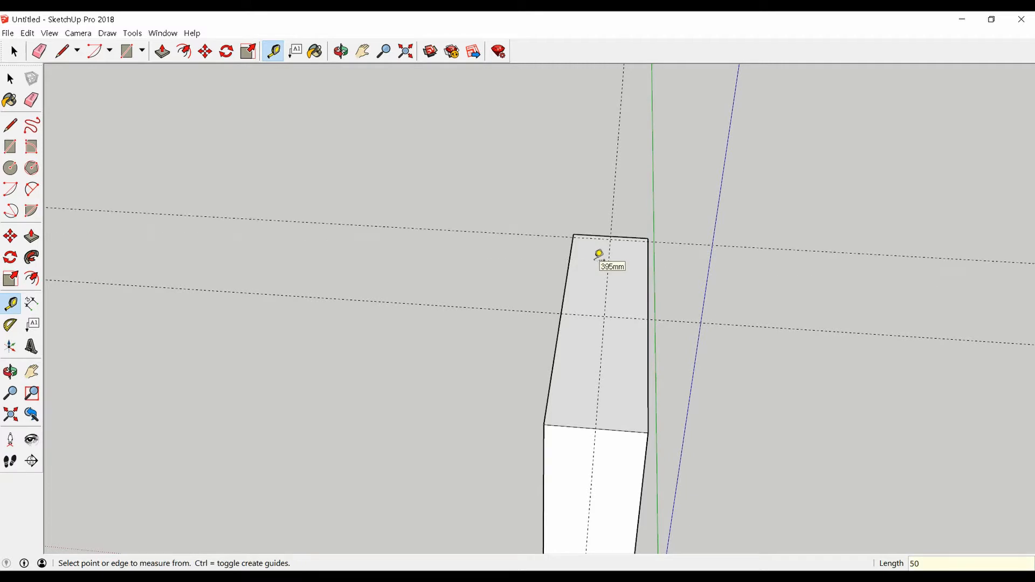
{"action": "middle_click_drag", "start_coordinate": [598, 254], "coordinate": [591, 441]}
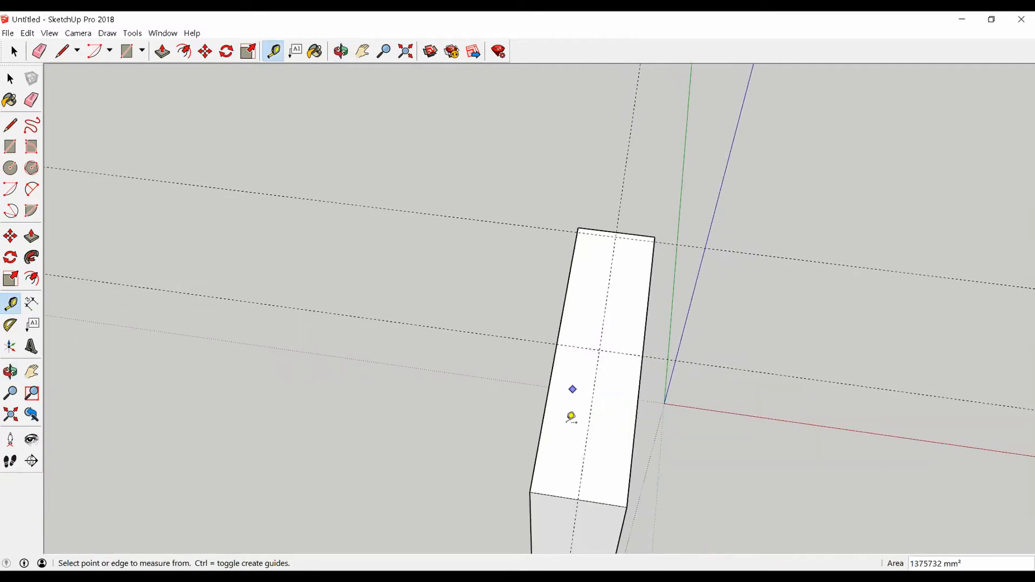
{"action": "left_click", "coordinate": [590, 341]}
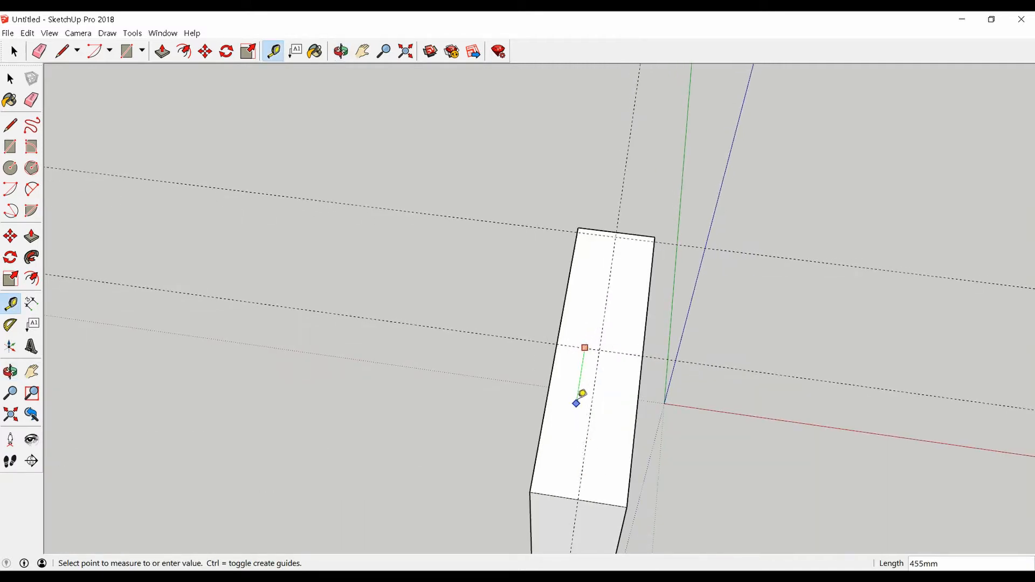
{"action": "key", "text": "Escape"}
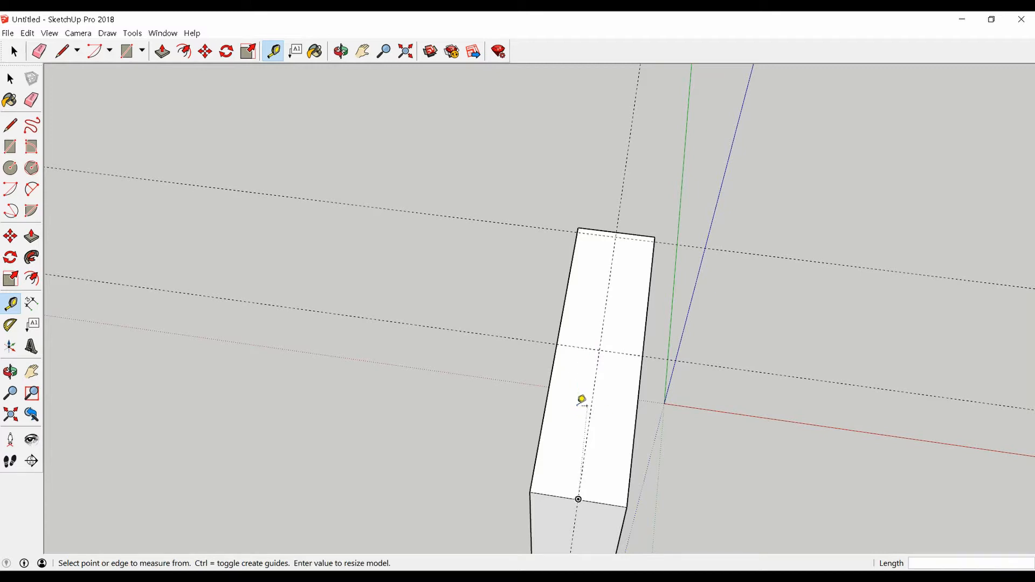
Add two more crosswise guides toward the front of the top face, the first about 385 mm from the middle guide
{"action": "scroll", "coordinate": [571, 399], "scroll_direction": "down", "scroll_amount": 3}
{"action": "scroll", "coordinate": [571, 400], "scroll_direction": "up", "scroll_amount": 4}
{"action": "middle_click_drag", "start_coordinate": [572, 400], "coordinate": [590, 369]}
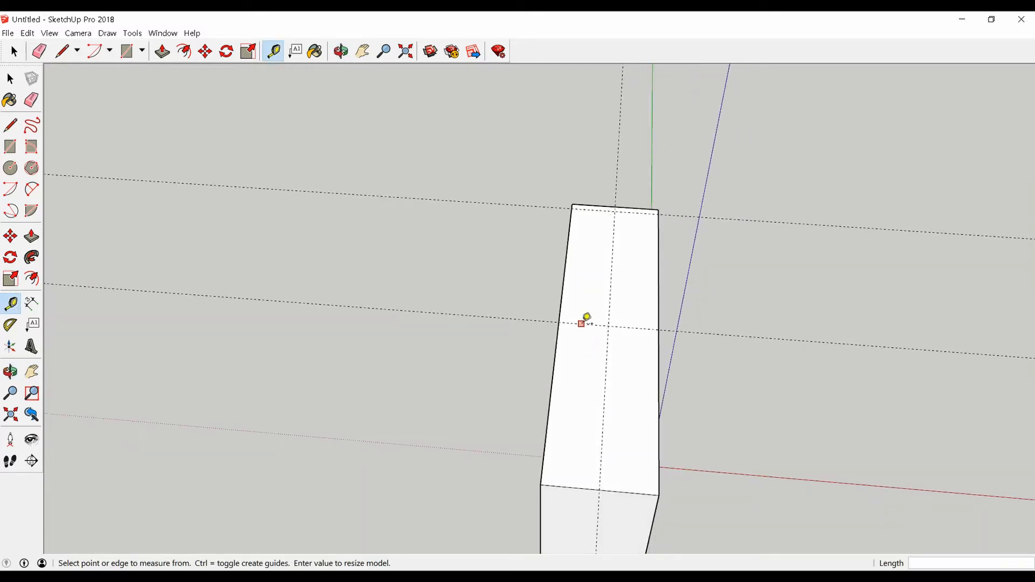
{"action": "left_click", "coordinate": [581, 323]}
{"action": "left_click", "coordinate": [587, 366]}
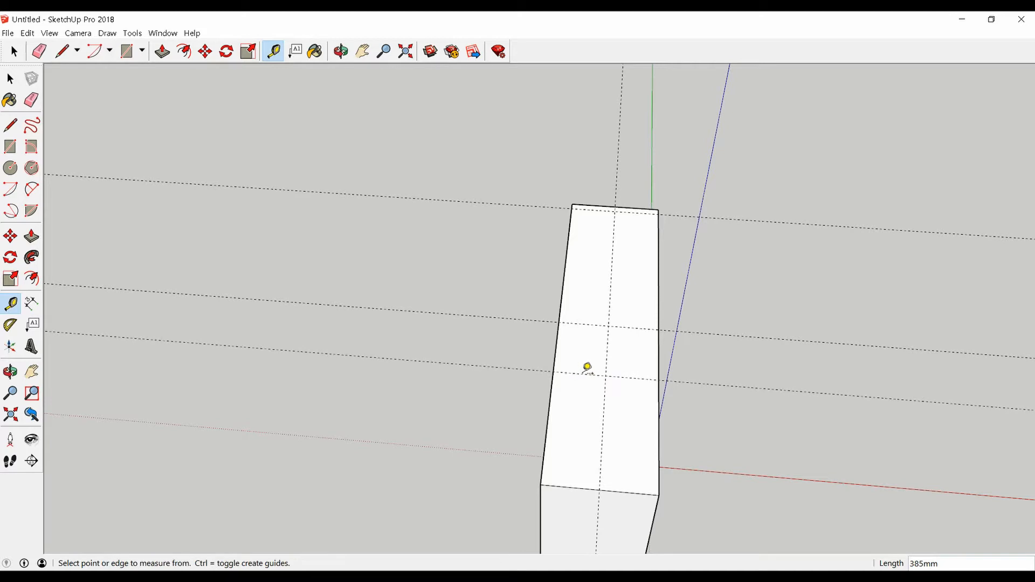
{"action": "left_click", "coordinate": [586, 371]}
{"action": "left_click", "coordinate": [587, 434]}
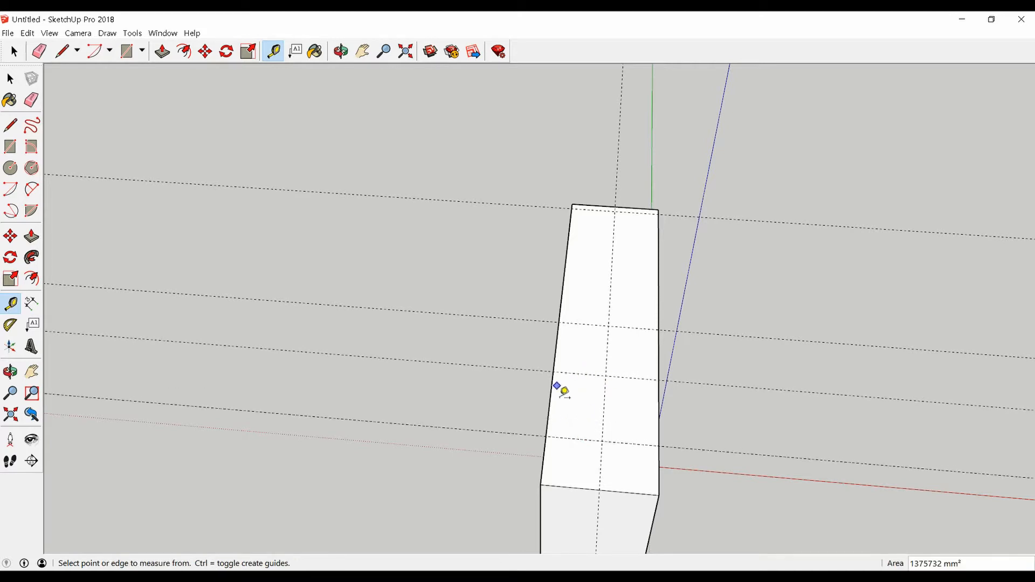
Place two diagonal guides between the opposite corners of the box's top face
{"action": "left_click", "coordinate": [572, 204]}
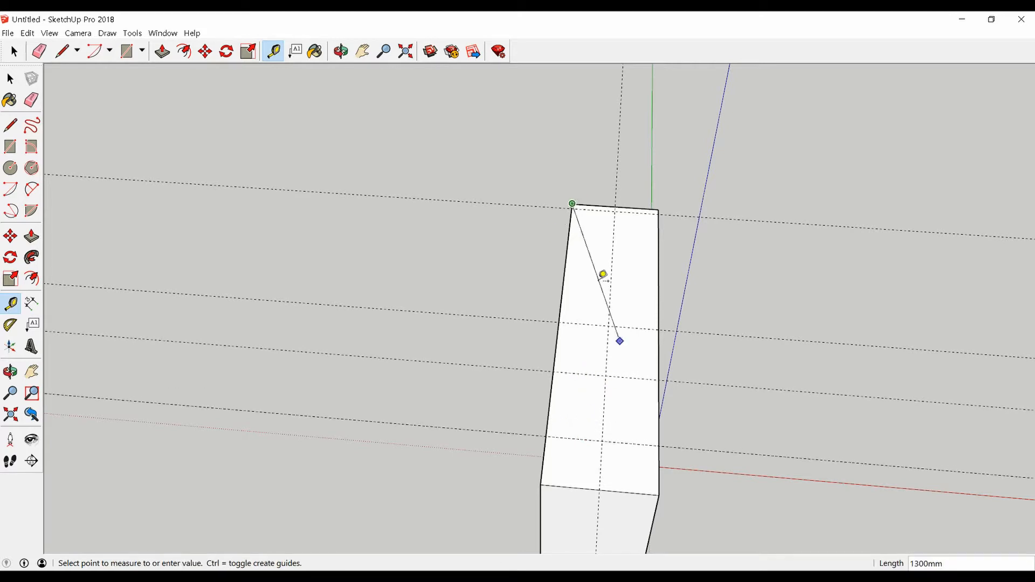
{"action": "left_click", "coordinate": [658, 494]}
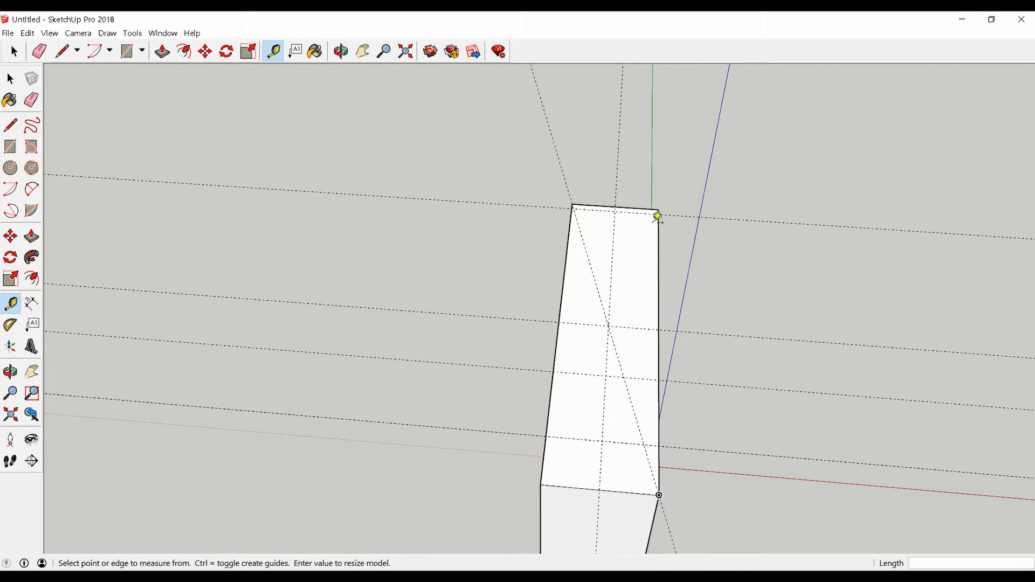
{"action": "left_click", "coordinate": [658, 209]}
{"action": "left_click", "coordinate": [550, 481]}
Measure the top face's rear edge with the Tape Measure and resize the whole model so that edge is 100 mm
{"action": "left_click", "coordinate": [572, 204]}
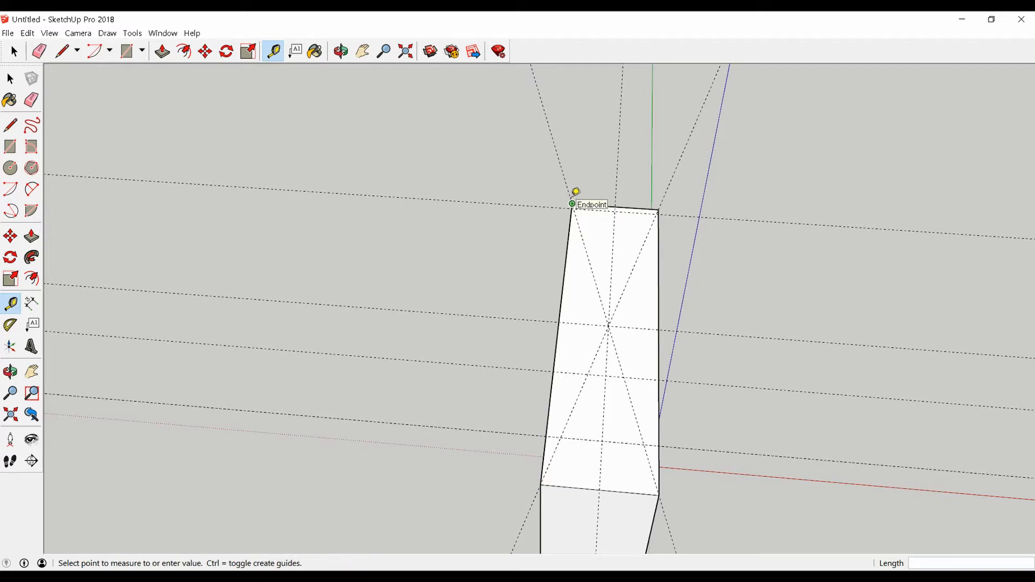
{"action": "left_click", "coordinate": [658, 209]}
{"action": "scroll", "coordinate": [602, 260], "scroll_direction": "down", "scroll_amount": 4}
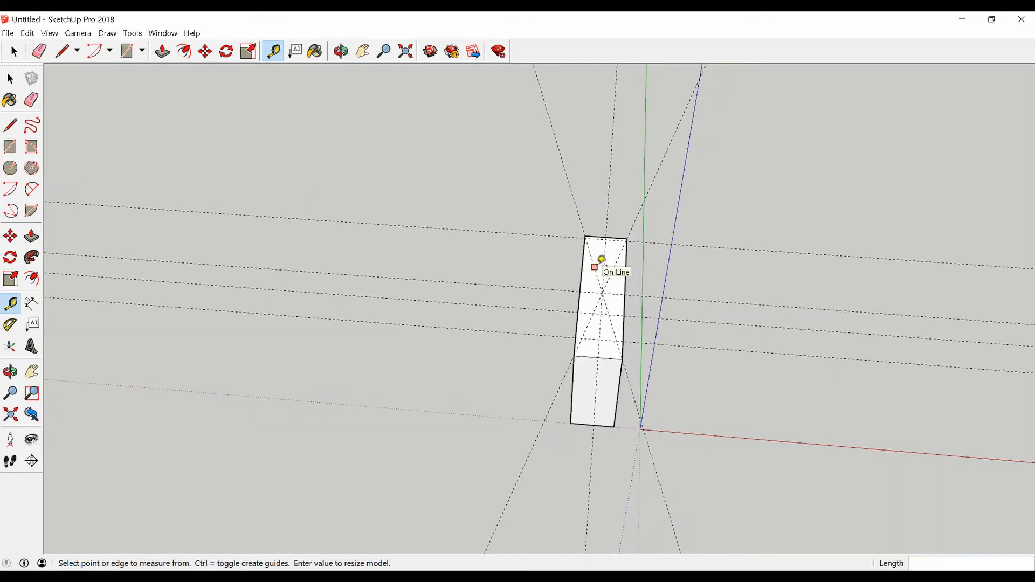
{"action": "type", "text": "100"}
{"action": "key", "text": "Return"}
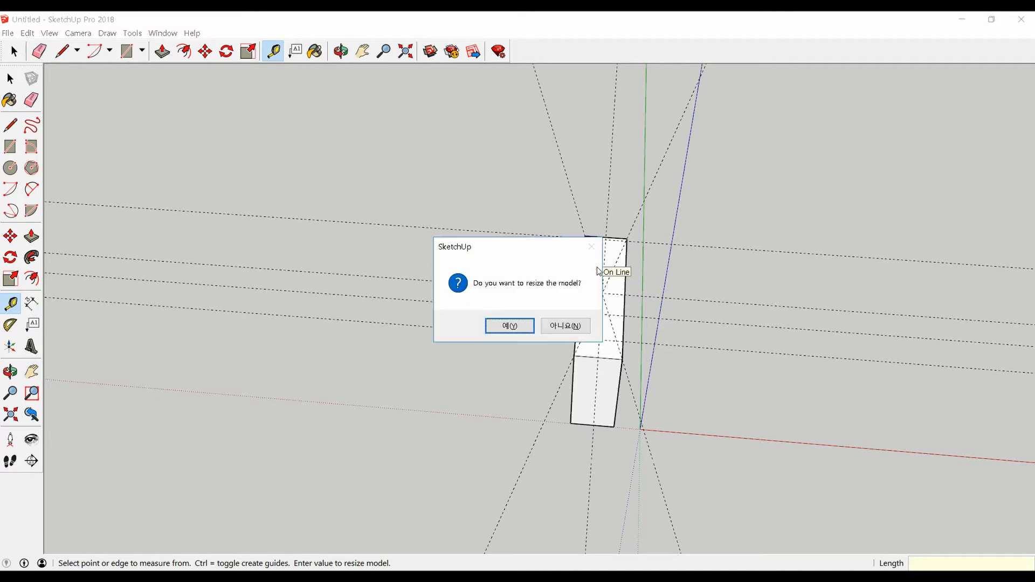
{"action": "left_click", "coordinate": [510, 324]}
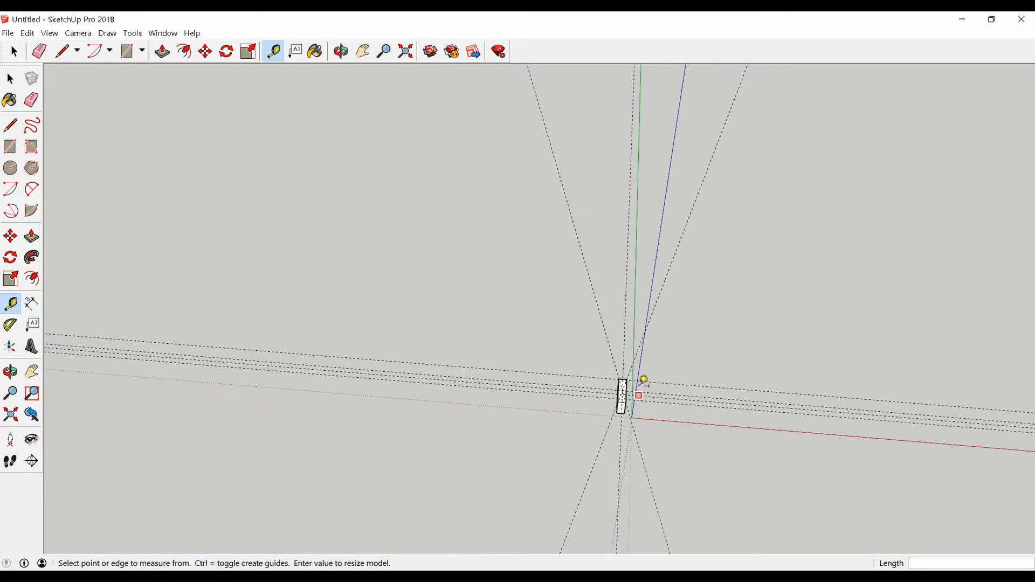
Delete all the guides from the model
{"action": "scroll", "coordinate": [631, 406], "scroll_direction": "up", "scroll_amount": 5}
{"action": "middle_click_drag", "start_coordinate": [623, 411], "coordinate": [706, 256]}
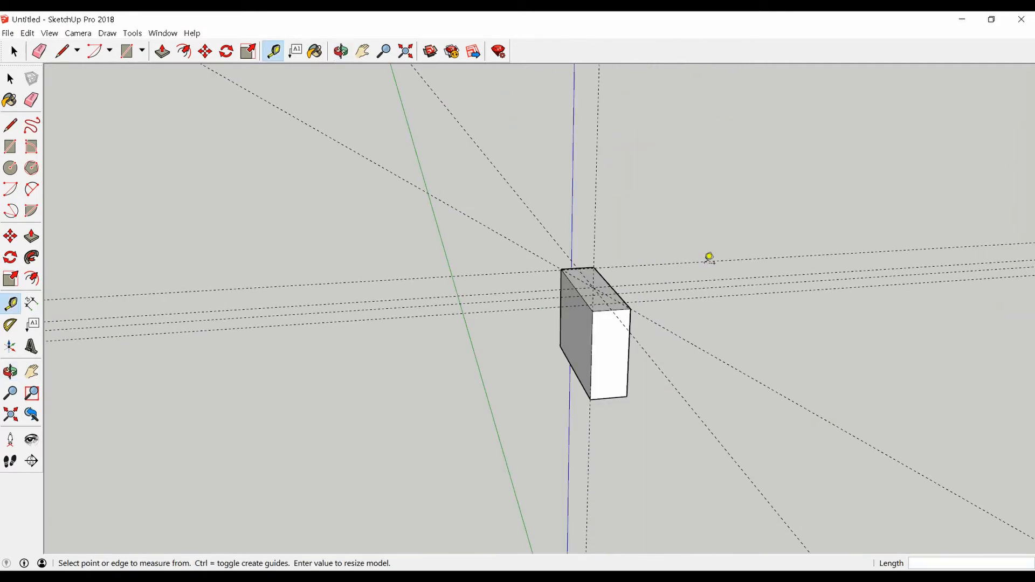
{"action": "left_click", "coordinate": [27, 33]}
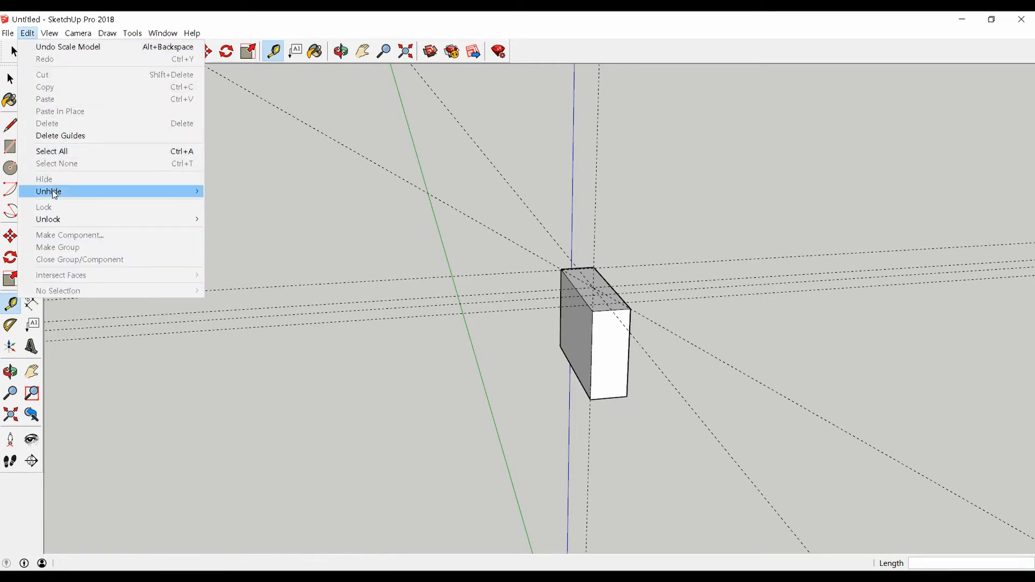
{"action": "left_click", "coordinate": [55, 136]}
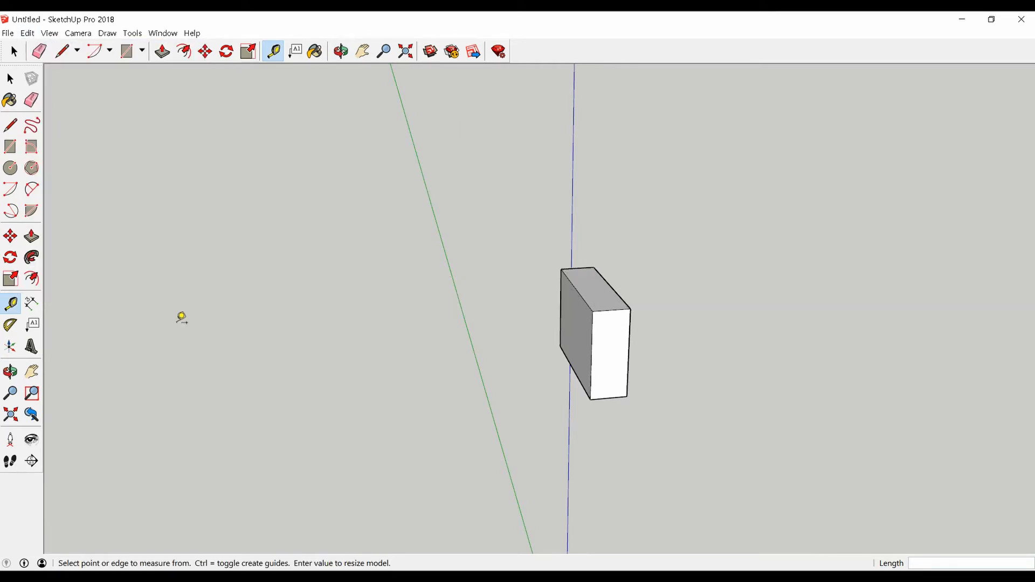
Make the entire box a group and remove it with the Eraser
{"action": "scroll", "coordinate": [183, 317], "scroll_direction": "down", "scroll_amount": 2}
{"action": "key", "text": "space"}
{"action": "middle_click_drag", "start_coordinate": [496, 399], "coordinate": [451, 331]}
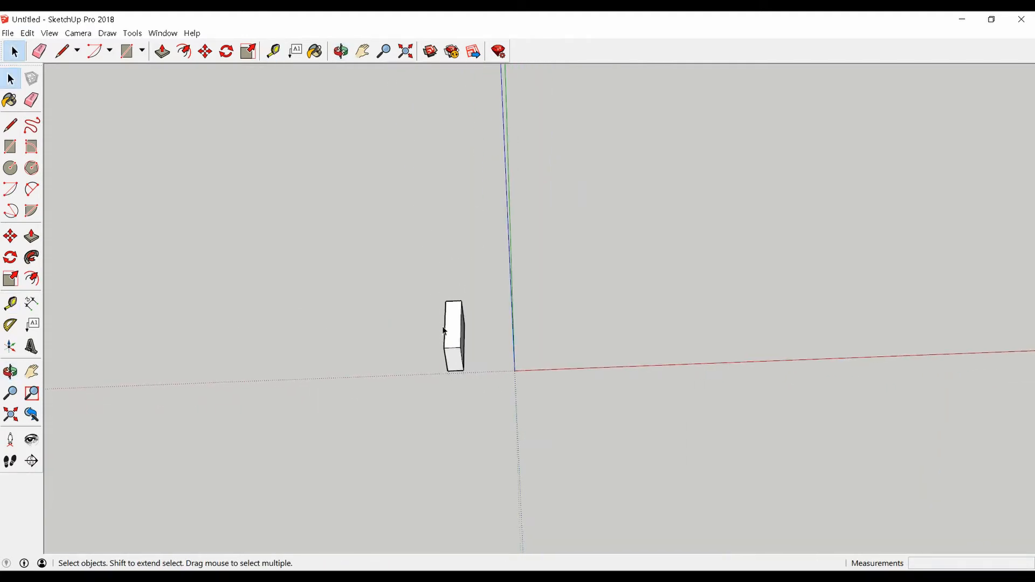
{"action": "left_click", "coordinate": [453, 316]}
{"action": "scroll", "coordinate": [451, 316], "scroll_direction": "up", "scroll_amount": 3}
{"action": "triple_click", "coordinate": [452, 318]}
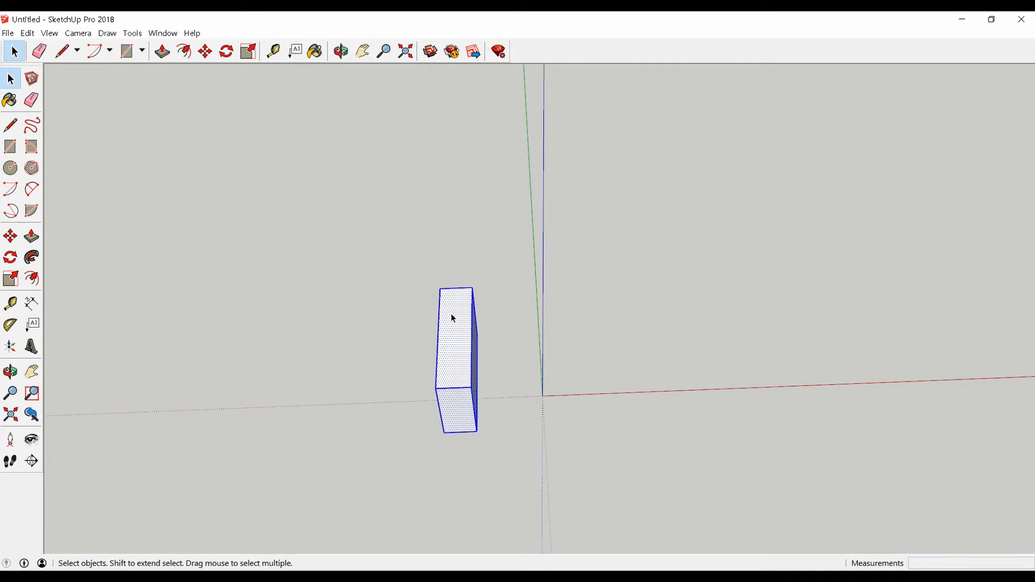
{"action": "right_click", "coordinate": [441, 337]}
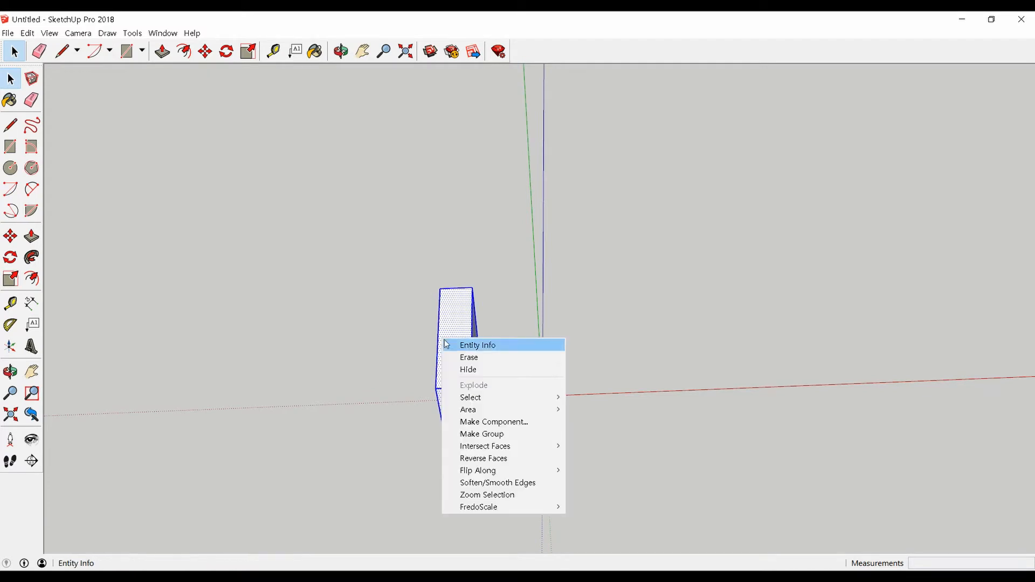
{"action": "left_click", "coordinate": [481, 434]}
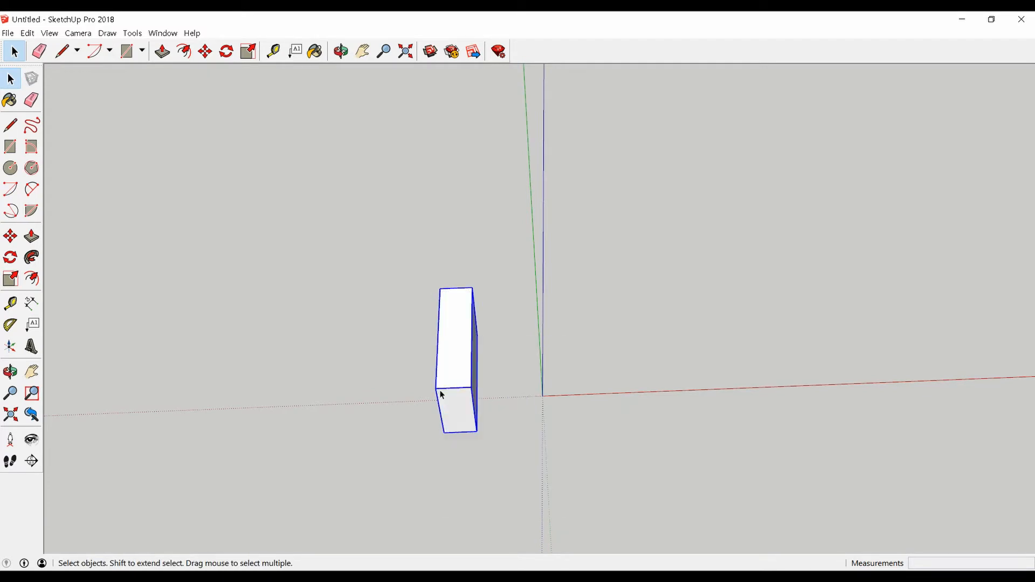
{"action": "left_click", "coordinate": [31, 100]}
{"action": "left_click", "coordinate": [458, 287]}
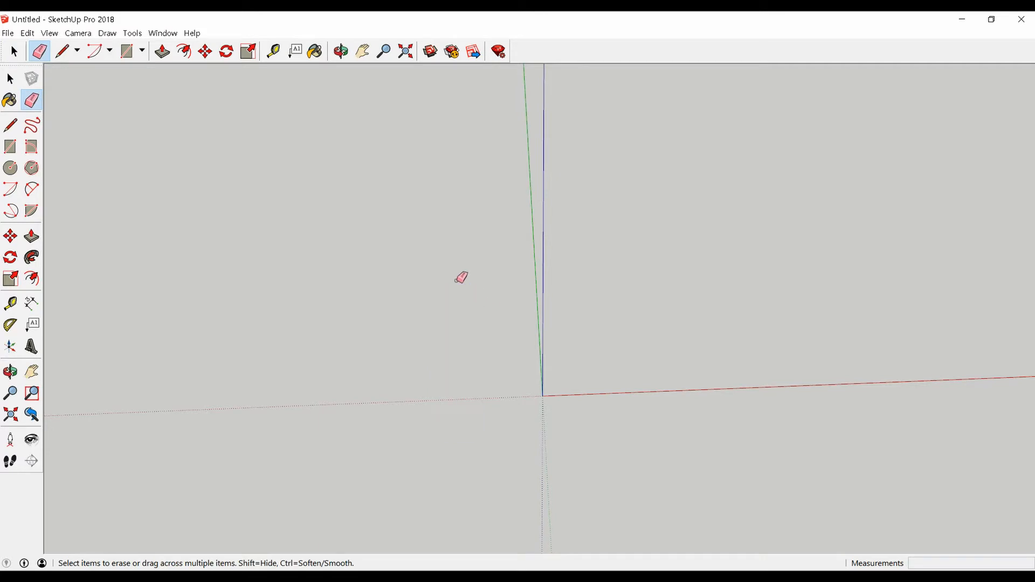
Draw a rectangle on the ground plane at the origin, with its front edge near the red axis
{"action": "mouse_move", "coordinate": [460, 277]}
{"action": "middle_mouse_down"}
{"action": "mouse_move", "coordinate": [435, 358]}
{"action": "mouse_move", "coordinate": [457, 329]}
{"action": "mouse_move", "coordinate": [520, 378]}
{"action": "mouse_move", "coordinate": [511, 371]}
{"action": "middle_mouse_up"}
{"action": "key", "text": "space"}
{"action": "key", "text": "r"}
{"action": "left_click", "coordinate": [438, 315]}
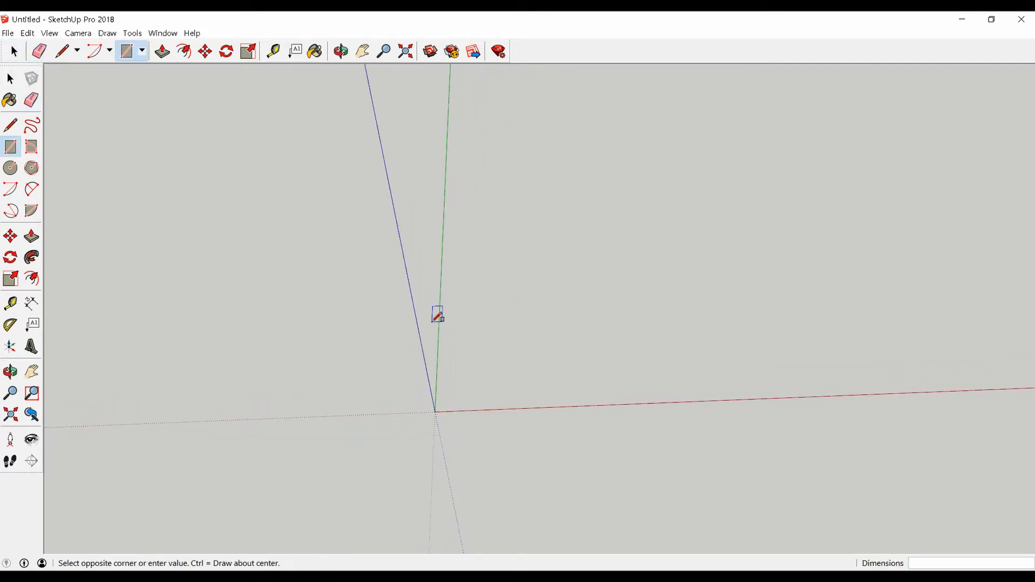
{"action": "left_click", "coordinate": [555, 399]}
{"action": "scroll", "coordinate": [515, 371], "scroll_direction": "up", "scroll_amount": 2}
{"action": "scroll", "coordinate": [518, 367], "scroll_direction": "up", "scroll_amount": 1}
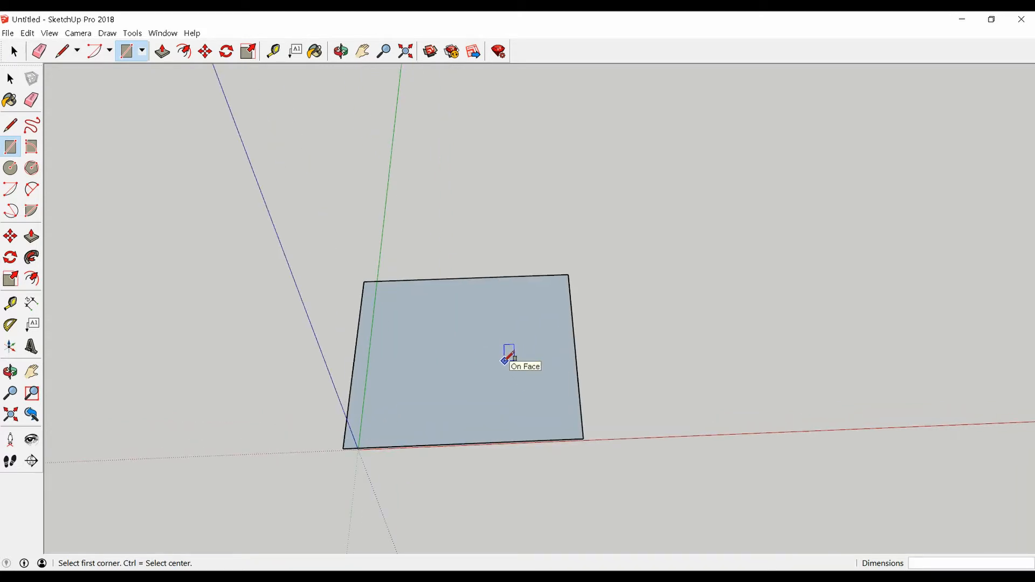
Remove the rectangle from the ground plane by erasing its four edges one at a time with the Eraser
{"action": "key", "text": "e"}
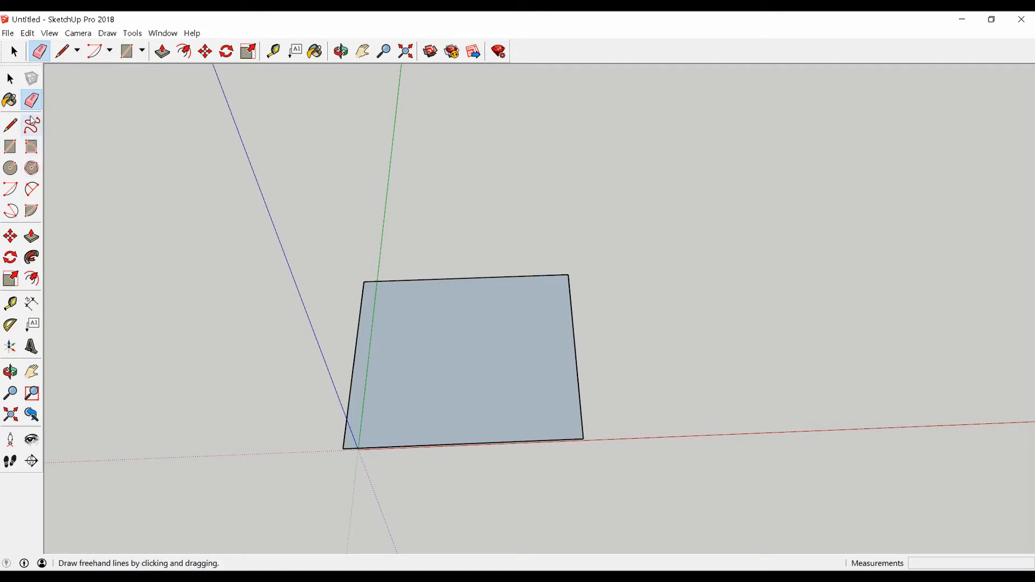
{"action": "left_click", "coordinate": [577, 339]}
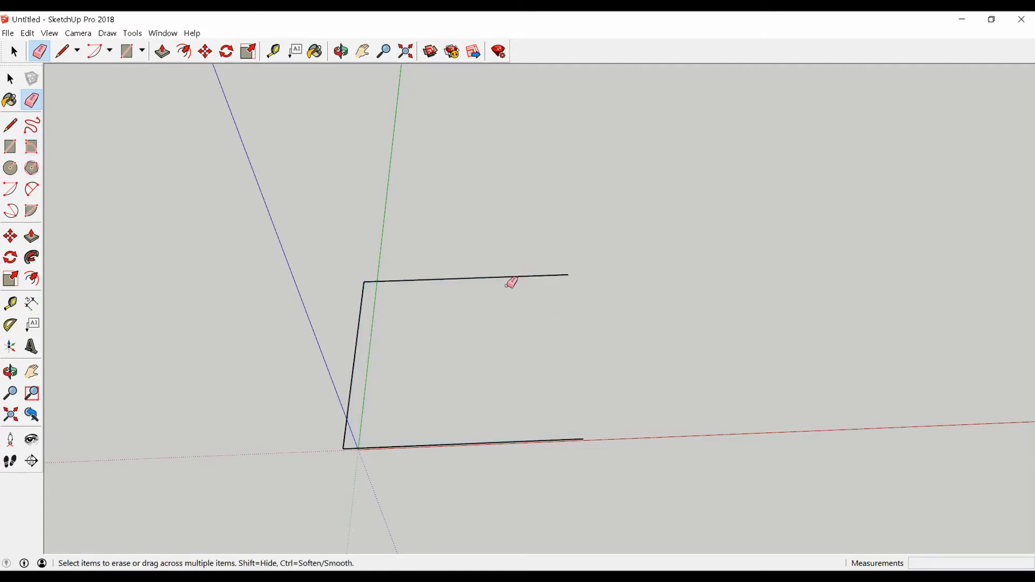
{"action": "left_click", "coordinate": [505, 275]}
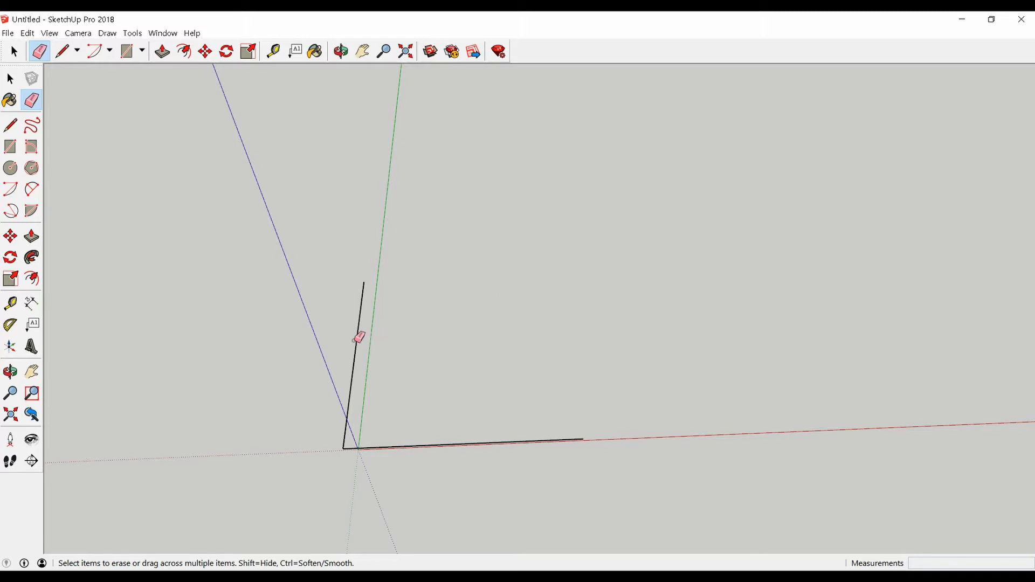
{"action": "left_click", "coordinate": [370, 335]}
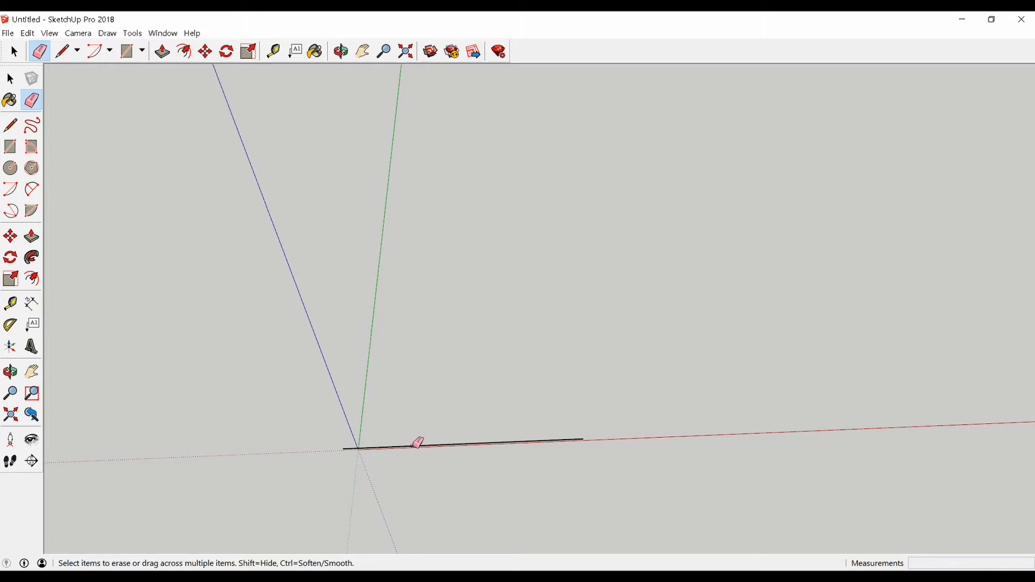
{"action": "left_click", "coordinate": [418, 442]}
{"action": "mouse_move", "coordinate": [450, 425]}
{"action": "middle_mouse_down"}
{"action": "mouse_move", "coordinate": [598, 363]}
{"action": "mouse_move", "coordinate": [571, 330]}
{"action": "mouse_move", "coordinate": [544, 478]}
{"action": "mouse_move", "coordinate": [519, 370]}
{"action": "mouse_move", "coordinate": [522, 349]}
{"action": "mouse_move", "coordinate": [587, 465]}
{"action": "middle_mouse_up"}
{"action": "key", "text": "space"}
Draw a new rectangle on the ground plane with its corner at the origin, aligned with the red and green axes
{"action": "scroll", "coordinate": [570, 331], "scroll_direction": "down", "scroll_amount": 2}
{"action": "scroll", "coordinate": [542, 474], "scroll_direction": "down", "scroll_amount": 3}
{"action": "key", "text": "r"}
{"action": "left_click", "coordinate": [491, 376]}
{"action": "left_click", "coordinate": [584, 468]}
{"action": "key", "text": "space"}
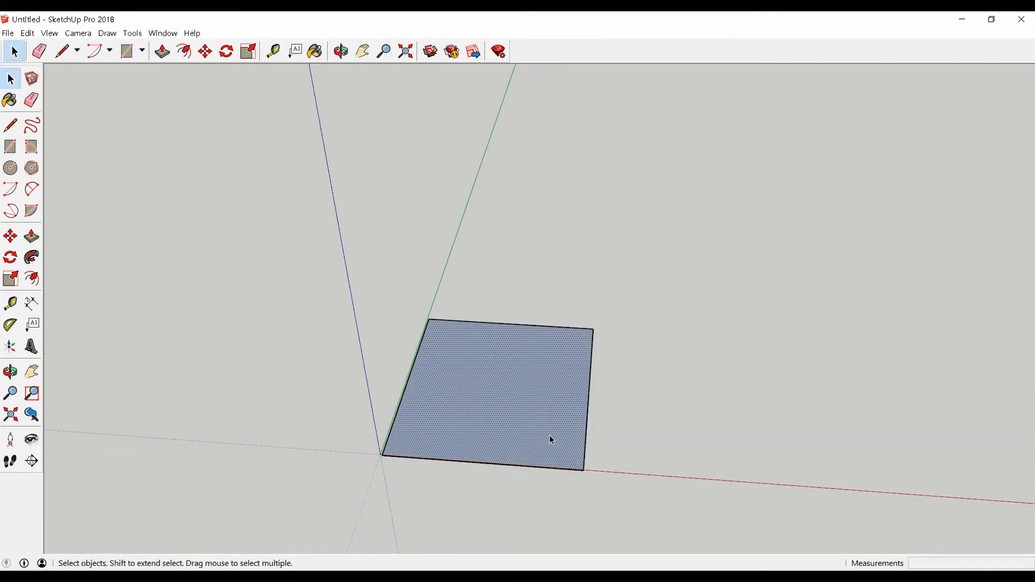
Push/Pull the rectangle upward by about 1737 mm into a box
{"action": "key", "text": "p"}
{"action": "left_click_drag", "start_coordinate": [549, 437], "coordinate": [535, 351]}
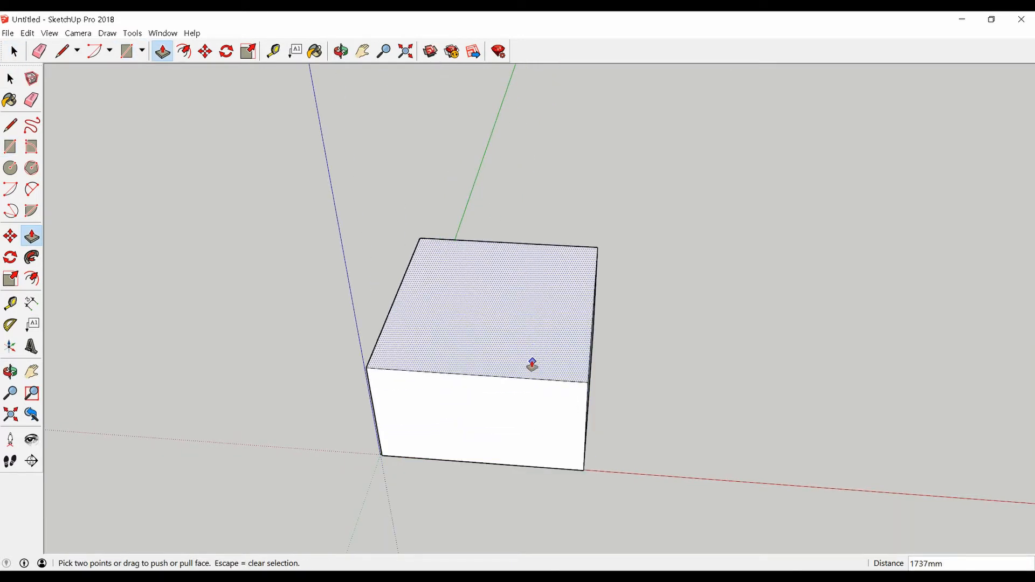
{"action": "middle_click_drag", "start_coordinate": [532, 365], "coordinate": [539, 374]}
{"action": "key", "text": "space"}
{"action": "middle_click_drag", "start_coordinate": [582, 418], "coordinate": [583, 383]}
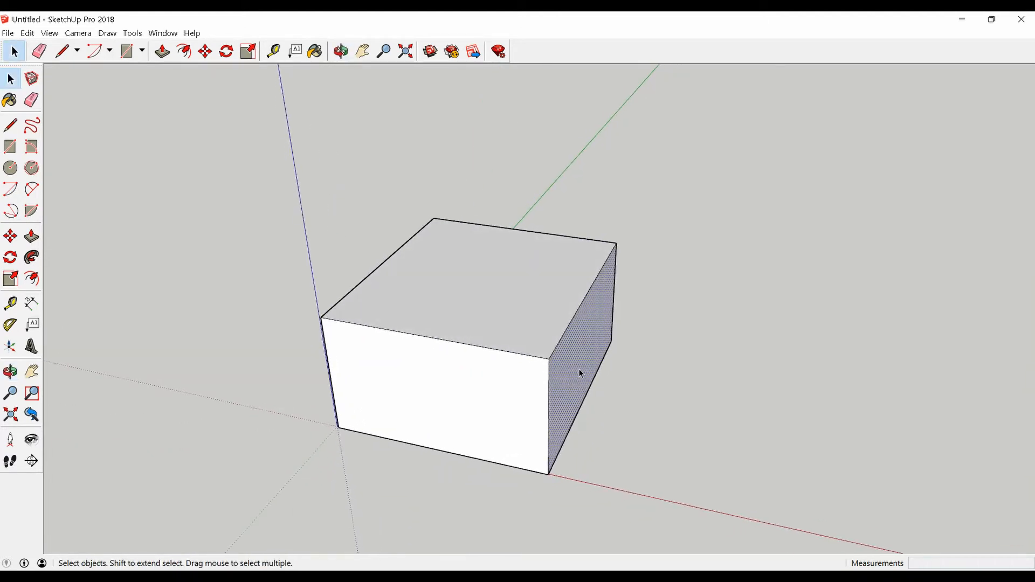
Copy the box's right side face with its edges inward along the red axis by about 289 mm
{"action": "double_click", "coordinate": [580, 373]}
{"action": "key", "text": "m"}
{"action": "left_click", "coordinate": [548, 474]}
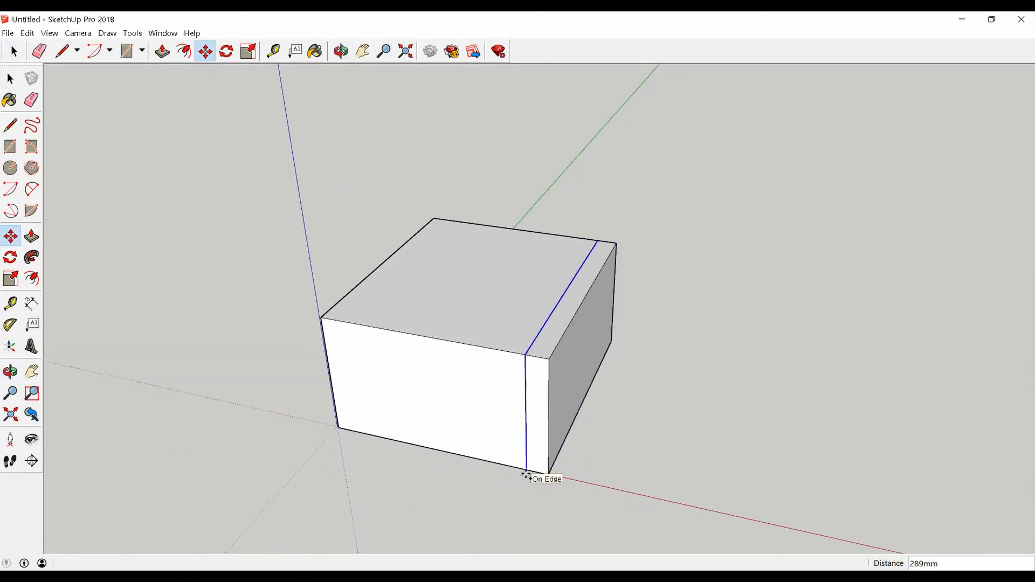
{"action": "left_click", "coordinate": [526, 475]}
{"action": "key", "text": "ctrl"}
{"action": "left_click", "coordinate": [526, 471]}
Place three more copies of the side face further inward along the red axis, the first about 315 mm and the last about 1000 mm on
{"action": "left_click", "coordinate": [506, 464]}
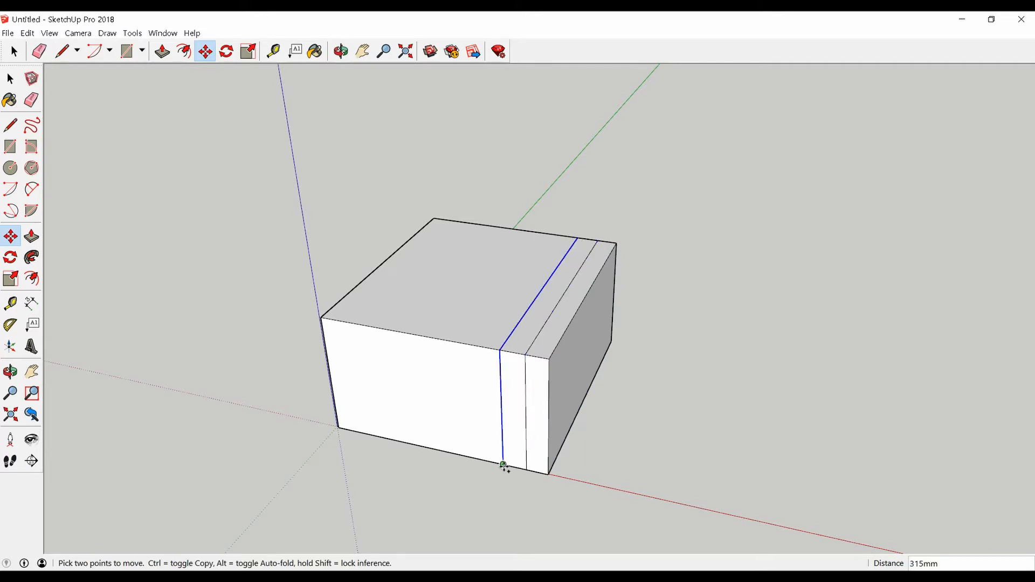
{"action": "left_click", "coordinate": [504, 465]}
{"action": "left_click", "coordinate": [449, 451]}
{"action": "left_click", "coordinate": [449, 452]}
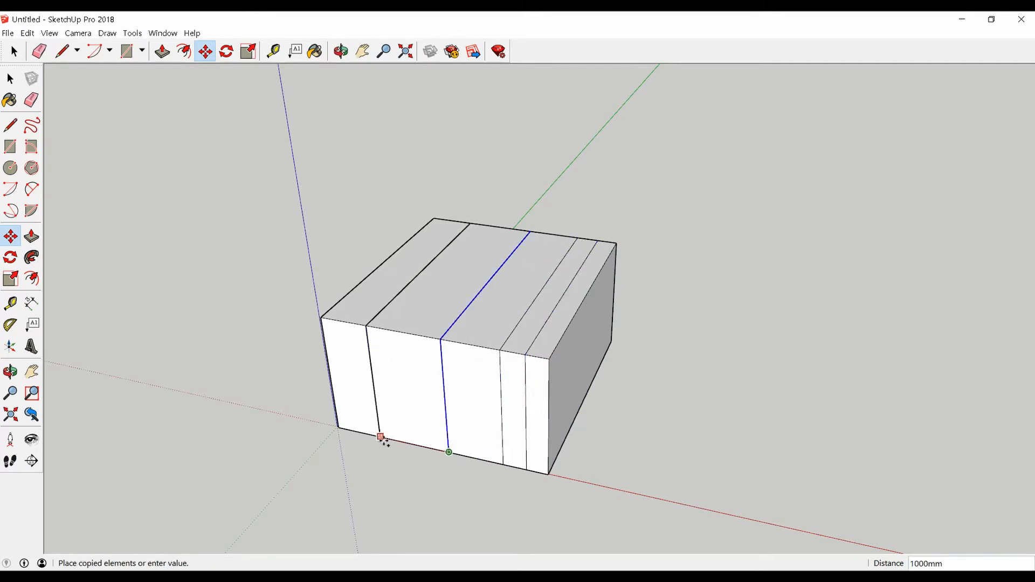
{"action": "left_click", "coordinate": [383, 439]}
{"action": "middle_click_drag", "start_coordinate": [377, 427], "coordinate": [460, 393]}
{"action": "key", "text": "space"}
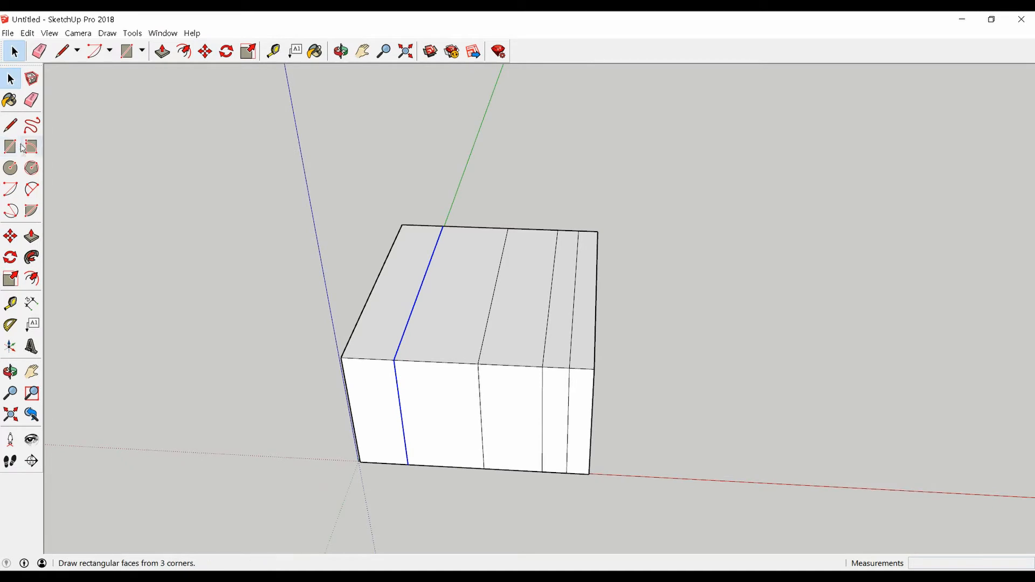
{"action": "key", "text": "g"}
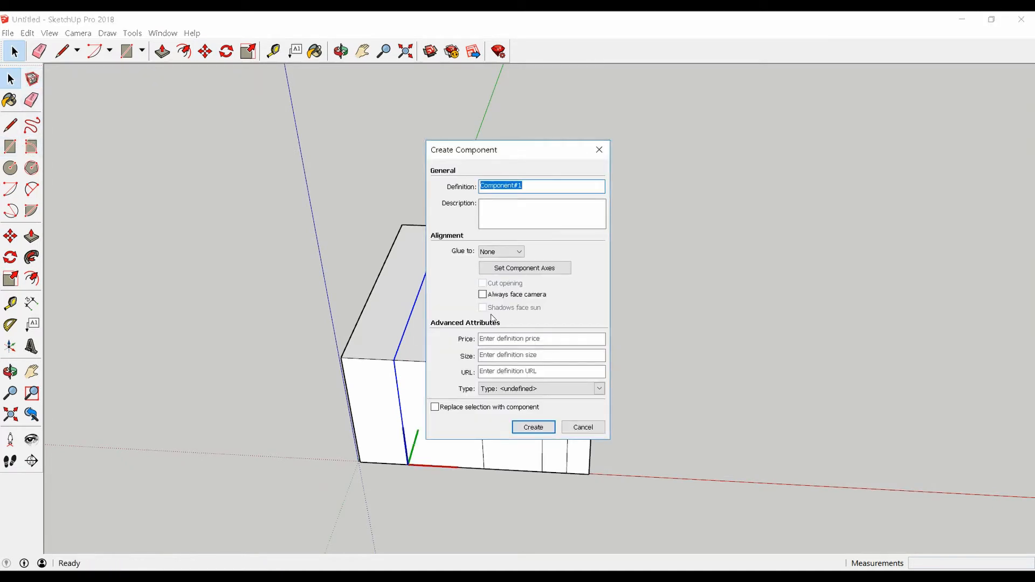
{"action": "left_click", "coordinate": [583, 426]}
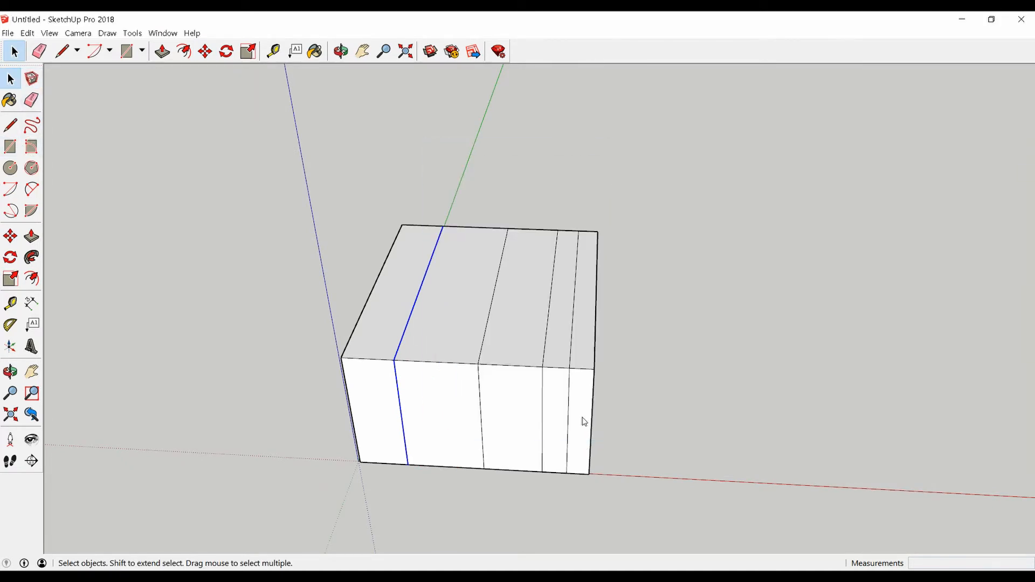
Erase the leftmost dividing line on the box's top face and hide the one beside it with the Eraser
{"action": "left_click", "coordinate": [31, 100]}
{"action": "left_click", "coordinate": [415, 299]}
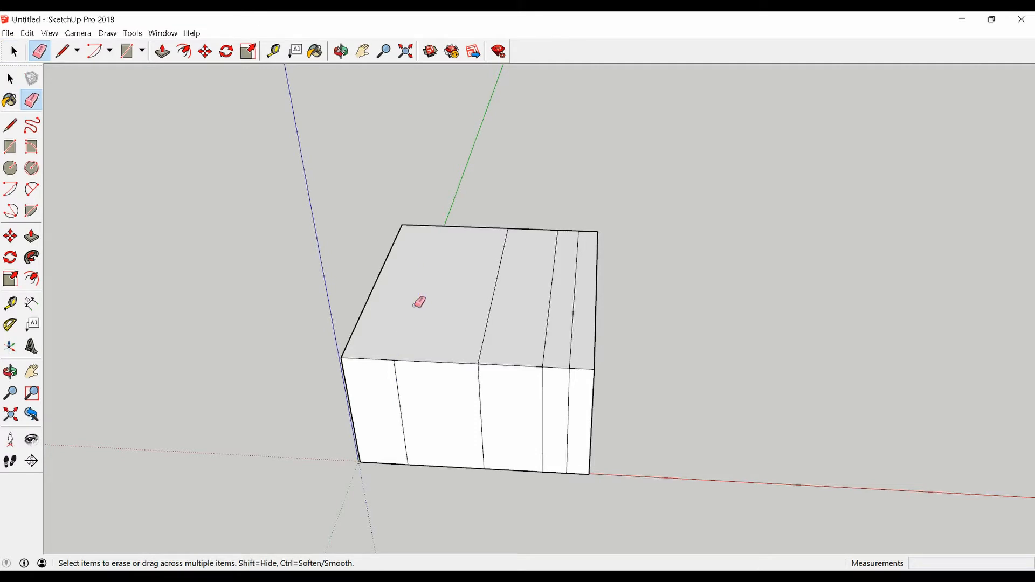
{"action": "scroll", "coordinate": [467, 330], "scroll_direction": "up", "scroll_amount": 3}
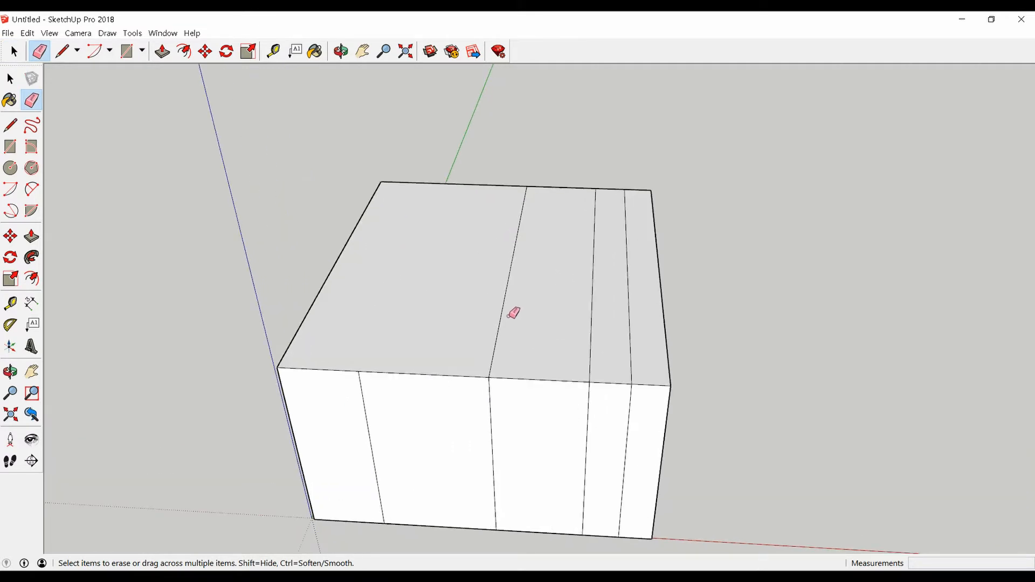
{"action": "left_click", "coordinate": [502, 315]}
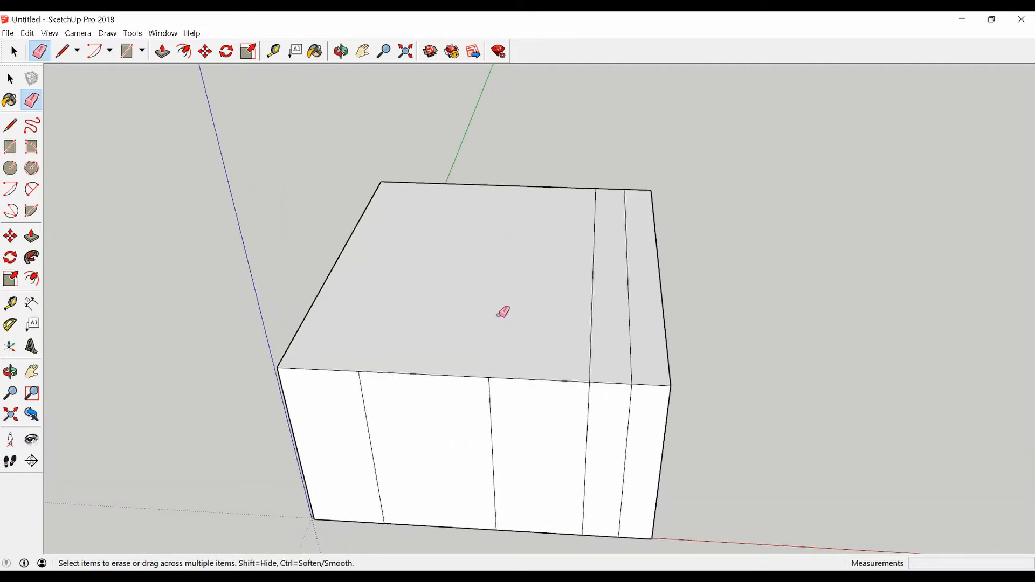
With hidden geometry shown, erase the hidden dividing line on the top face and use the Eraser's soften and hide modes on the remaining two
{"action": "left_click", "coordinate": [53, 34]}
{"action": "left_click", "coordinate": [86, 74]}
{"action": "scroll", "coordinate": [506, 301], "scroll_direction": "up", "scroll_amount": 2}
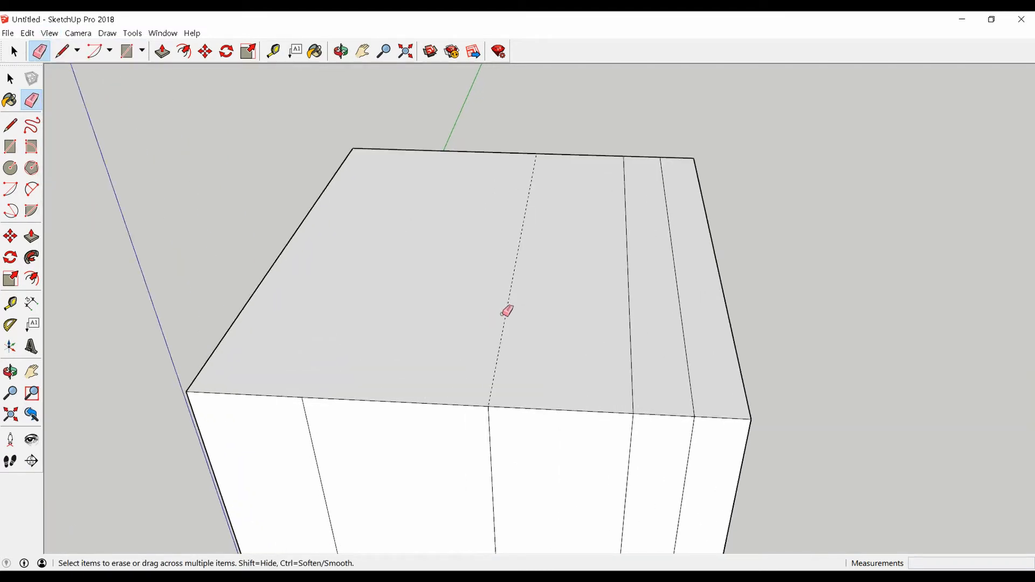
{"action": "left_click_drag", "start_coordinate": [506, 311], "coordinate": [516, 314]}
{"action": "left_click_drag", "start_coordinate": [638, 315], "coordinate": [627, 316]}
{"action": "left_click_drag", "start_coordinate": [686, 319], "coordinate": [679, 319], "text": "shift"}
Select the parts of the top face one at a time to examine how the hidden and softened lines still divide it
{"action": "mouse_move", "coordinate": [609, 328]}
{"action": "middle_mouse_down"}
{"action": "mouse_move", "coordinate": [617, 393]}
{"action": "mouse_move", "coordinate": [606, 405]}
{"action": "mouse_move", "coordinate": [549, 274]}
{"action": "middle_mouse_up"}
{"action": "scroll", "coordinate": [605, 406], "scroll_direction": "down", "scroll_amount": 3}
{"action": "scroll", "coordinate": [641, 408], "scroll_direction": "up", "scroll_amount": 3}
{"action": "mouse_move", "coordinate": [555, 441]}
{"action": "middle_mouse_down"}
{"action": "mouse_move", "coordinate": [532, 428]}
{"action": "mouse_move", "coordinate": [541, 416]}
{"action": "middle_mouse_up"}
{"action": "key", "text": "space"}
{"action": "left_click", "coordinate": [568, 305]}
{"action": "left_click", "coordinate": [493, 290]}
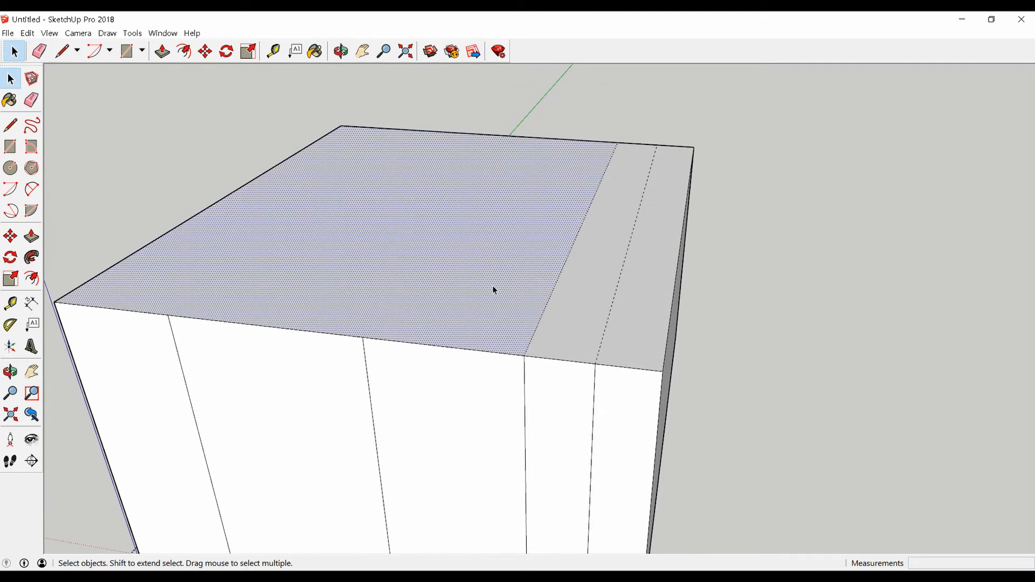
{"action": "left_click", "coordinate": [628, 311]}
{"action": "left_click", "coordinate": [606, 304]}
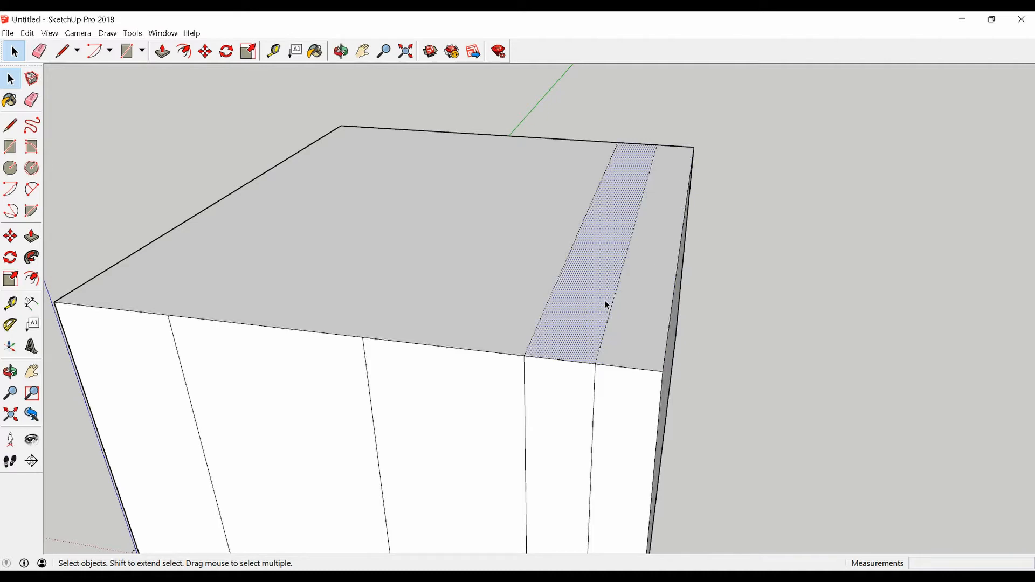
{"action": "scroll", "coordinate": [602, 307], "scroll_direction": "down", "scroll_amount": 3}
{"action": "middle_click_drag", "start_coordinate": [577, 309], "coordinate": [530, 286]}
{"action": "scroll", "coordinate": [526, 292], "scroll_direction": "up", "scroll_amount": 1}
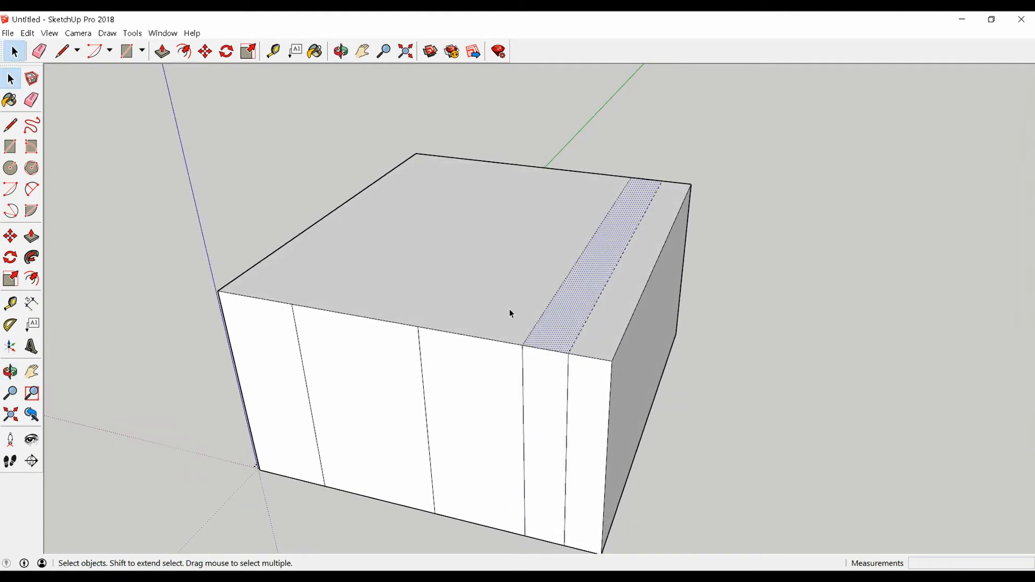
{"action": "scroll", "coordinate": [508, 312], "scroll_direction": "up", "scroll_amount": 2}
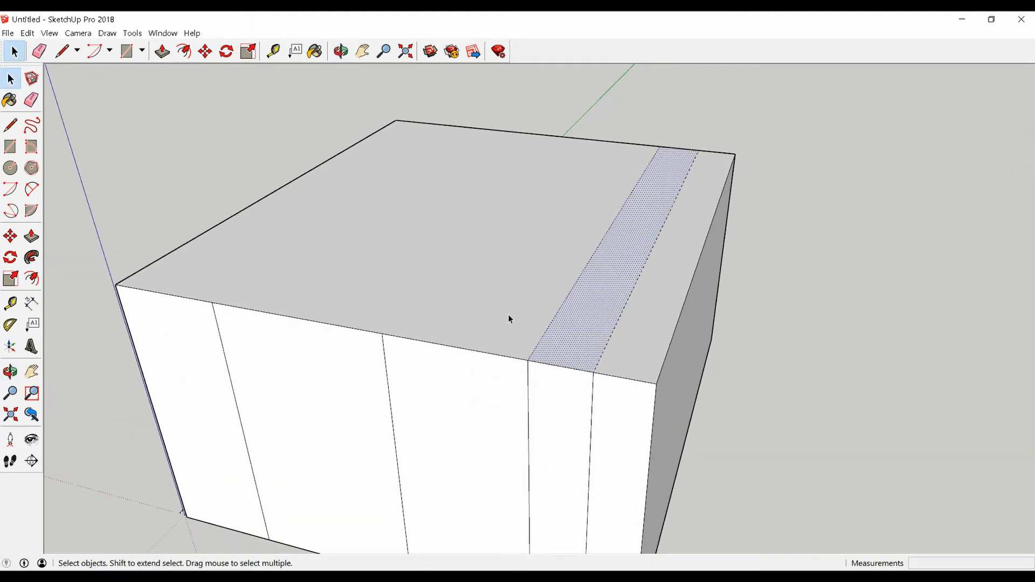
Try erasing the top front edge segment between the second and third vertical lines from the left, and undo the erasure
{"action": "key", "text": "e"}
{"action": "left_click", "coordinate": [490, 353]}
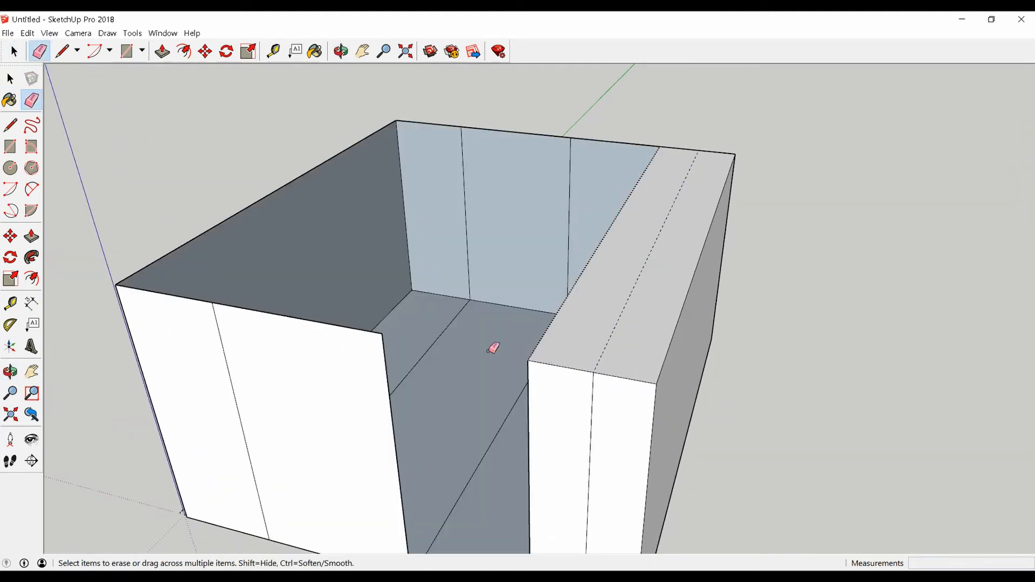
{"action": "key", "text": "ctrl+z"}
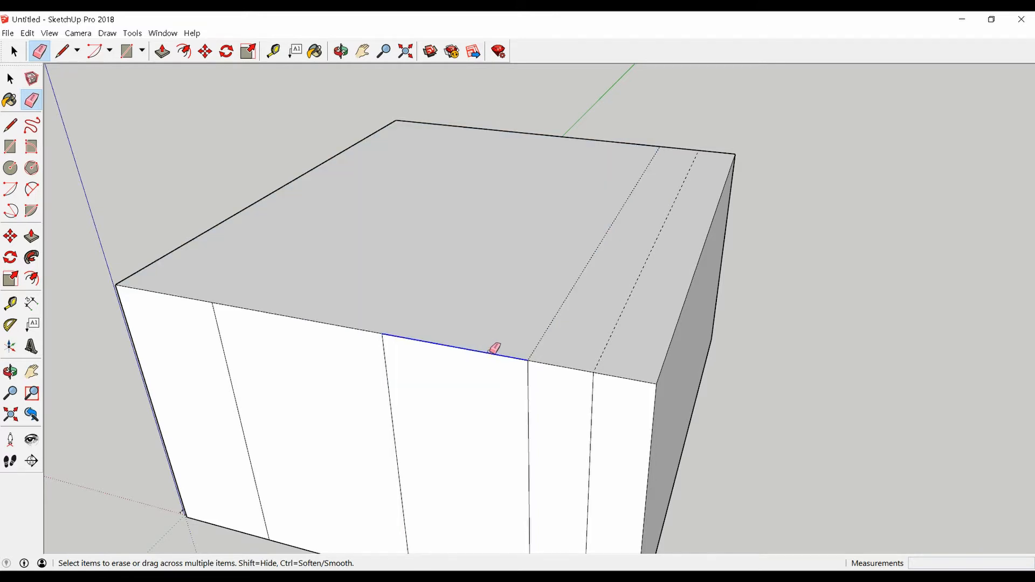
Soften the top front edge segment between the second and third vertical lines with the Eraser and turn off hidden geometry
{"action": "left_click", "coordinate": [492, 351]}
{"action": "mouse_move", "coordinate": [492, 351]}
{"action": "middle_mouse_down"}
{"action": "mouse_move", "coordinate": [536, 277]}
{"action": "mouse_move", "coordinate": [531, 260]}
{"action": "mouse_move", "coordinate": [513, 325]}
{"action": "middle_mouse_up"}
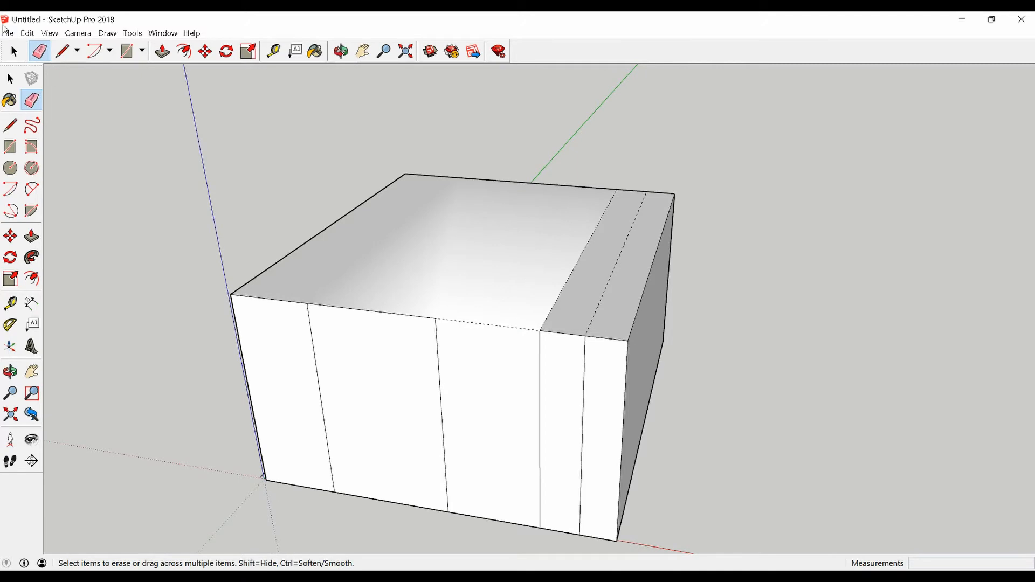
{"action": "left_click", "coordinate": [49, 33]}
{"action": "left_click", "coordinate": [61, 80]}
{"action": "mouse_move", "coordinate": [563, 372]}
{"action": "middle_mouse_down"}
{"action": "mouse_move", "coordinate": [346, 361]}
{"action": "mouse_move", "coordinate": [317, 301]}
{"action": "mouse_move", "coordinate": [416, 529]}
{"action": "mouse_move", "coordinate": [595, 335]}
{"action": "middle_mouse_up"}
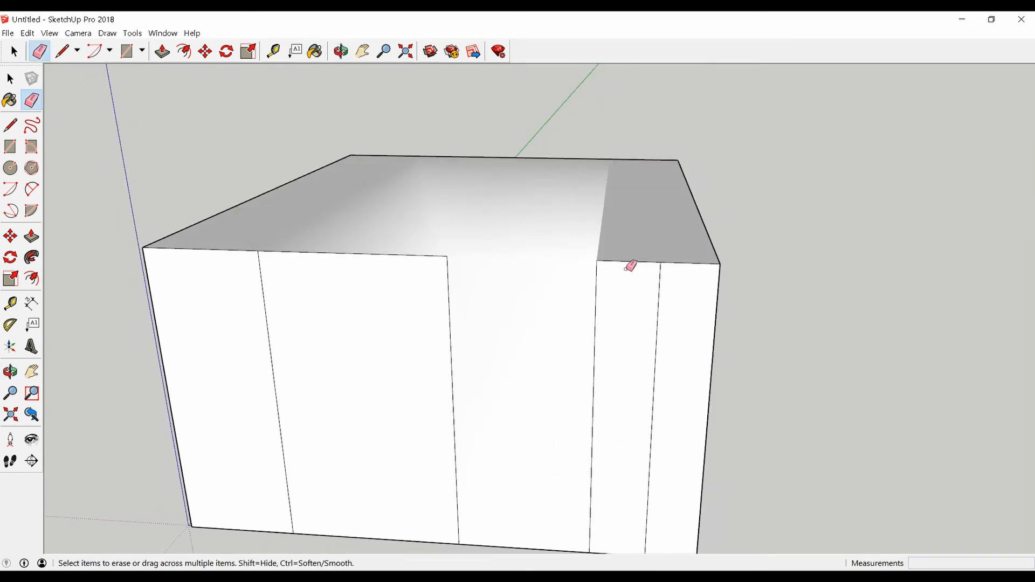
Soften the remaining left part of the top front edge and the second vertical line, and erase the leftmost vertical line on the front face
{"action": "mouse_move", "coordinate": [628, 257]}
{"action": "middle_mouse_down"}
{"action": "mouse_move", "coordinate": [531, 327]}
{"action": "mouse_move", "coordinate": [517, 325]}
{"action": "mouse_move", "coordinate": [487, 279]}
{"action": "mouse_move", "coordinate": [320, 407]}
{"action": "mouse_move", "coordinate": [451, 358]}
{"action": "mouse_move", "coordinate": [522, 300]}
{"action": "mouse_move", "coordinate": [582, 300]}
{"action": "middle_mouse_up"}
{"action": "scroll", "coordinate": [532, 332], "scroll_direction": "up", "scroll_amount": 2}
{"action": "scroll", "coordinate": [538, 308], "scroll_direction": "down", "scroll_amount": 4}
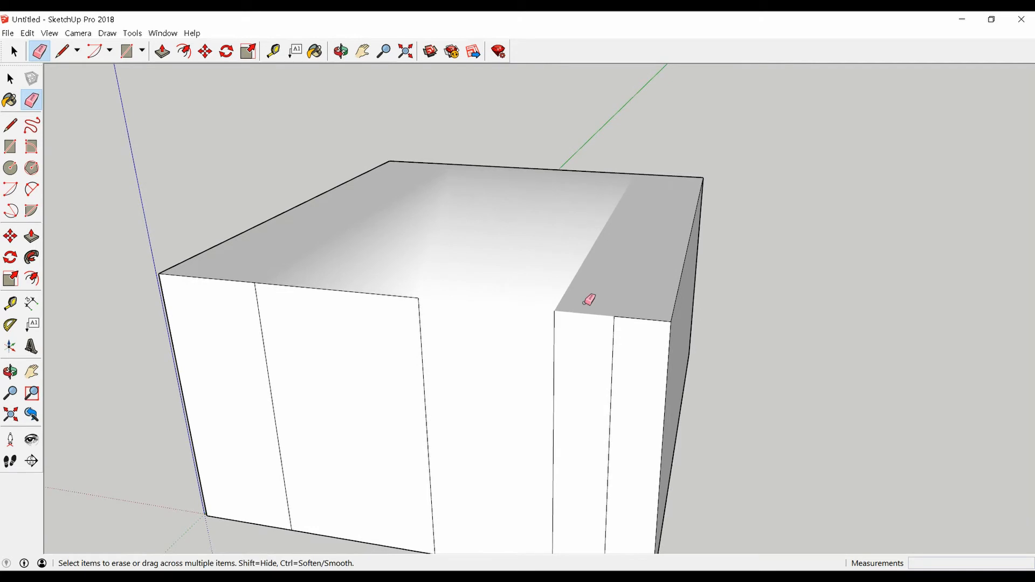
{"action": "scroll", "coordinate": [584, 307], "scroll_direction": "up", "scroll_amount": 1}
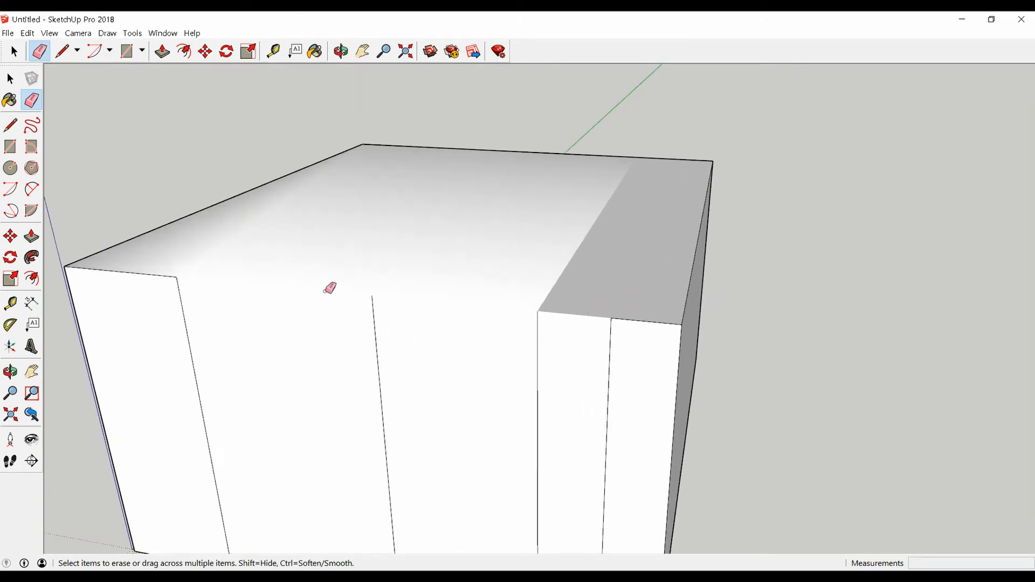
{"action": "scroll", "coordinate": [501, 334], "scroll_direction": "down", "scroll_amount": 3}
{"action": "middle_click_drag", "start_coordinate": [501, 335], "coordinate": [501, 376]}
{"action": "left_click", "coordinate": [443, 386]}
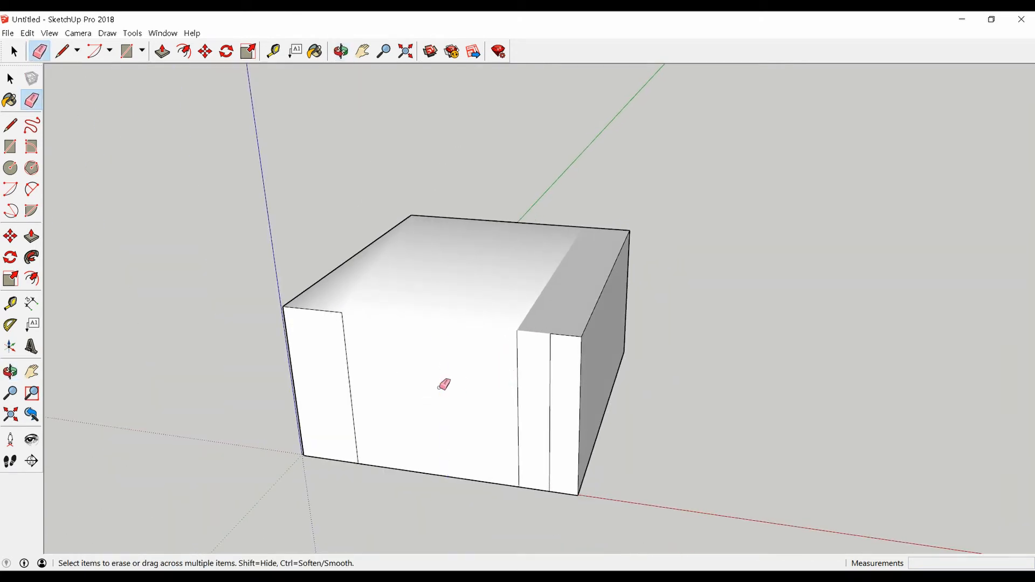
{"action": "scroll", "coordinate": [439, 385], "scroll_direction": "up", "scroll_amount": 4}
{"action": "left_click", "coordinate": [311, 372]}
{"action": "scroll", "coordinate": [468, 353], "scroll_direction": "down", "scroll_amount": 4}
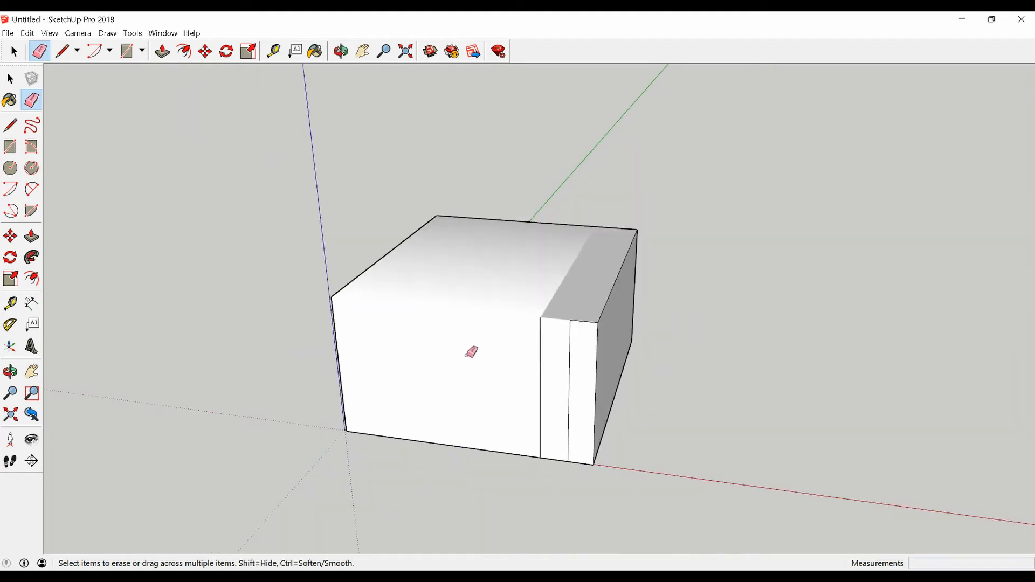
Turn on the display of hidden geometry to inspect the box's softened and hidden edges
{"action": "middle_click_drag", "start_coordinate": [471, 350], "coordinate": [852, 335]}
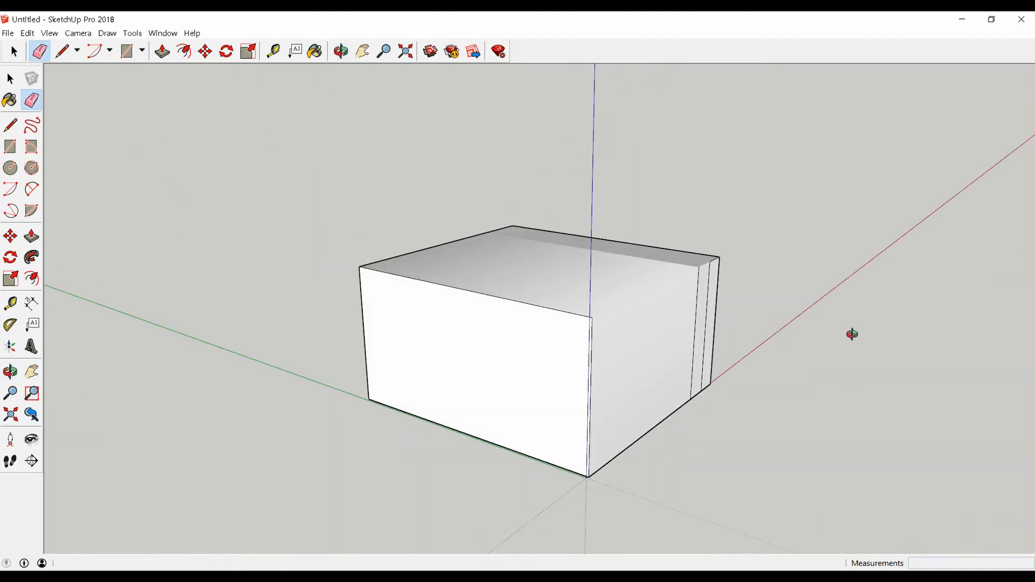
{"action": "left_click", "coordinate": [49, 33]}
{"action": "left_click", "coordinate": [66, 75]}
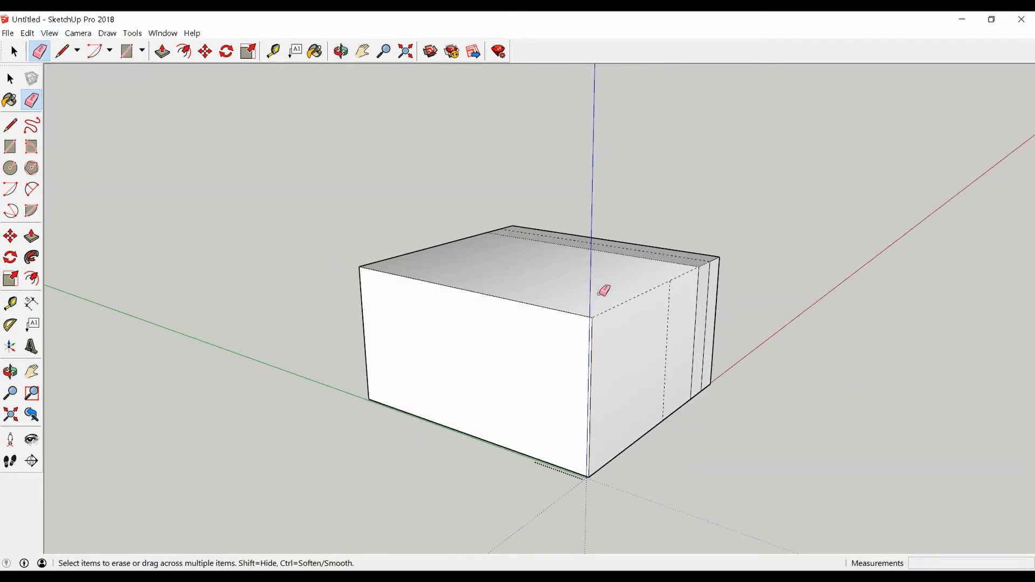
{"action": "middle_click_drag", "start_coordinate": [601, 289], "coordinate": [334, 362]}
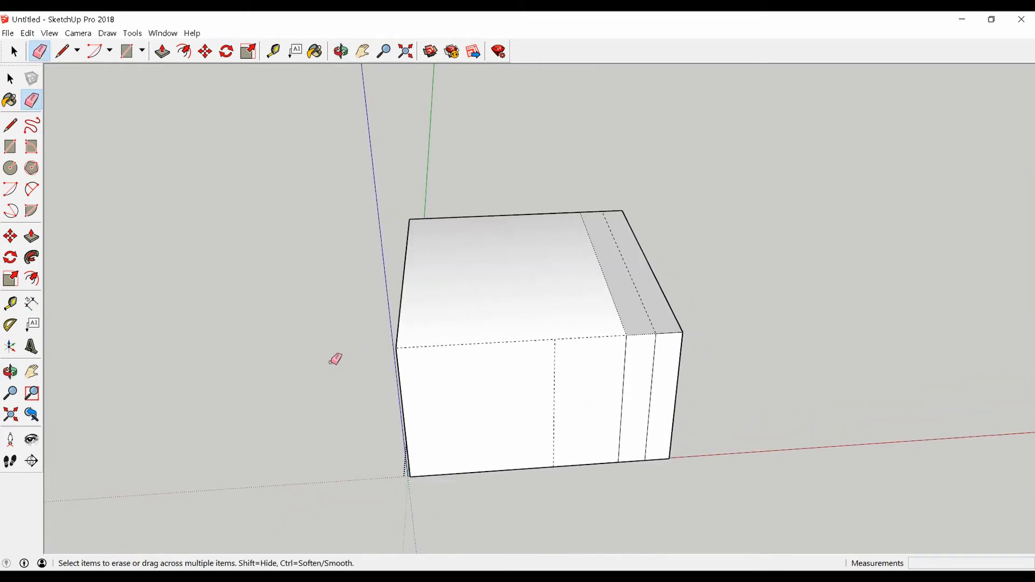
Select the entire box and delete it from the model
{"action": "scroll", "coordinate": [328, 351], "scroll_direction": "down", "scroll_amount": 3}
{"action": "key", "text": "space"}
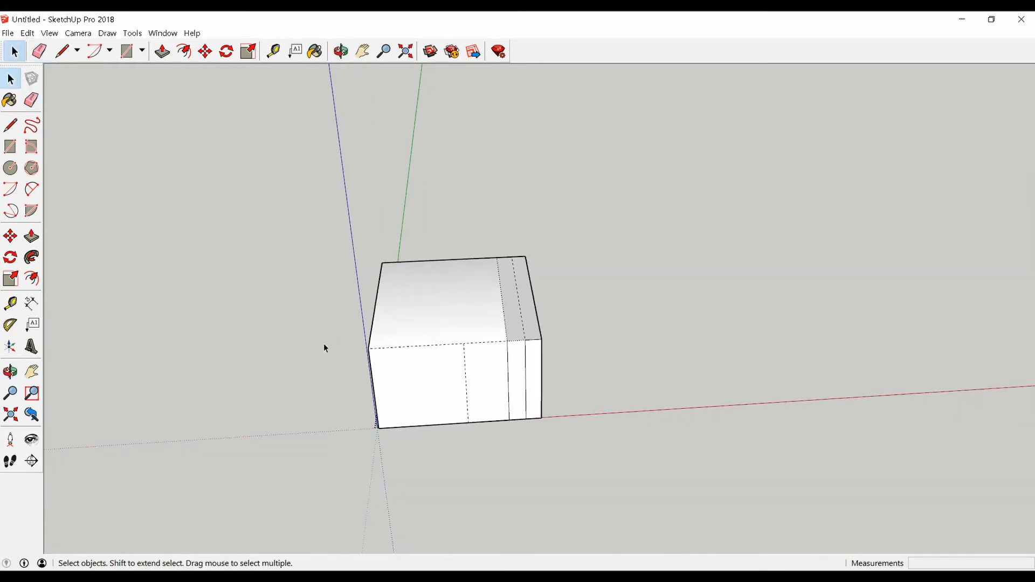
{"action": "mouse_move", "coordinate": [324, 278]}
{"action": "left_mouse_down"}
{"action": "mouse_move", "coordinate": [573, 319]}
{"action": "mouse_move", "coordinate": [715, 386]}
{"action": "left_mouse_up"}
{"action": "mouse_move", "coordinate": [318, 182]}
{"action": "left_mouse_down"}
{"action": "mouse_move", "coordinate": [521, 440]}
{"action": "mouse_move", "coordinate": [641, 487]}
{"action": "left_mouse_up"}
{"action": "key", "text": "Delete"}
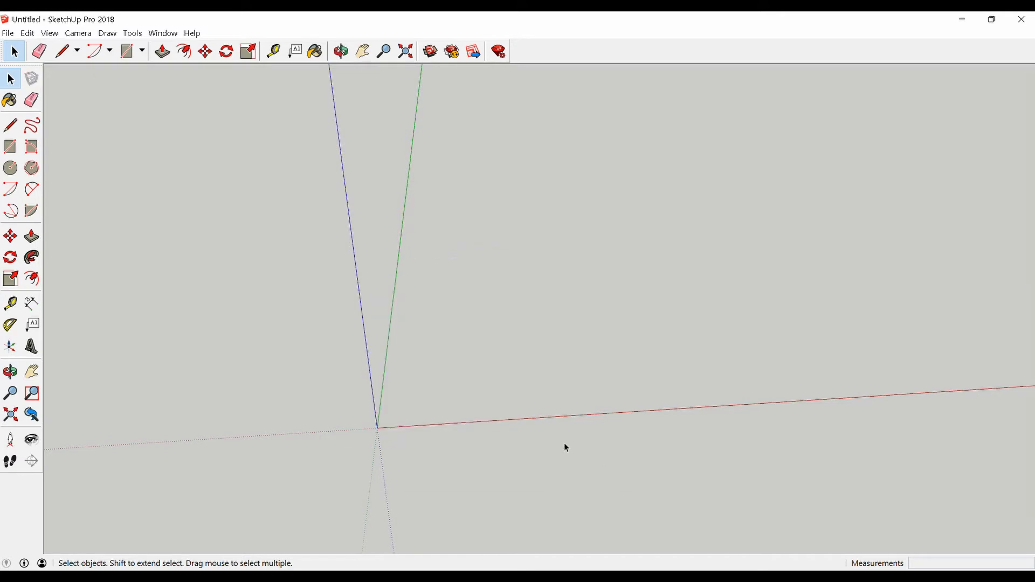
Draw a closed wavy freehand shape starting and ending at the origin on the ground plane, and delete it
{"action": "left_click", "coordinate": [32, 125]}
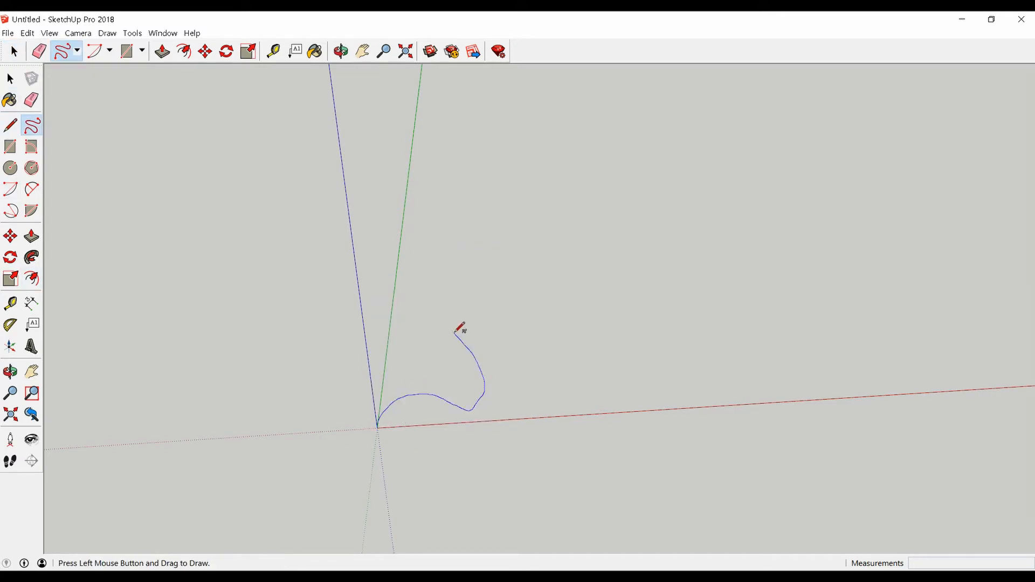
{"action": "left_click_drag", "start_coordinate": [567, 381], "coordinate": [539, 279]}
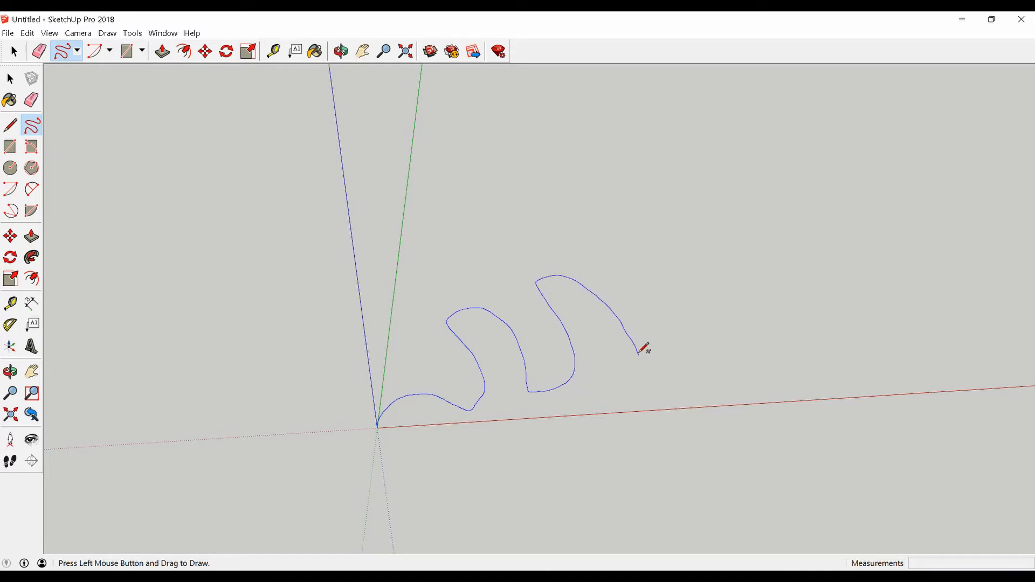
{"action": "left_click_drag", "start_coordinate": [643, 349], "coordinate": [571, 426]}
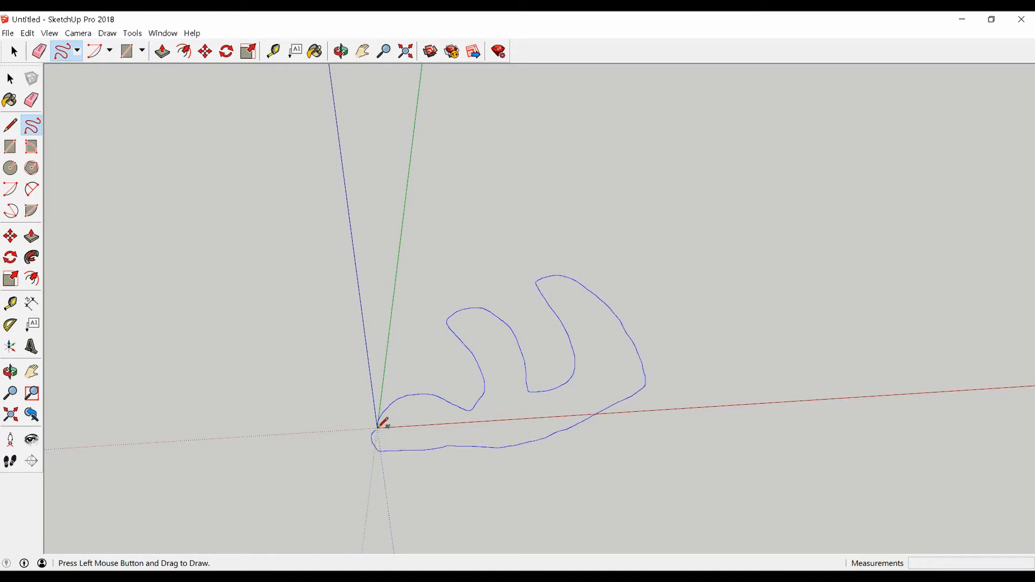
{"action": "left_click_drag", "start_coordinate": [384, 420], "coordinate": [377, 426]}
{"action": "mouse_move", "coordinate": [377, 426]}
{"action": "middle_mouse_down"}
{"action": "mouse_move", "coordinate": [585, 307]}
{"action": "mouse_move", "coordinate": [541, 220]}
{"action": "mouse_move", "coordinate": [584, 456]}
{"action": "middle_mouse_up"}
{"action": "key", "text": "space"}
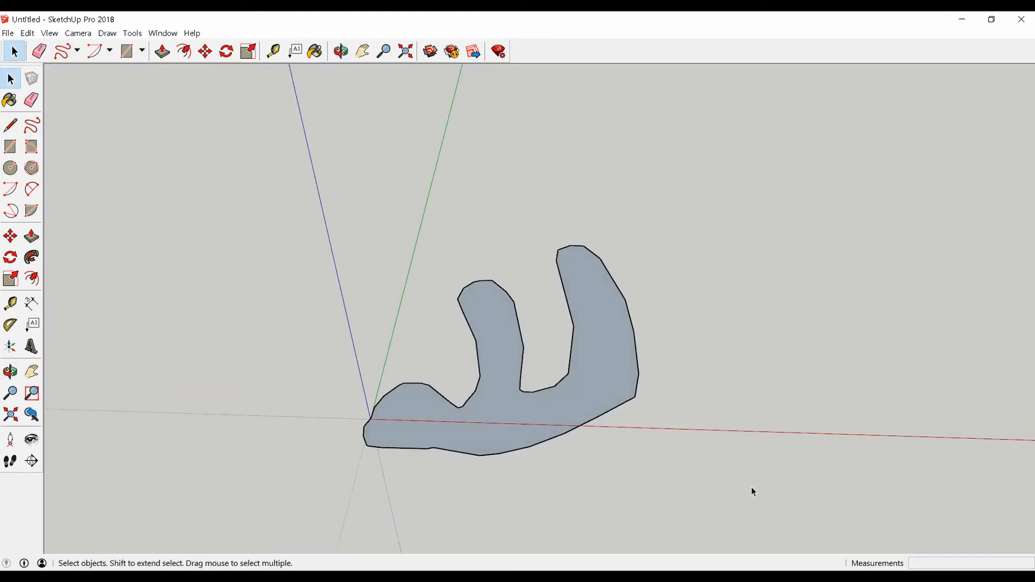
{"action": "left_click_drag", "start_coordinate": [202, 152], "coordinate": [200, 151]}
{"action": "key", "text": "Delete"}
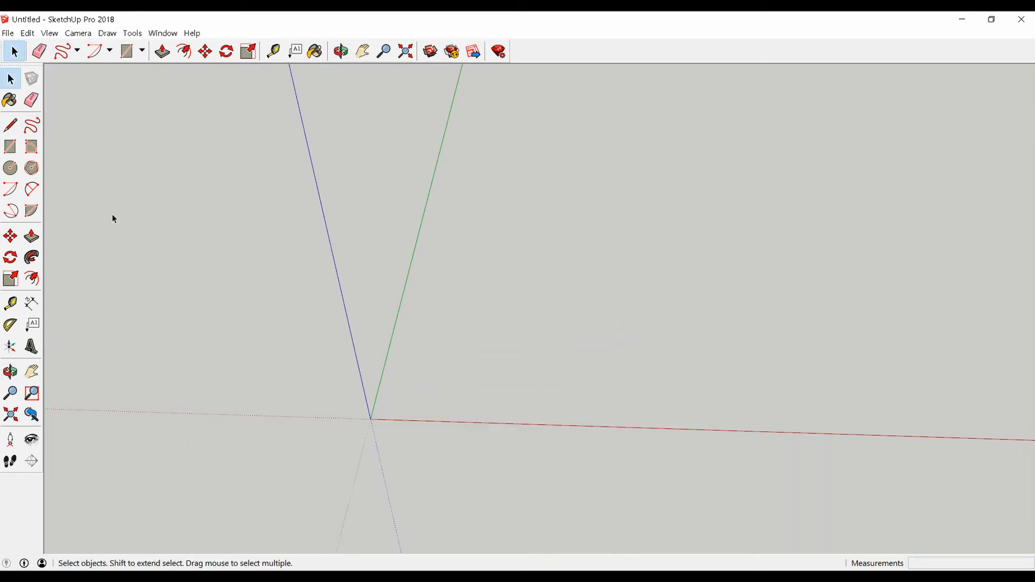
Draw a self-crossing freehand curve from the origin on the ground plane and close its loop back at the origin
{"action": "left_click", "coordinate": [31, 126]}
{"action": "mouse_move", "coordinate": [130, 196]}
{"action": "middle_mouse_down"}
{"action": "mouse_move", "coordinate": [398, 215]}
{"action": "mouse_move", "coordinate": [421, 276]}
{"action": "mouse_move", "coordinate": [423, 386]}
{"action": "mouse_move", "coordinate": [429, 327]}
{"action": "middle_mouse_up"}
{"action": "left_click_drag", "start_coordinate": [409, 304], "coordinate": [399, 229]}
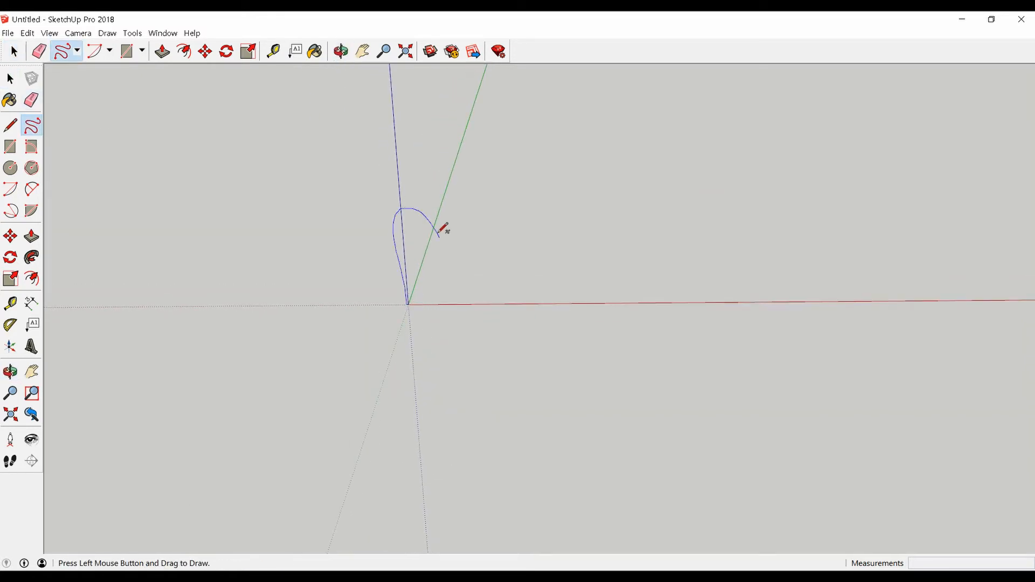
{"action": "left_click_drag", "start_coordinate": [548, 241], "coordinate": [502, 220]}
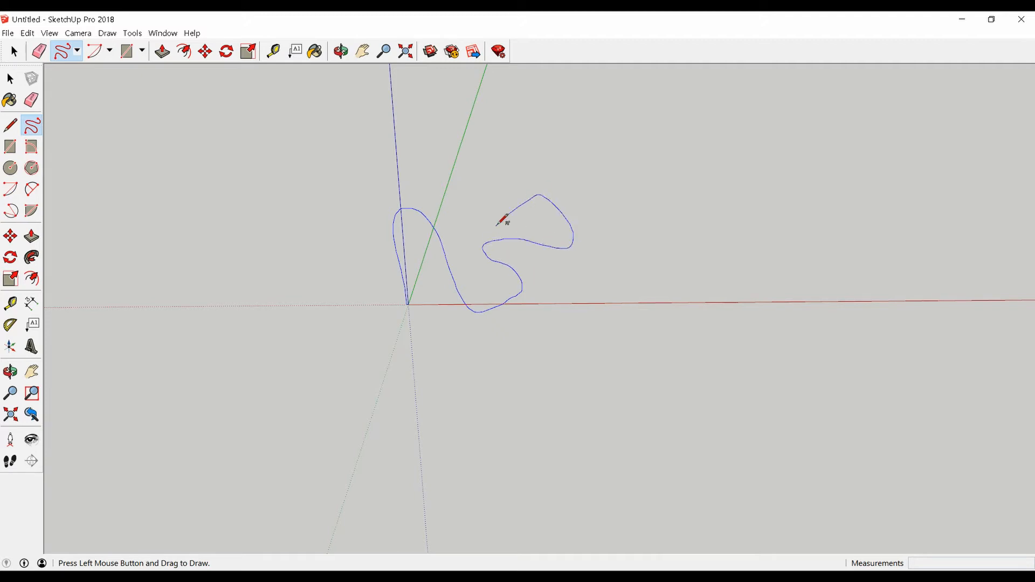
{"action": "left_click_drag", "start_coordinate": [407, 302], "coordinate": [405, 301]}
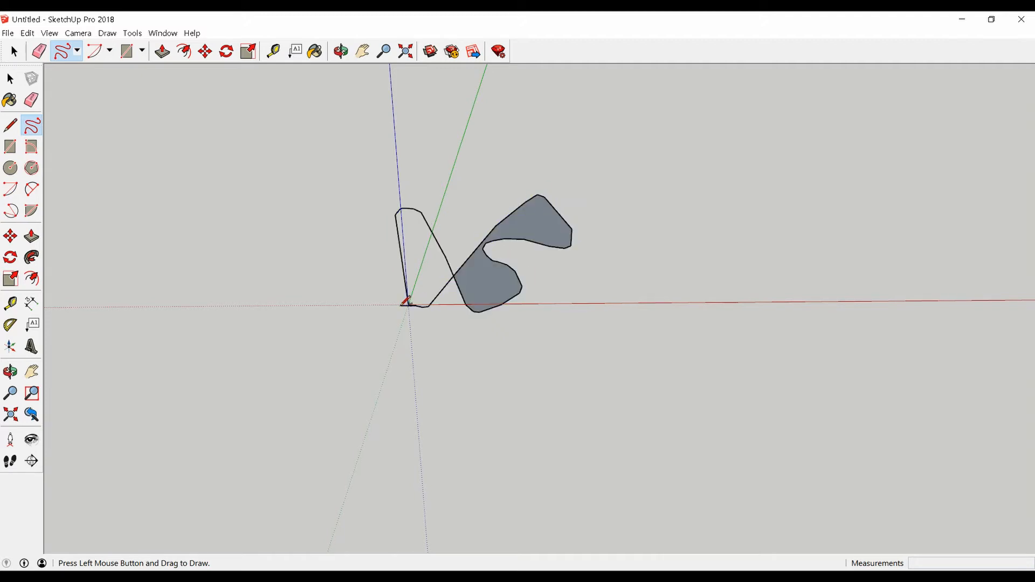
{"action": "mouse_move", "coordinate": [404, 300]}
{"action": "middle_mouse_down"}
{"action": "mouse_move", "coordinate": [458, 249]}
{"action": "mouse_move", "coordinate": [464, 170]}
{"action": "mouse_move", "coordinate": [409, 318]}
{"action": "mouse_move", "coordinate": [383, 511]}
{"action": "mouse_move", "coordinate": [459, 361]}
{"action": "mouse_move", "coordinate": [450, 325]}
{"action": "middle_mouse_up"}
{"action": "scroll", "coordinate": [441, 333], "scroll_direction": "up", "scroll_amount": 3}
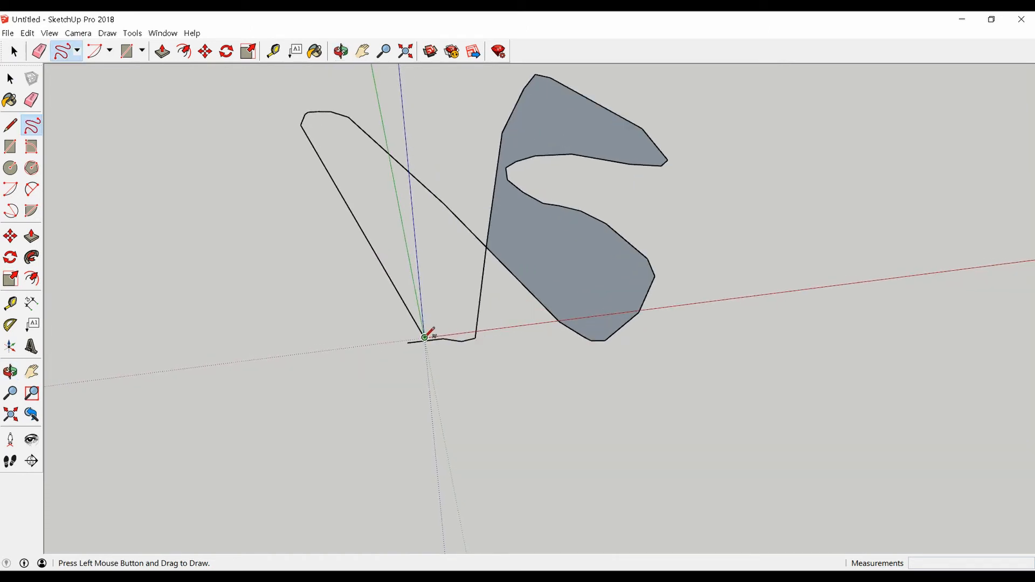
{"action": "left_click_drag", "start_coordinate": [435, 344], "coordinate": [431, 344]}
Draw an upright freehand curve from the origin on the red-blue plane, and continue from its end with another freehand curve
{"action": "middle_click_drag", "start_coordinate": [432, 345], "coordinate": [408, 221]}
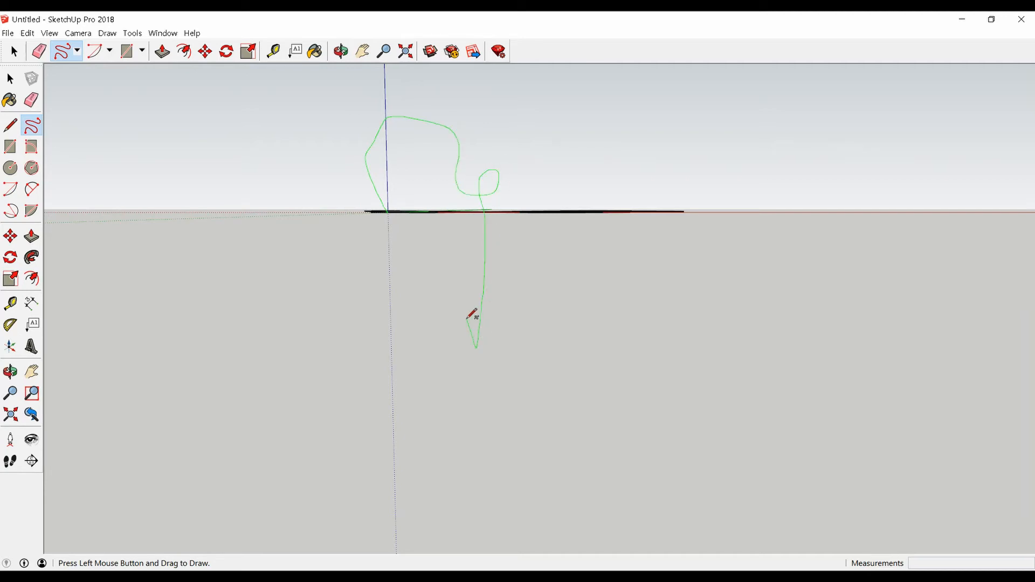
{"action": "mouse_move", "coordinate": [432, 237]}
{"action": "middle_mouse_down"}
{"action": "mouse_move", "coordinate": [422, 242]}
{"action": "mouse_move", "coordinate": [425, 469]}
{"action": "mouse_move", "coordinate": [430, 439]}
{"action": "middle_mouse_up"}
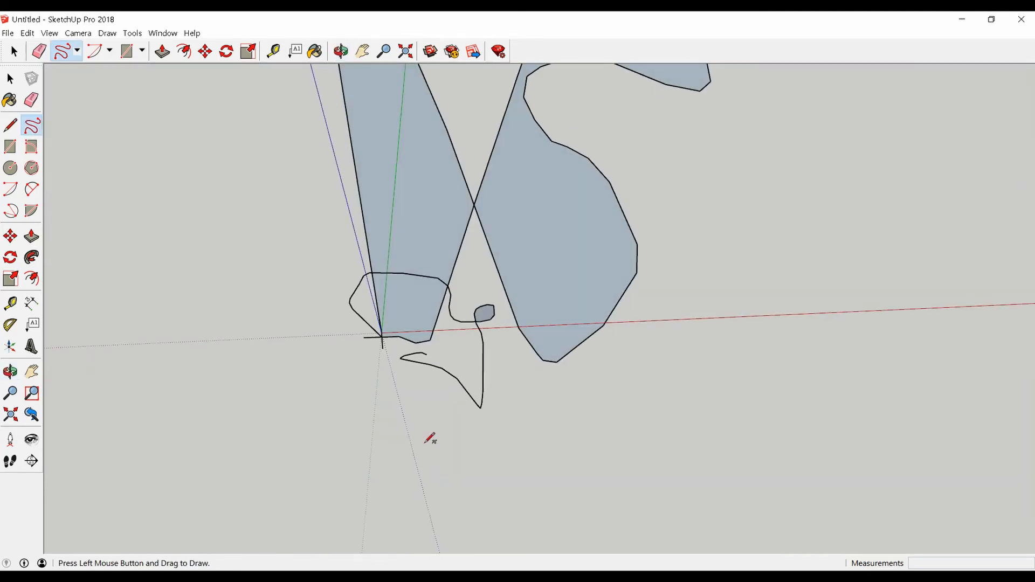
{"action": "mouse_move", "coordinate": [446, 360]}
{"action": "left_mouse_down"}
{"action": "mouse_move", "coordinate": [493, 259]}
{"action": "mouse_move", "coordinate": [417, 339]}
{"action": "left_mouse_up"}
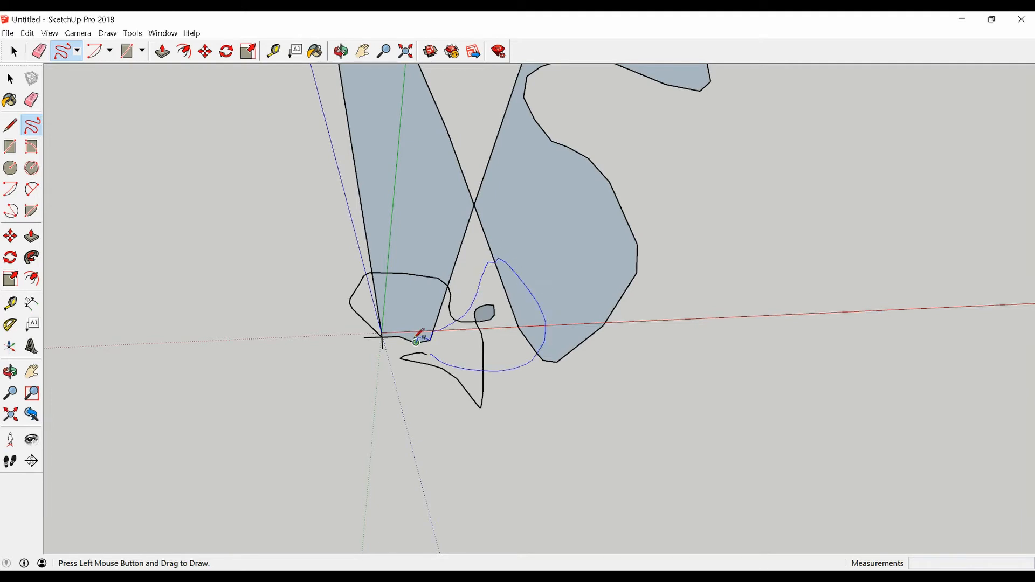
{"action": "mouse_move", "coordinate": [383, 331]}
{"action": "middle_mouse_down"}
{"action": "mouse_move", "coordinate": [434, 208]}
{"action": "mouse_move", "coordinate": [411, 102]}
{"action": "mouse_move", "coordinate": [422, 95]}
{"action": "middle_mouse_up"}
{"action": "middle_click_drag", "start_coordinate": [538, 338], "coordinate": [522, 273]}
Select all the freehand shapes and delete them from the model
{"action": "key", "text": "space"}
{"action": "key", "text": "ctrl+a"}
{"action": "key", "text": "Delete"}
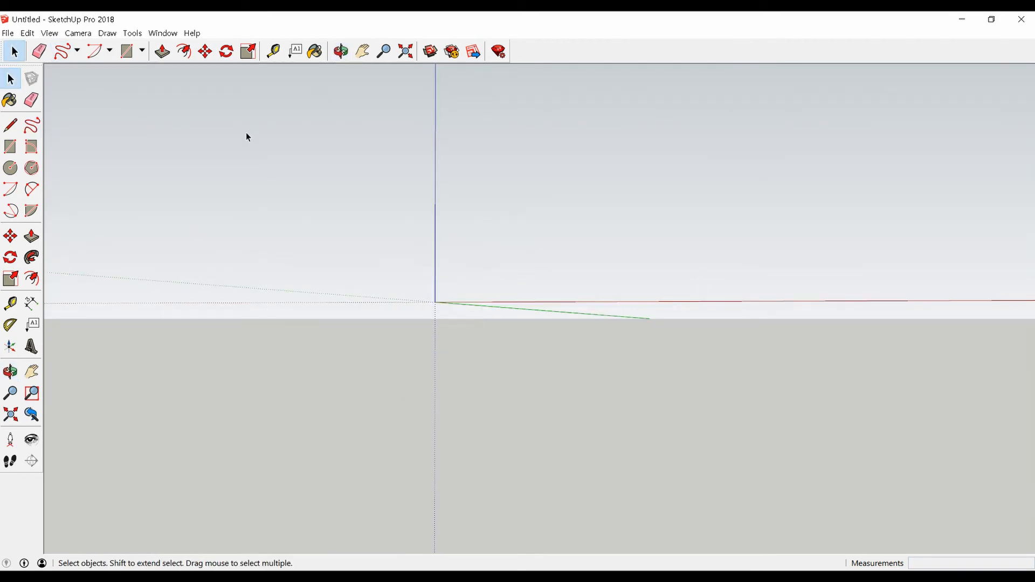
Draw a six-sided polygon centred on the origin on the ground plane
{"action": "left_click", "coordinate": [31, 168]}
{"action": "middle_click_drag", "start_coordinate": [313, 280], "coordinate": [363, 460]}
{"action": "scroll", "coordinate": [360, 275], "scroll_direction": "down", "scroll_amount": 3}
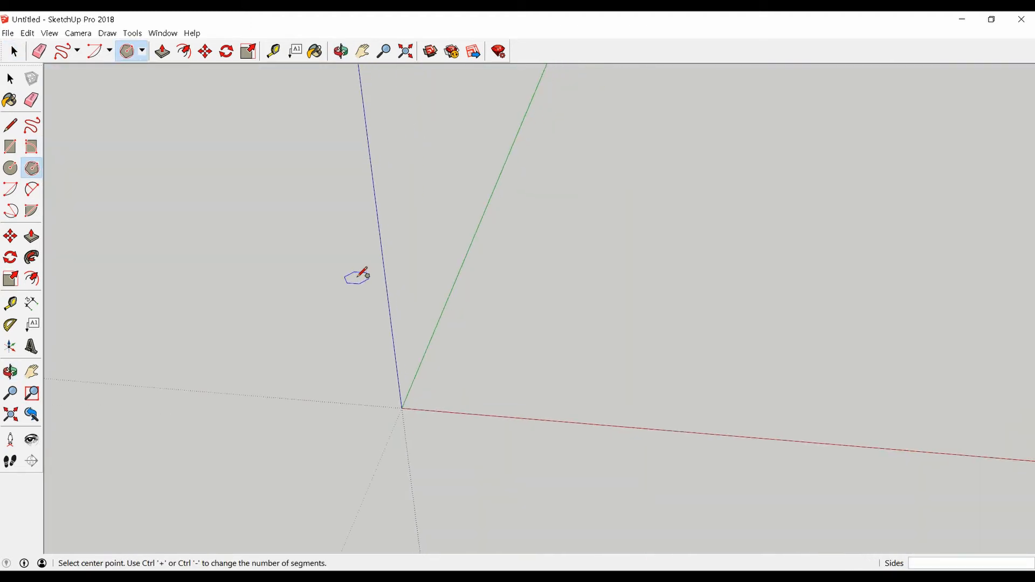
{"action": "middle_click_drag", "start_coordinate": [437, 474], "coordinate": [452, 519]}
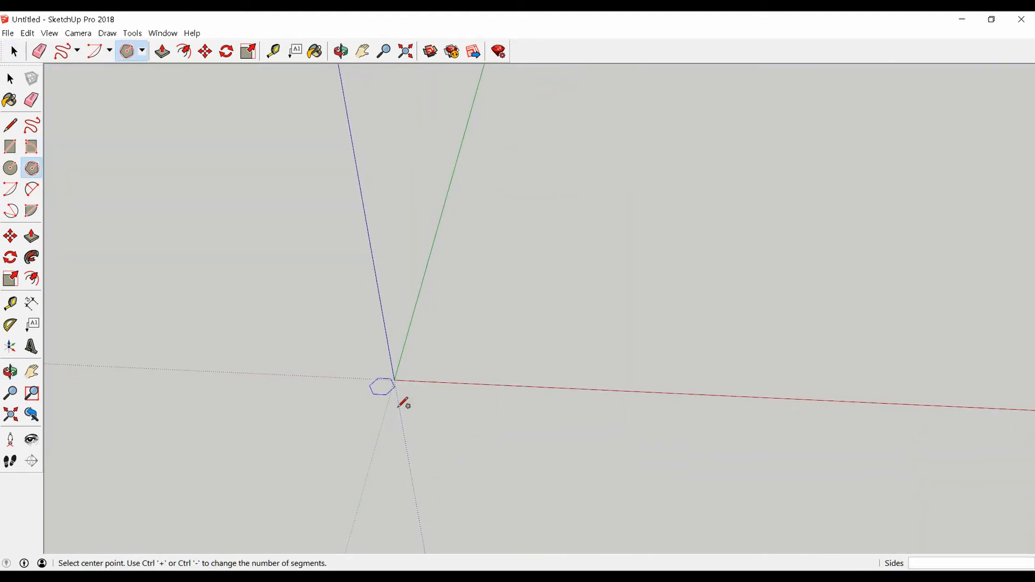
{"action": "left_click", "coordinate": [394, 379]}
{"action": "left_click", "coordinate": [442, 355]}
{"action": "middle_click_drag", "start_coordinate": [442, 356], "coordinate": [453, 393]}
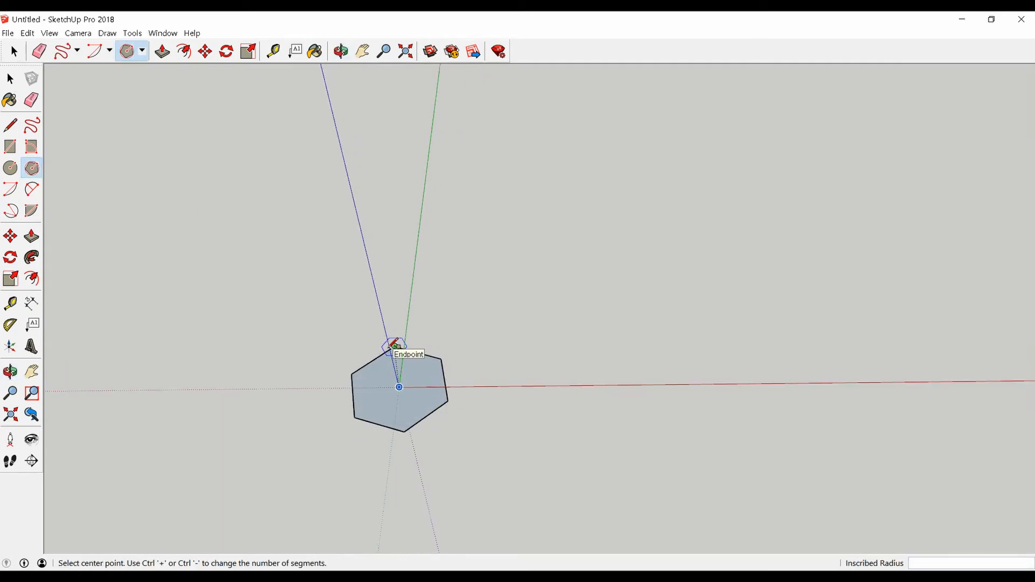
Undo the hexagon and cancel a second polygon started at the origin
{"action": "key", "text": "ctrl+z"}
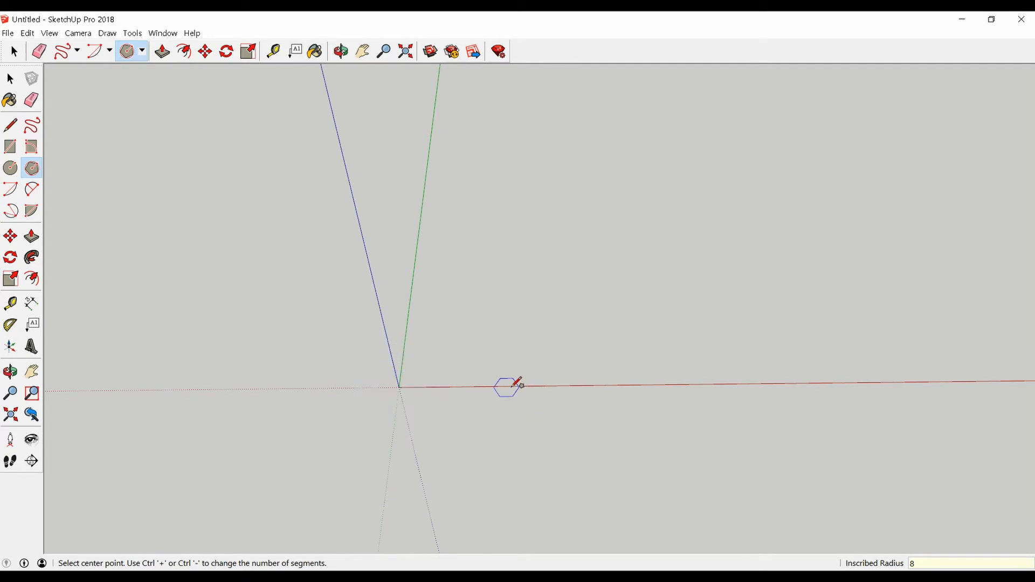
{"action": "left_click", "coordinate": [399, 387]}
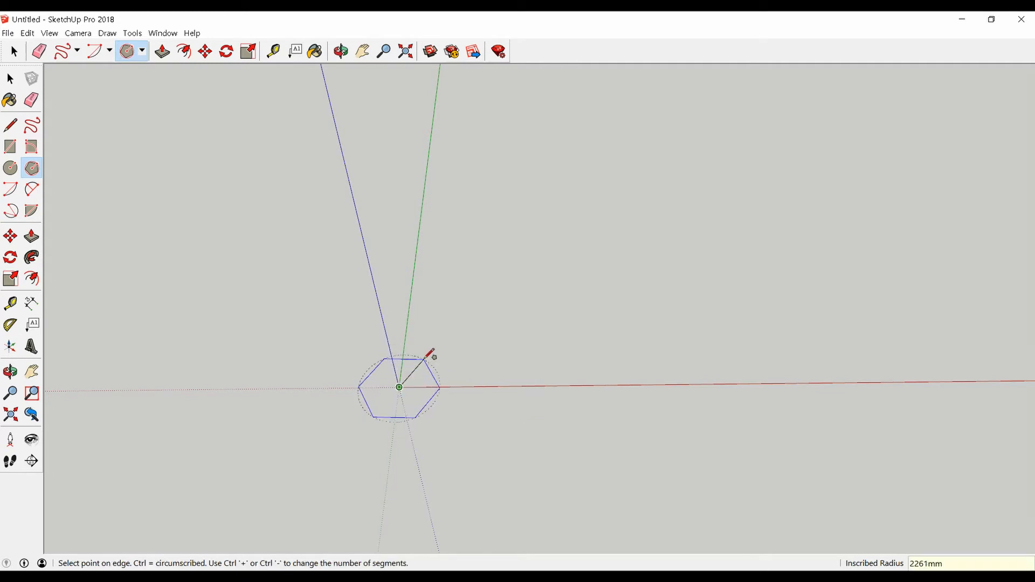
{"action": "key", "text": "space"}
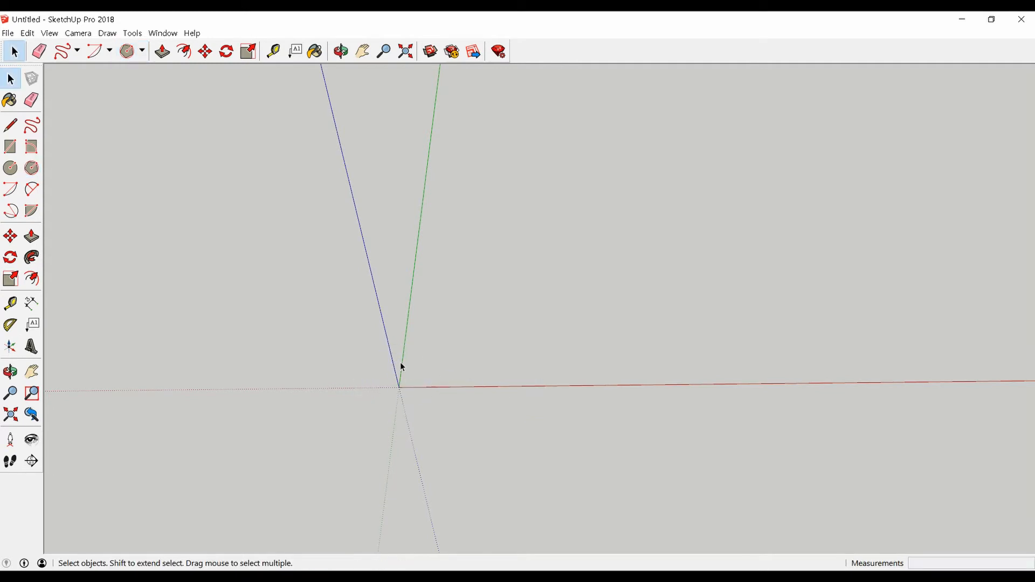
Draw an eight-sided polygon centred on the origin with an inscribed radius of about 2460 mm
{"action": "left_click", "coordinate": [32, 168]}
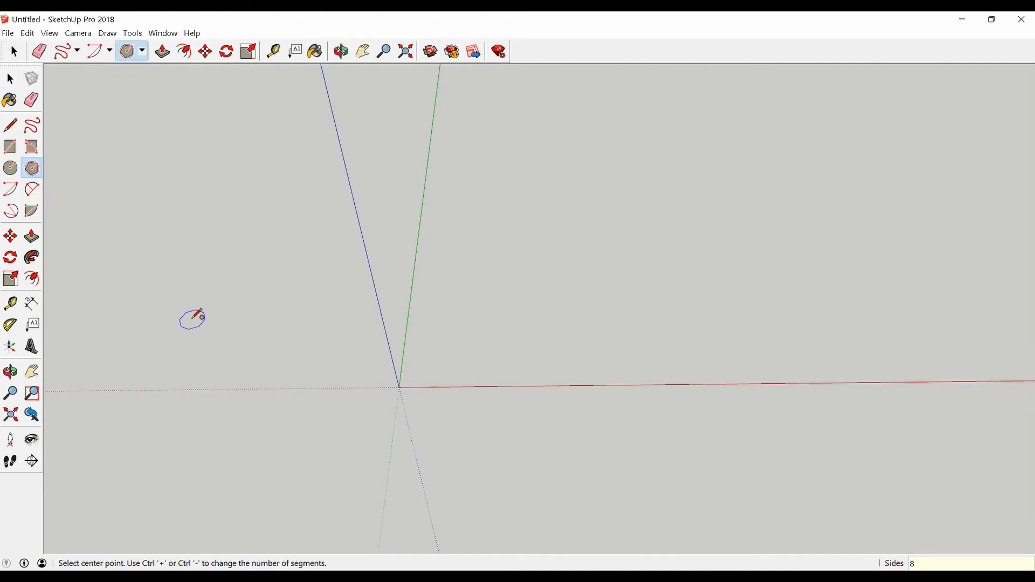
{"action": "left_click", "coordinate": [405, 383]}
{"action": "left_click", "coordinate": [437, 359]}
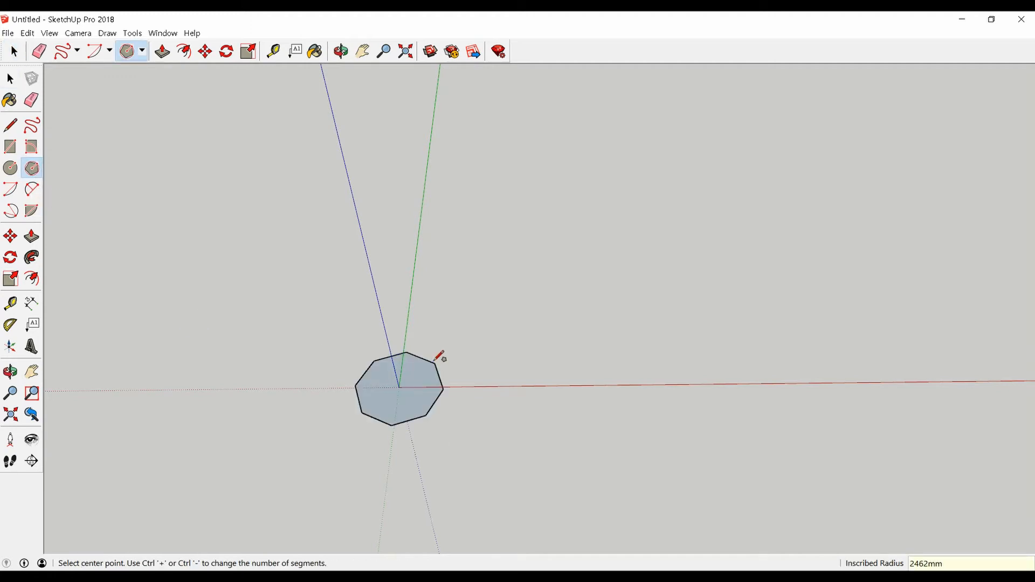
{"action": "key", "text": "space"}
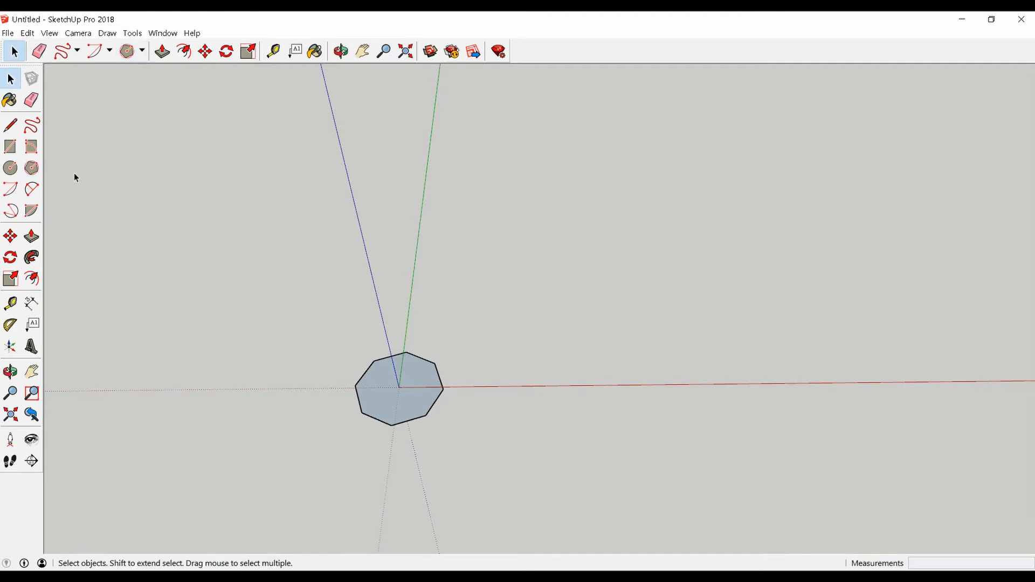
Draw a ten-sided polygon centred on the red axis beside the octagon, slightly smaller than it
{"action": "left_click", "coordinate": [35, 169]}
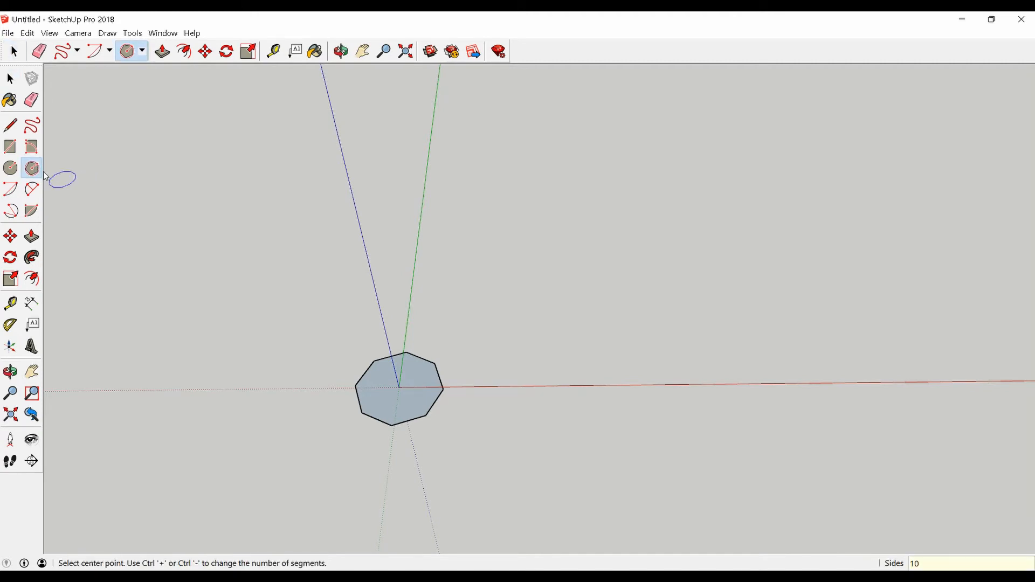
{"action": "left_click", "coordinate": [516, 387]}
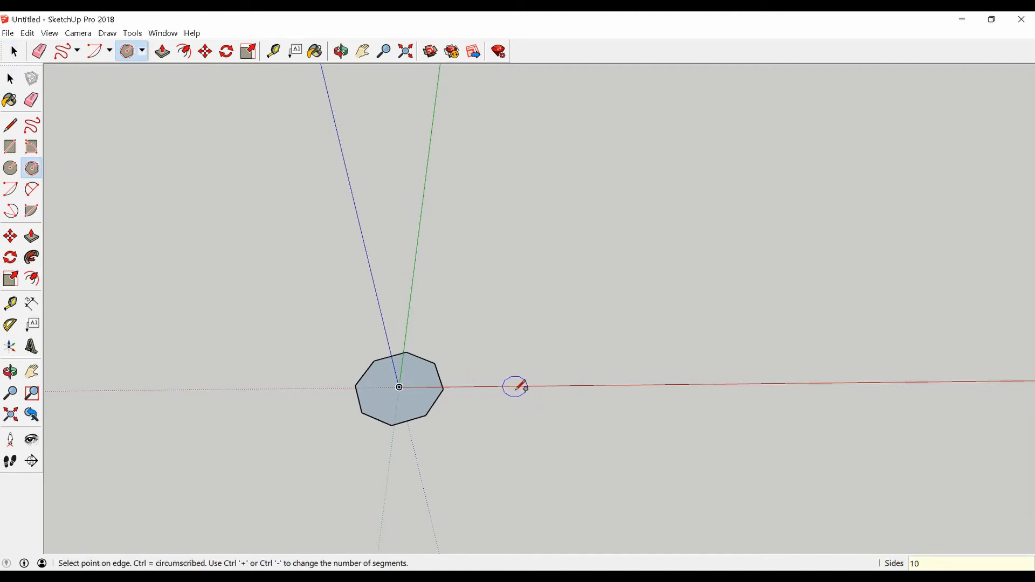
{"action": "left_click", "coordinate": [522, 354]}
{"action": "key", "text": "space"}
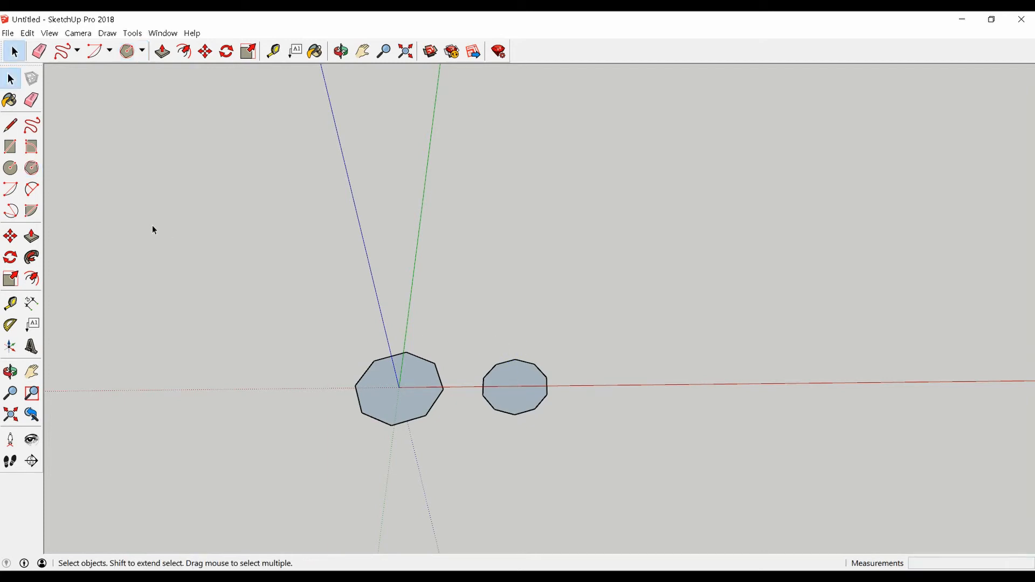
Draw a three-sided polygon centred on the red axis beyond the decagon, with an inscribed radius of about 2180 mm
{"action": "left_click", "coordinate": [33, 169]}
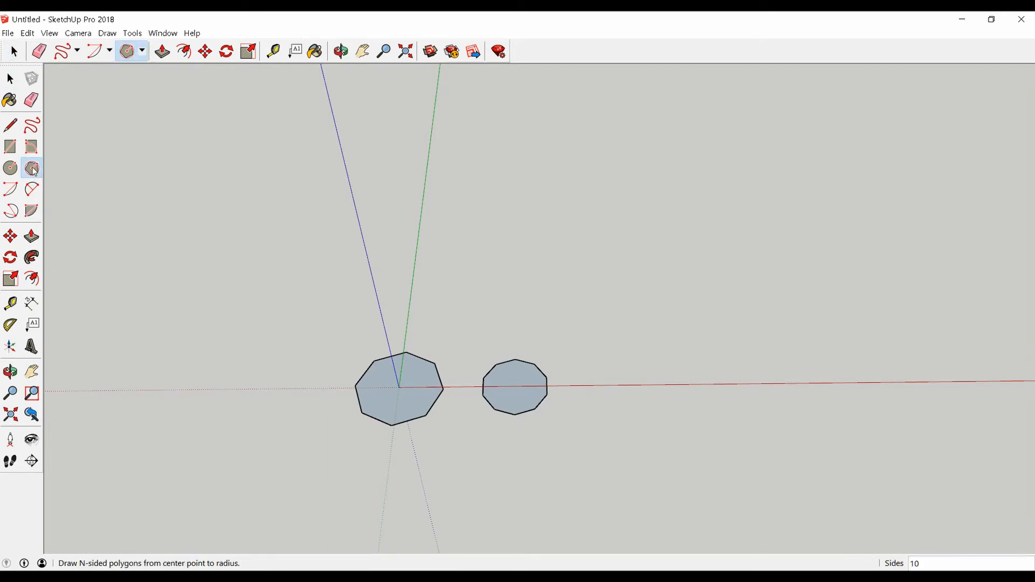
{"action": "type", "text": "2"}
{"action": "key", "text": "Return"}
{"action": "left_click", "coordinate": [596, 325]}
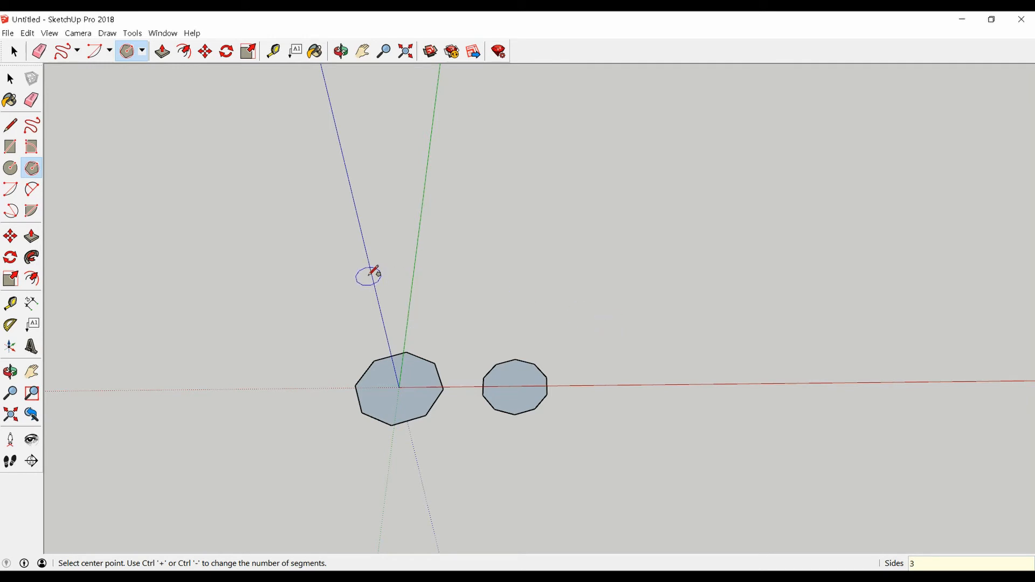
{"action": "left_click", "coordinate": [619, 385]}
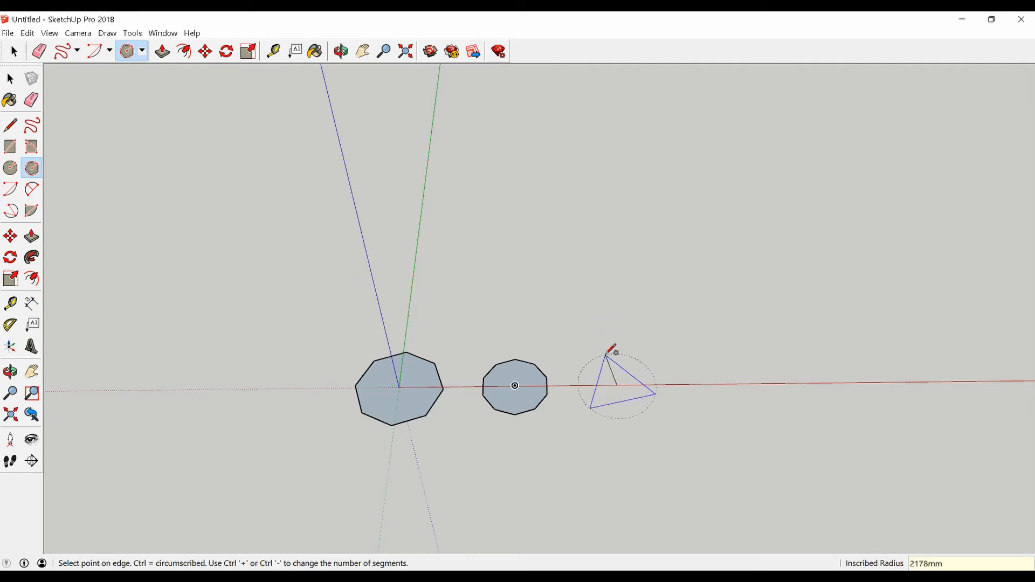
{"action": "left_click", "coordinate": [606, 354]}
{"action": "key", "text": "space"}
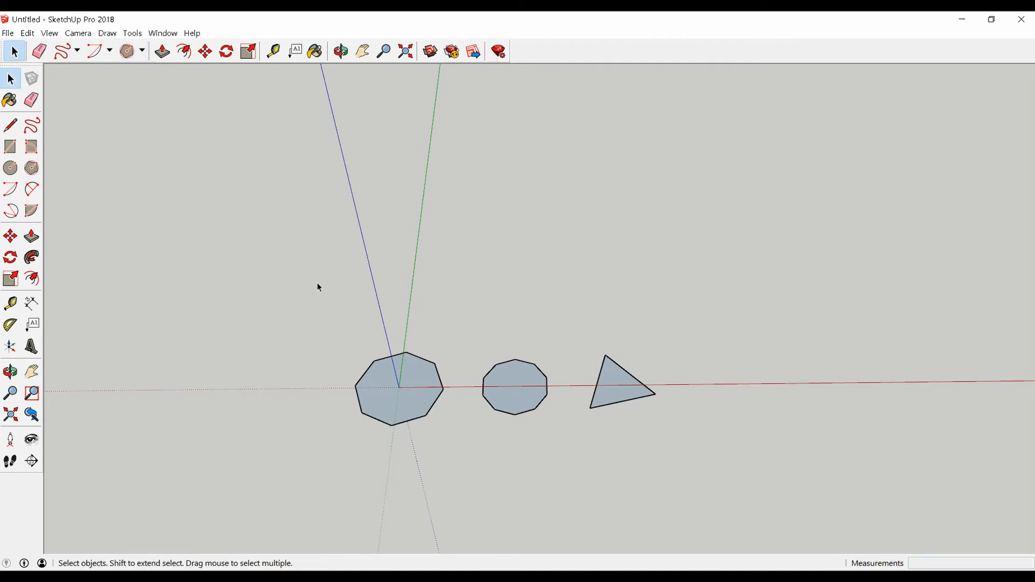
{"action": "left_click", "coordinate": [36, 169]}
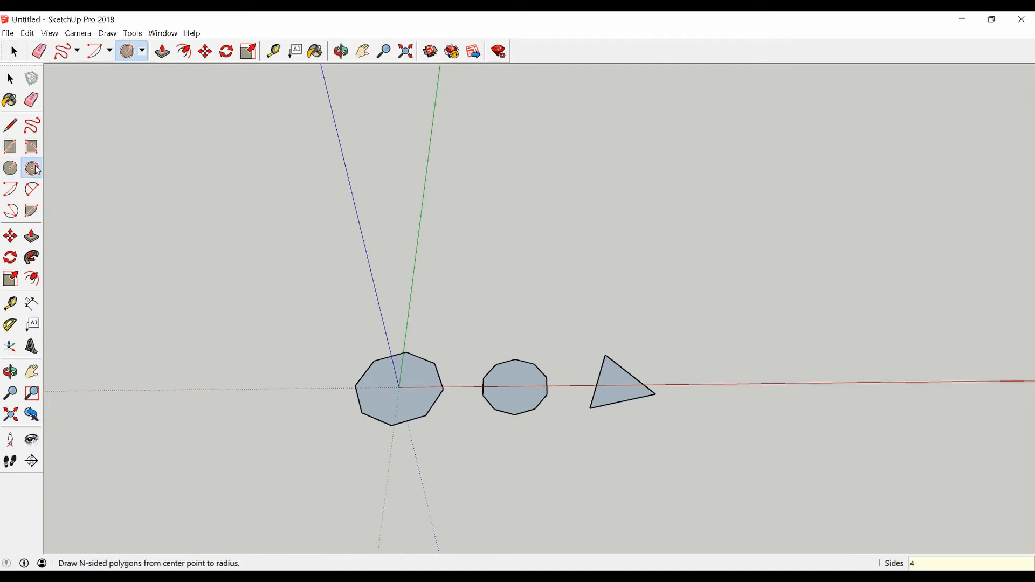
{"action": "left_click", "coordinate": [731, 385]}
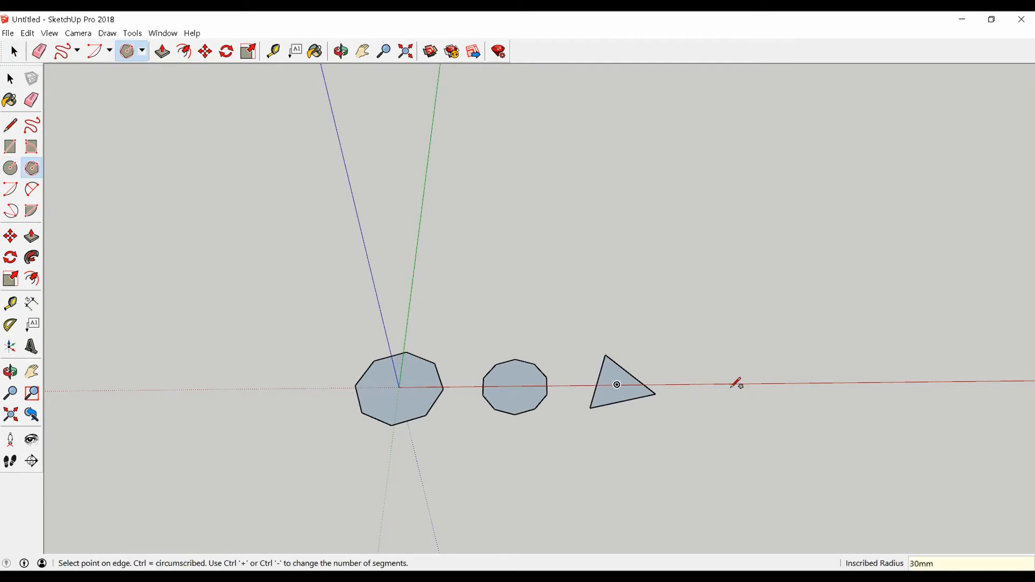
{"action": "key", "text": "space"}
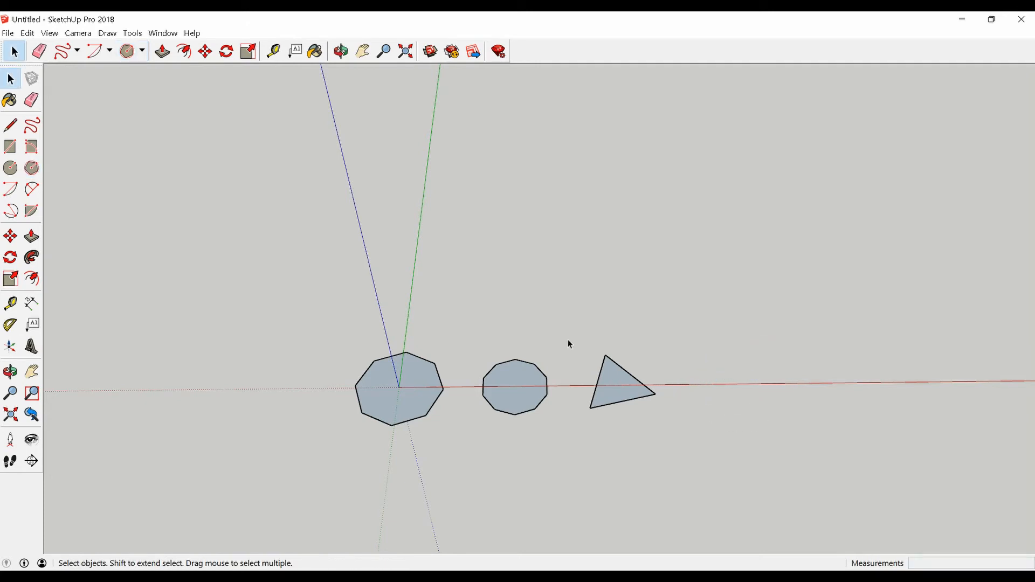
Draw a four-sided polygon centred on the red axis beyond the triangle
{"action": "left_click", "coordinate": [36, 169]}
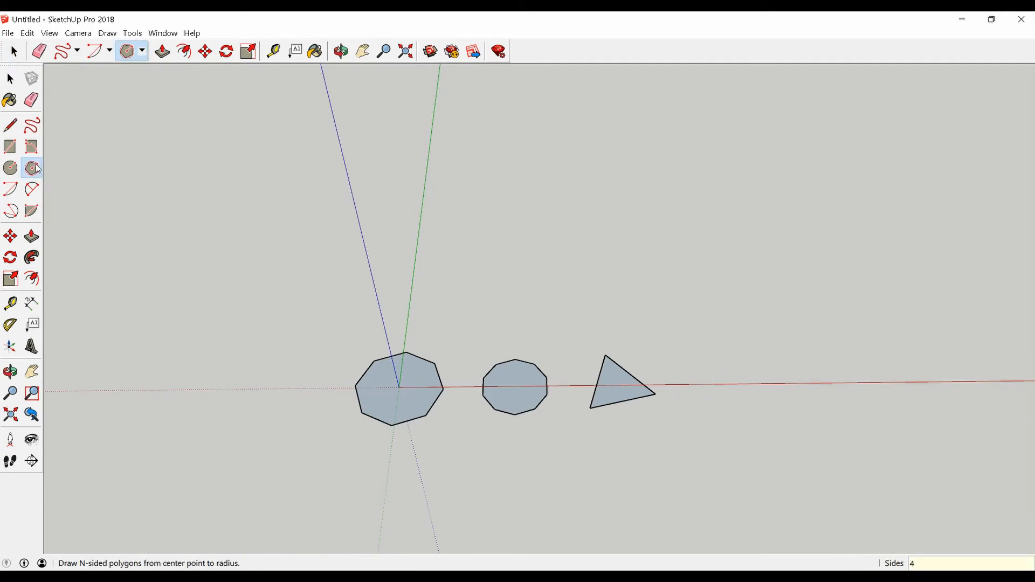
{"action": "left_click", "coordinate": [727, 386]}
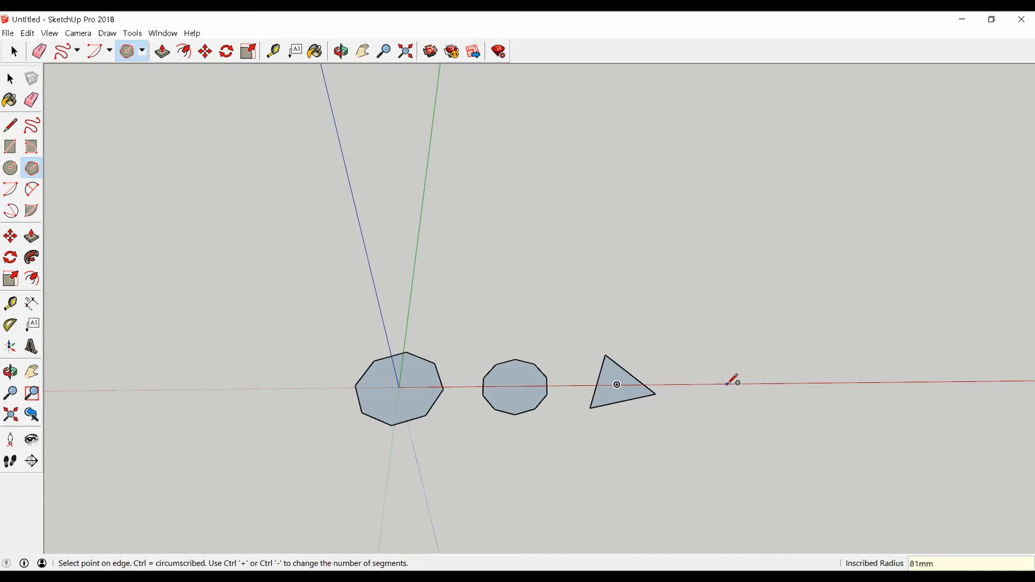
{"action": "left_click", "coordinate": [731, 351]}
{"action": "scroll", "coordinate": [367, 389], "scroll_direction": "down", "scroll_amount": 3}
{"action": "middle_click_drag", "start_coordinate": [558, 430], "coordinate": [548, 446]}
{"action": "key", "text": "space"}
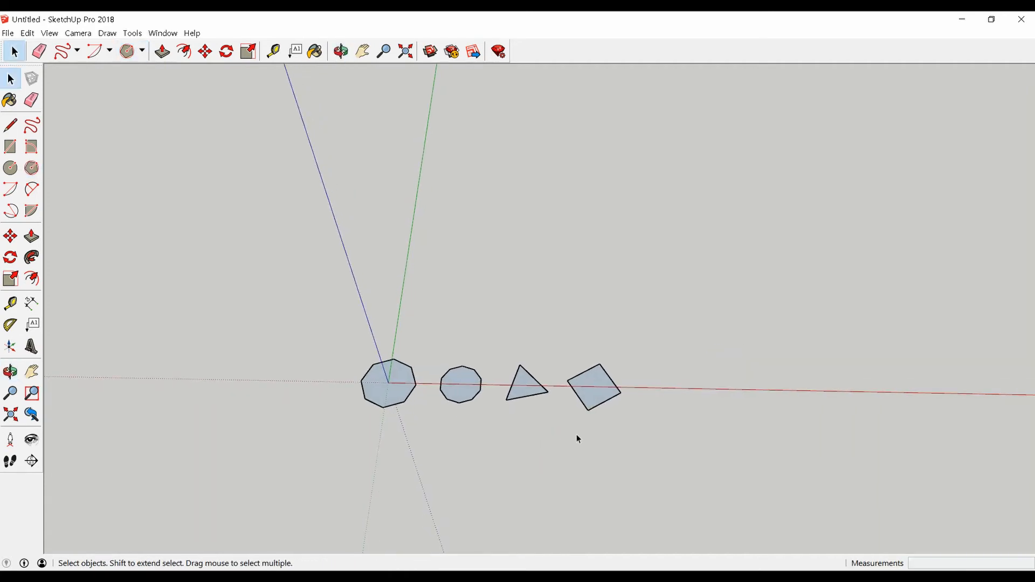
Draw a five-sided polygon centred on the red axis beyond the square, slightly larger than it
{"action": "left_click", "coordinate": [36, 171]}
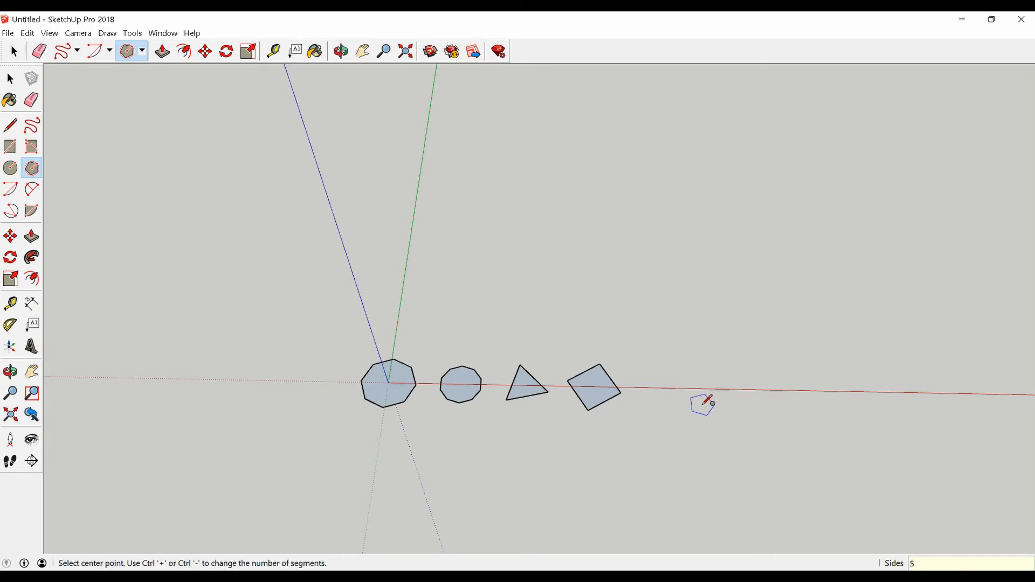
{"action": "left_click", "coordinate": [694, 390]}
{"action": "left_click", "coordinate": [669, 360]}
{"action": "scroll", "coordinate": [270, 455], "scroll_direction": "down", "scroll_amount": 2}
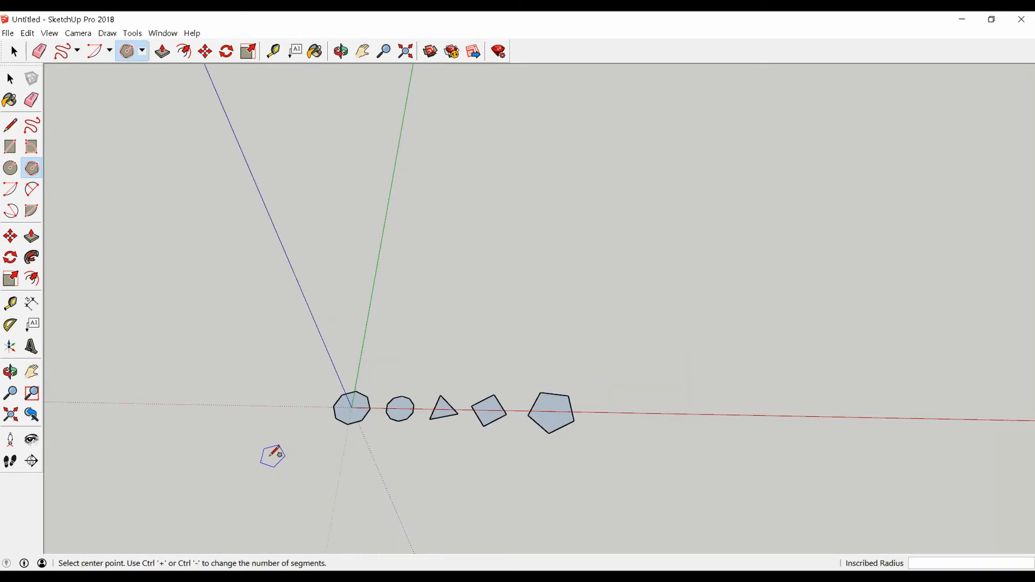
{"action": "key", "text": "space"}
Draw a 13-sided polygon centred on the red axis beyond the pentagon, with an inscribed radius of about 3845 mm
{"action": "left_click", "coordinate": [32, 169]}
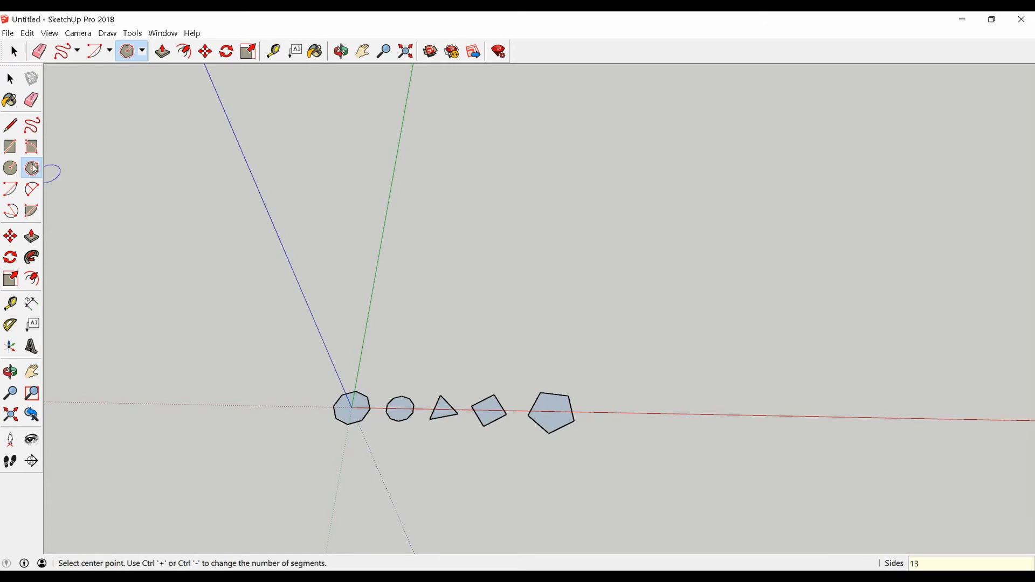
{"action": "left_click", "coordinate": [616, 413]}
{"action": "left_click", "coordinate": [630, 389]}
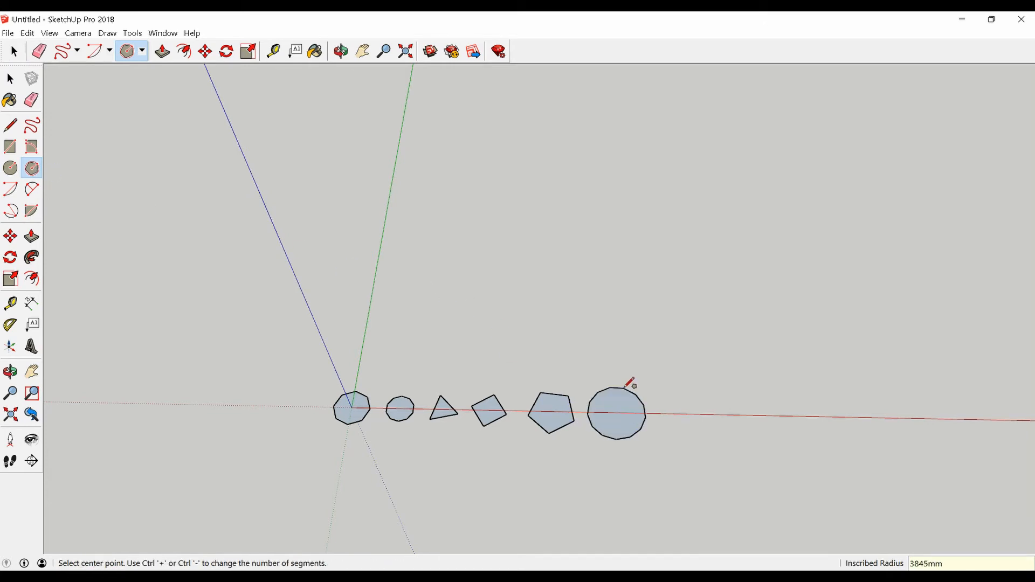
{"action": "scroll", "coordinate": [243, 381], "scroll_direction": "down", "scroll_amount": 2}
{"action": "key", "text": "space"}
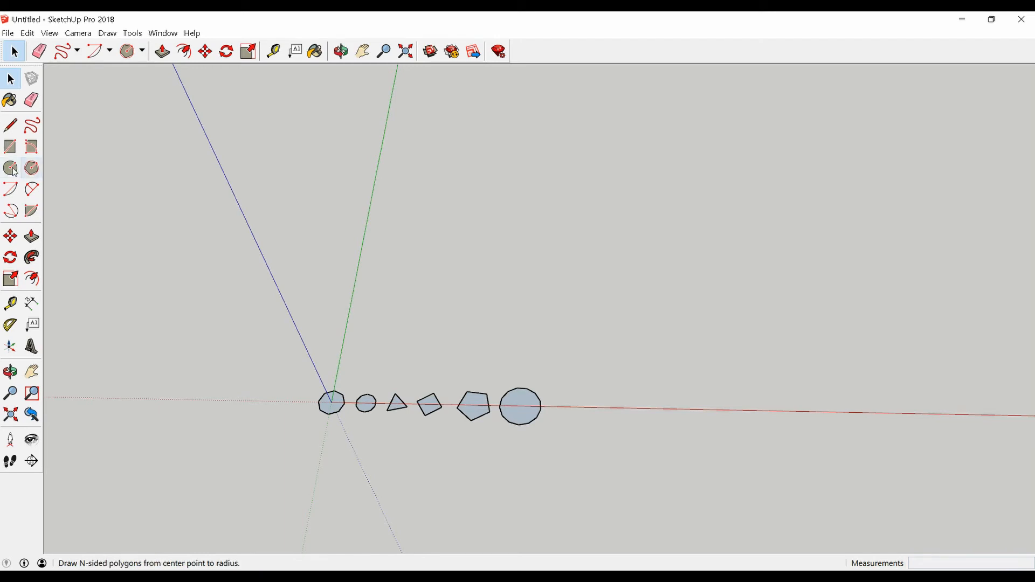
Draw a 24-sided polygon centred on the red axis beyond the 13-sided one, slightly smaller than it
{"action": "left_click", "coordinate": [32, 169]}
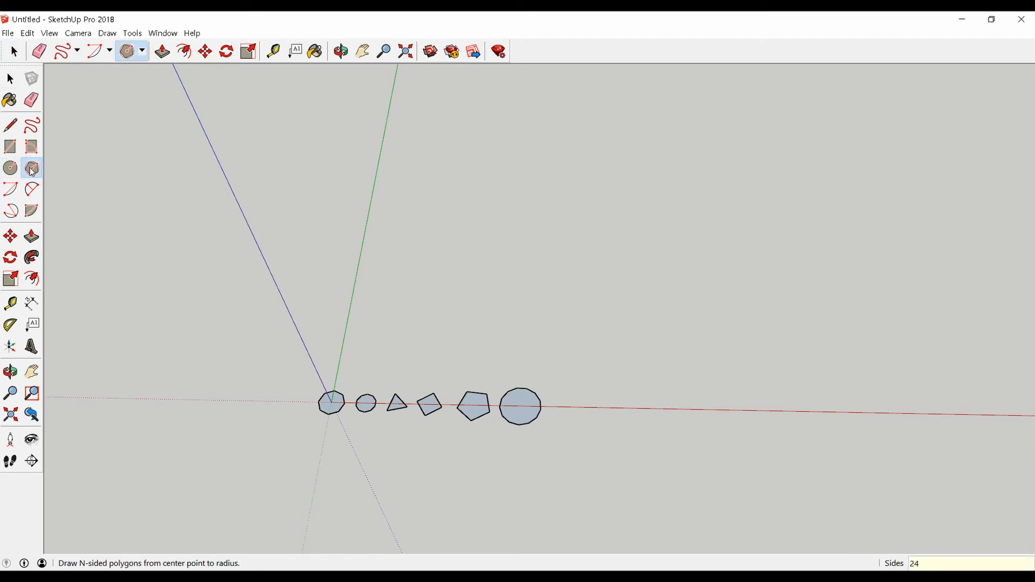
{"action": "left_click", "coordinate": [577, 408]}
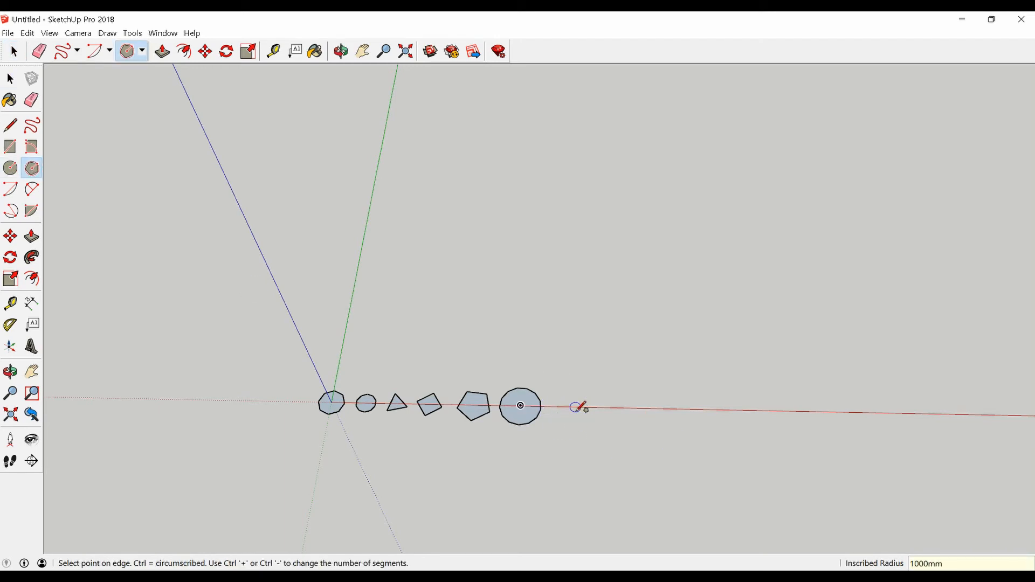
{"action": "scroll", "coordinate": [577, 402], "scroll_direction": "up", "scroll_amount": 2}
{"action": "left_click", "coordinate": [576, 388]}
{"action": "scroll", "coordinate": [518, 300], "scroll_direction": "down", "scroll_amount": 3}
{"action": "key", "text": "space"}
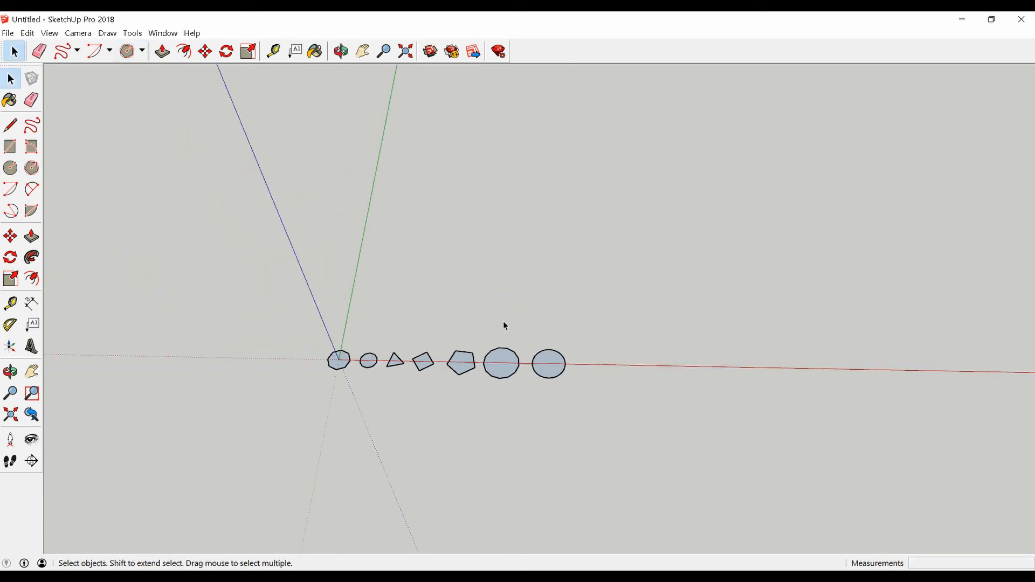
Delete the whole row of polygons along the red axis
{"action": "left_click_drag", "start_coordinate": [225, 297], "coordinate": [690, 454]}
{"action": "key", "text": "Delete"}
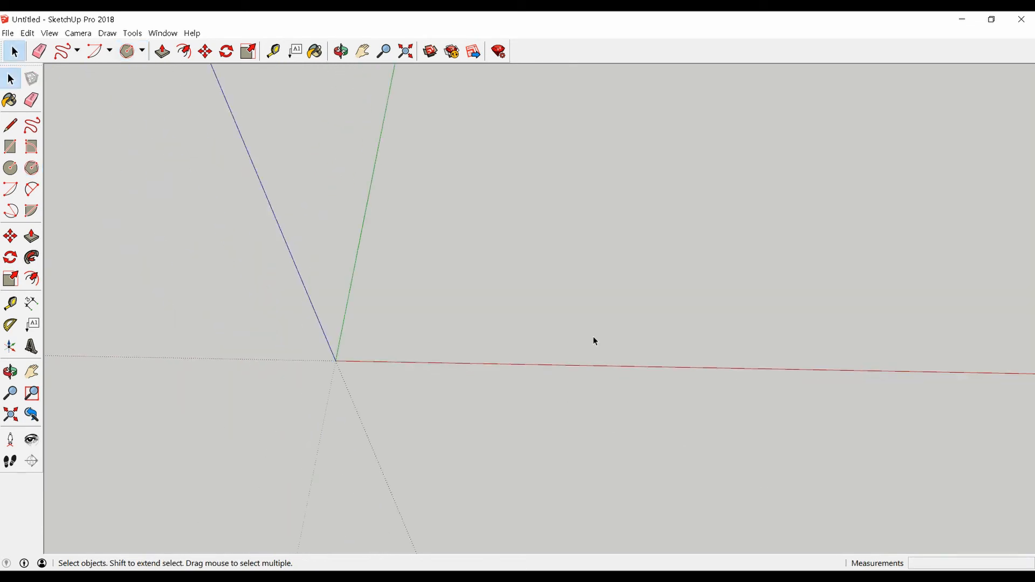
Draw a 2 Point Arc from near the origin to a point near the red axis, with a bulge of about 7150 mm
{"action": "left_click", "coordinate": [31, 191]}
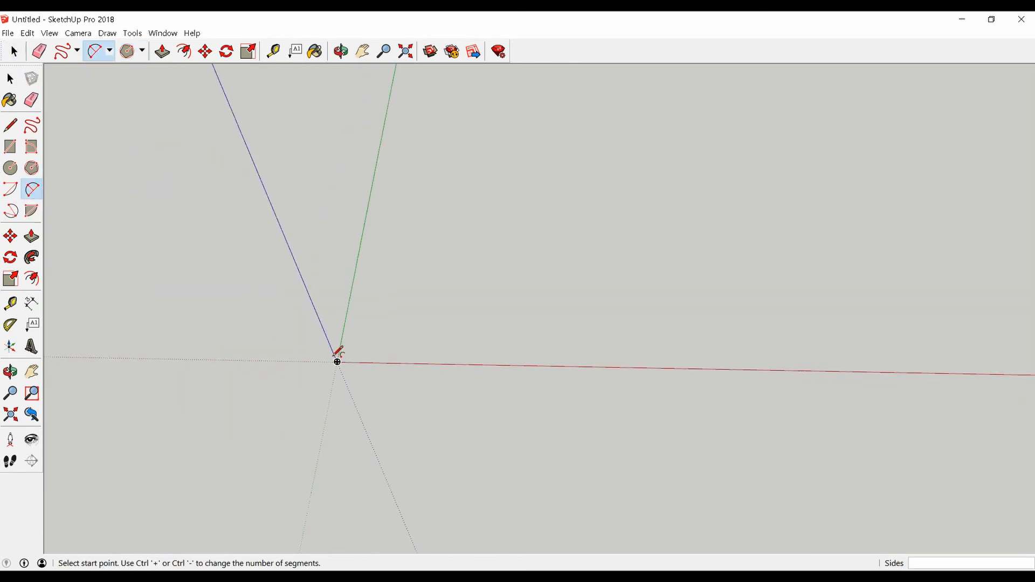
{"action": "left_click", "coordinate": [336, 361]}
{"action": "left_click", "coordinate": [470, 360]}
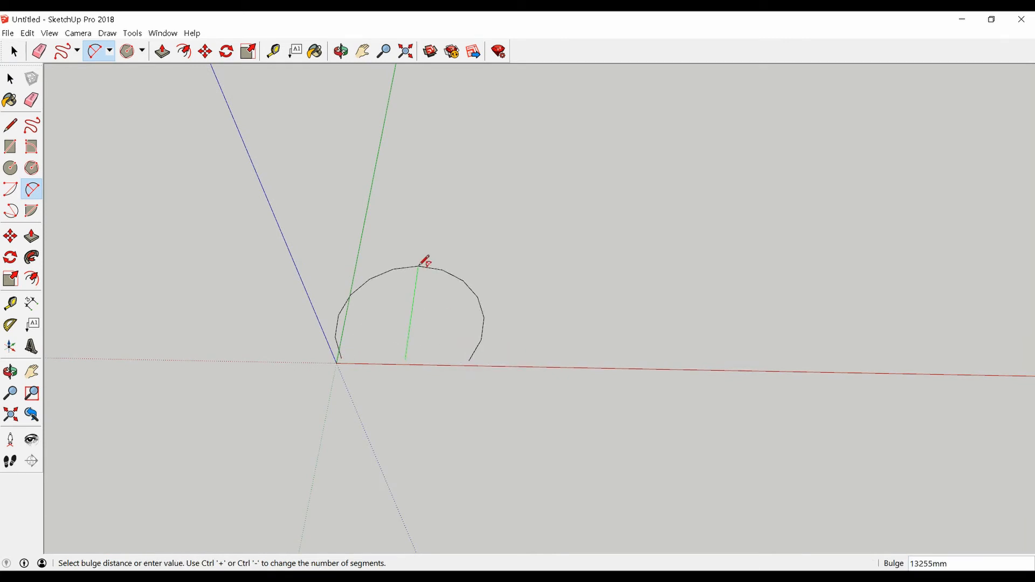
{"action": "left_click", "coordinate": [429, 304]}
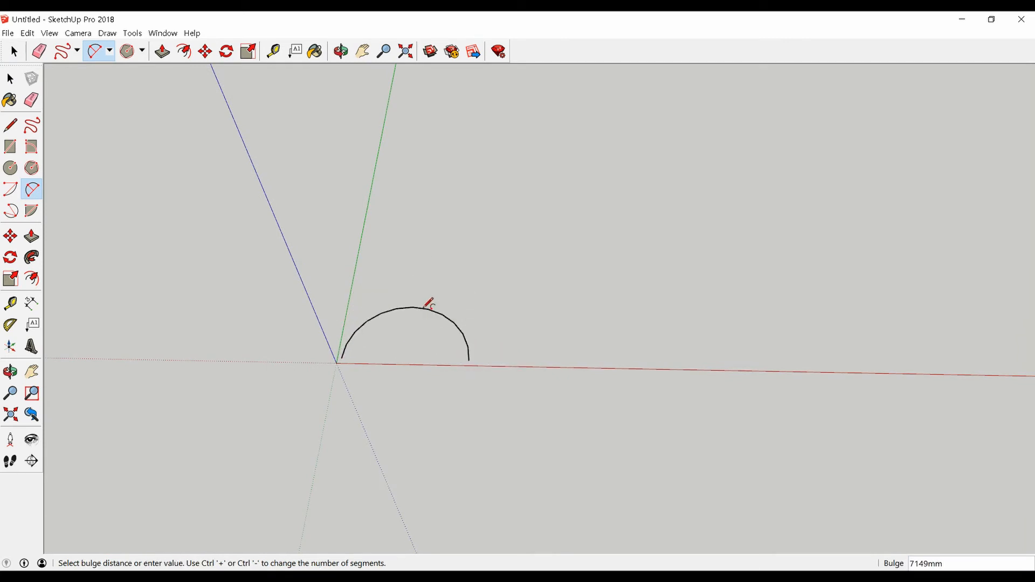
Draw a second arc between the first arc's endpoints on the opposite side, closing the shape into a round face
{"action": "middle_click_drag", "start_coordinate": [429, 303], "coordinate": [407, 380]}
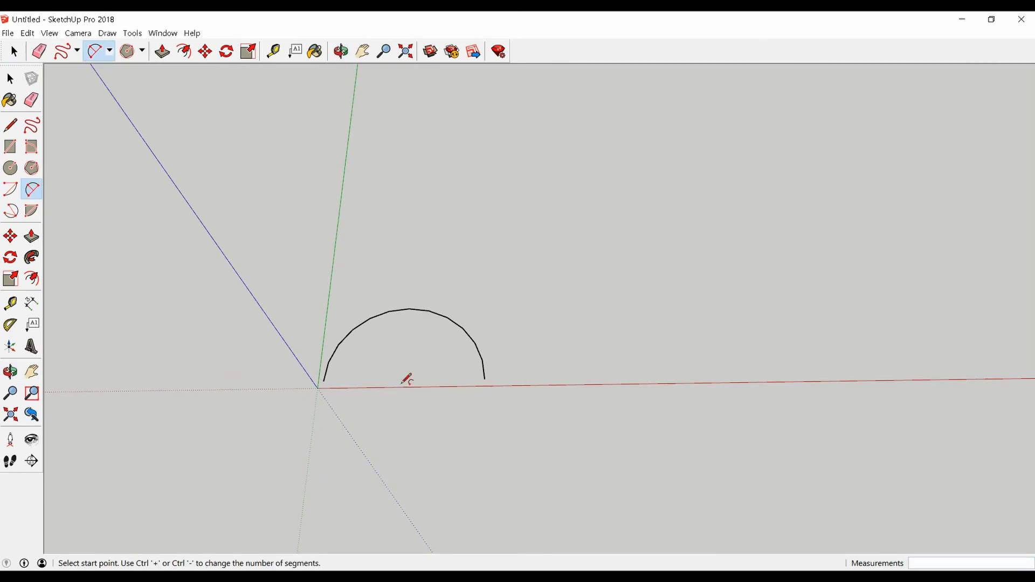
{"action": "left_click", "coordinate": [323, 381]}
{"action": "double_click", "coordinate": [485, 378]}
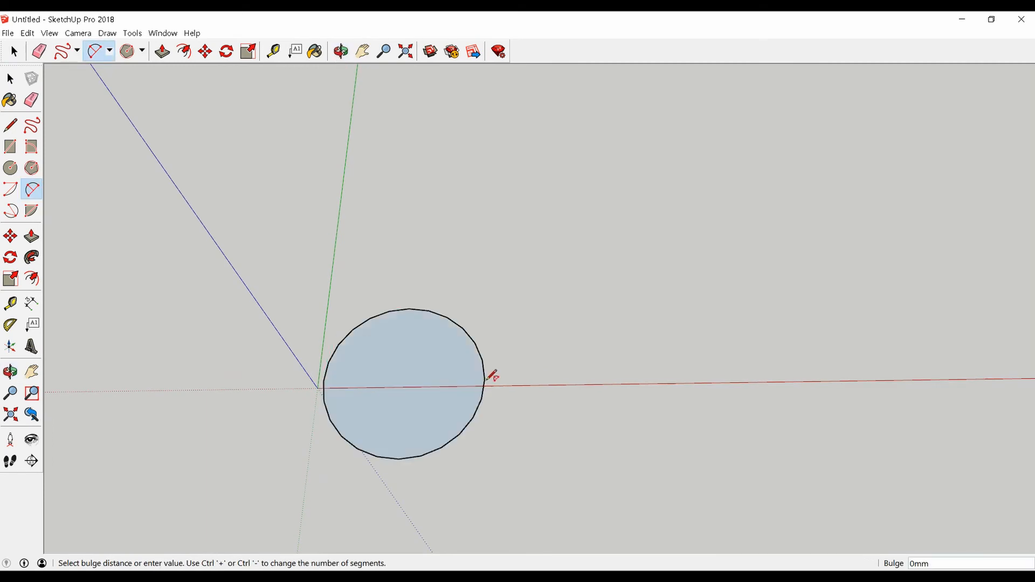
{"action": "middle_click_drag", "start_coordinate": [343, 402], "coordinate": [317, 201]}
Delete the round face together with both arcs
{"action": "key", "text": "space"}
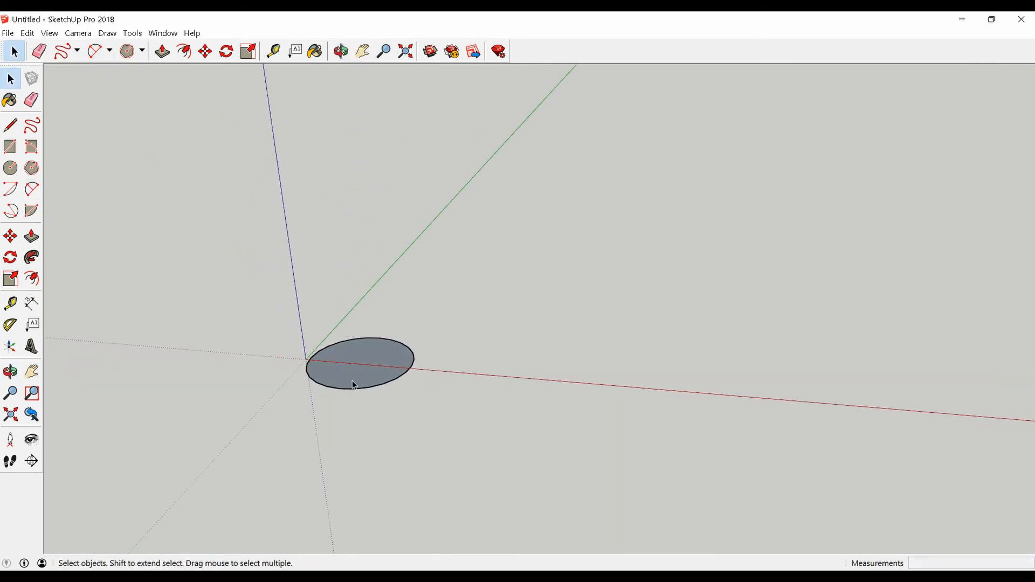
{"action": "left_click_drag", "start_coordinate": [523, 412], "coordinate": [271, 305]}
{"action": "middle_click_drag", "start_coordinate": [271, 304], "coordinate": [360, 445]}
{"action": "key", "text": "Delete"}
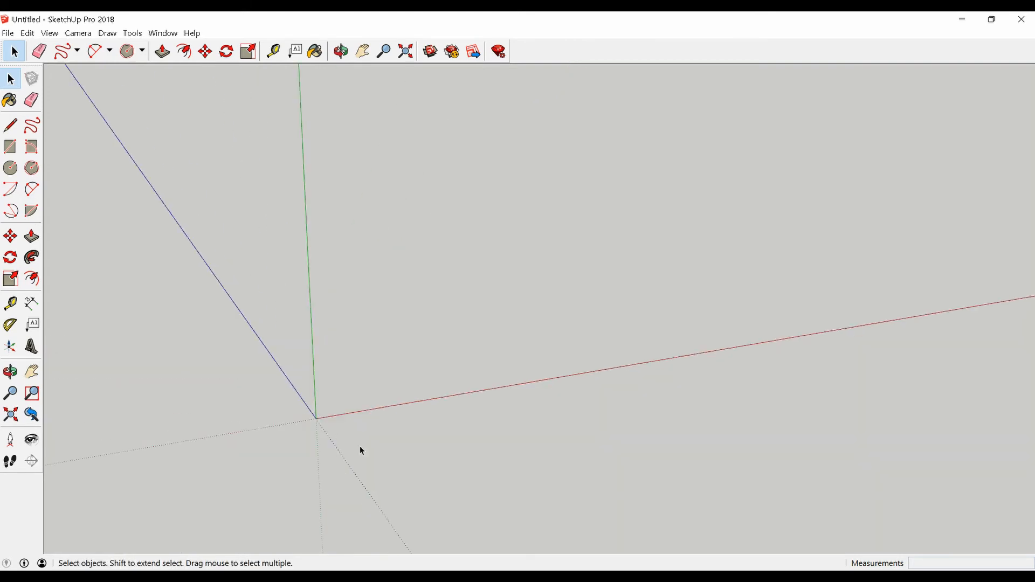
Draw a rectangle about 32853 by 27305 mm from a point on the green axis to just beyond the red axis
{"action": "scroll", "coordinate": [352, 364], "scroll_direction": "down", "scroll_amount": 3}
{"action": "middle_click_drag", "start_coordinate": [351, 364], "coordinate": [321, 398]}
{"action": "key", "text": "r"}
{"action": "left_click", "coordinate": [353, 189]}
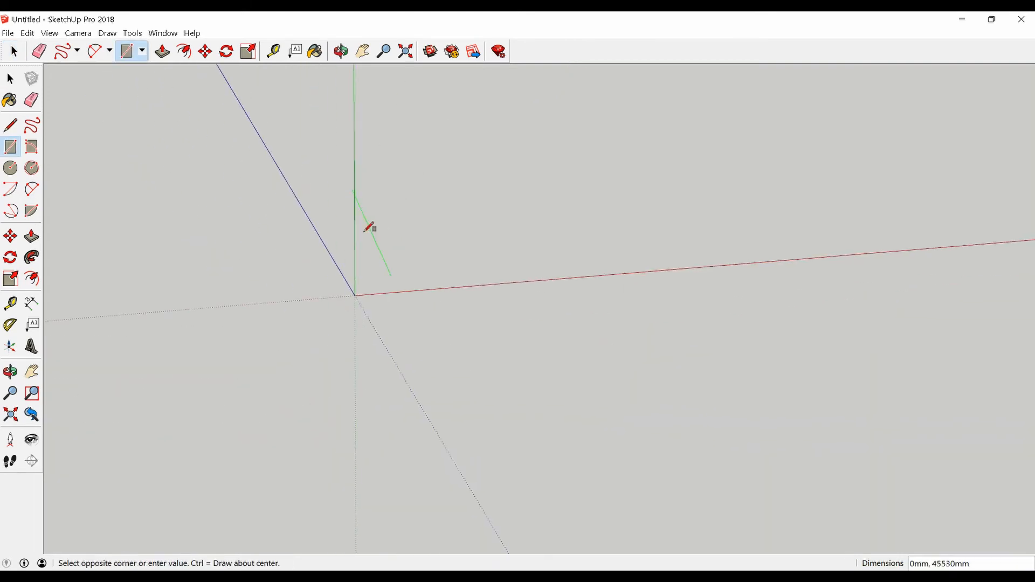
{"action": "left_click", "coordinate": [519, 297]}
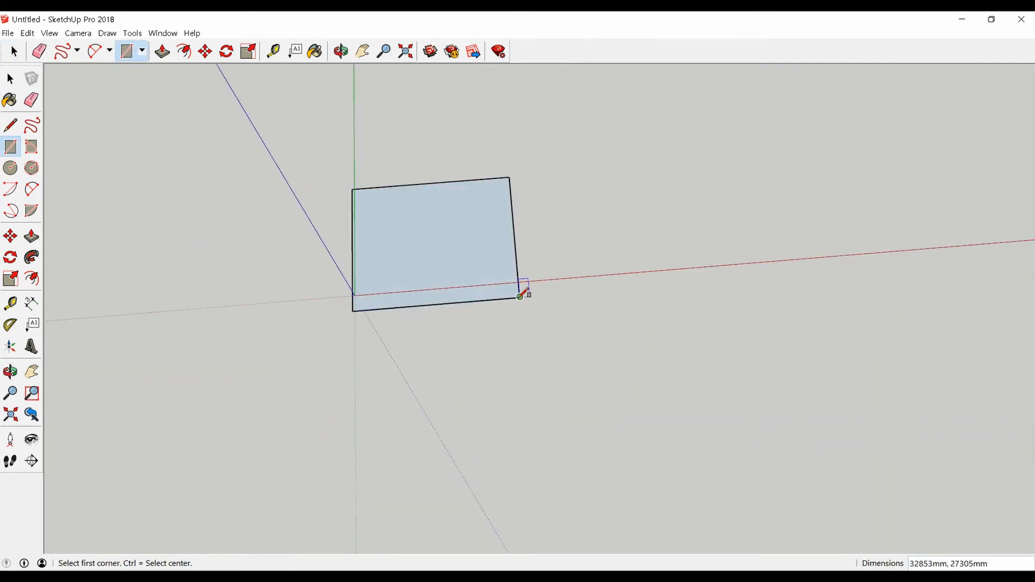
Round the rectangle's corner on the green axis with a tangent 2 Point Arc, trimming off the corner
{"action": "left_click", "coordinate": [32, 189]}
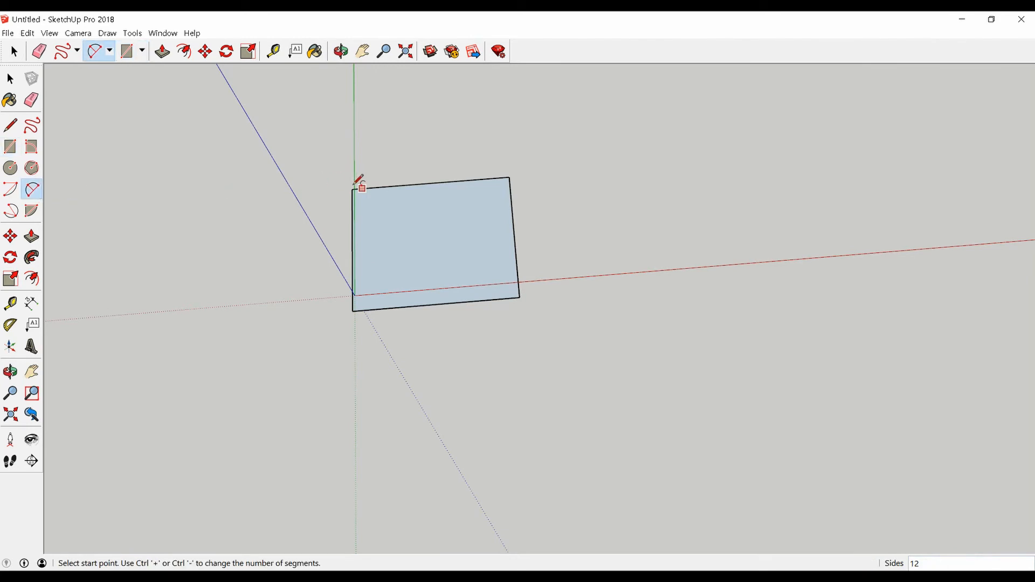
{"action": "left_click", "coordinate": [392, 186]}
{"action": "scroll", "coordinate": [356, 212], "scroll_direction": "up", "scroll_amount": 3}
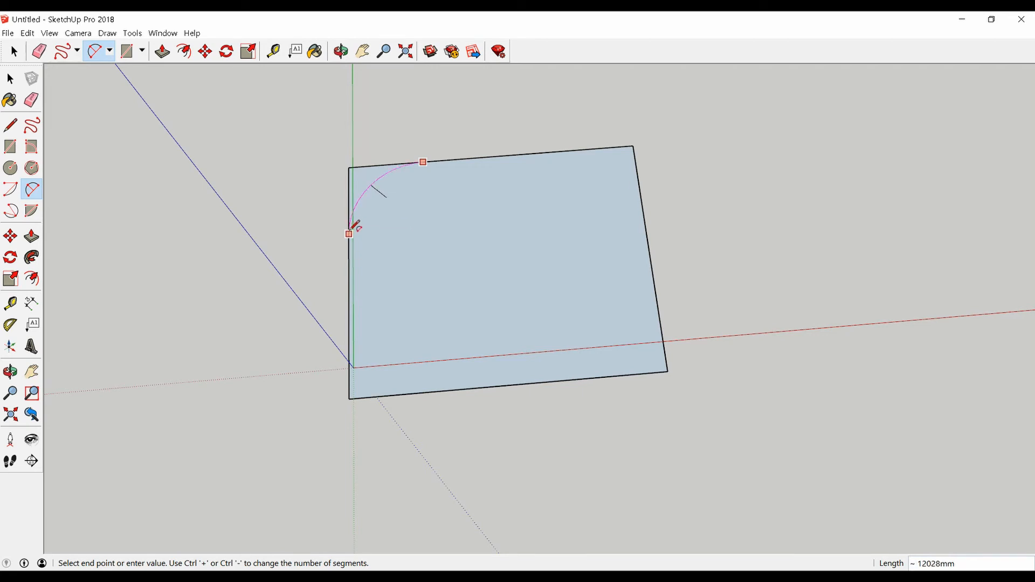
{"action": "left_click", "coordinate": [351, 232]}
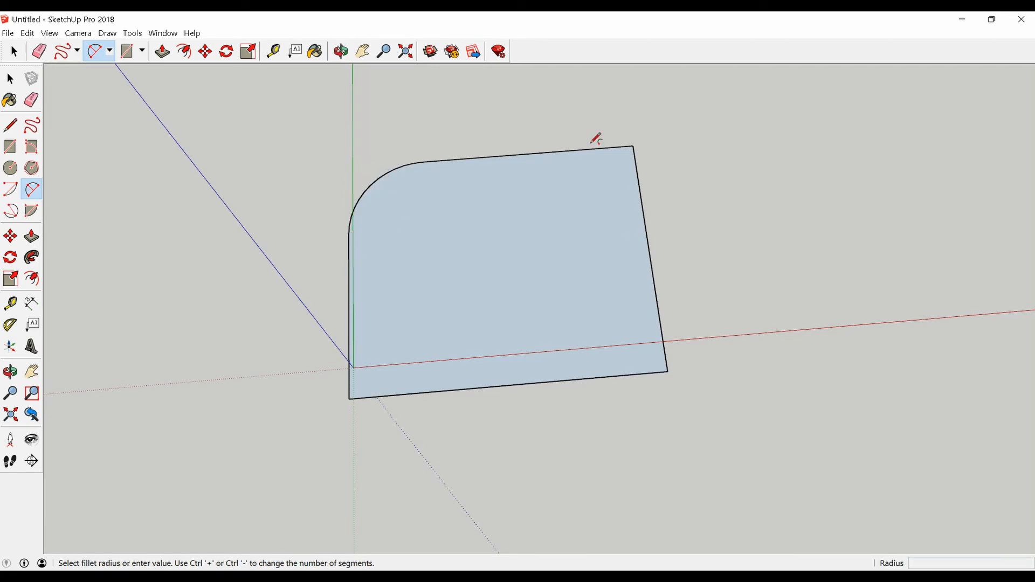
Draw an arc across the other far corner of the rectangle and a larger one from the green-axis edge to the near edge
{"action": "left_click", "coordinate": [573, 150]}
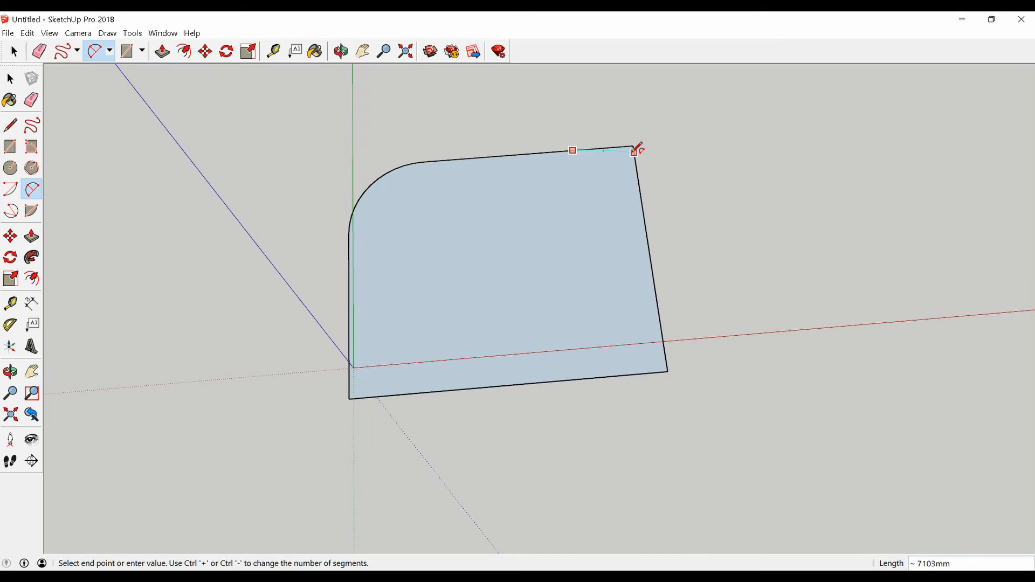
{"action": "left_click", "coordinate": [639, 180]}
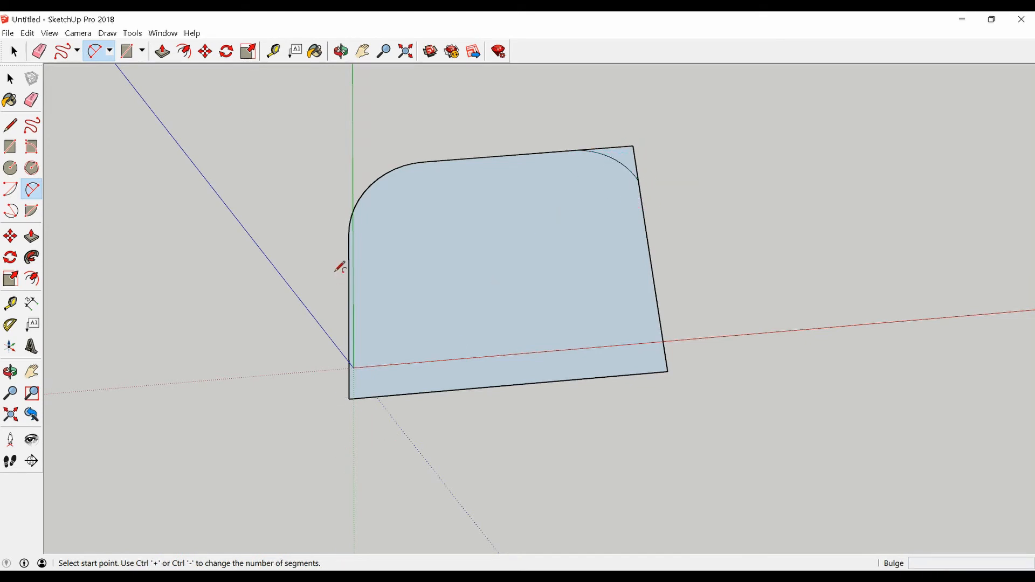
{"action": "left_click", "coordinate": [349, 283]}
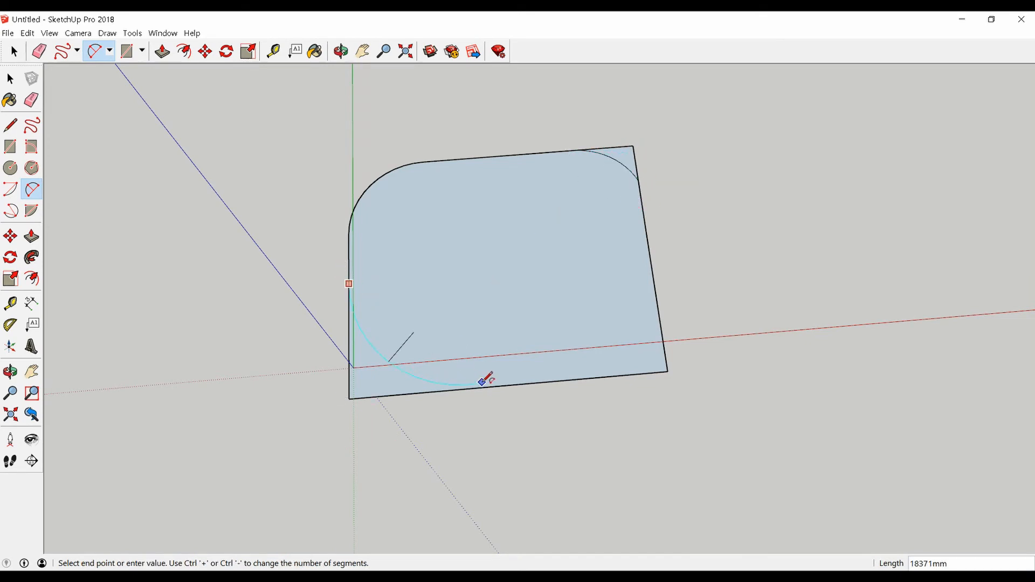
{"action": "left_click", "coordinate": [524, 383]}
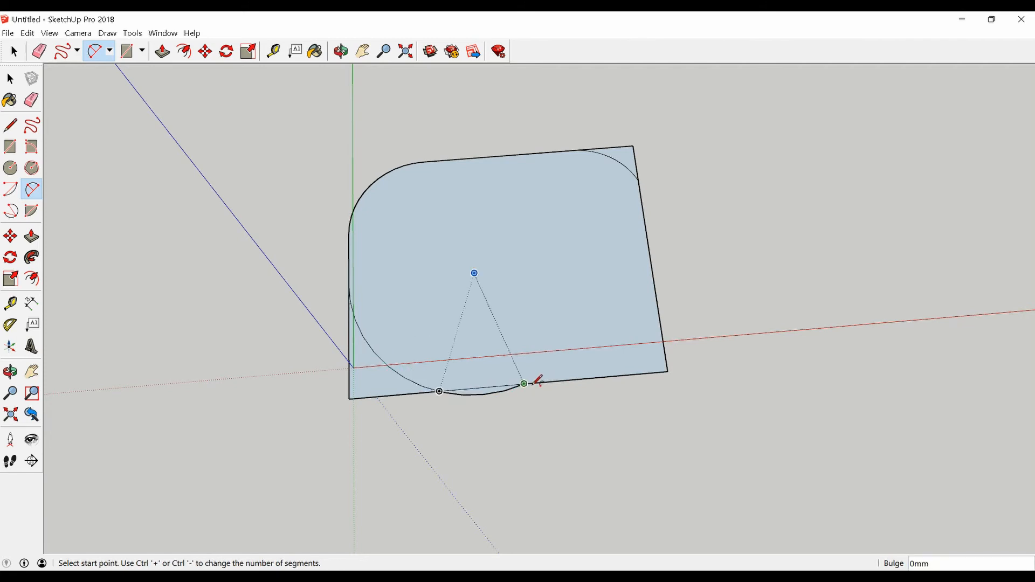
Draw an arc rising above the face, from the large arc's end on the near edge to the adjacent side edge
{"action": "left_click", "coordinate": [525, 382]}
{"action": "left_click", "coordinate": [646, 233]}
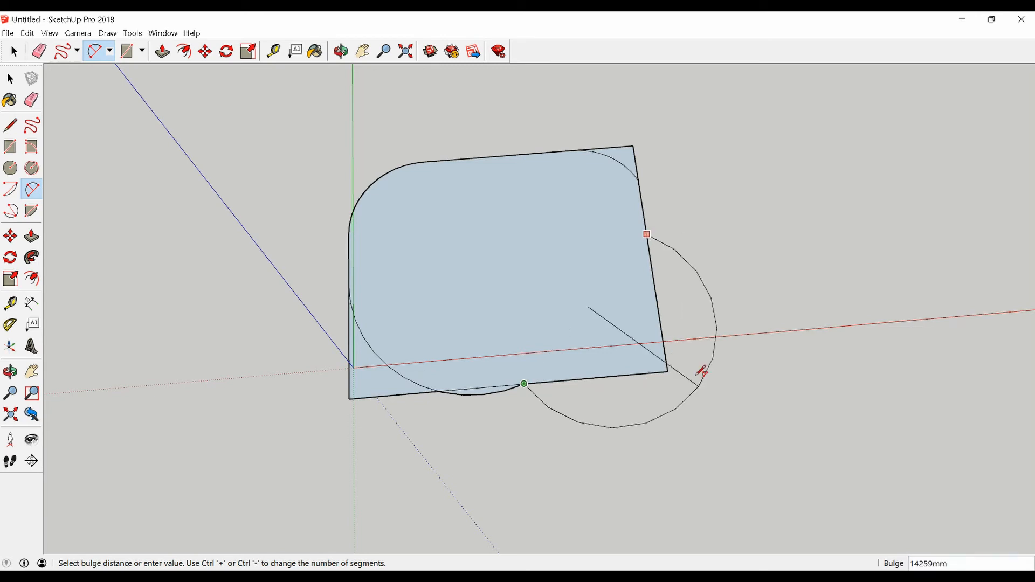
{"action": "middle_click_drag", "start_coordinate": [628, 286], "coordinate": [613, 72]}
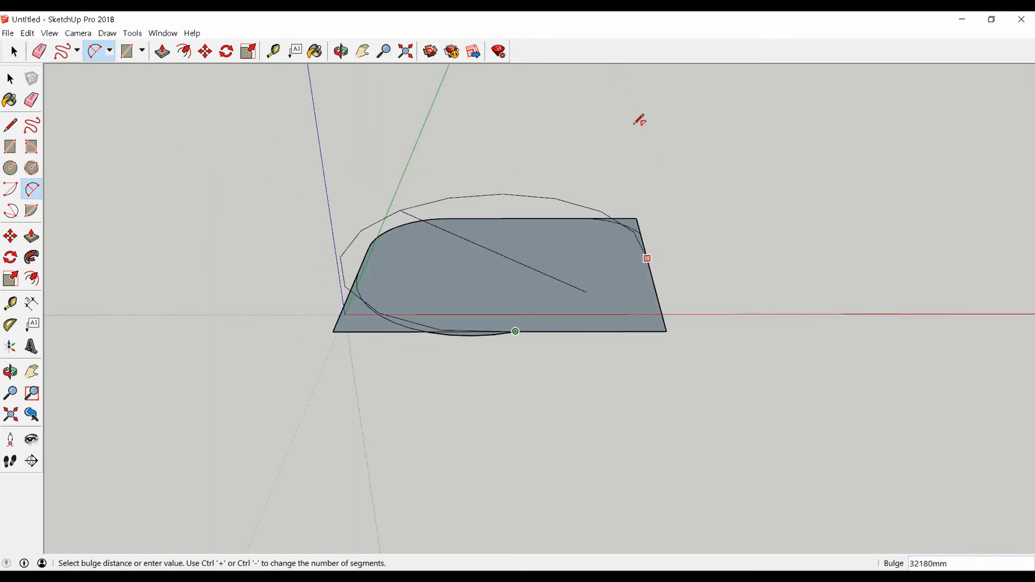
{"action": "middle_click_drag", "start_coordinate": [703, 275], "coordinate": [698, 171]}
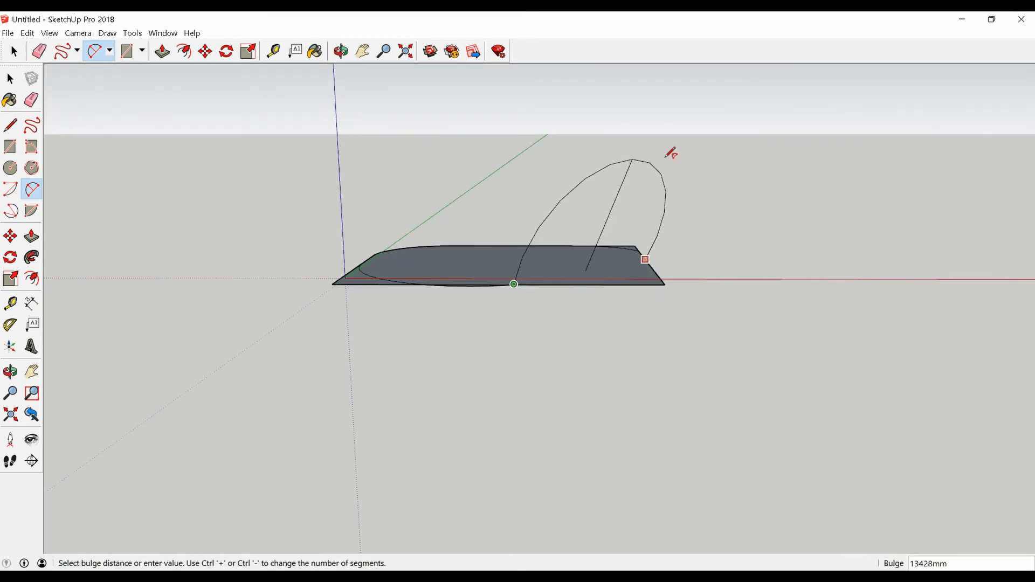
{"action": "left_click", "coordinate": [643, 155]}
{"action": "middle_click_drag", "start_coordinate": [642, 154], "coordinate": [844, 304]}
Draw a line between the two endpoints of the raised arc to close it into a face
{"action": "key", "text": "l"}
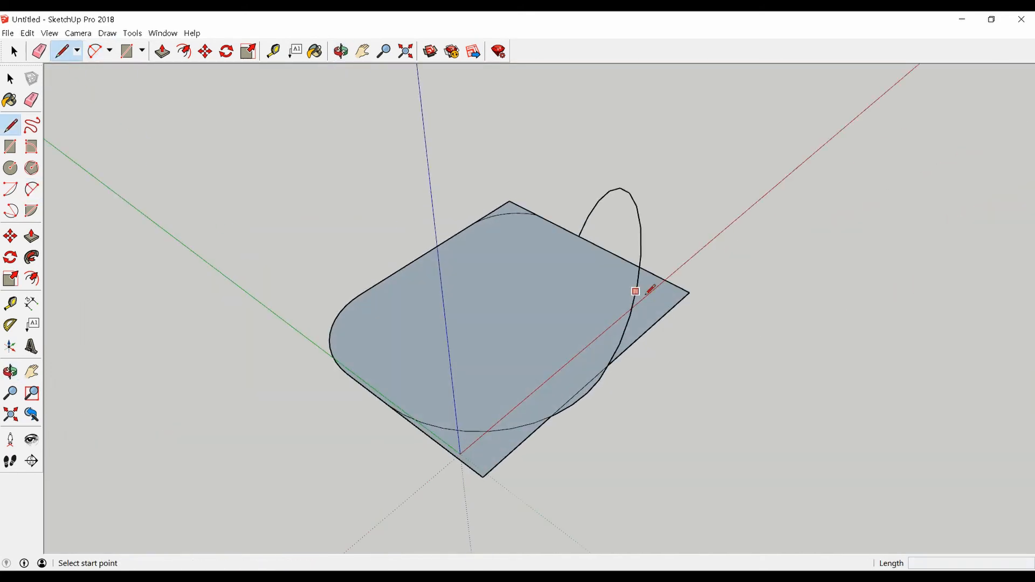
{"action": "left_click", "coordinate": [578, 236]}
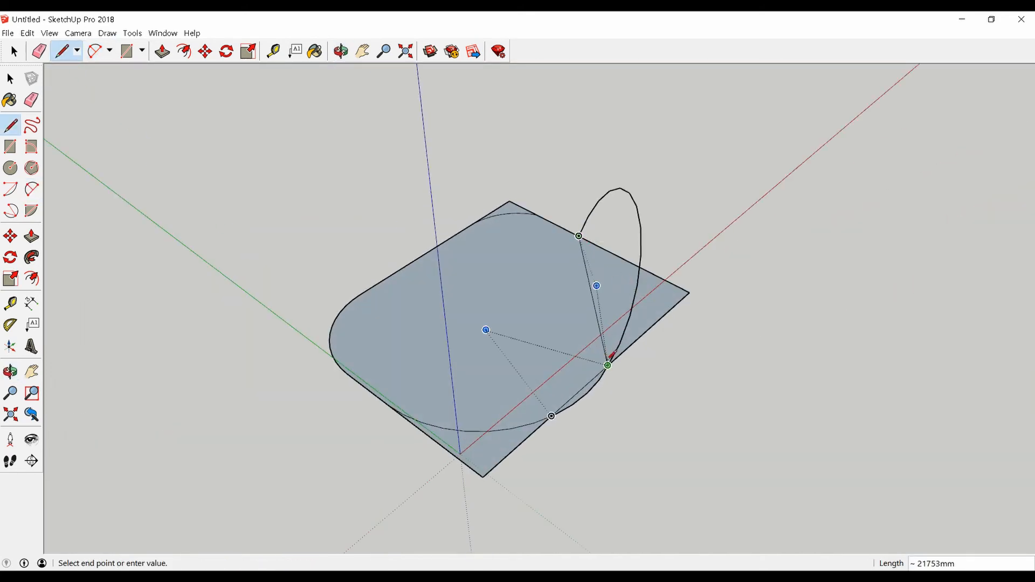
{"action": "left_click", "coordinate": [607, 365]}
{"action": "mouse_move", "coordinate": [607, 365]}
{"action": "middle_mouse_down"}
{"action": "mouse_move", "coordinate": [528, 216]}
{"action": "mouse_move", "coordinate": [250, 232]}
{"action": "mouse_move", "coordinate": [250, 256]}
{"action": "middle_mouse_up"}
{"action": "scroll", "coordinate": [452, 312], "scroll_direction": "down", "scroll_amount": 3}
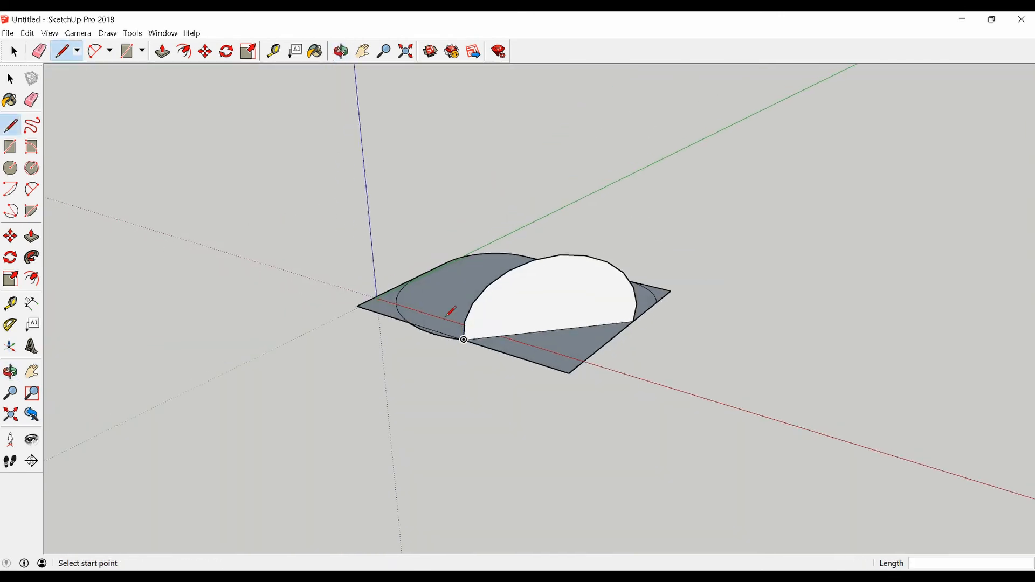
Delete the rectangle with all its arcs and the raised face
{"action": "middle_click_drag", "start_coordinate": [477, 341], "coordinate": [725, 532]}
{"action": "key", "text": "space"}
{"action": "left_click_drag", "start_coordinate": [729, 532], "coordinate": [192, 110]}
{"action": "scroll", "coordinate": [417, 209], "scroll_direction": "down", "scroll_amount": 3}
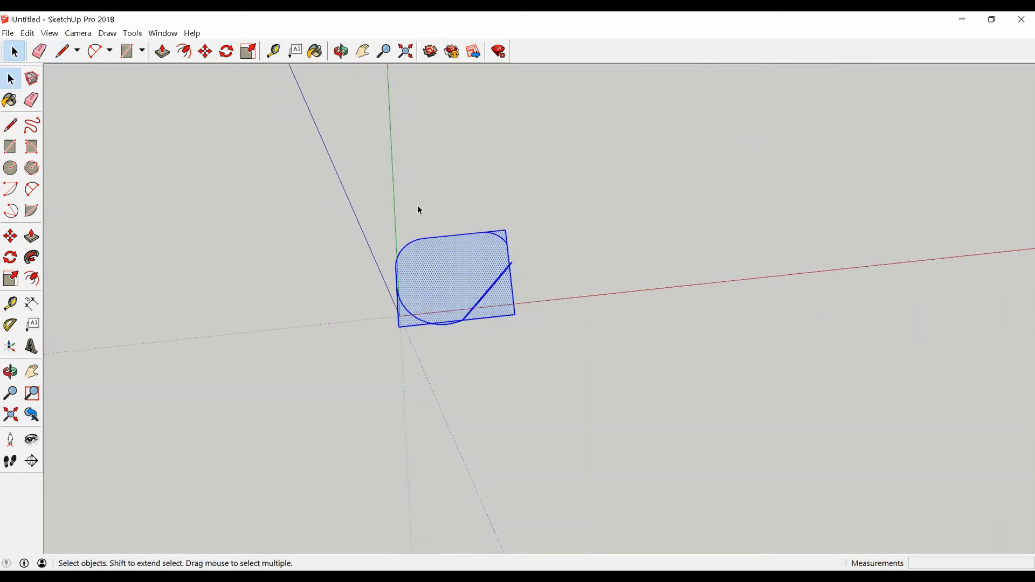
{"action": "key", "text": "Delete"}
Draw a rectangle from a point on the green axis to just beyond the red axis and select its face
{"action": "middle_click_drag", "start_coordinate": [90, 262], "coordinate": [480, 312]}
{"action": "scroll", "coordinate": [479, 311], "scroll_direction": "up", "scroll_amount": 3}
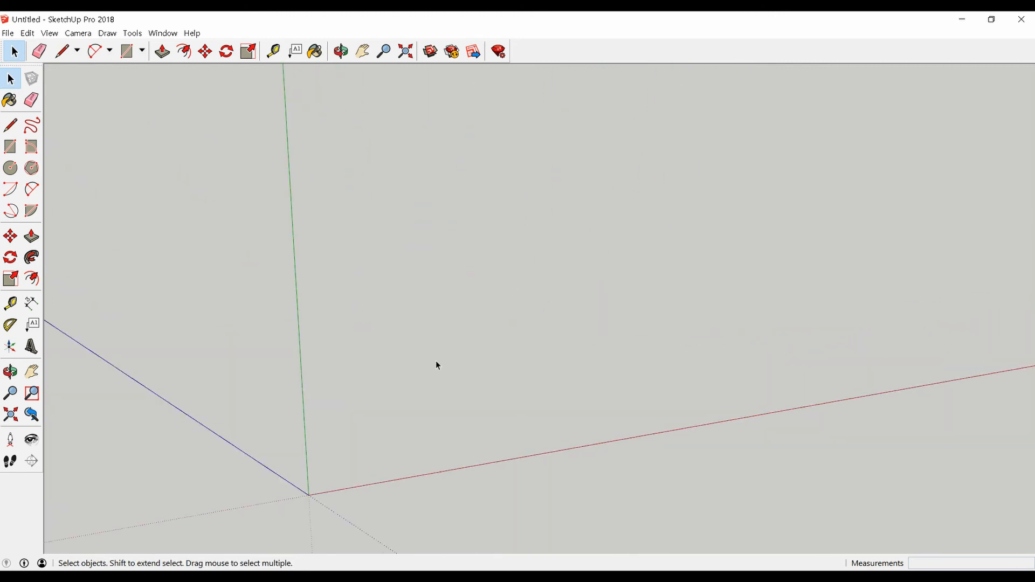
{"action": "middle_click_drag", "start_coordinate": [436, 361], "coordinate": [416, 331]}
{"action": "key", "text": "r"}
{"action": "scroll", "coordinate": [414, 327], "scroll_direction": "down", "scroll_amount": 2}
{"action": "scroll", "coordinate": [413, 326], "scroll_direction": "down", "scroll_amount": 2}
{"action": "left_click", "coordinate": [359, 363]}
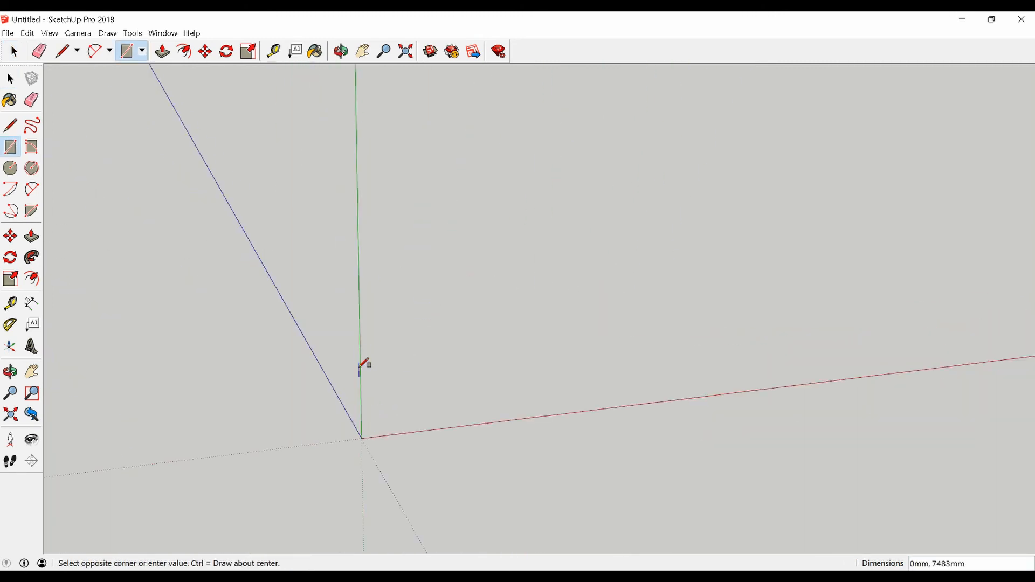
{"action": "left_click", "coordinate": [484, 436]}
{"action": "key", "text": "space"}
{"action": "left_click", "coordinate": [432, 414]}
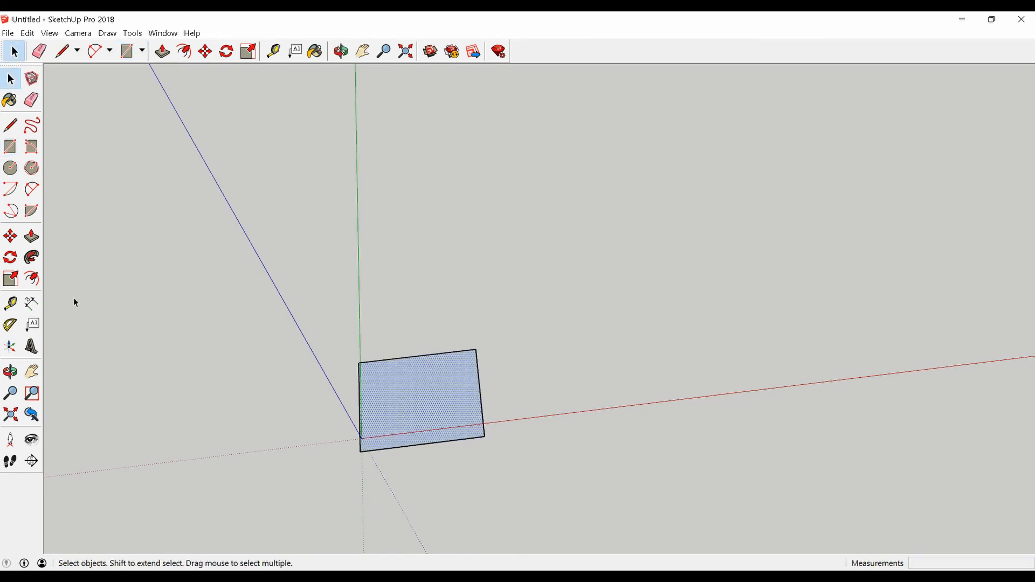
Push/Pull the rectangle into a box, and push the box's red-axis side face inward by about 43378 mm
{"action": "left_click", "coordinate": [31, 236]}
{"action": "left_click_drag", "start_coordinate": [431, 412], "coordinate": [411, 344]}
{"action": "scroll", "coordinate": [411, 345], "scroll_direction": "down", "scroll_amount": 2}
{"action": "middle_click_drag", "start_coordinate": [417, 356], "coordinate": [430, 293]}
{"action": "left_click_drag", "start_coordinate": [459, 291], "coordinate": [582, 347]}
{"action": "scroll", "coordinate": [476, 347], "scroll_direction": "up", "scroll_amount": 4}
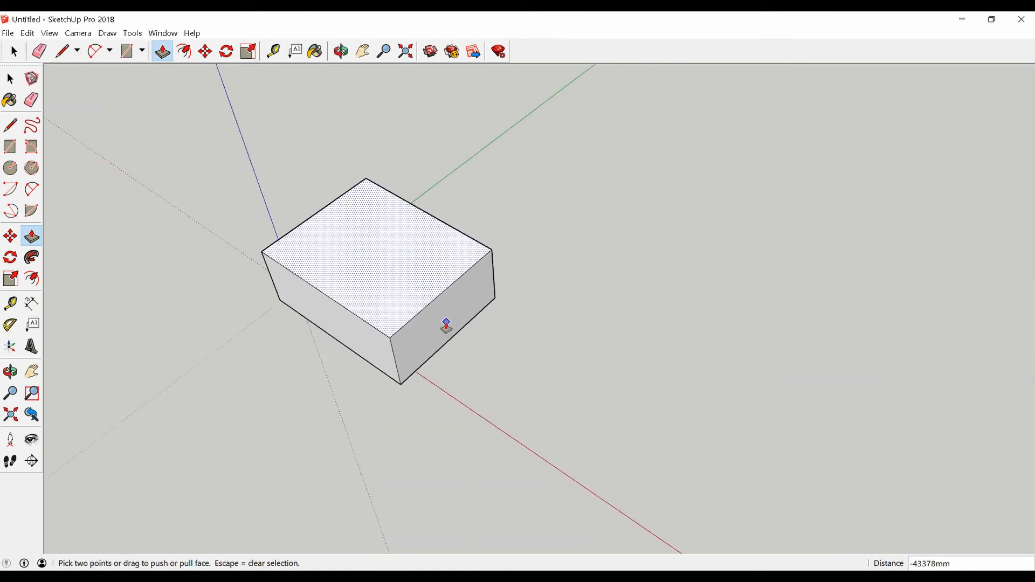
Repeat the last Push/Pull distance on the box's red-axis side face to thin the box
{"action": "key", "text": "space"}
{"action": "key", "text": "Escape"}
{"action": "key", "text": "p"}
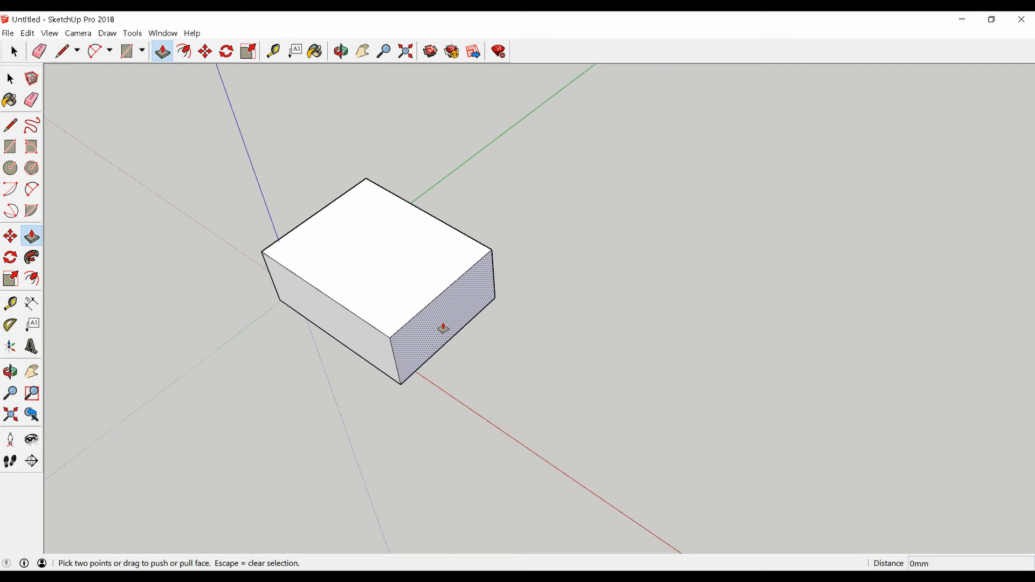
{"action": "double_click", "coordinate": [443, 327]}
{"action": "middle_click_drag", "start_coordinate": [294, 282], "coordinate": [502, 249]}
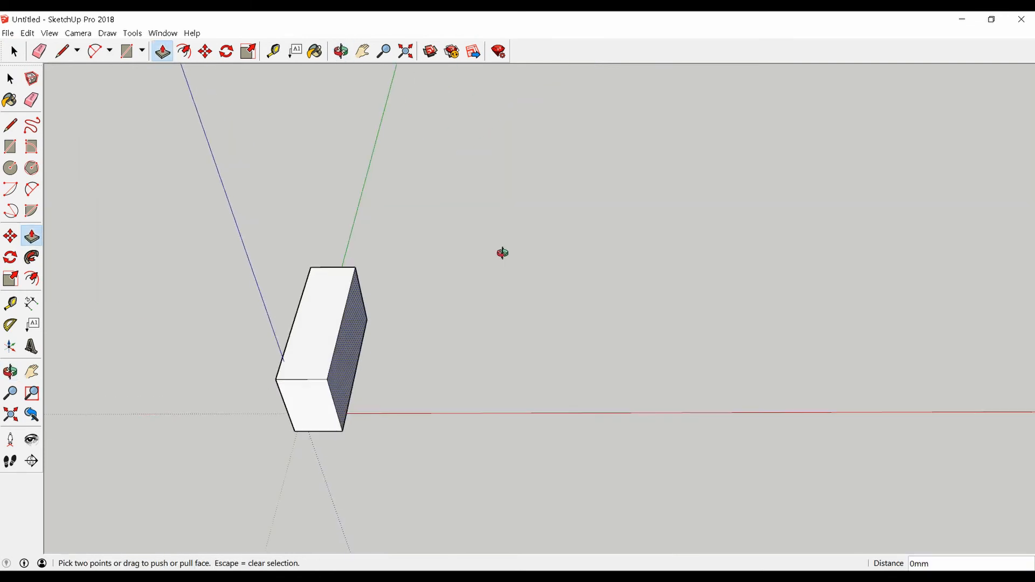
Draw a second rectangle beside the box across the red axis and extrude it by repeating the last Push/Pull distance
{"action": "key", "text": "space"}
{"action": "key", "text": "r"}
{"action": "left_click", "coordinate": [431, 318]}
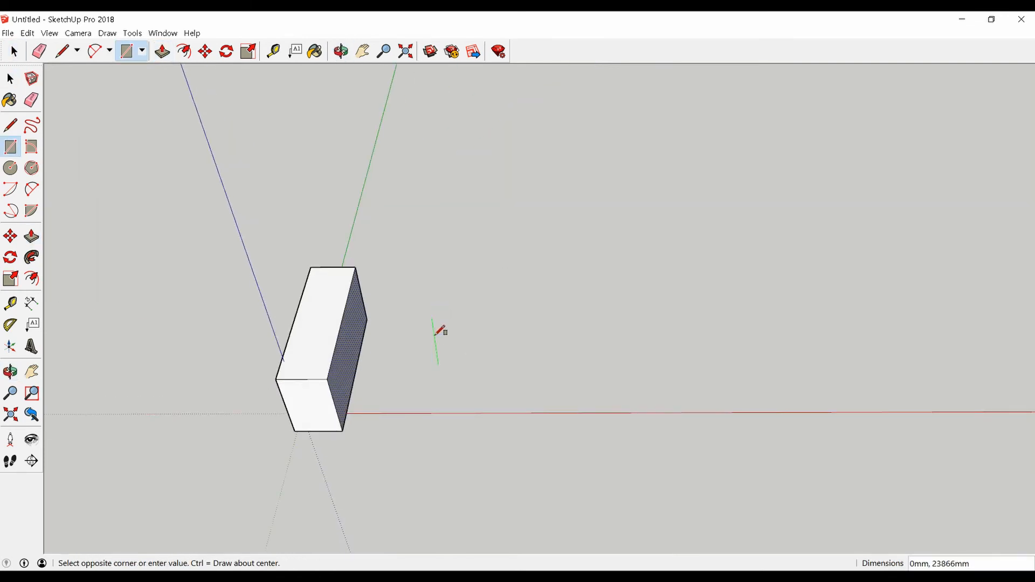
{"action": "left_click", "coordinate": [532, 421]}
{"action": "key", "text": "space"}
{"action": "left_click", "coordinate": [478, 394]}
{"action": "key", "text": "p"}
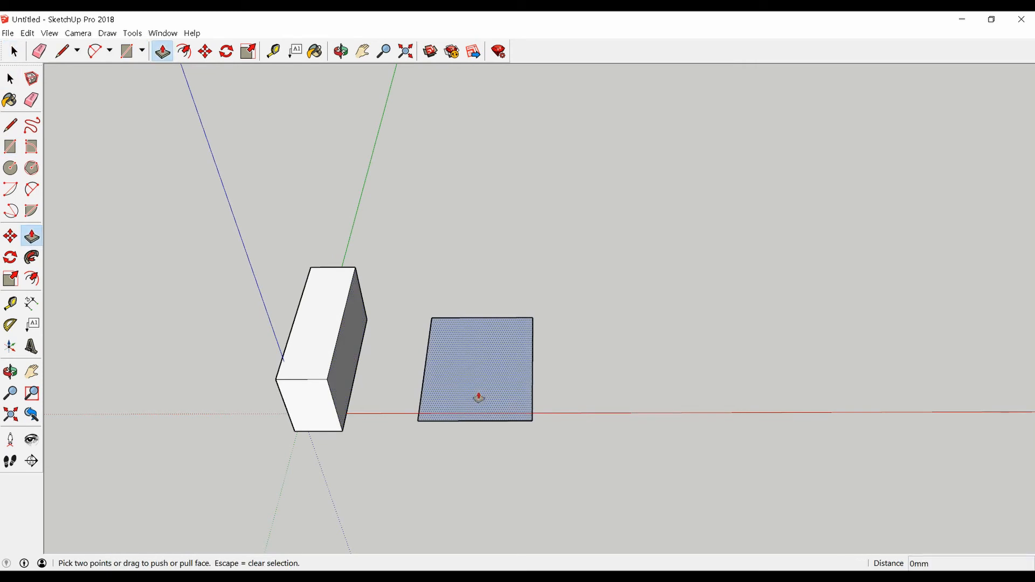
{"action": "double_click", "coordinate": [478, 396]}
{"action": "scroll", "coordinate": [478, 396], "scroll_direction": "down", "scroll_amount": 2}
{"action": "middle_click_drag", "start_coordinate": [478, 396], "coordinate": [415, 289]}
{"action": "scroll", "coordinate": [497, 335], "scroll_direction": "up", "scroll_amount": 5}
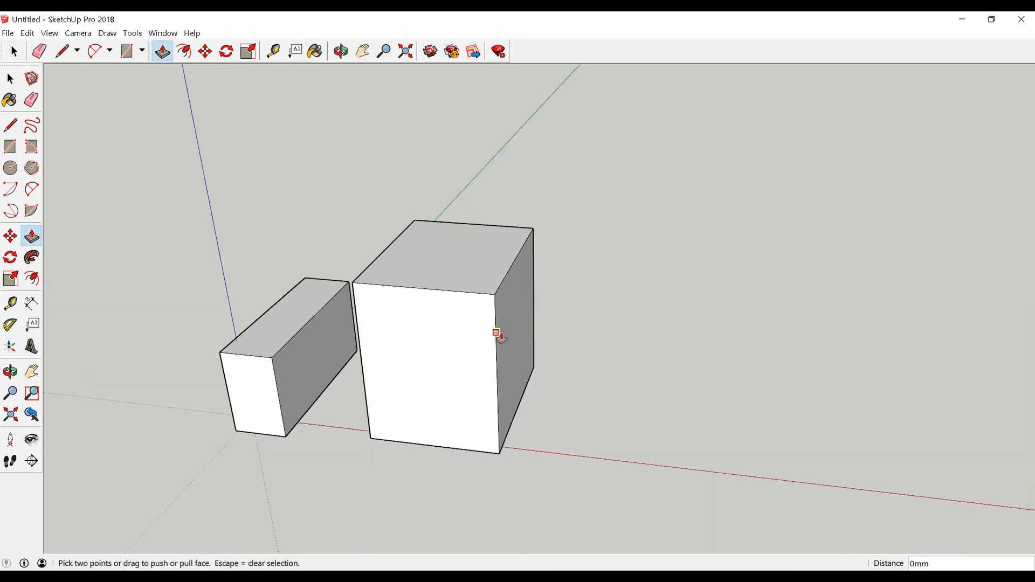
Repeat the last Push/Pull distance on the second box's red-axis side face, reducing it to a slab
{"action": "key", "text": "space"}
{"action": "key", "text": "p"}
{"action": "double_click", "coordinate": [511, 332]}
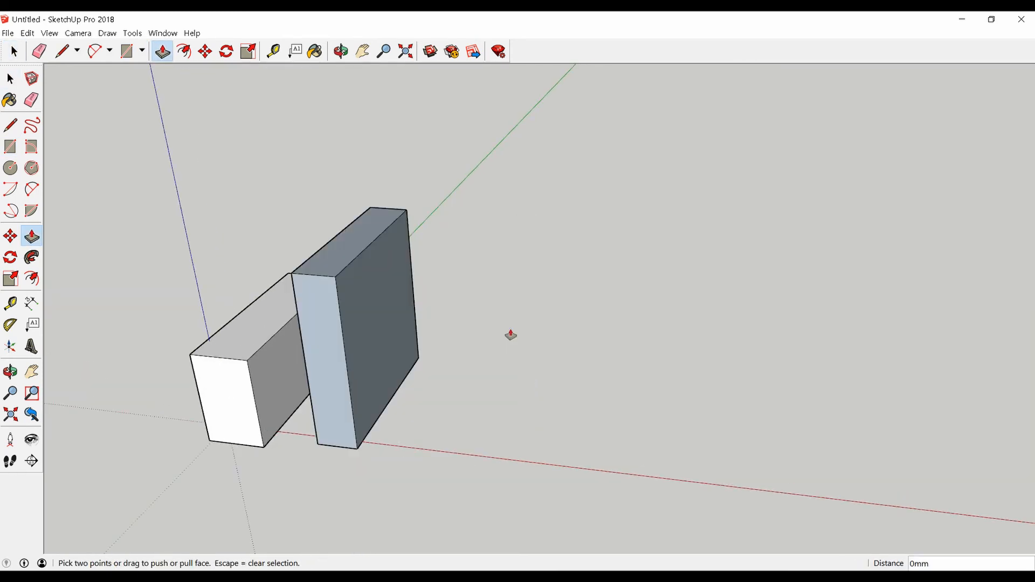
{"action": "scroll", "coordinate": [510, 334], "scroll_direction": "down", "scroll_amount": 3}
{"action": "middle_click_drag", "start_coordinate": [490, 341], "coordinate": [552, 364]}
{"action": "middle_click_drag", "start_coordinate": [472, 374], "coordinate": [399, 308]}
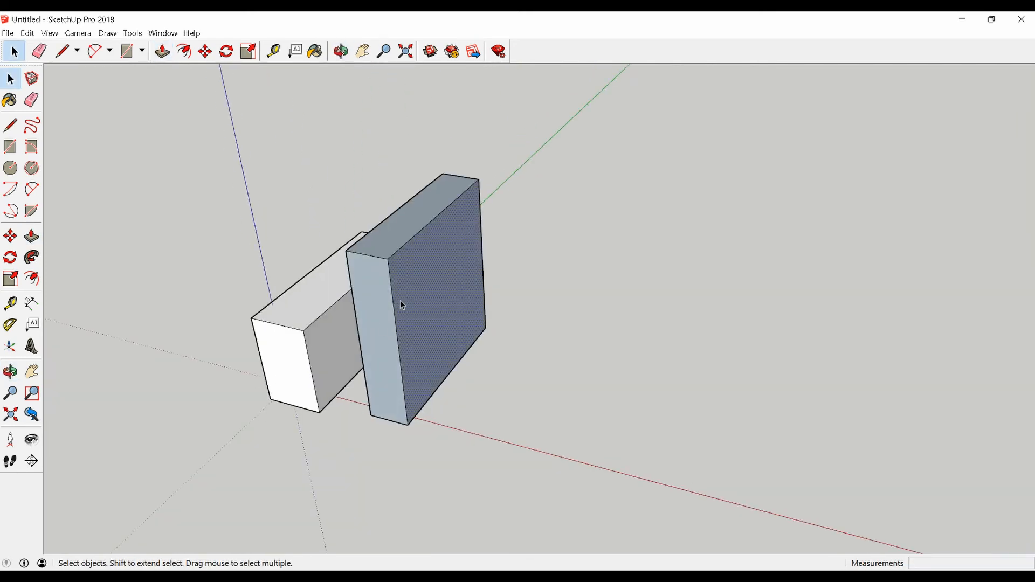
Push/Pull the slab's side face outward along the red axis in three successive sections, each with a new starting face
{"action": "key", "text": "p"}
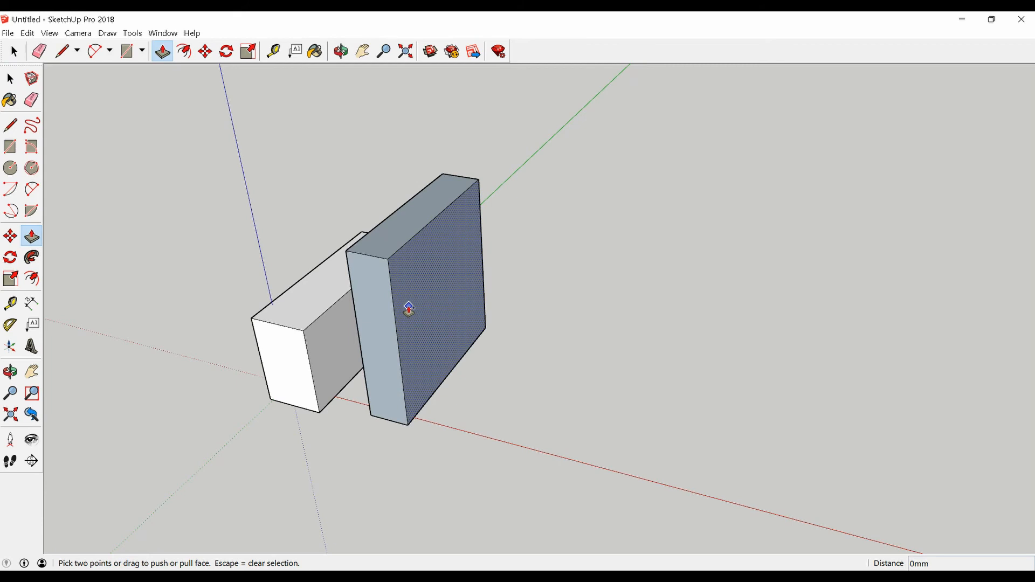
{"action": "left_click_drag", "start_coordinate": [408, 309], "coordinate": [575, 350]}
{"action": "key", "text": "space"}
Push/Pull the top face of the outermost section upward
{"action": "left_click", "coordinate": [547, 277]}
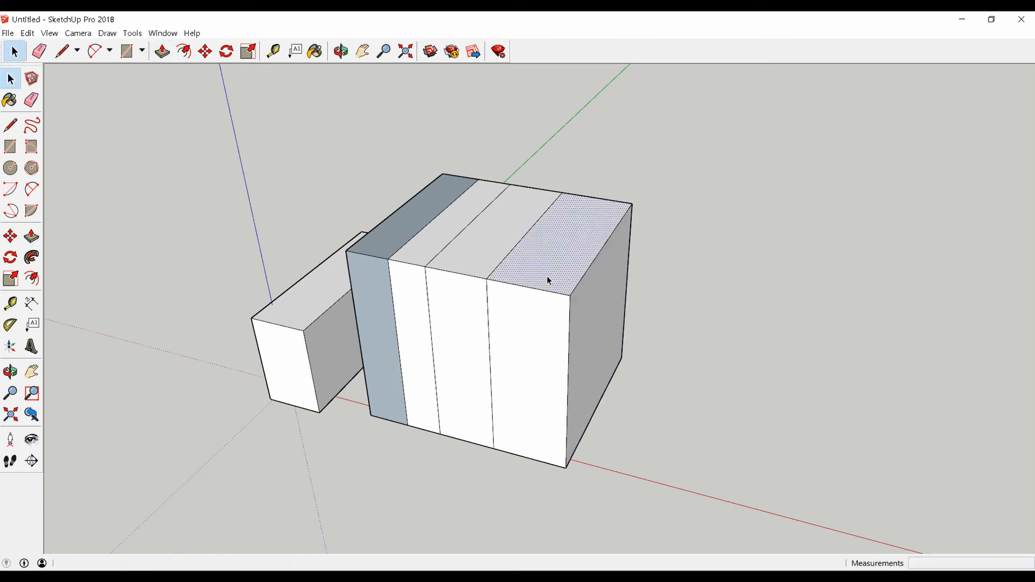
{"action": "key", "text": "p"}
{"action": "left_click_drag", "start_coordinate": [545, 279], "coordinate": [527, 242]}
{"action": "scroll", "coordinate": [440, 310], "scroll_direction": "down", "scroll_amount": 5}
{"action": "middle_click_drag", "start_coordinate": [438, 310], "coordinate": [622, 280]}
Select both solids and delete them
{"action": "key", "text": "space"}
{"action": "left_click_drag", "start_coordinate": [626, 391], "coordinate": [319, 198]}
{"action": "scroll", "coordinate": [319, 197], "scroll_direction": "down", "scroll_amount": 1}
{"action": "middle_click_drag", "start_coordinate": [320, 202], "coordinate": [474, 350]}
{"action": "key", "text": "Delete"}
{"action": "key", "text": "Delete"}
{"action": "middle_click_drag", "start_coordinate": [468, 261], "coordinate": [222, 382]}
{"action": "scroll", "coordinate": [367, 334], "scroll_direction": "up", "scroll_amount": 5}
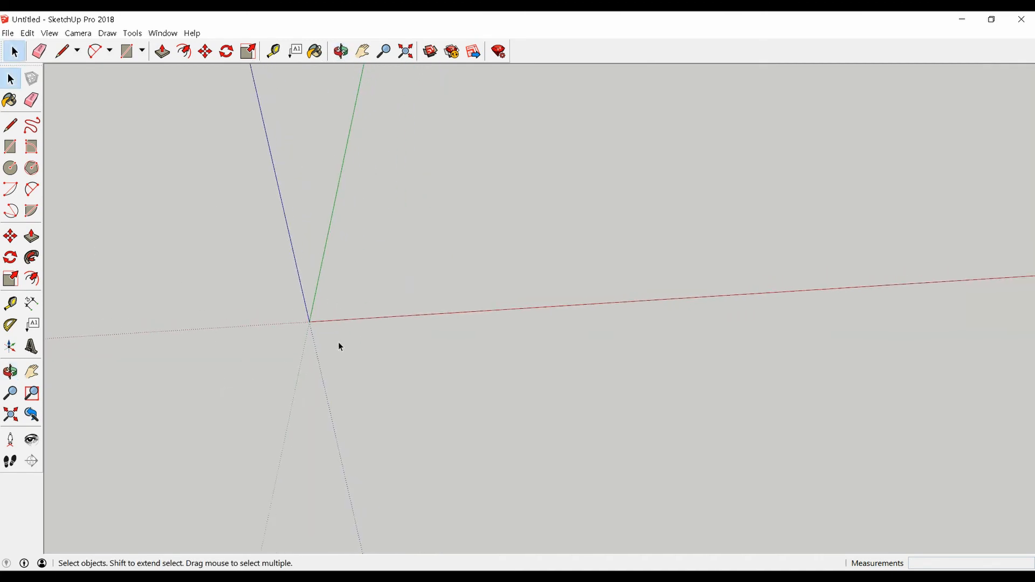
Draw a two-segment path from the origin, first diagonally on the ground and then parallel to the red axis
{"action": "key", "text": "l"}
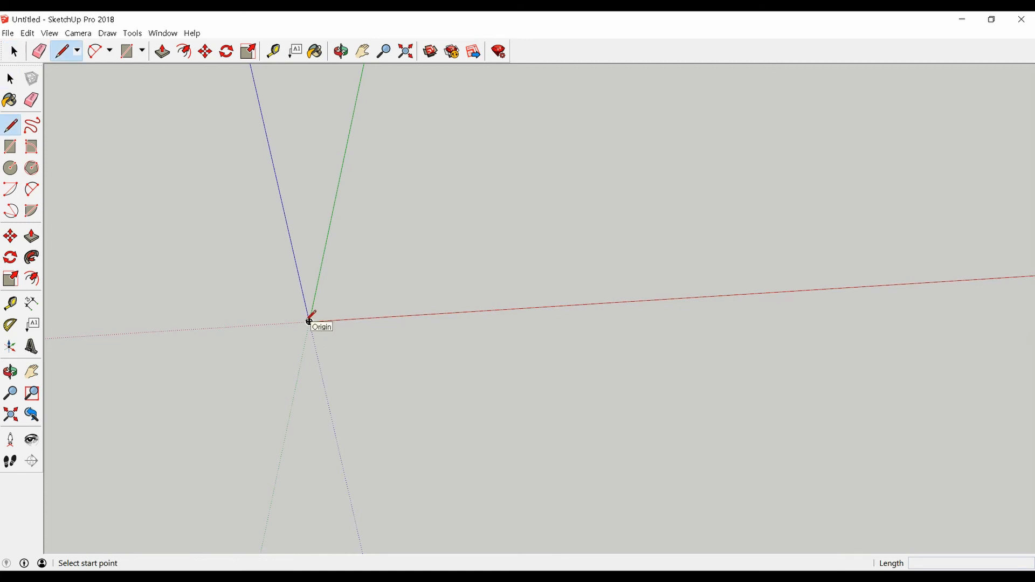
{"action": "left_click", "coordinate": [309, 322]}
{"action": "left_click", "coordinate": [427, 212]}
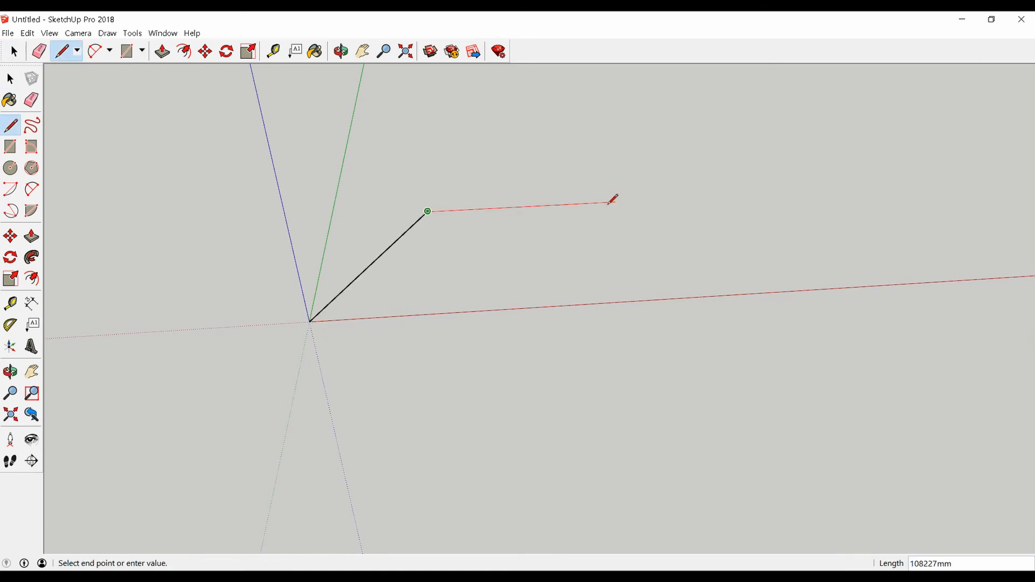
{"action": "left_click", "coordinate": [672, 198]}
{"action": "key", "text": "space"}
Draw an upright rectangle of about 11705 by 12885 mm starting at the path's end on the origin
{"action": "scroll", "coordinate": [317, 314], "scroll_direction": "up", "scroll_amount": 5}
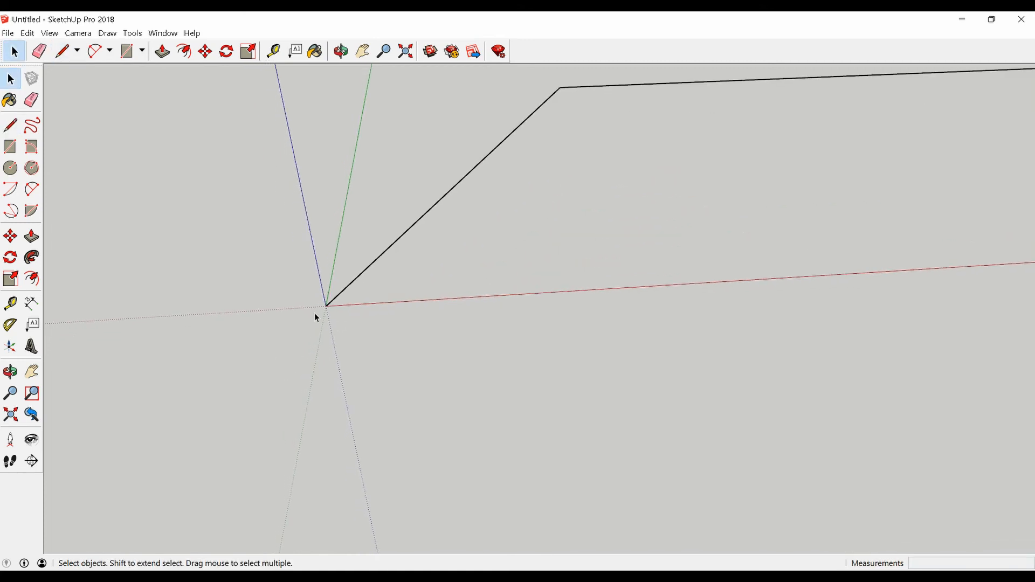
{"action": "key", "text": "r"}
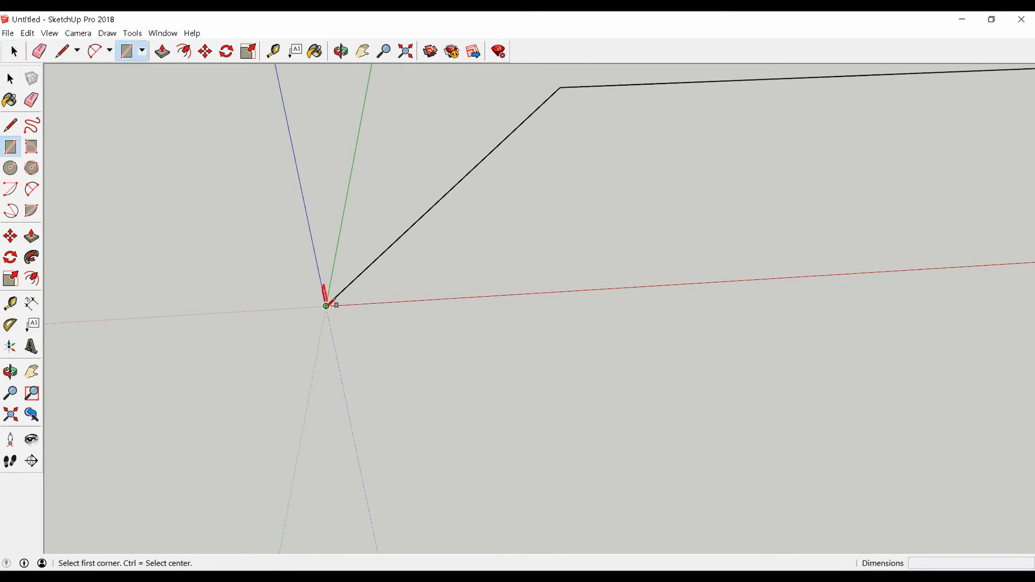
{"action": "left_click", "coordinate": [326, 305]}
{"action": "scroll", "coordinate": [291, 253], "scroll_direction": "up", "scroll_amount": 2}
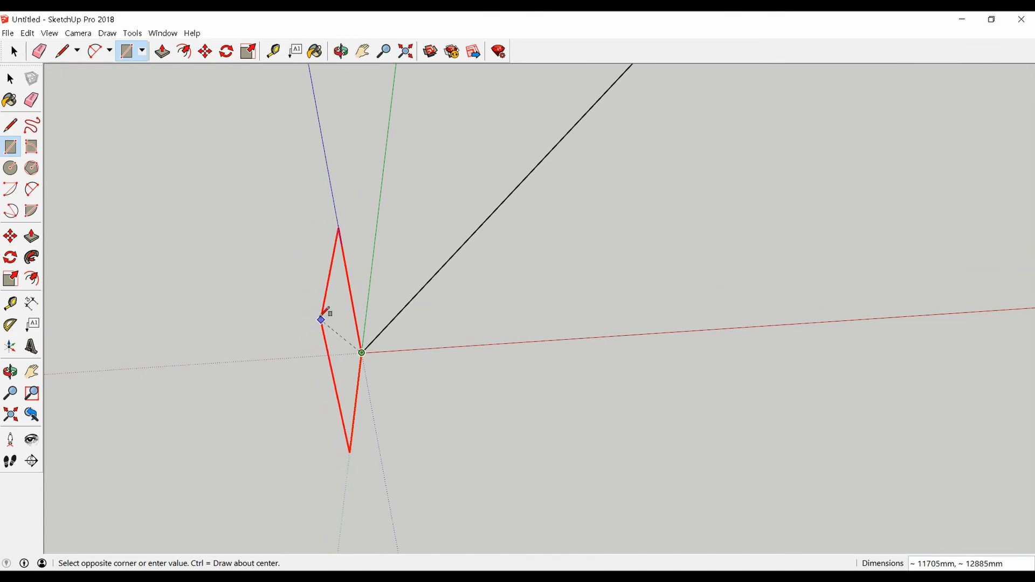
{"action": "left_click", "coordinate": [322, 317]}
{"action": "scroll", "coordinate": [267, 327], "scroll_direction": "down", "scroll_amount": 5}
Select both path segments and sweep the small rectangle along them with Follow Me
{"action": "key", "text": "space"}
{"action": "left_click", "coordinate": [323, 306]}
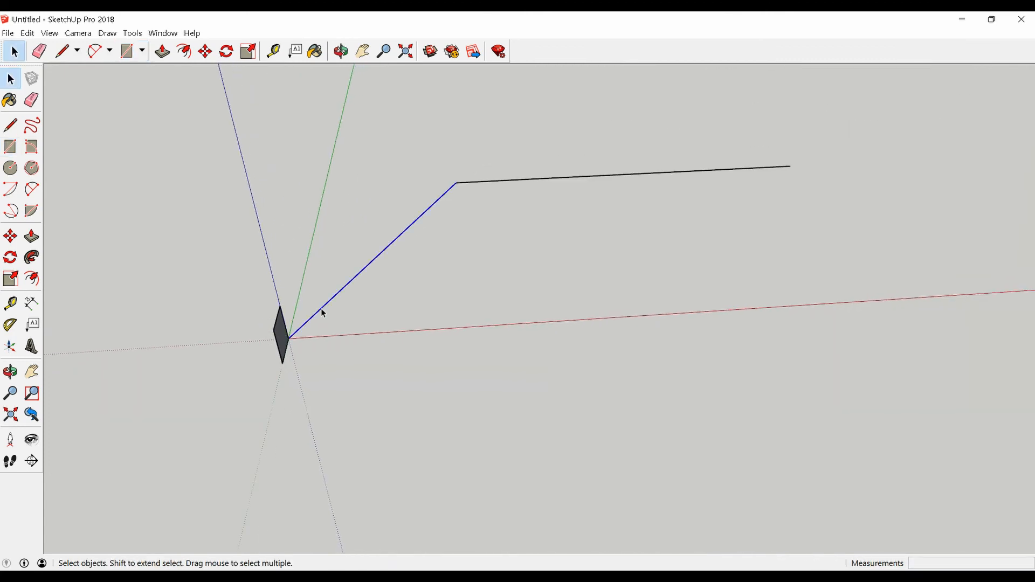
{"action": "scroll", "coordinate": [293, 349], "scroll_direction": "down", "scroll_amount": 2}
{"action": "left_click", "coordinate": [450, 232], "text": "shift"}
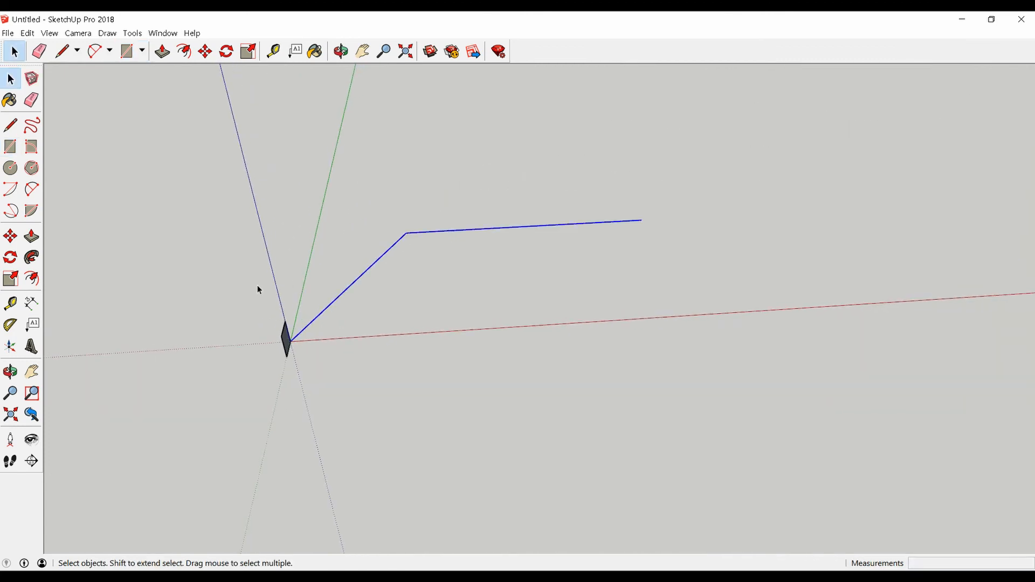
{"action": "left_click", "coordinate": [32, 258]}
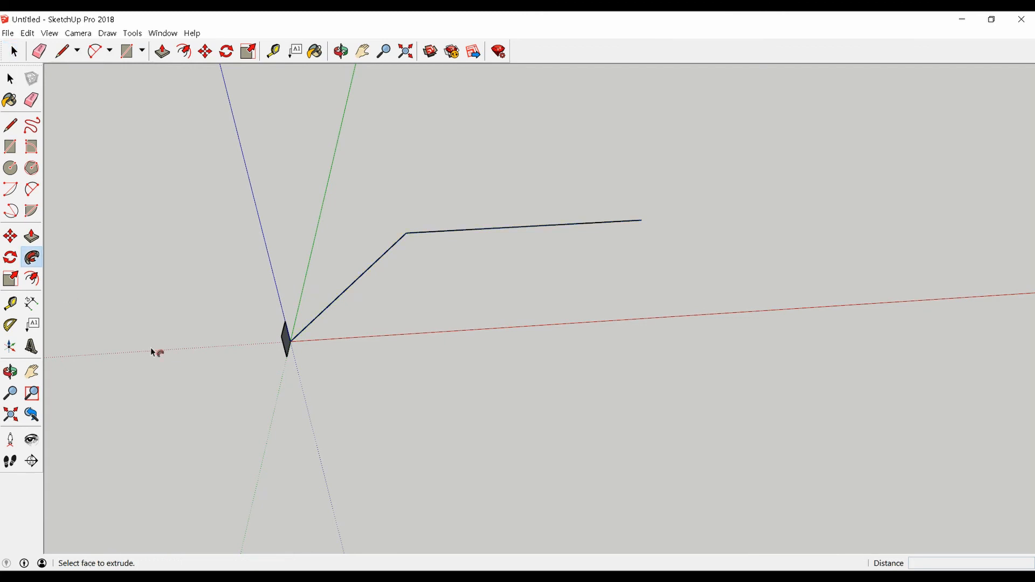
{"action": "left_click", "coordinate": [287, 342]}
{"action": "middle_click_drag", "start_coordinate": [288, 345], "coordinate": [480, 245]}
Delete the whole swept solid
{"action": "key", "text": "space"}
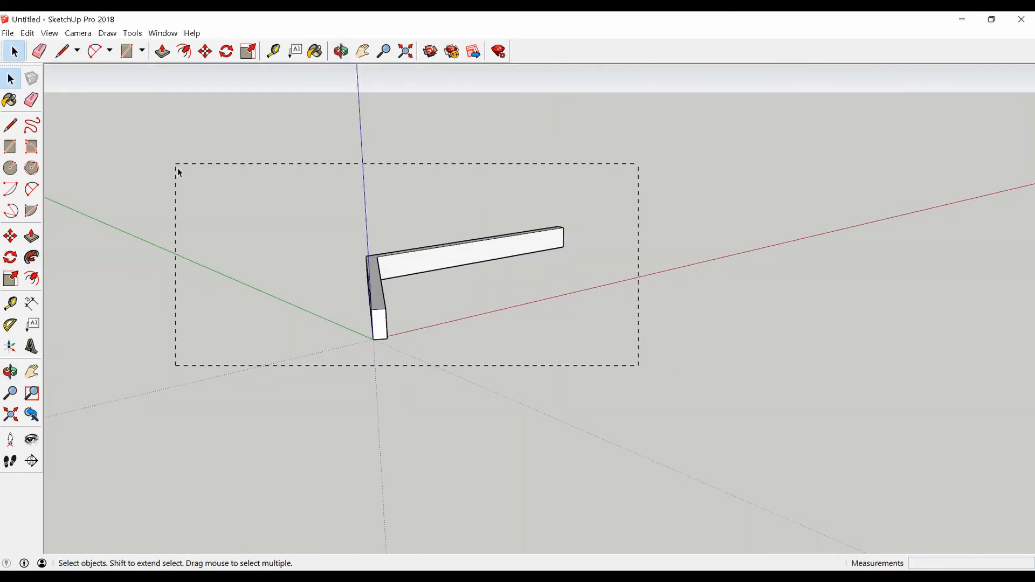
{"action": "left_click_drag", "start_coordinate": [177, 168], "coordinate": [176, 163]}
{"action": "scroll", "coordinate": [471, 217], "scroll_direction": "down", "scroll_amount": 3}
{"action": "key", "text": "Delete"}
Draw a rectangle on the ground around the origin, extending along the red axis
{"action": "middle_click_drag", "start_coordinate": [470, 218], "coordinate": [247, 377]}
{"action": "scroll", "coordinate": [172, 438], "scroll_direction": "down", "scroll_amount": 4}
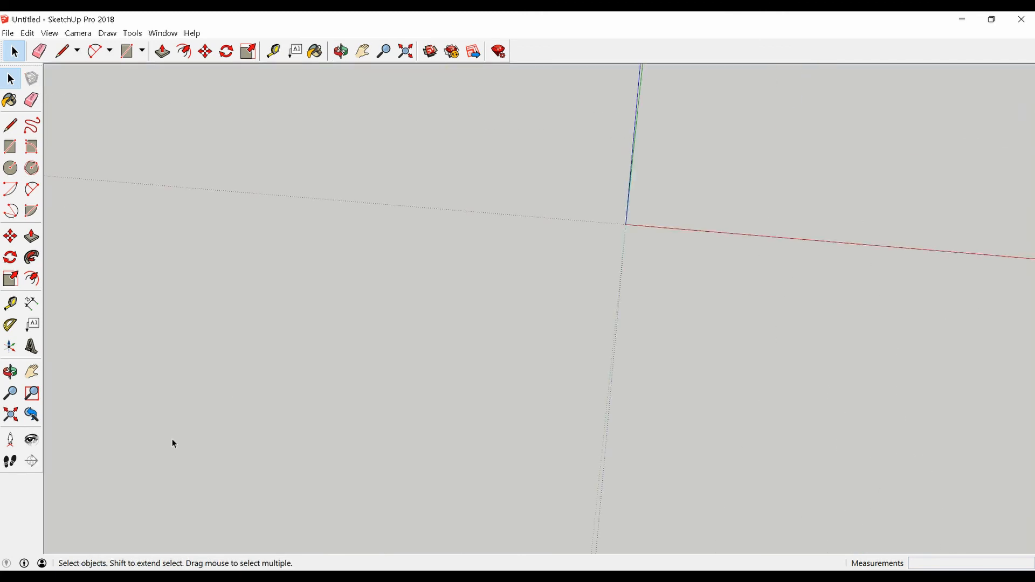
{"action": "middle_click_drag", "start_coordinate": [172, 439], "coordinate": [347, 384]}
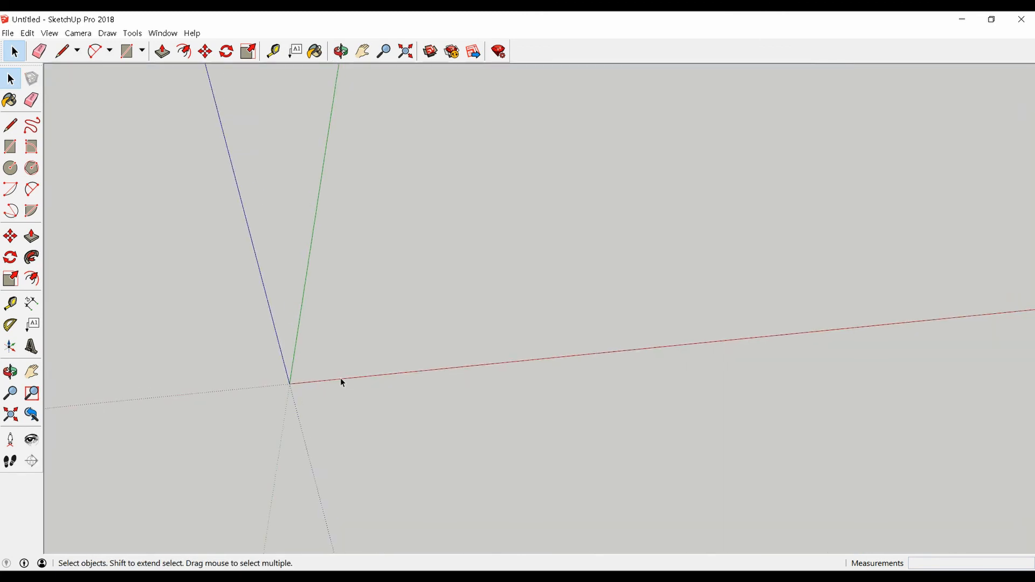
{"action": "key", "text": "r"}
{"action": "left_click", "coordinate": [290, 311]}
{"action": "left_click", "coordinate": [397, 394]}
{"action": "key", "text": "space"}
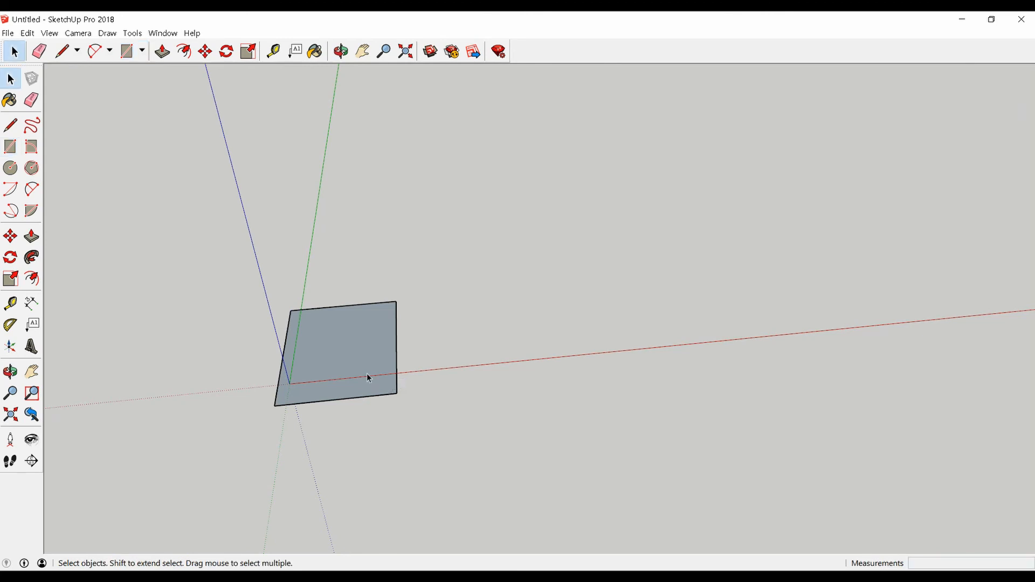
Push/Pull the rectangle up into a box about 121716 mm tall
{"action": "key", "text": "p"}
{"action": "left_click_drag", "start_coordinate": [362, 374], "coordinate": [336, 278]}
{"action": "scroll", "coordinate": [353, 353], "scroll_direction": "down", "scroll_amount": 1}
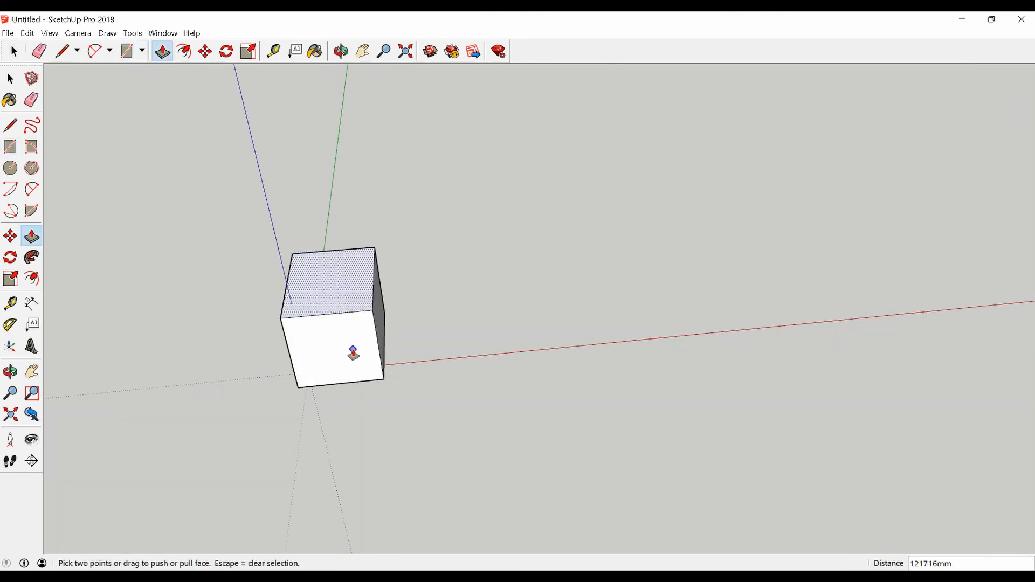
{"action": "middle_click_drag", "start_coordinate": [353, 353], "coordinate": [328, 257]}
Offset the outline of the box's front face inward by a freehand distance
{"action": "key", "text": "space"}
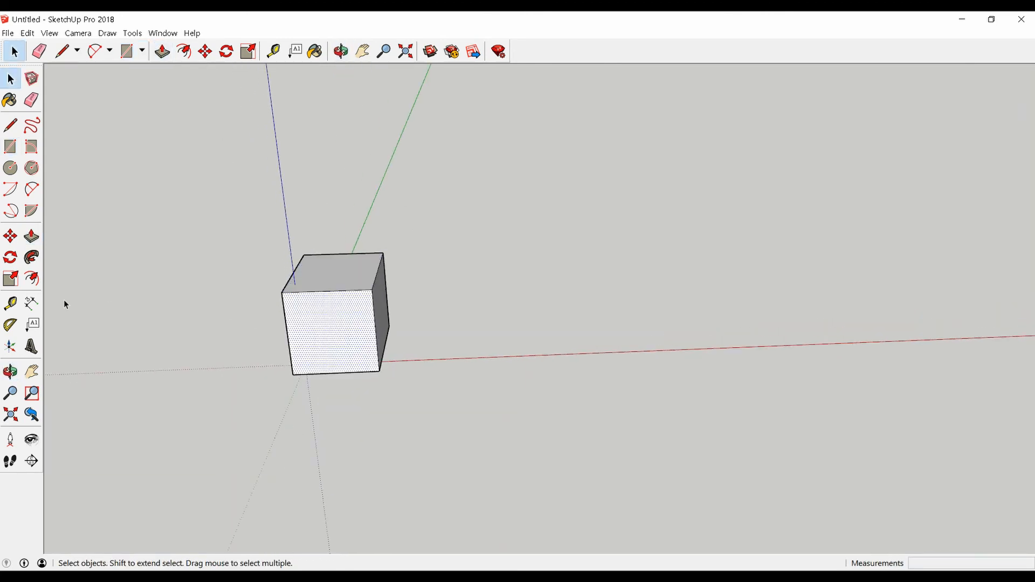
{"action": "left_click", "coordinate": [31, 278]}
{"action": "left_click", "coordinate": [322, 297]}
{"action": "left_click", "coordinate": [326, 305]}
{"action": "scroll", "coordinate": [326, 306], "scroll_direction": "up", "scroll_amount": 3}
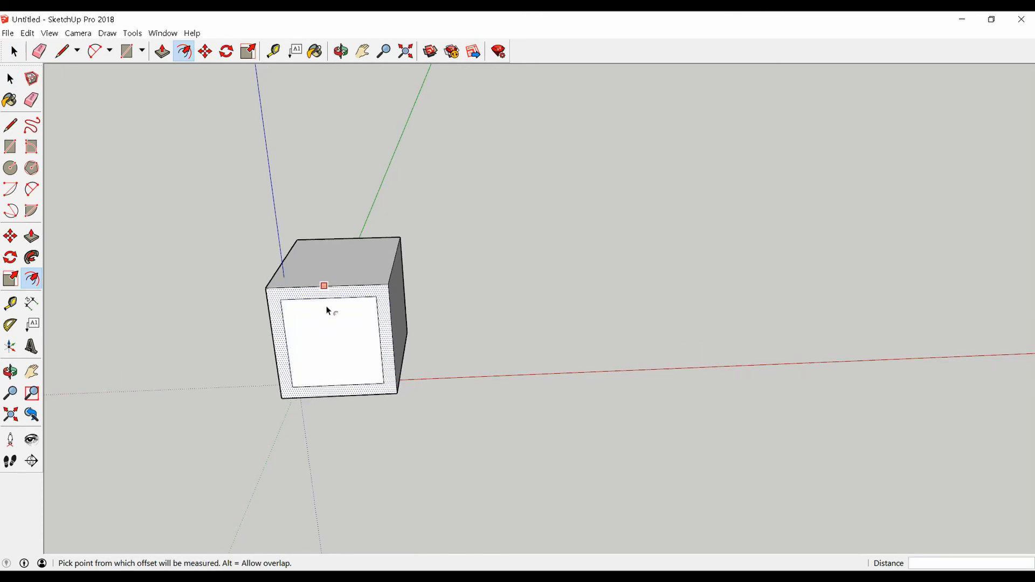
Push/Pull the inset front panel, and undo both the push and the offset
{"action": "key", "text": "space"}
{"action": "key", "text": "p"}
{"action": "left_click_drag", "start_coordinate": [338, 337], "coordinate": [349, 310]}
{"action": "key", "text": "ctrl+z"}
{"action": "key", "text": "ctrl+z"}
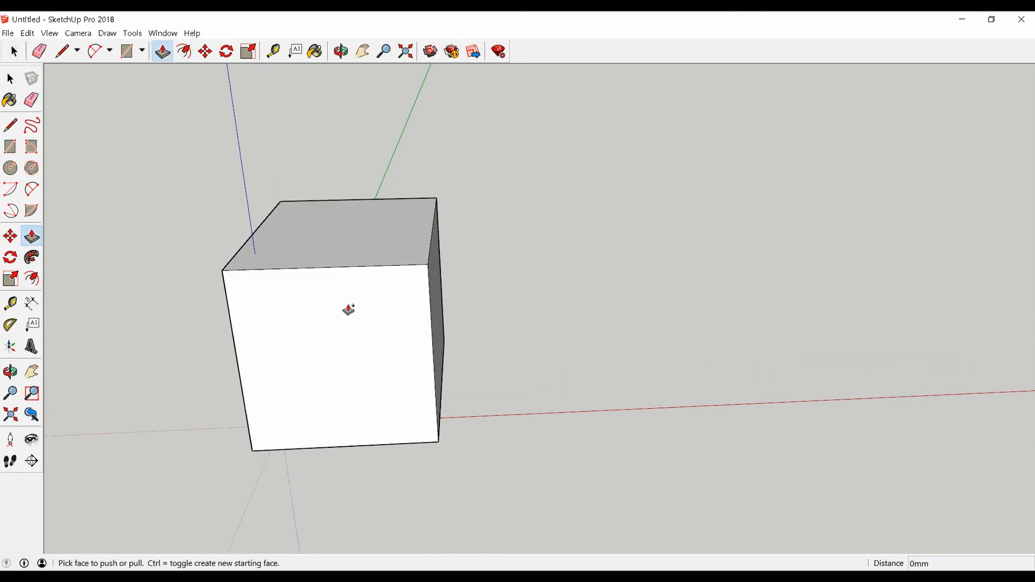
Offset the outline of the box's front face inward by 100 mm
{"action": "key", "text": "space"}
{"action": "left_click", "coordinate": [32, 279]}
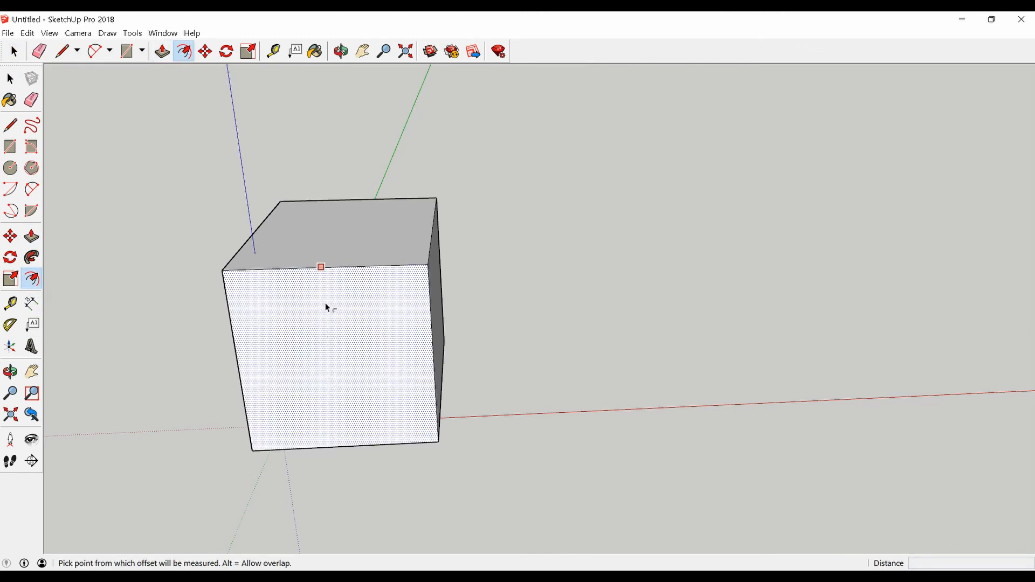
{"action": "left_click", "coordinate": [324, 273]}
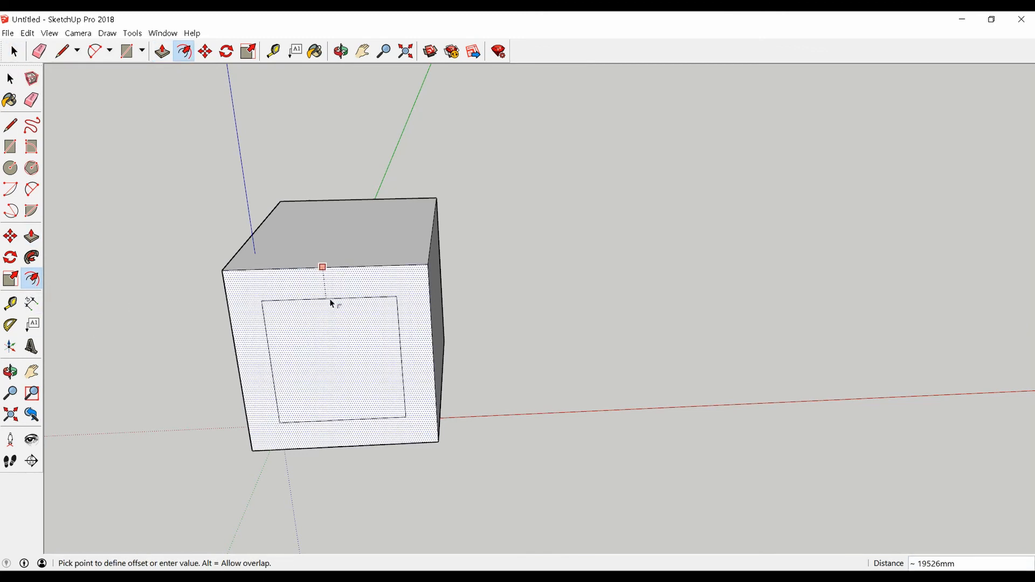
{"action": "type", "text": "100"}
{"action": "key", "text": "Return"}
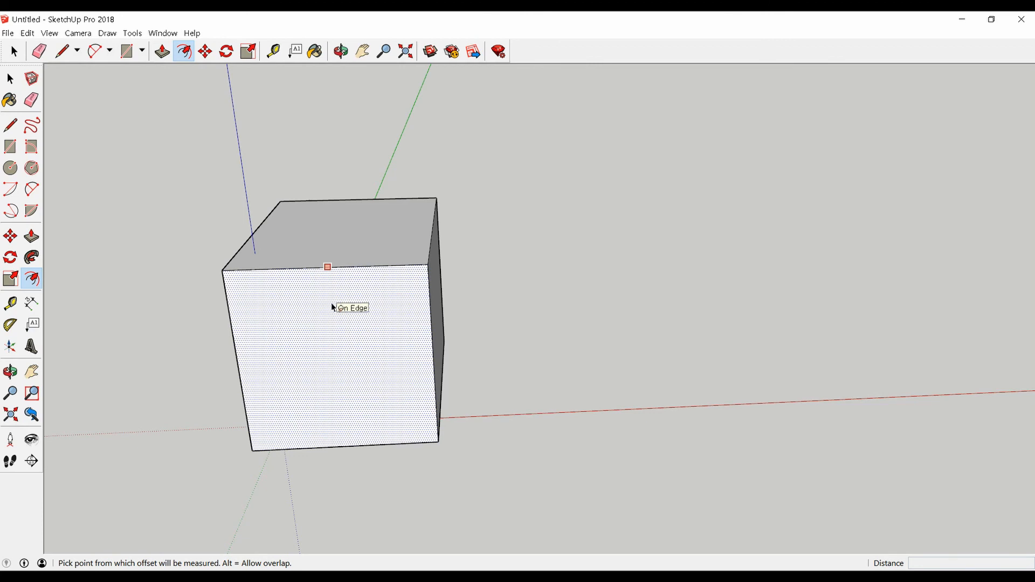
Offset the front face's outline inward again, trying distances of 30 mm and 50 mm
{"action": "key", "text": "space"}
{"action": "left_click", "coordinate": [31, 278]}
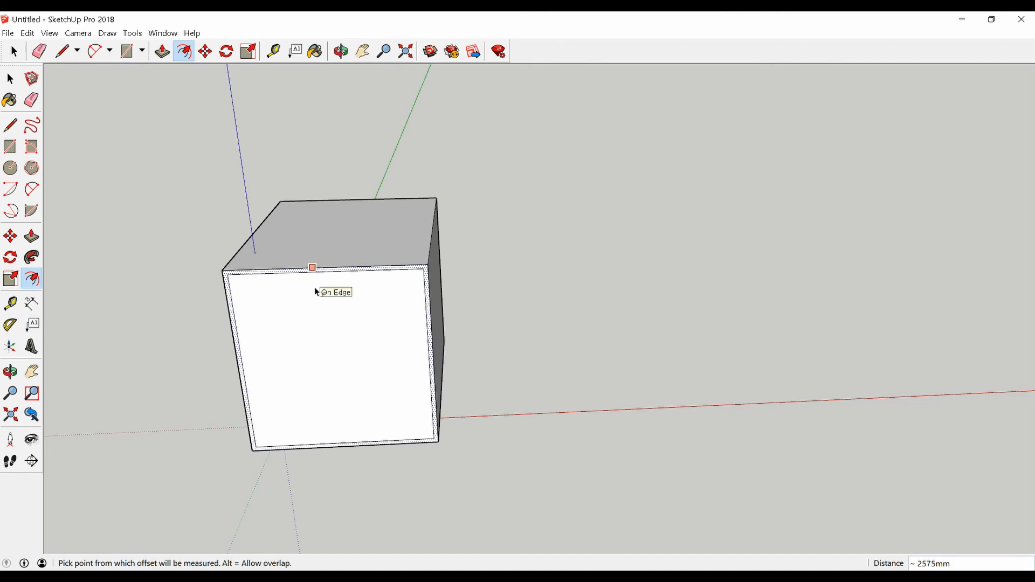
{"action": "type", "text": "30"}
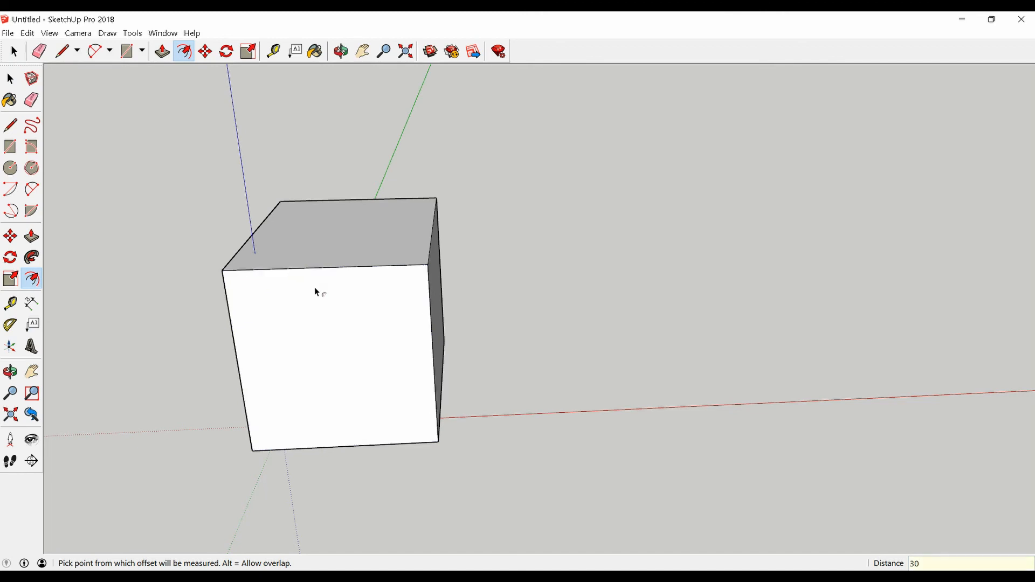
{"action": "type", "text": "50"}
{"action": "key", "text": "space"}
Offset the front face's outline inward from its top edge and set the distance to 1000 mm
{"action": "left_click", "coordinate": [281, 296]}
{"action": "left_click", "coordinate": [31, 278]}
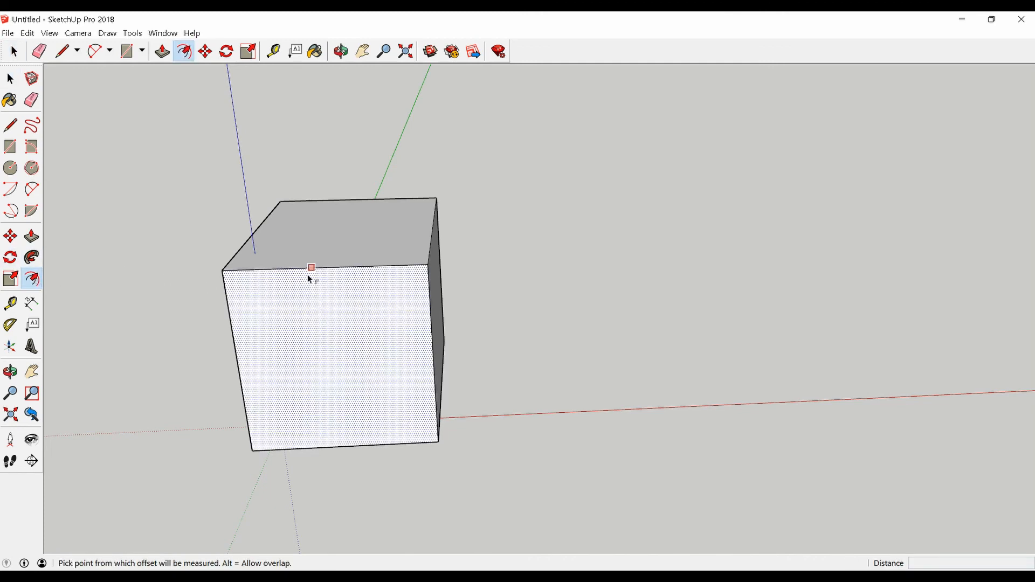
{"action": "left_click", "coordinate": [328, 270]}
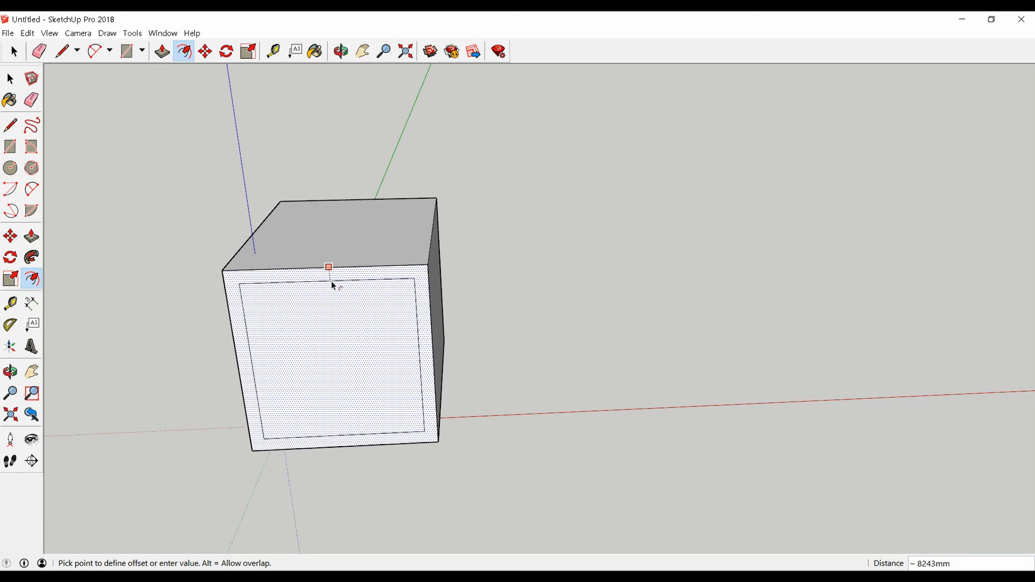
{"action": "left_click", "coordinate": [331, 281]}
{"action": "type", "text": "100"}
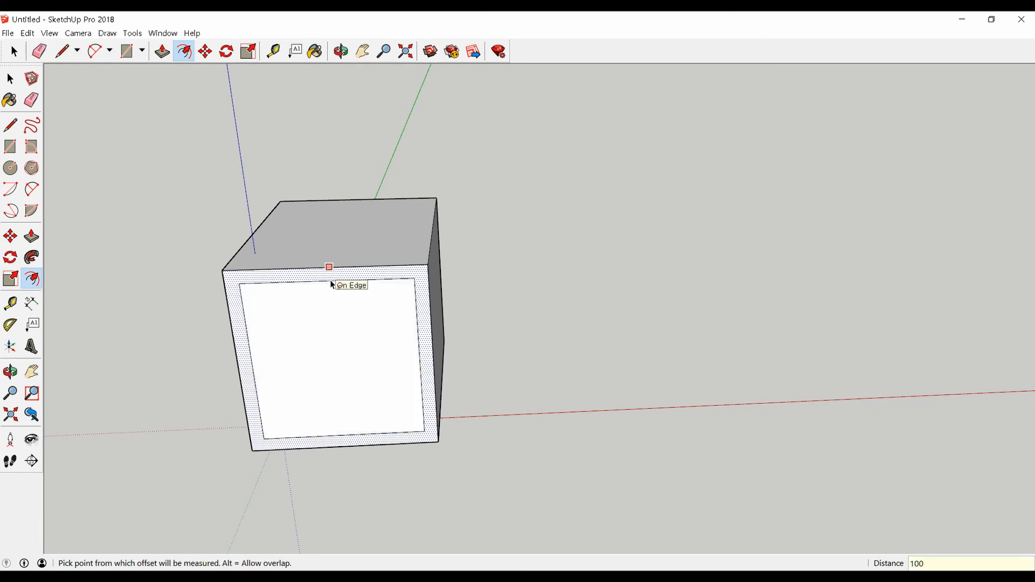
{"action": "type", "text": "0"}
{"action": "key", "text": "Return"}
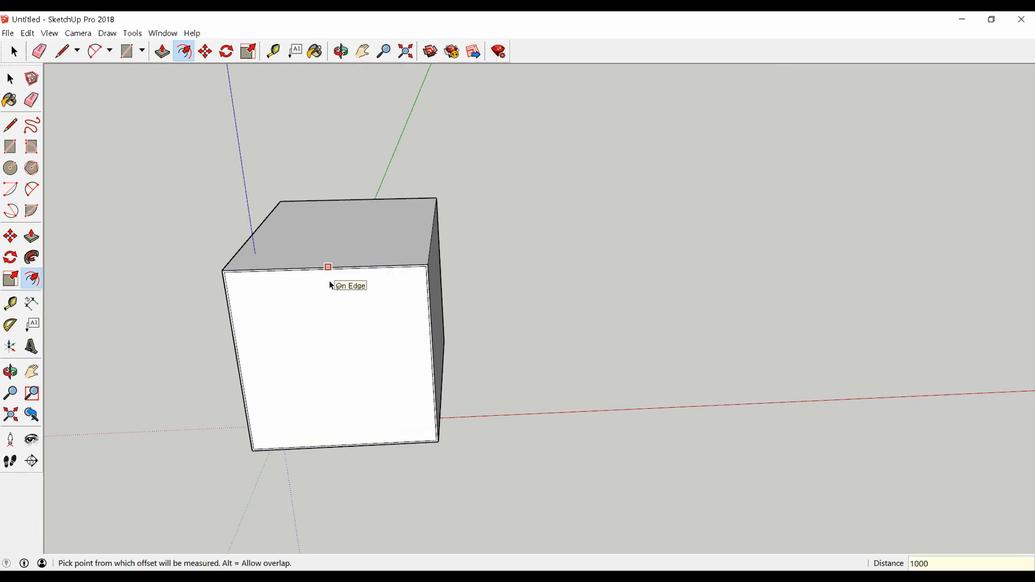
Change the distance of the front face's offset to 5000 mm
{"action": "type", "text": "5000"}
{"action": "key", "text": "Return"}
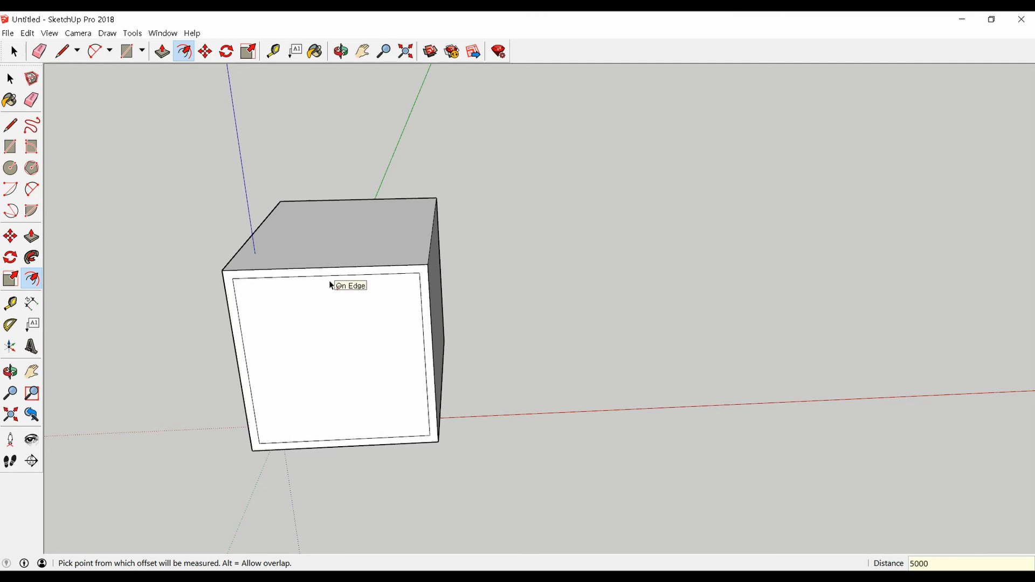
{"action": "key", "text": "space"}
Delete the whole box with its offset front face
{"action": "scroll", "coordinate": [323, 296], "scroll_direction": "down", "scroll_amount": 3}
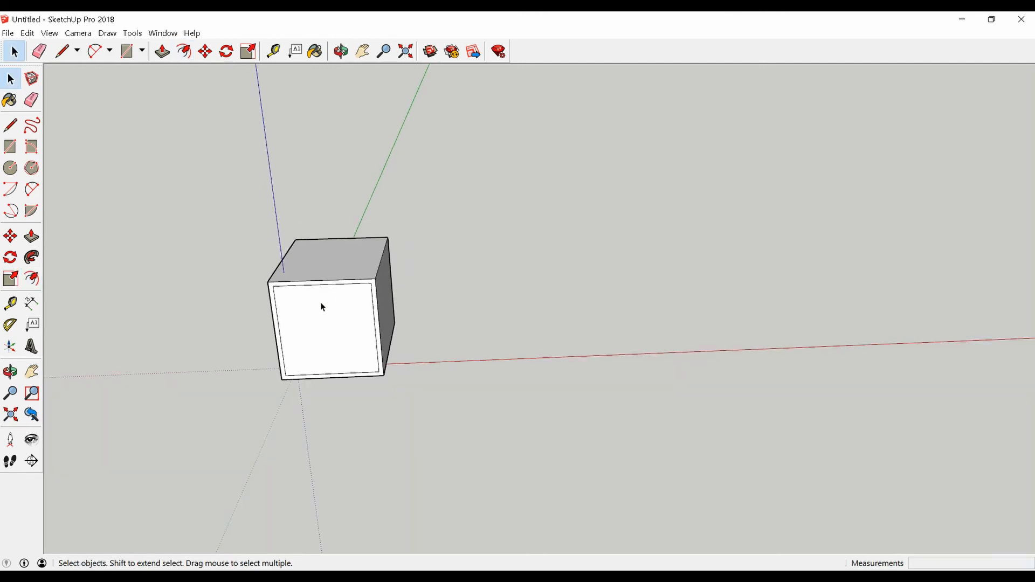
{"action": "left_click_drag", "start_coordinate": [219, 206], "coordinate": [205, 167]}
{"action": "key", "text": "Delete"}
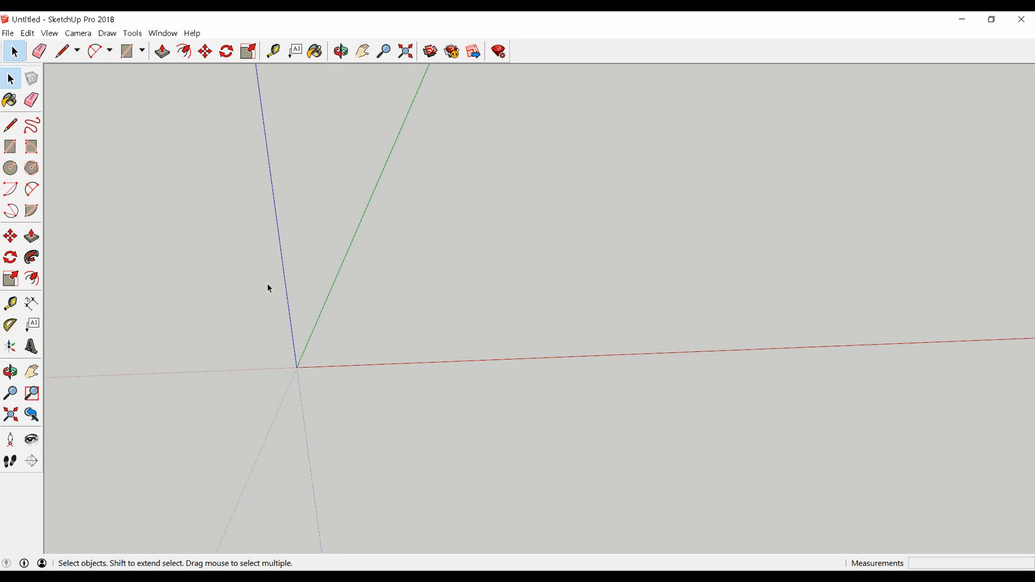
{"action": "middle_click_drag", "start_coordinate": [266, 286], "coordinate": [431, 290]}
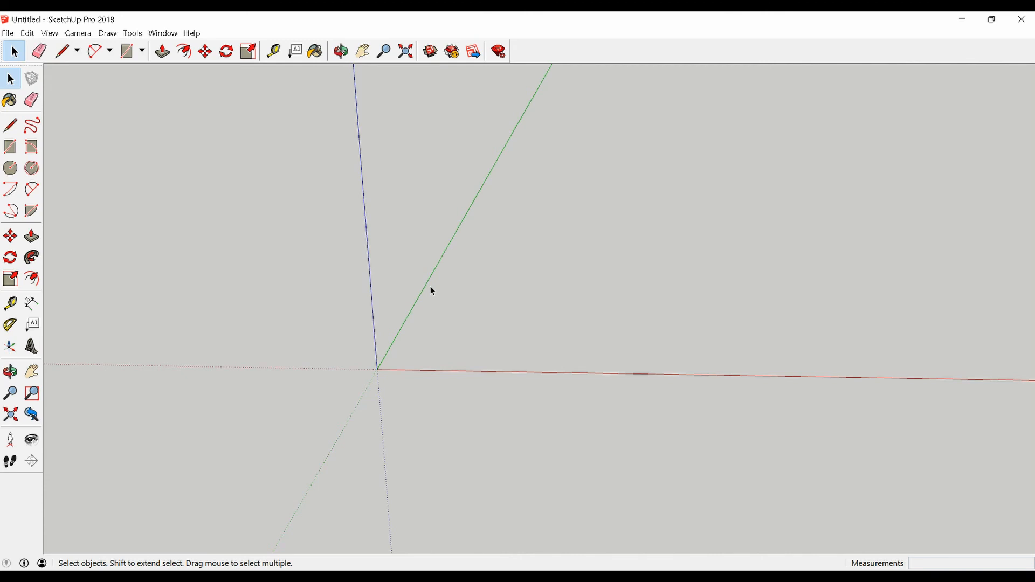